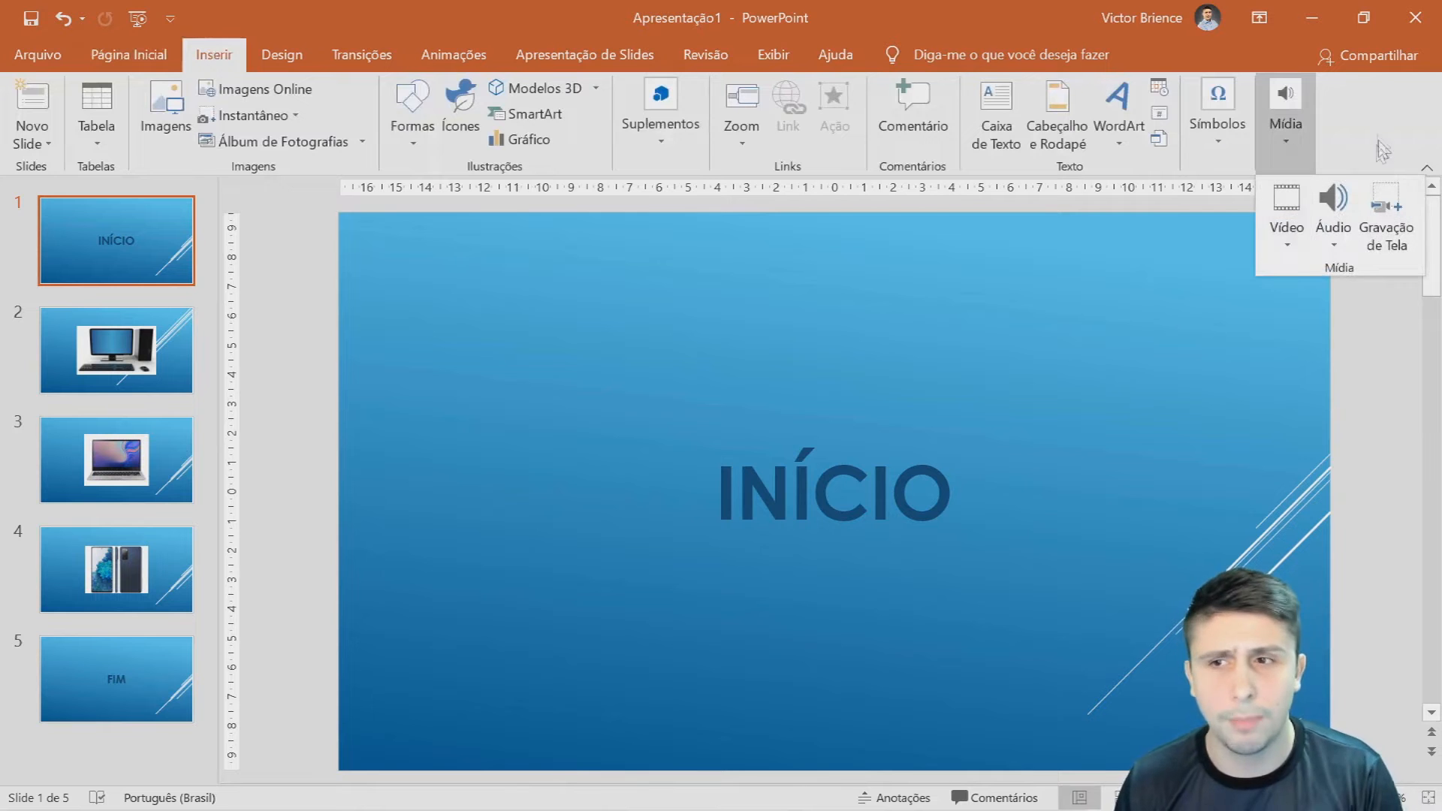
pyautogui.press('Escape')
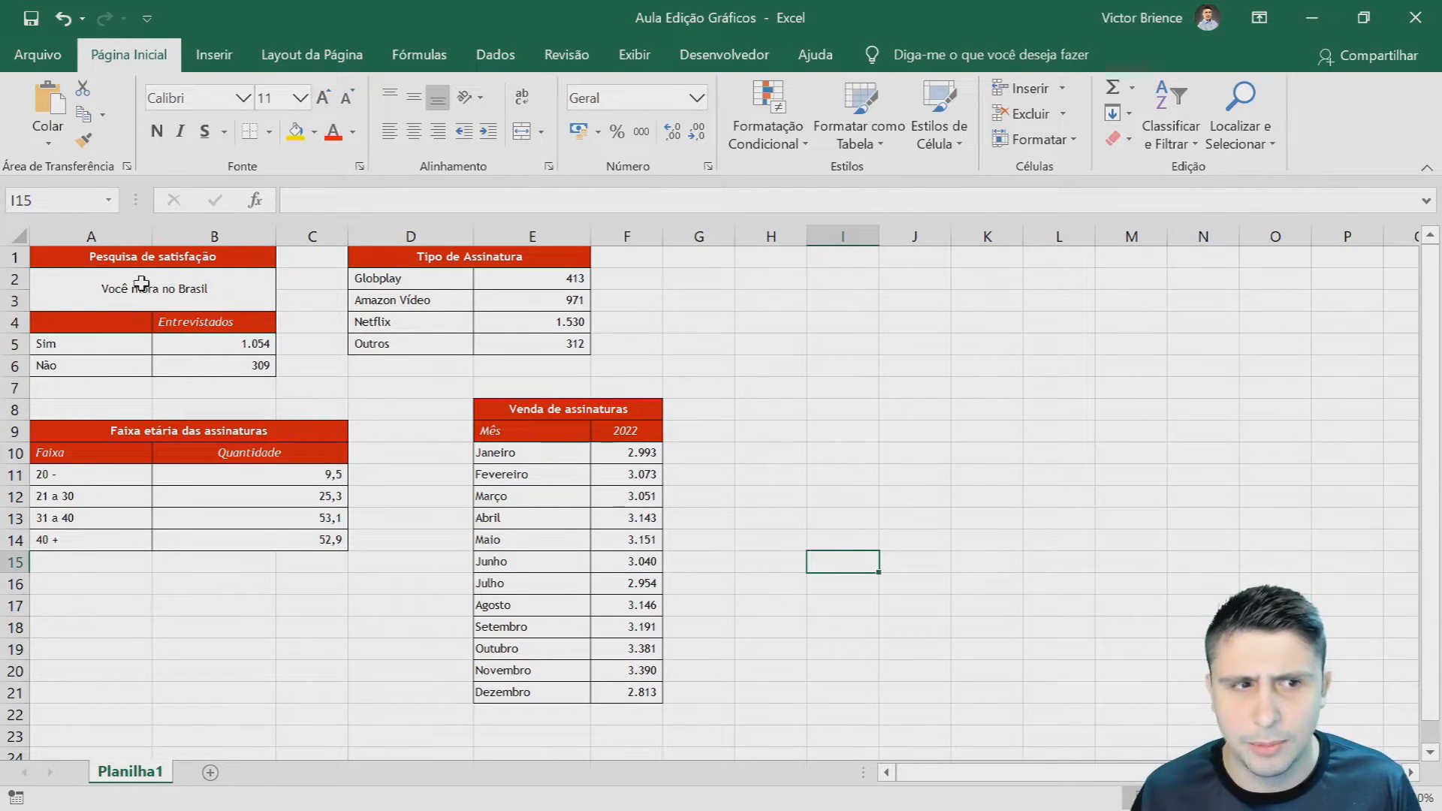
pyautogui.moveTo(90, 259); pyautogui.dragTo(208, 362)
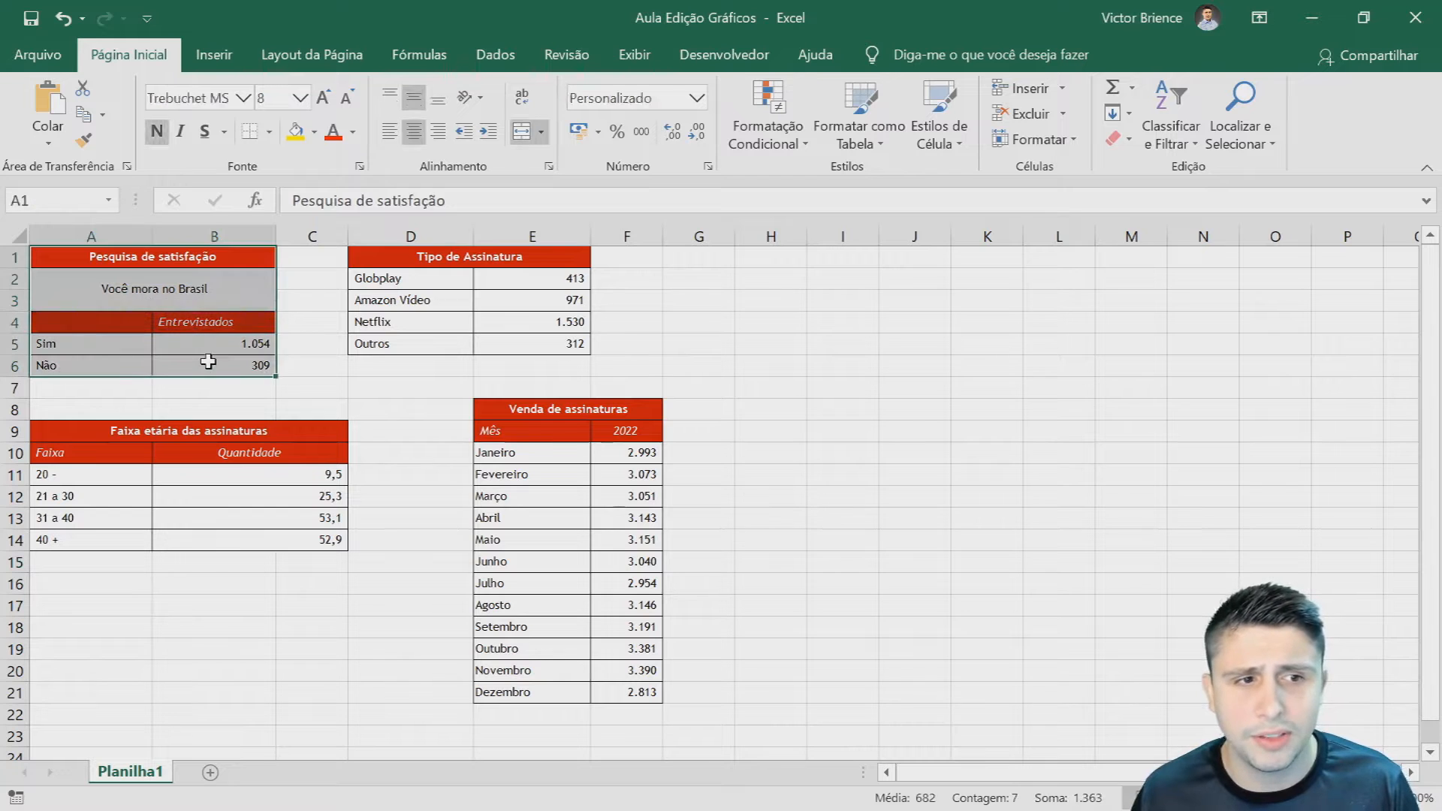
pyautogui.click(782, 375)
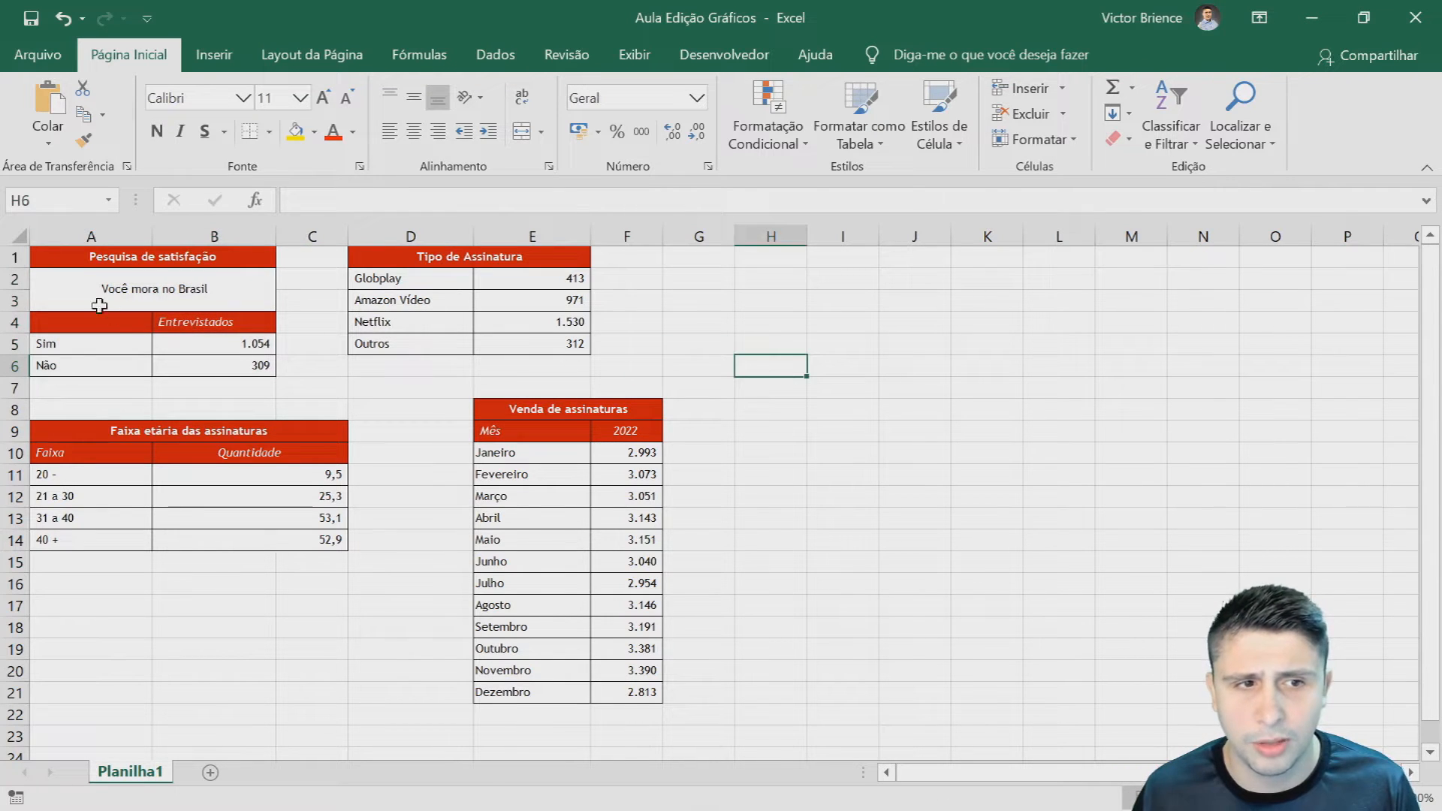
pyautogui.moveTo(79, 260); pyautogui.dragTo(205, 366)
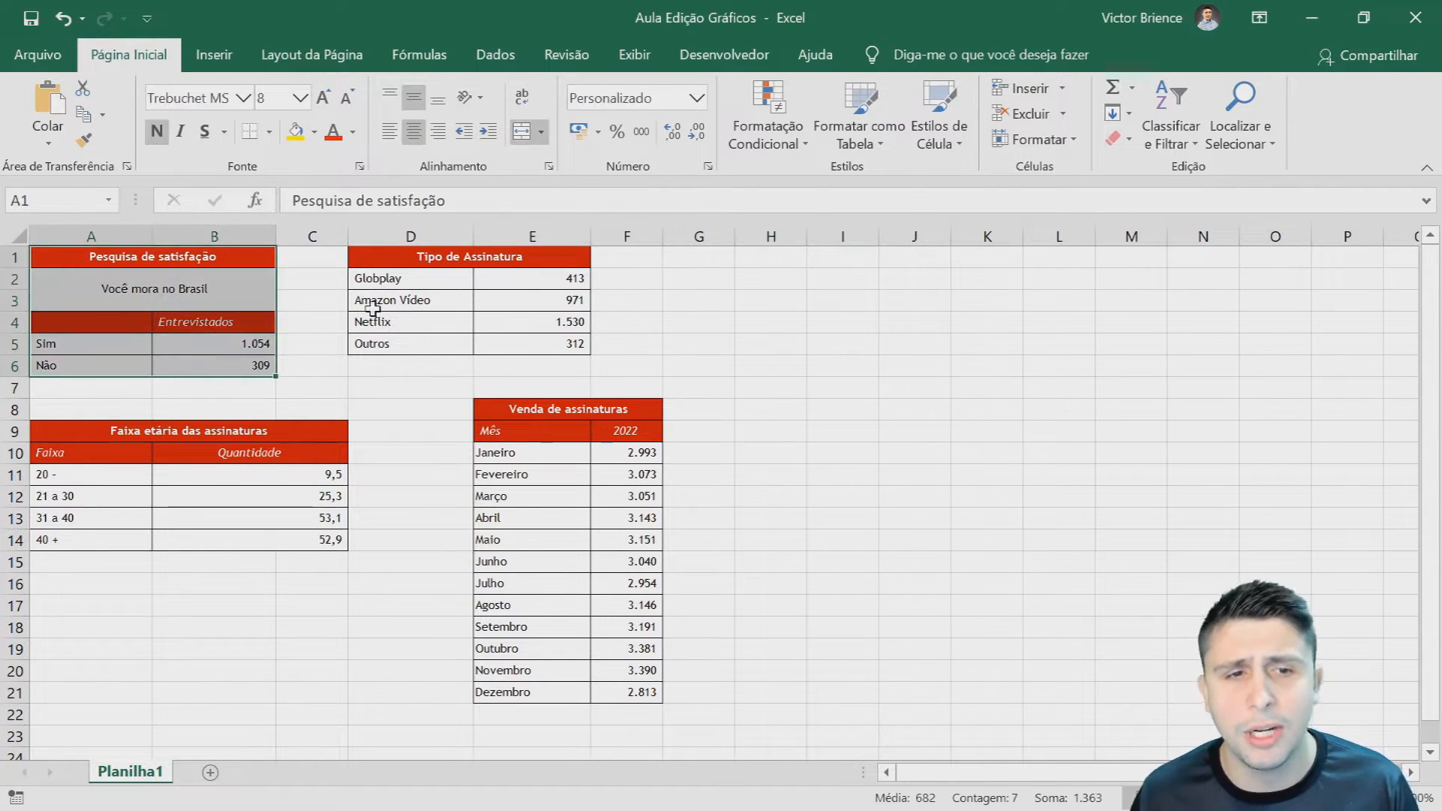
pyautogui.moveTo(392, 261); pyautogui.dragTo(473, 344)
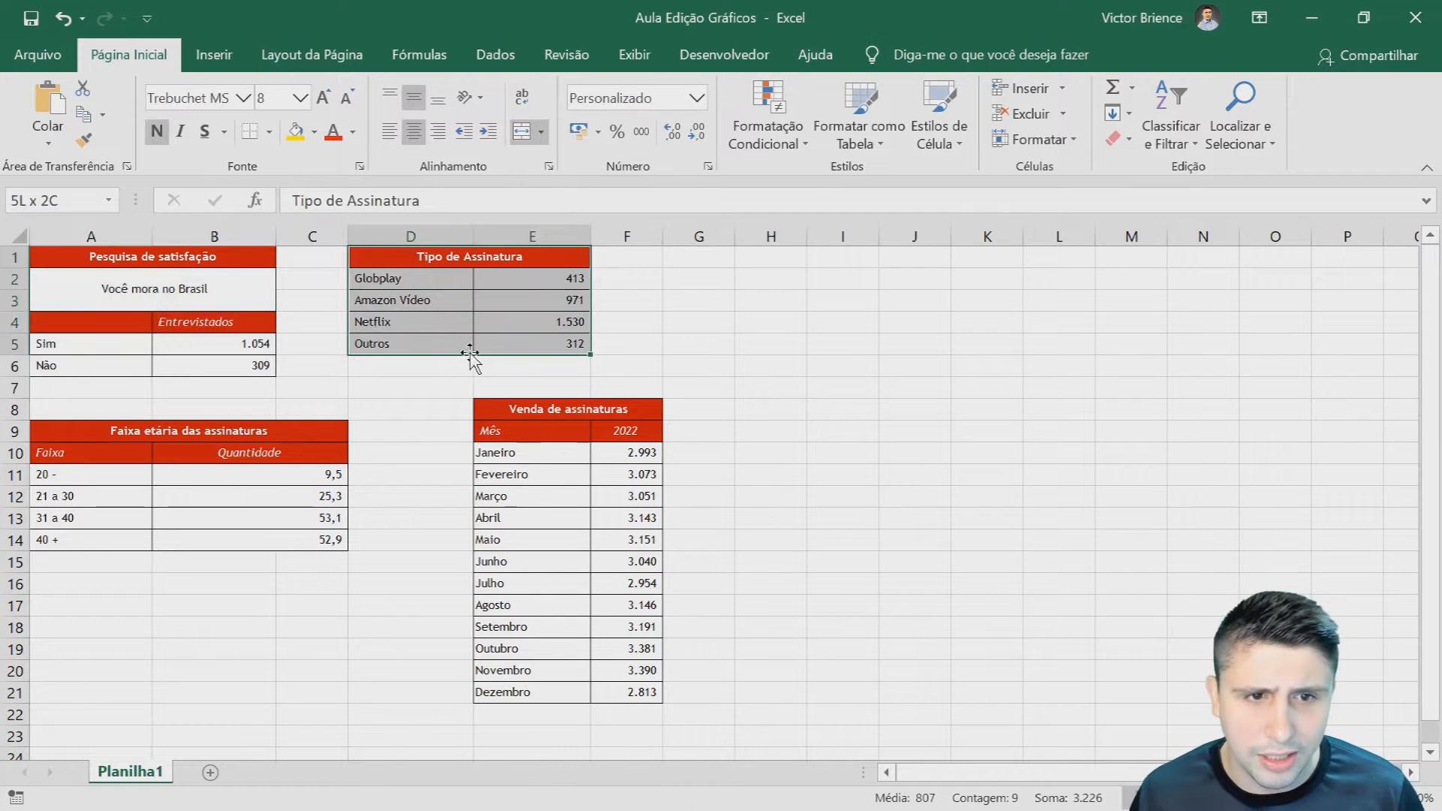
# - Correct the first subscription name in the Tipo de Assinatura table to Globoplay
pyautogui.click(386, 280)
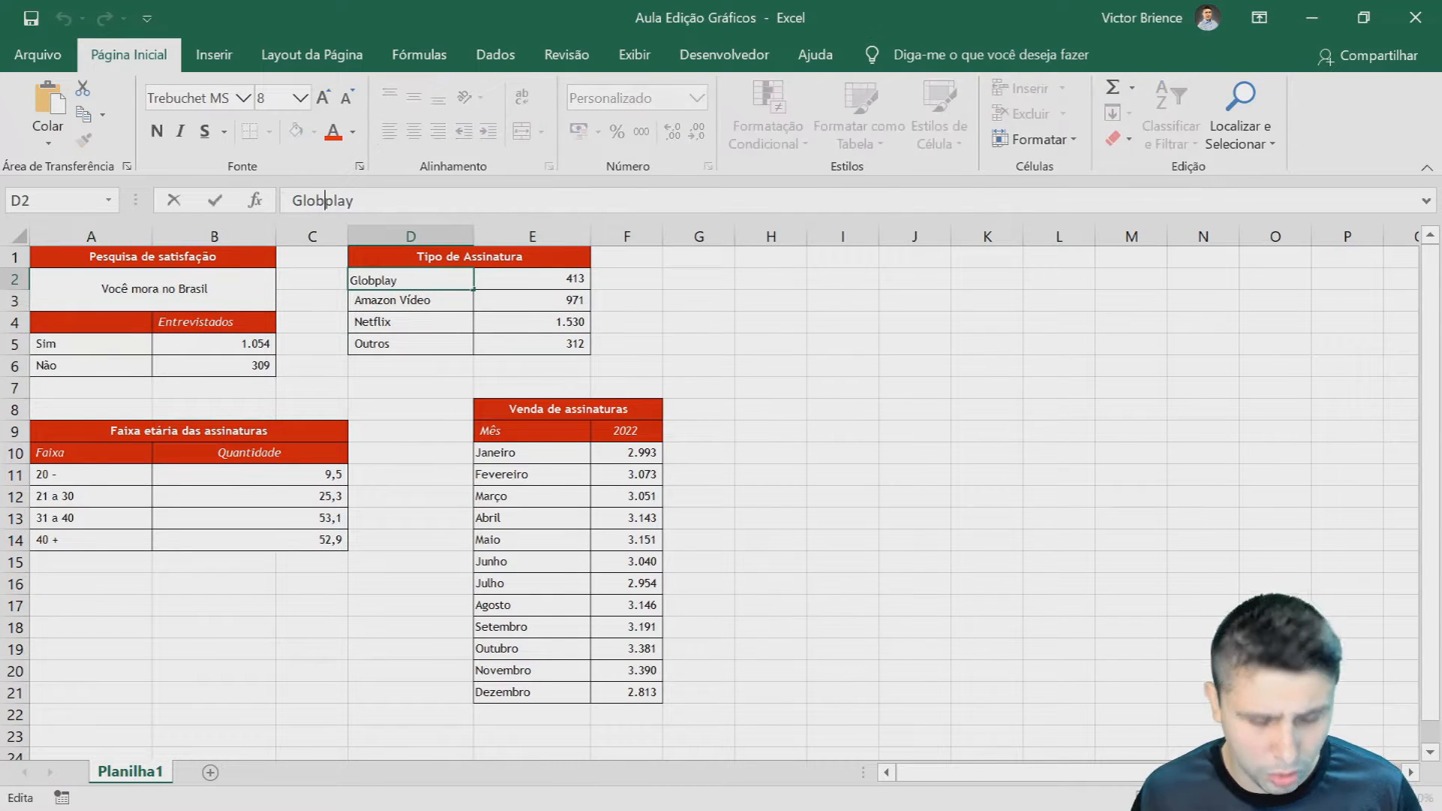
pyautogui.click(747, 321)
# - Review the data ranges of the Tipo de Assinatura, Faixa etária das assinaturas and Venda de assinaturas tables
pyautogui.moveTo(409, 262); pyautogui.dragTo(521, 341)
pyautogui.click(672, 347)
pyautogui.moveTo(81, 430); pyautogui.dragTo(361, 524)
pyautogui.moveTo(498, 412); pyautogui.dragTo(590, 702)
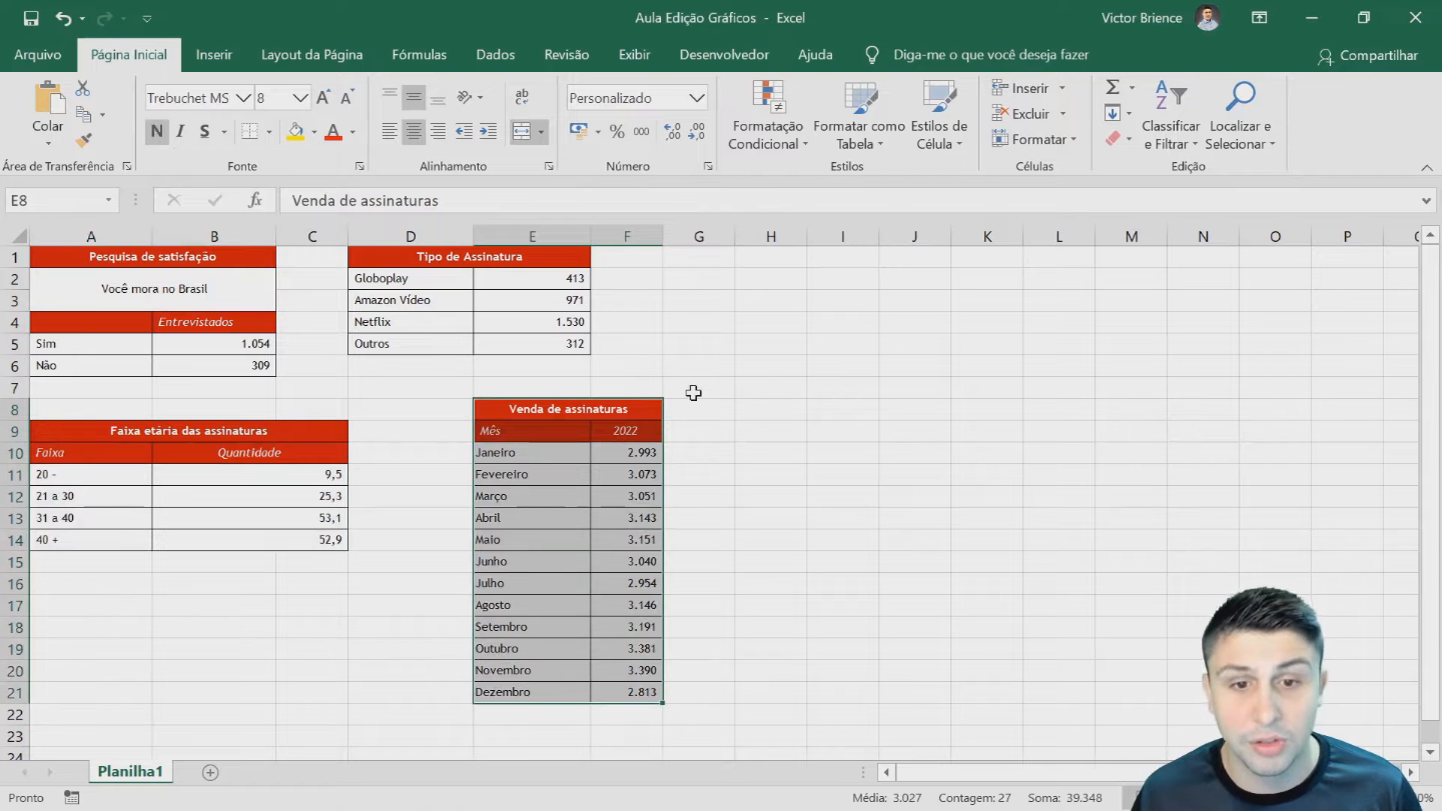
pyautogui.click(699, 347)
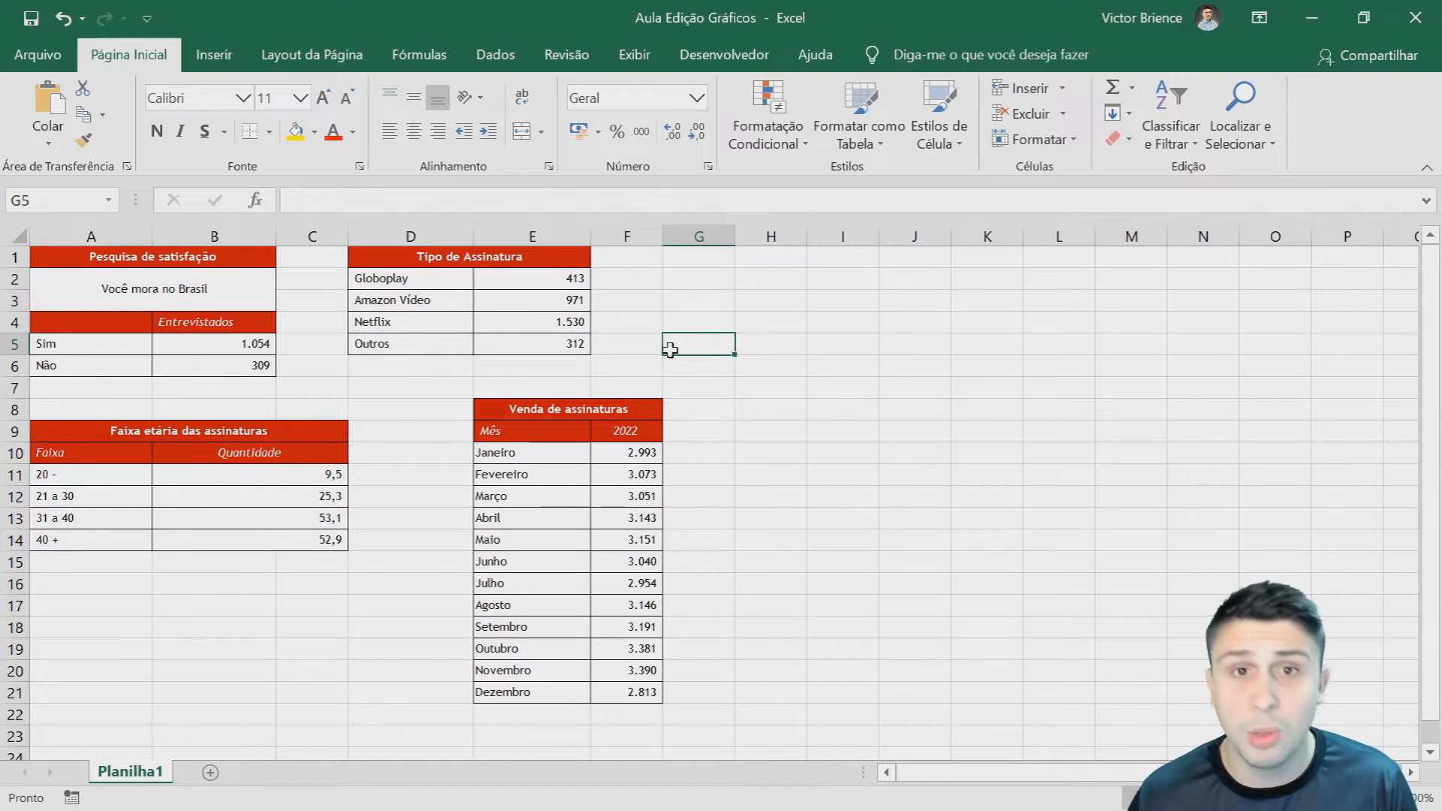
pyautogui.moveTo(70, 264); pyautogui.dragTo(580, 686)
pyautogui.click(715, 365)
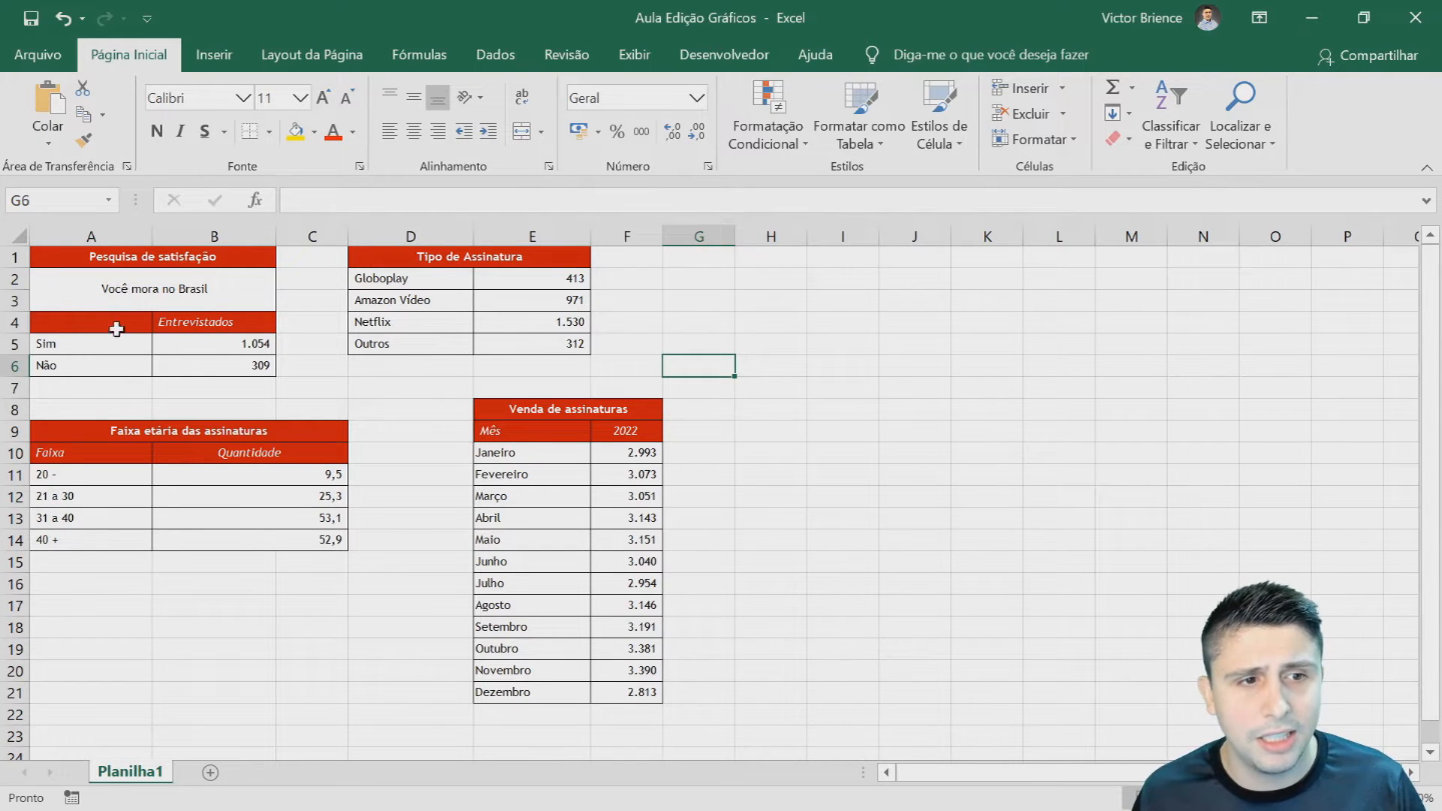
# - Insert a 2D clustered column chart from A4:B6 of the Pesquisa de satisfação table and place it beside the tables
pyautogui.moveTo(79, 342); pyautogui.dragTo(185, 370)
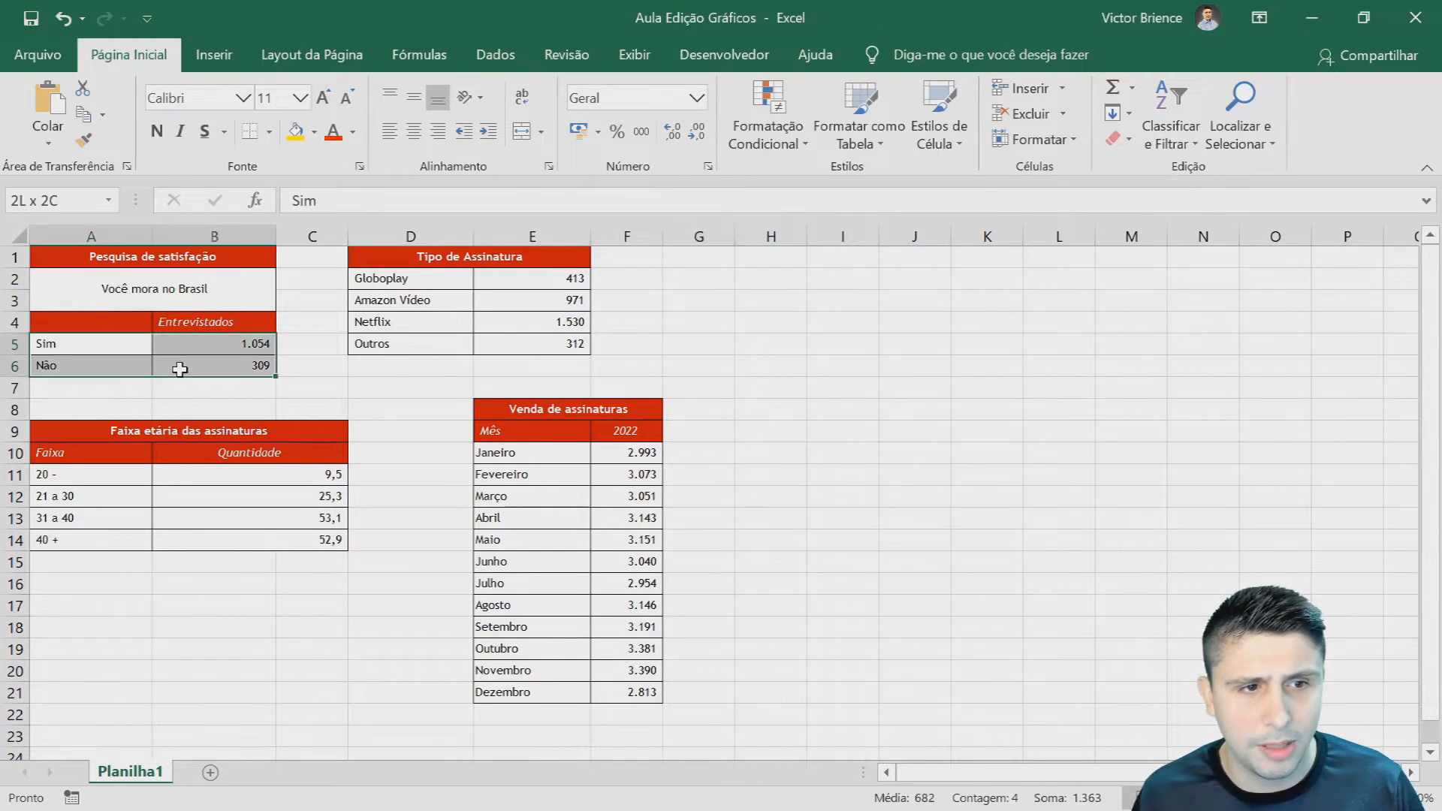
pyautogui.moveTo(104, 324); pyautogui.dragTo(203, 364)
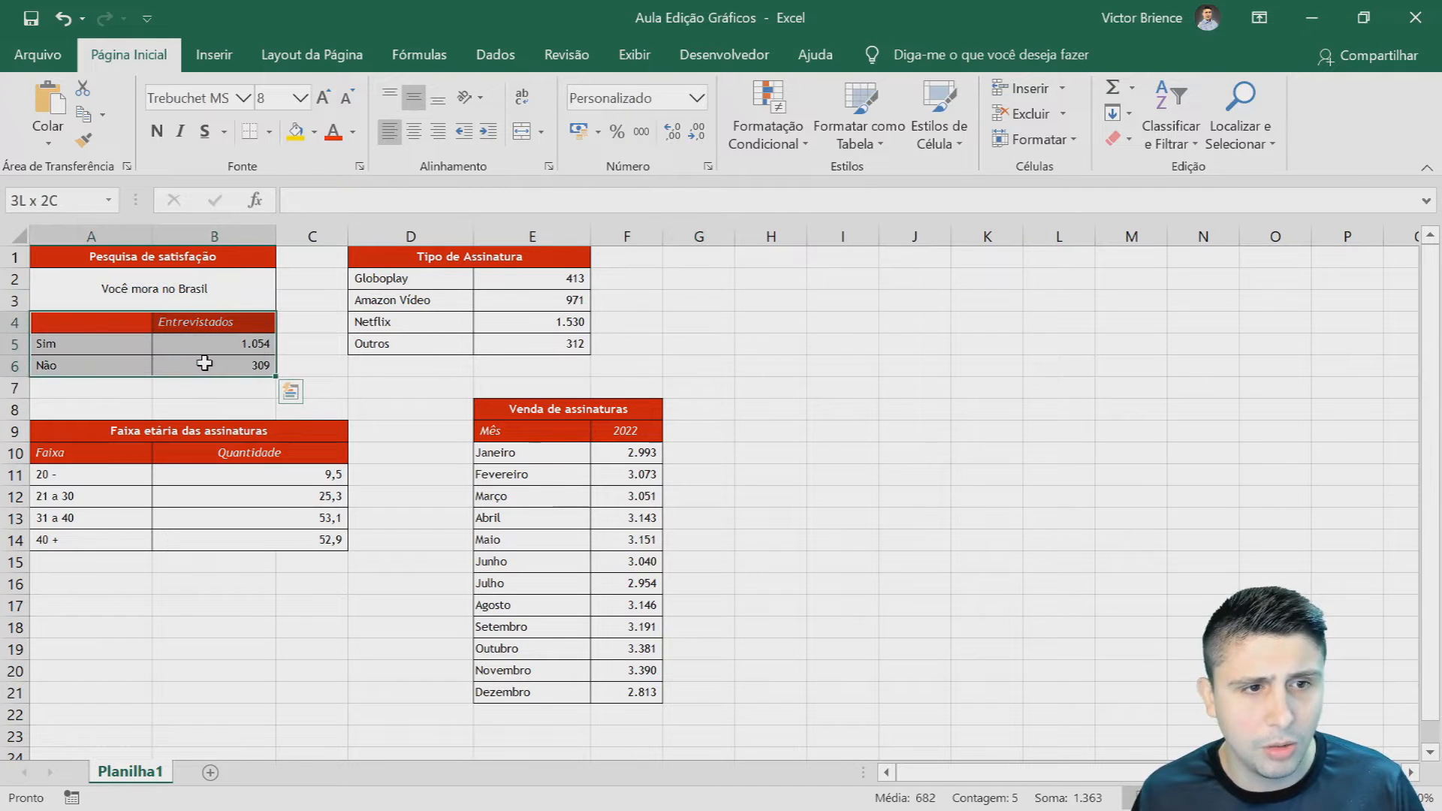
pyautogui.click(212, 57)
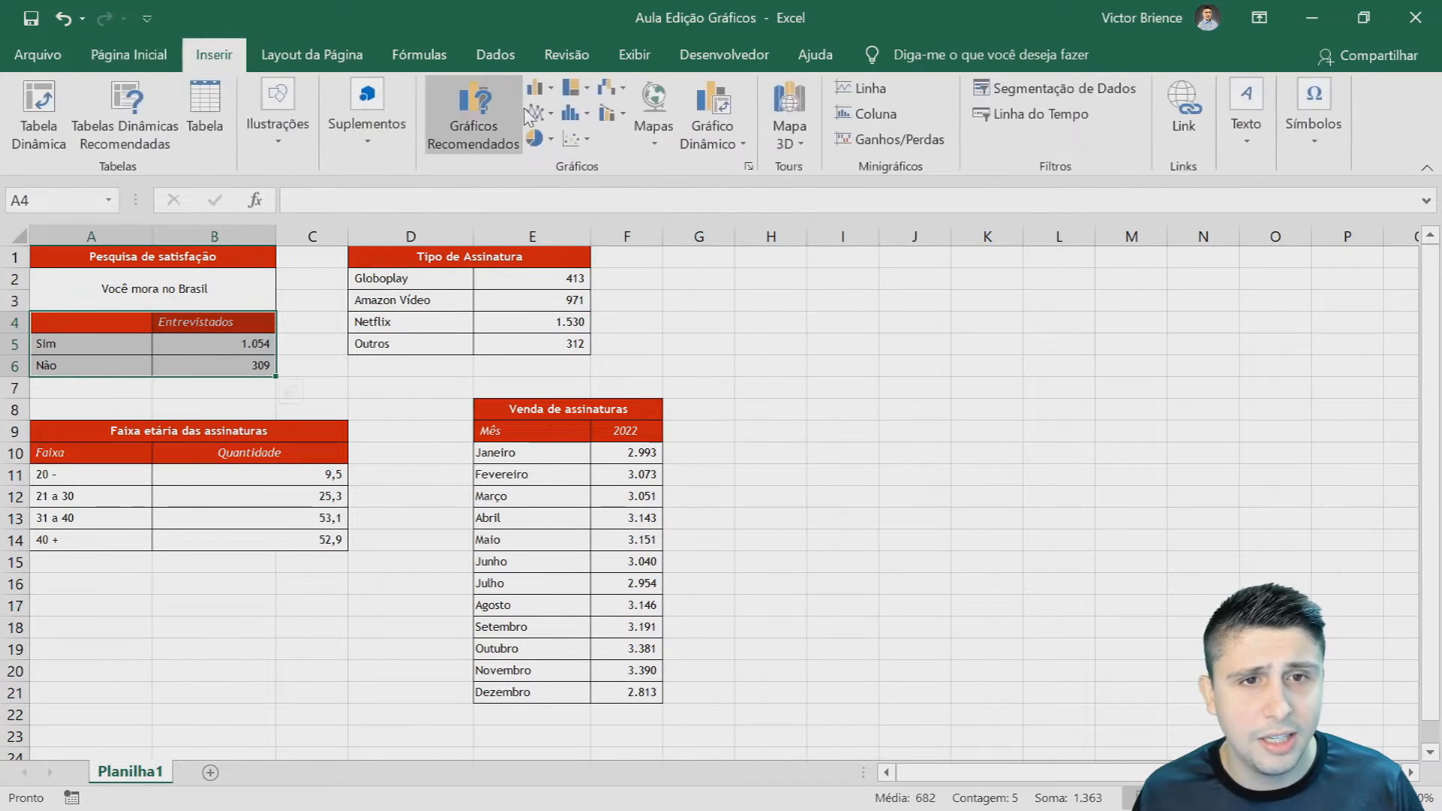
pyautogui.click(541, 90)
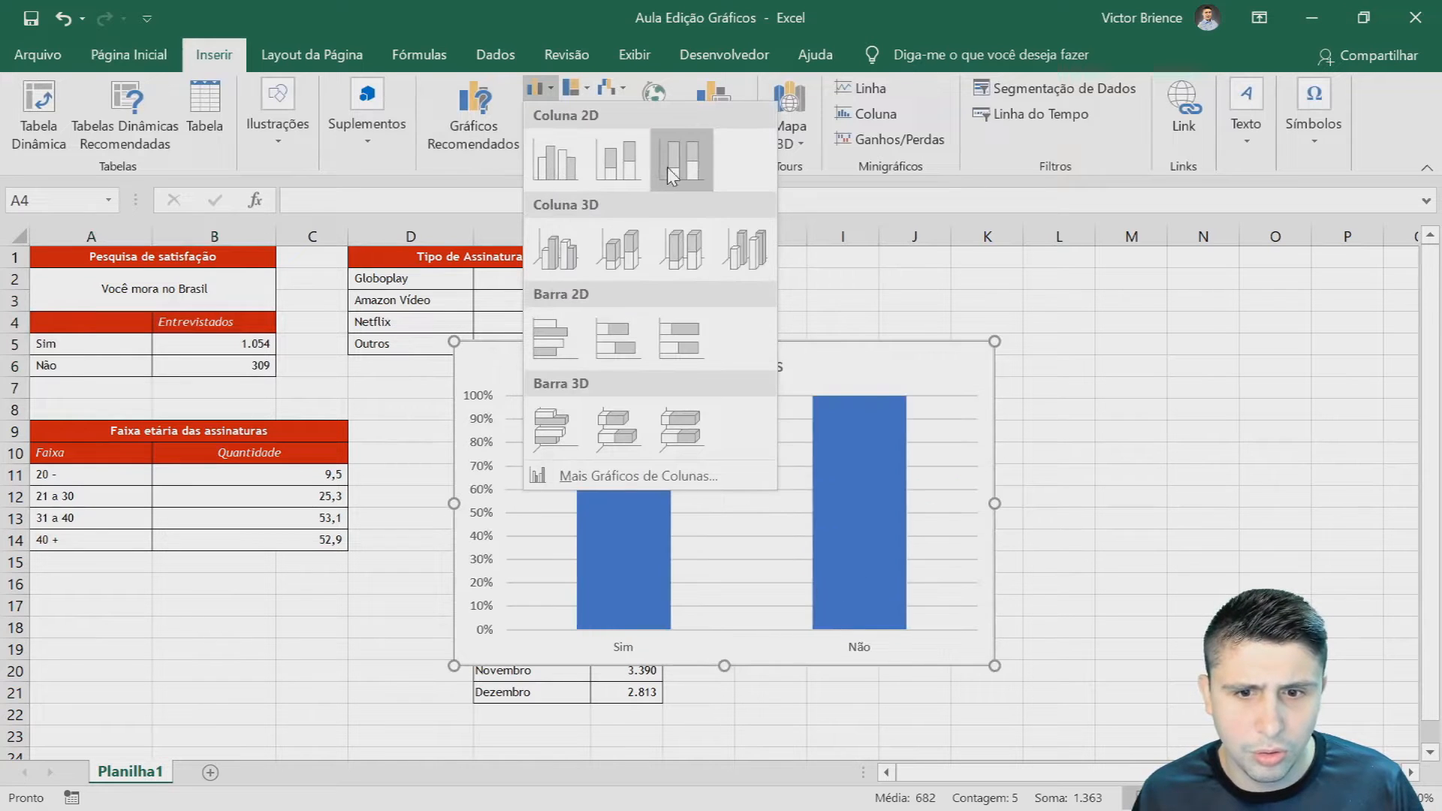
pyautogui.click(569, 170)
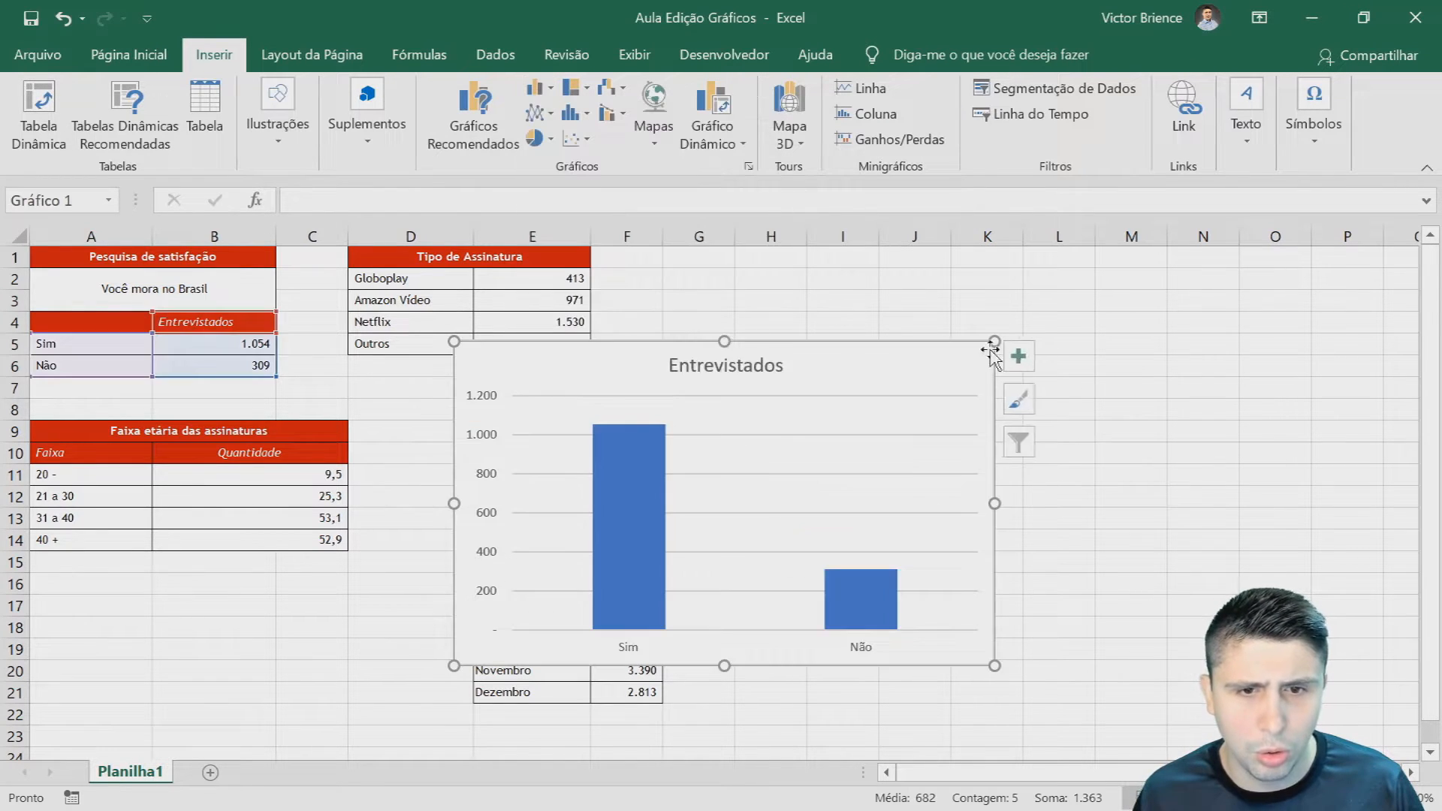
pyautogui.moveTo(832, 364); pyautogui.dragTo(1058, 268)
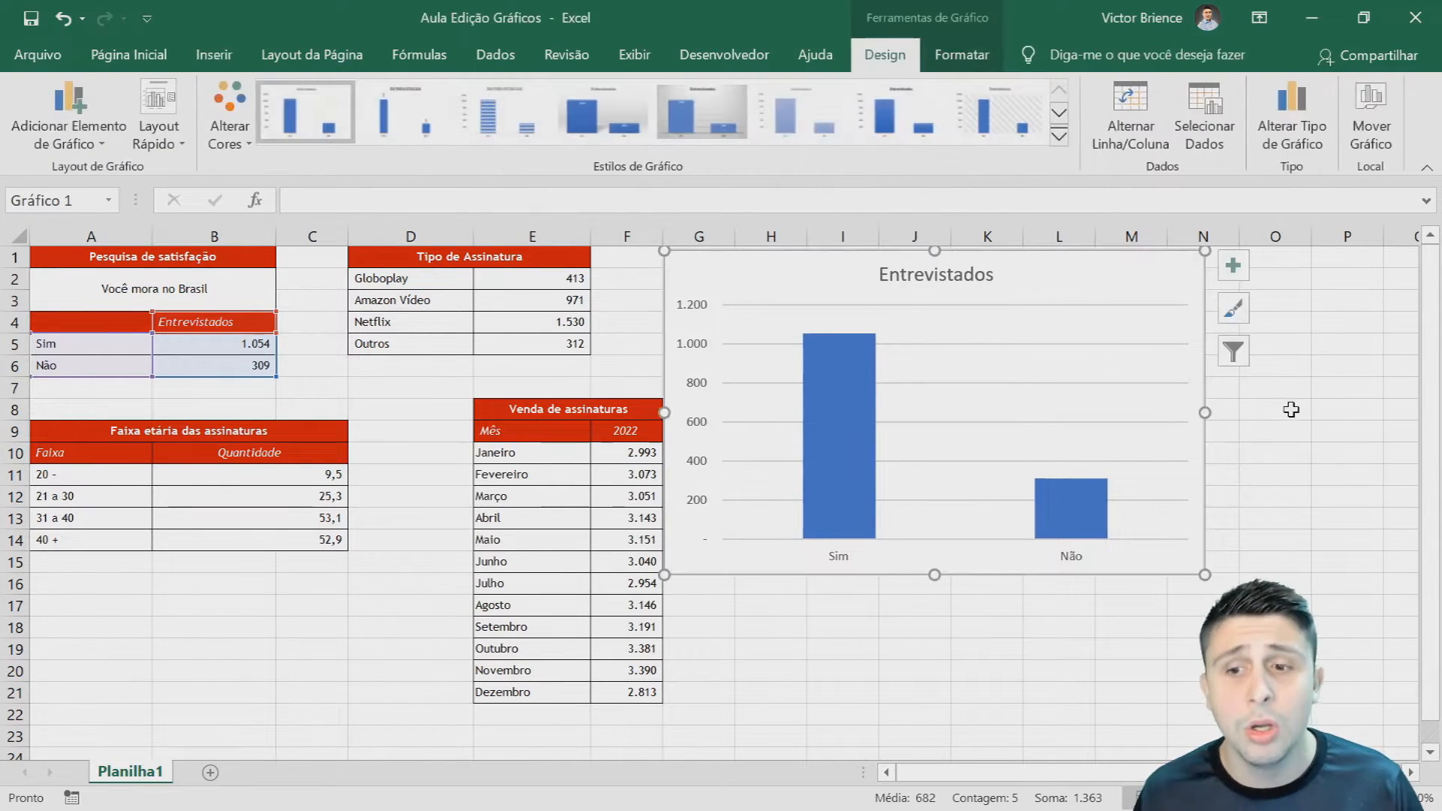
pyautogui.click(341, 371)
pyautogui.moveTo(94, 326); pyautogui.dragTo(195, 368)
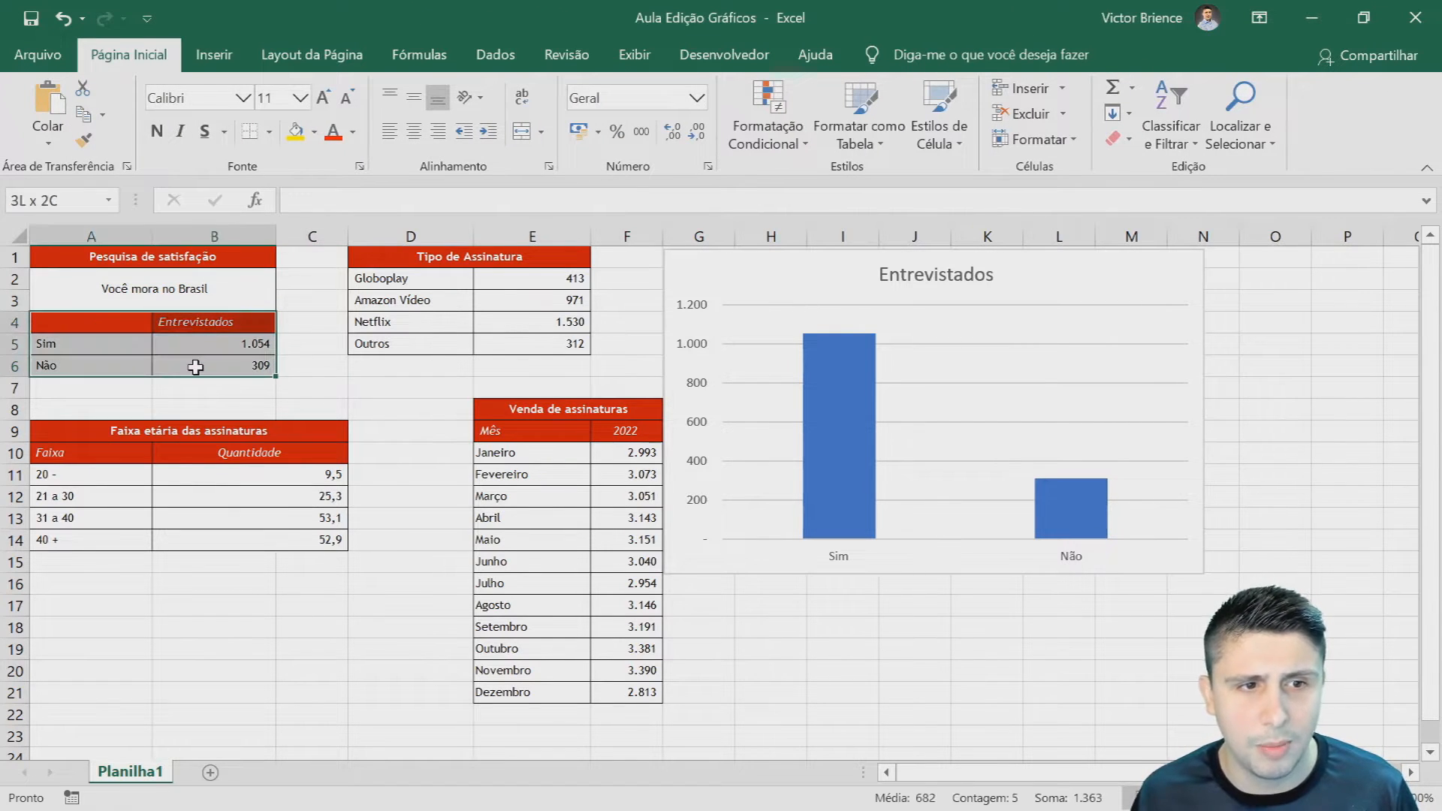
pyautogui.moveTo(108, 344); pyautogui.dragTo(203, 367)
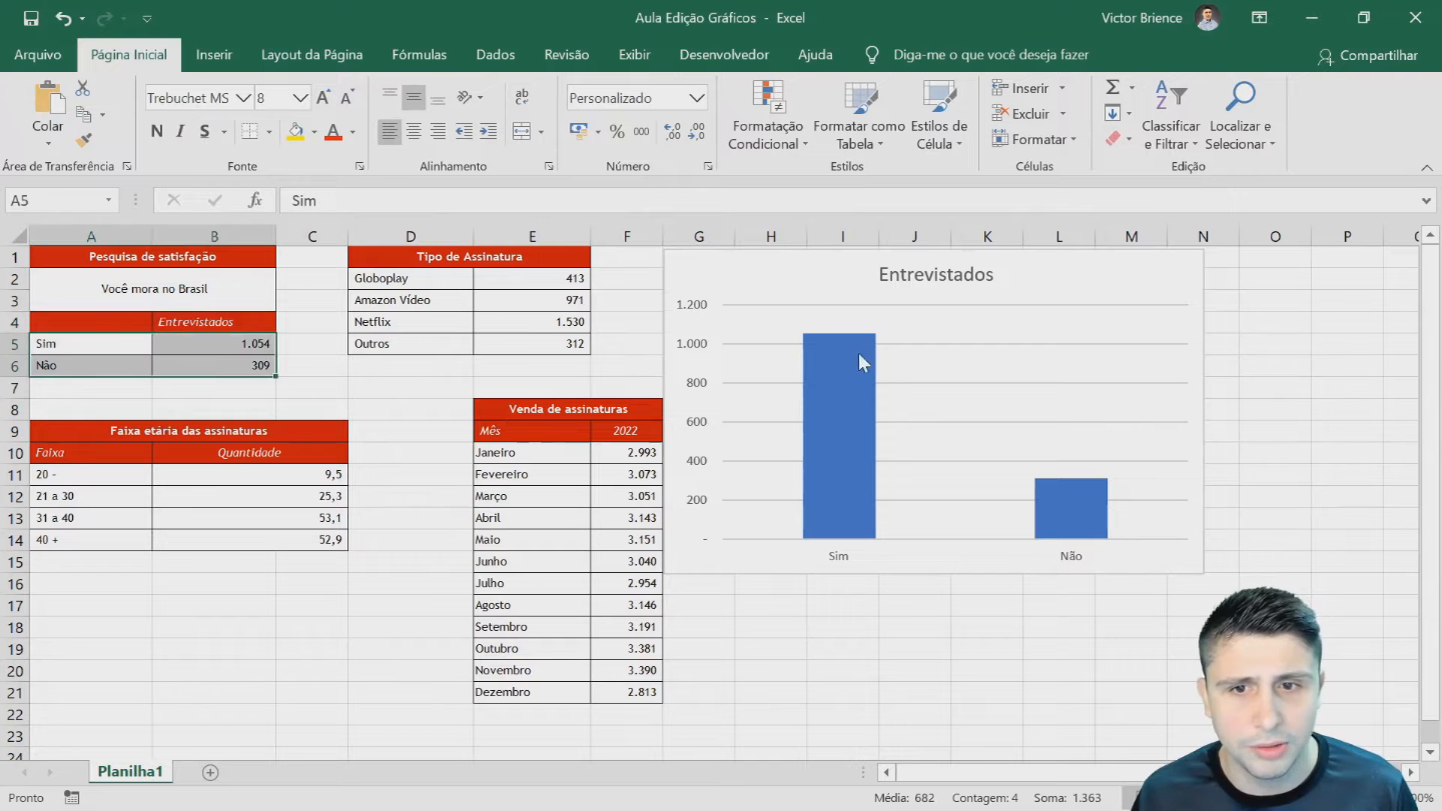
pyautogui.click(807, 272)
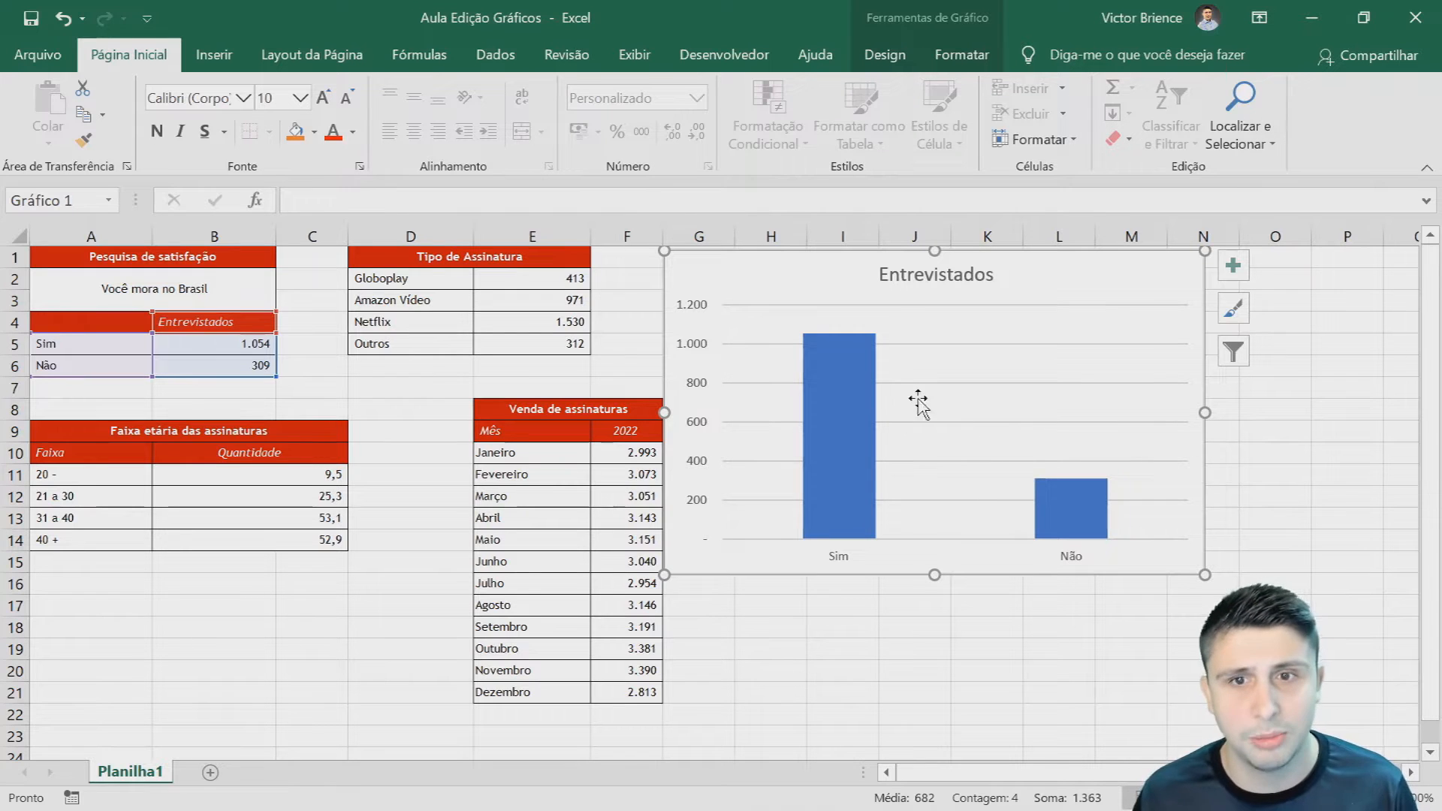
pyautogui.click(915, 275)
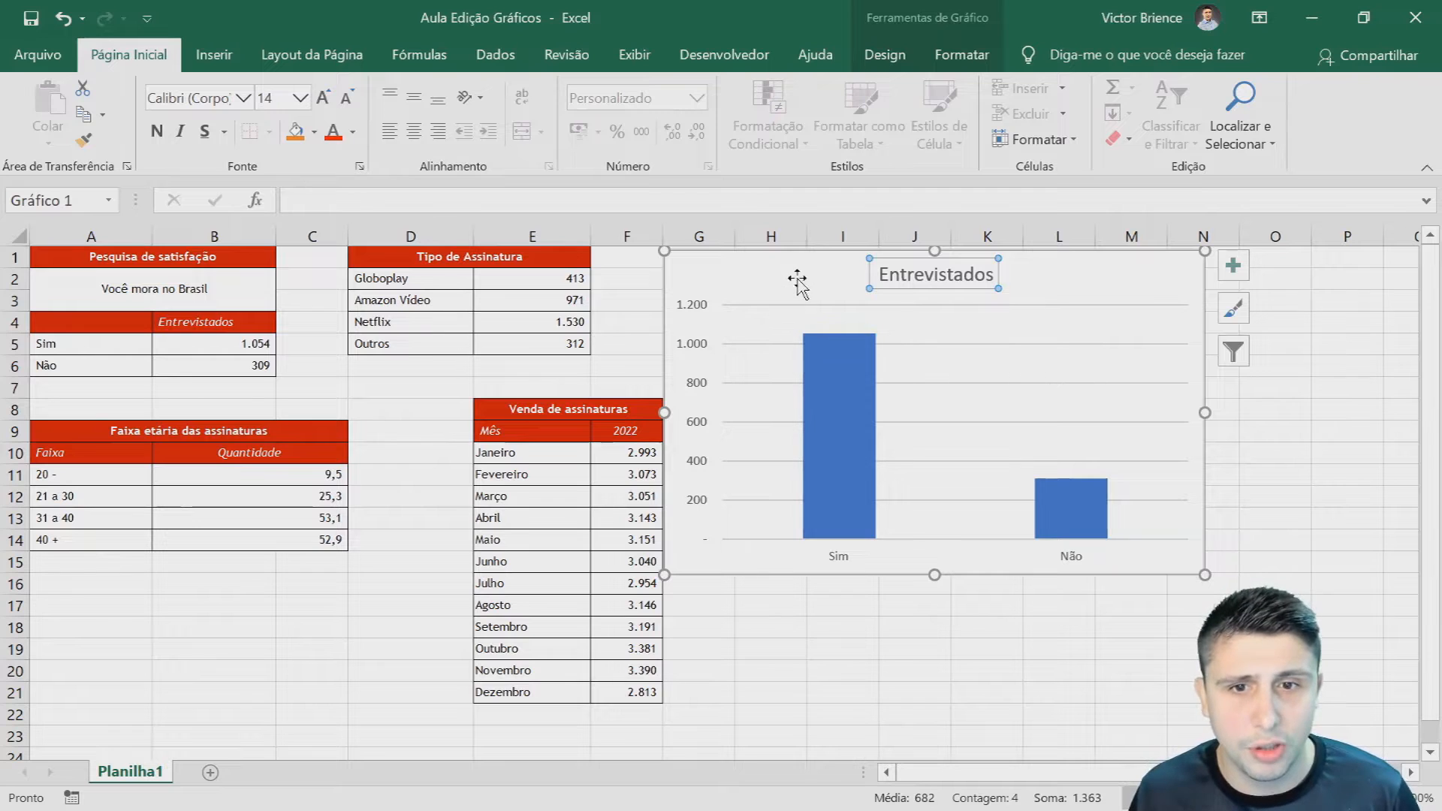
# - Move the Entrevistados chart over the middle tables, near column D, and check its series and category filters
pyautogui.moveTo(794, 278); pyautogui.dragTo(535, 284)
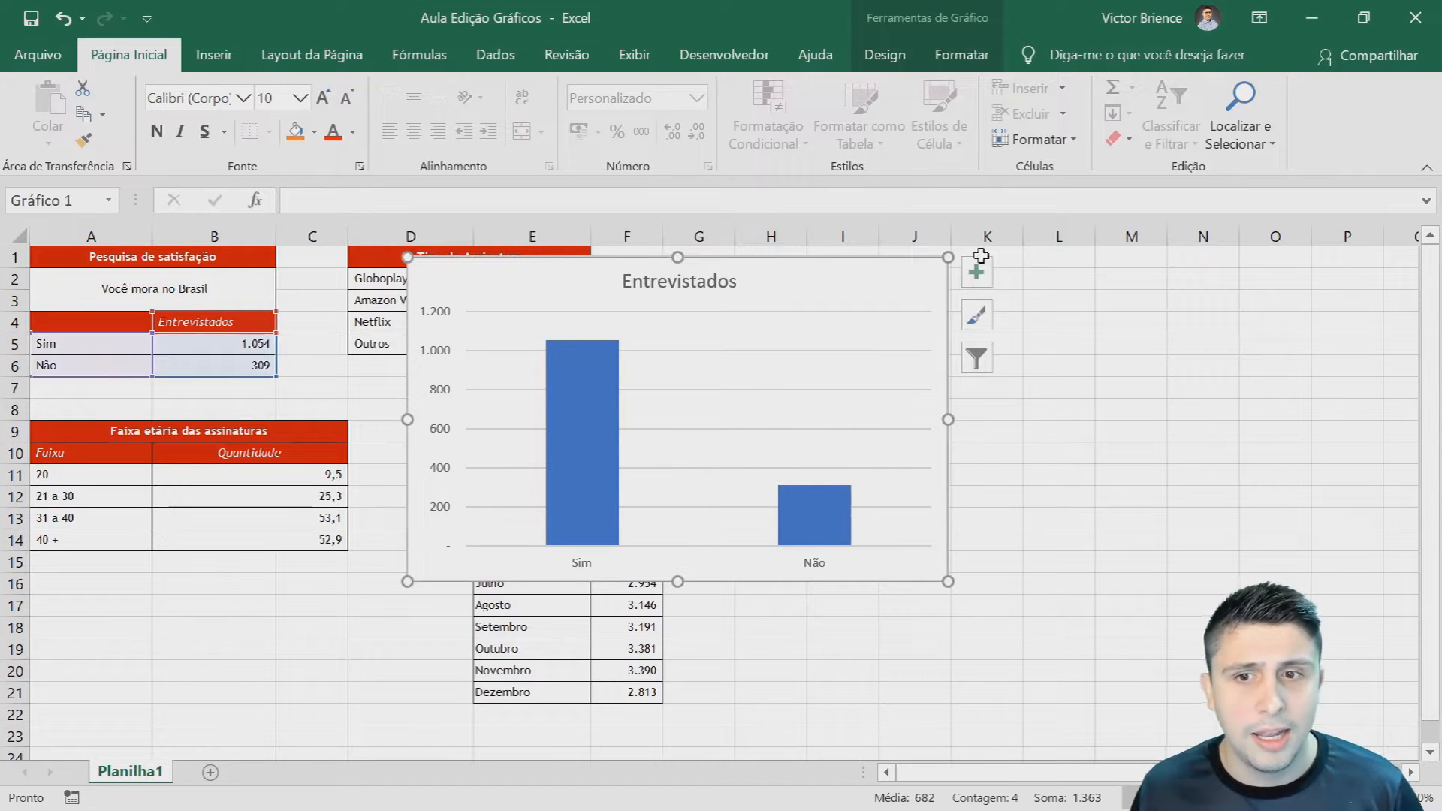
pyautogui.click(978, 359)
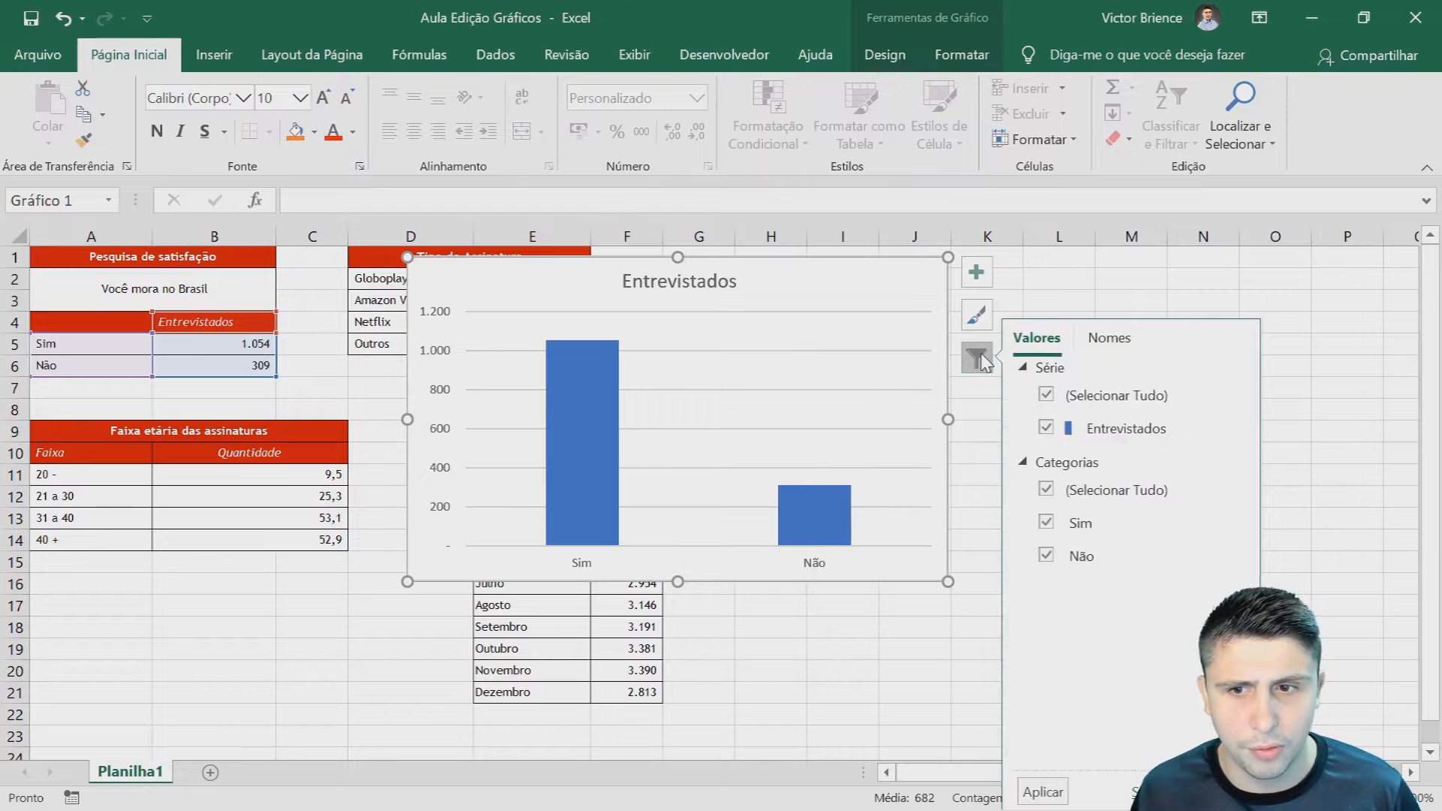
pyautogui.click(979, 359)
# - Browse the chart styles and apply the one with a dark gray background and blue gradient columns to the Entrevistados chart
pyautogui.click(976, 320)
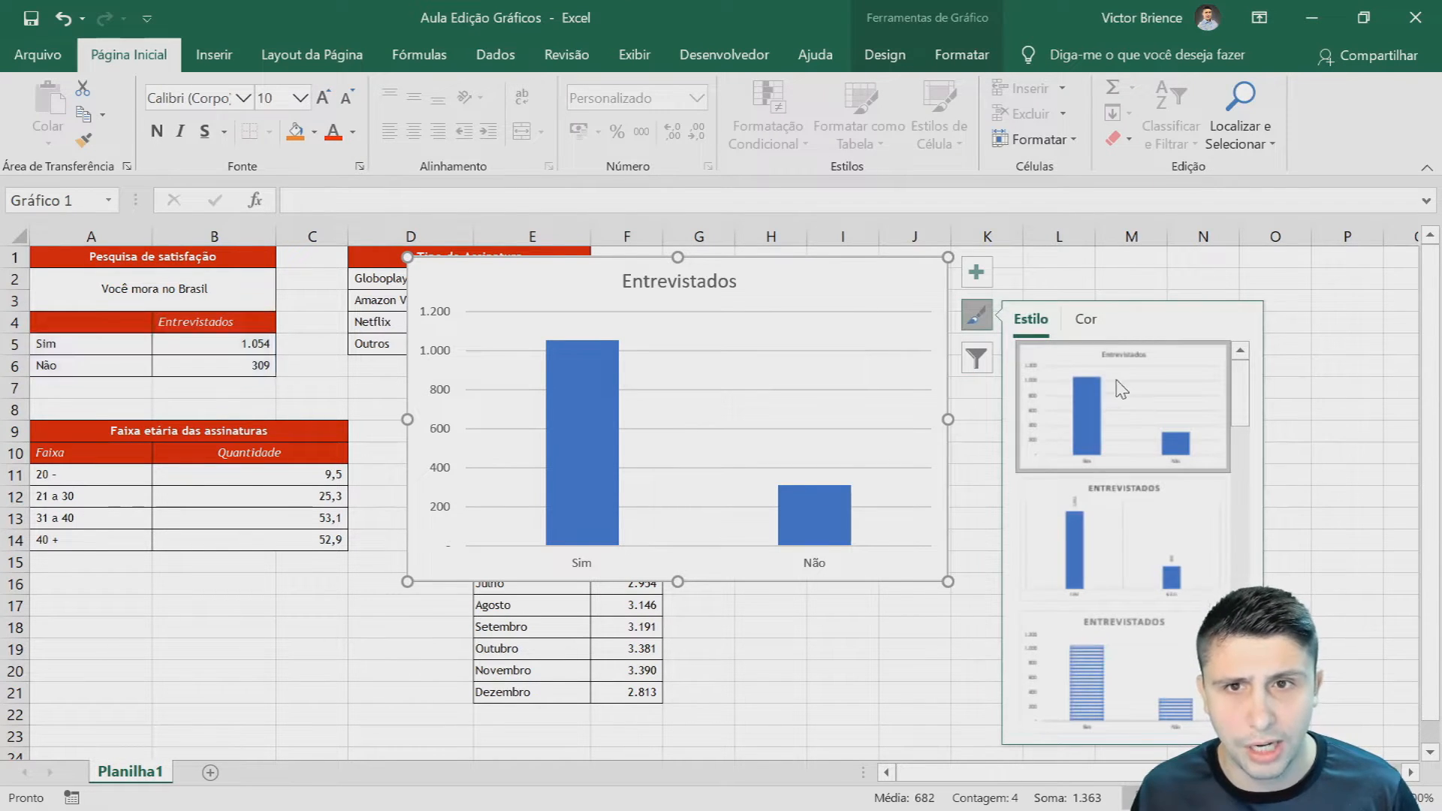
pyautogui.click(885, 58)
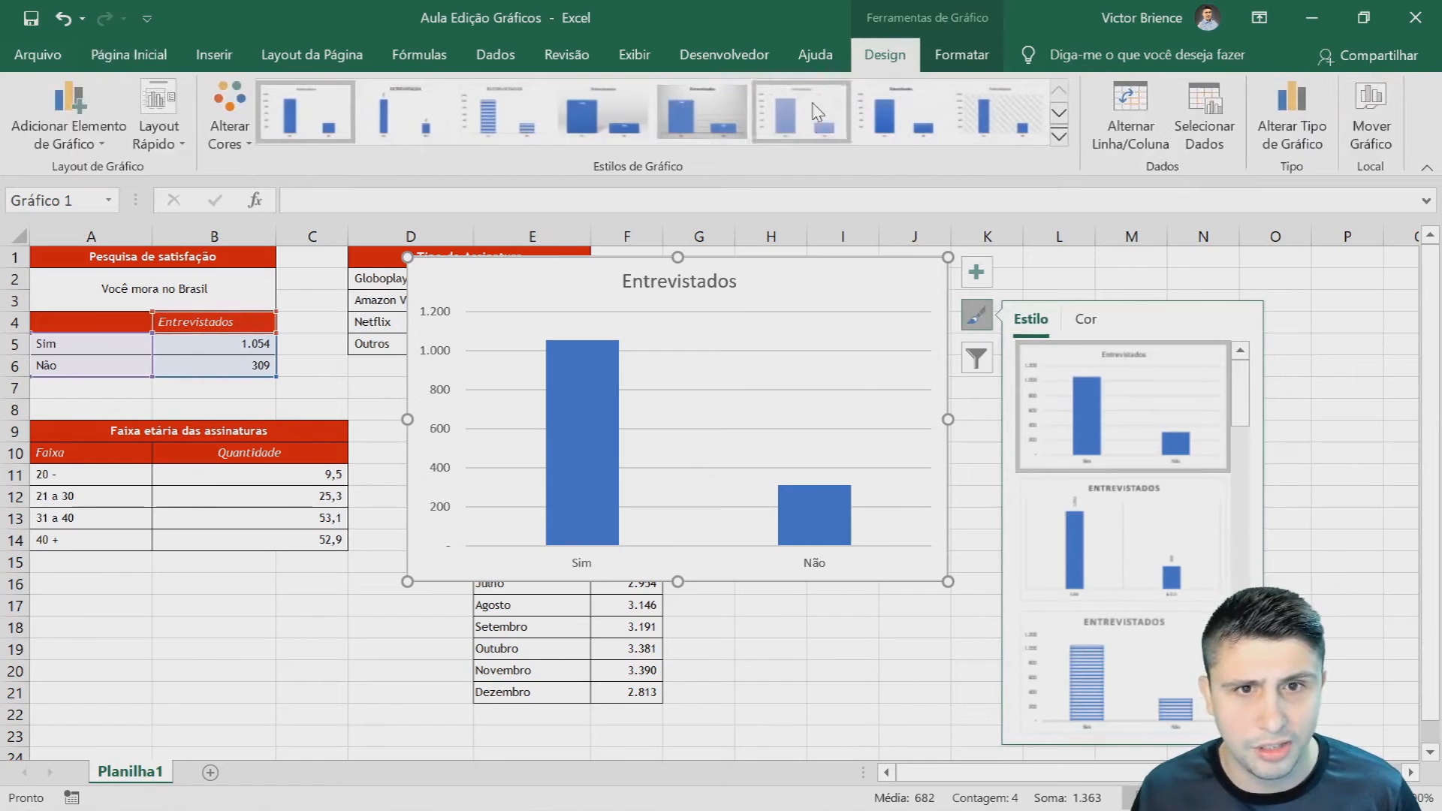
pyautogui.scroll(-4, 1161, 443)
pyautogui.scroll(4, 1142, 495)
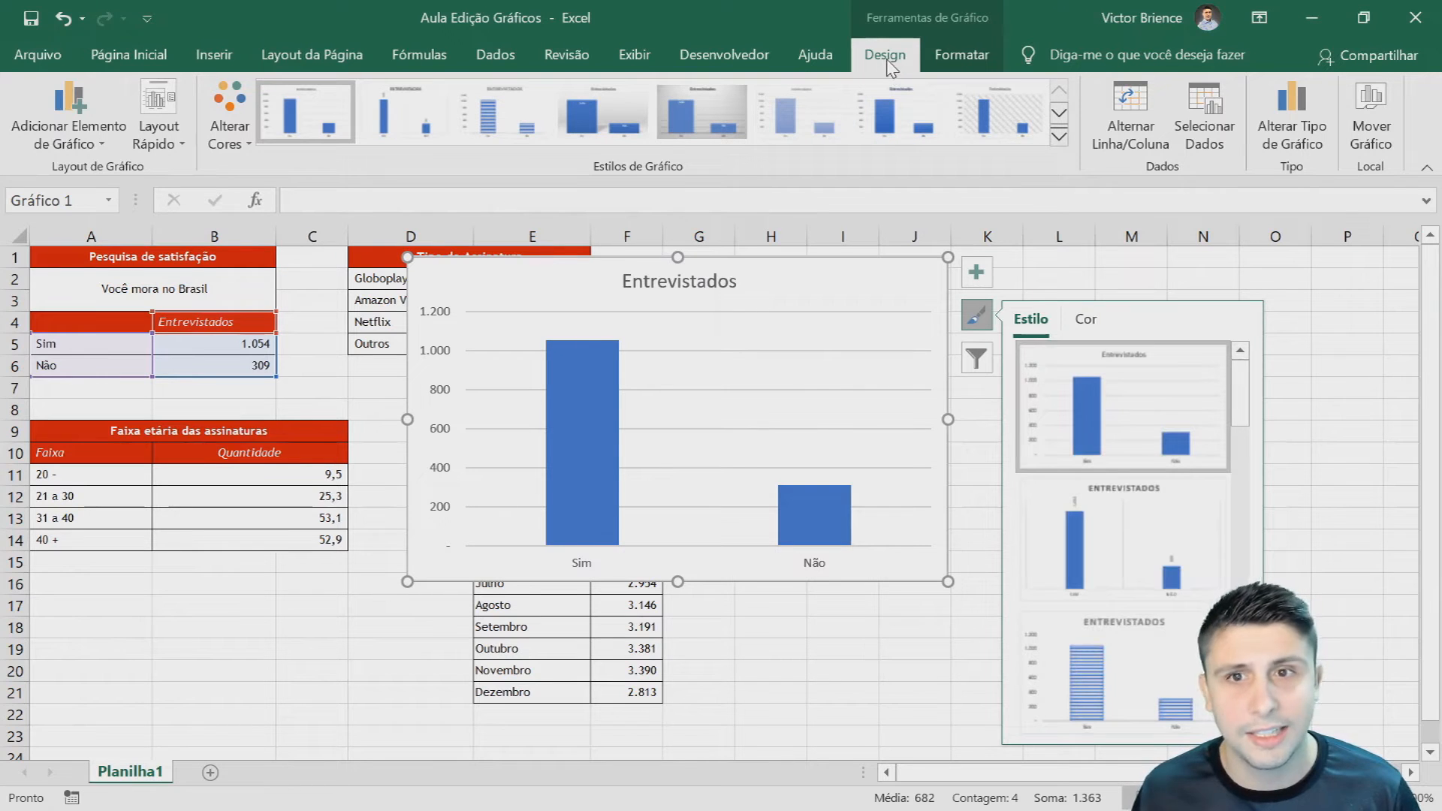
pyautogui.click(1059, 112)
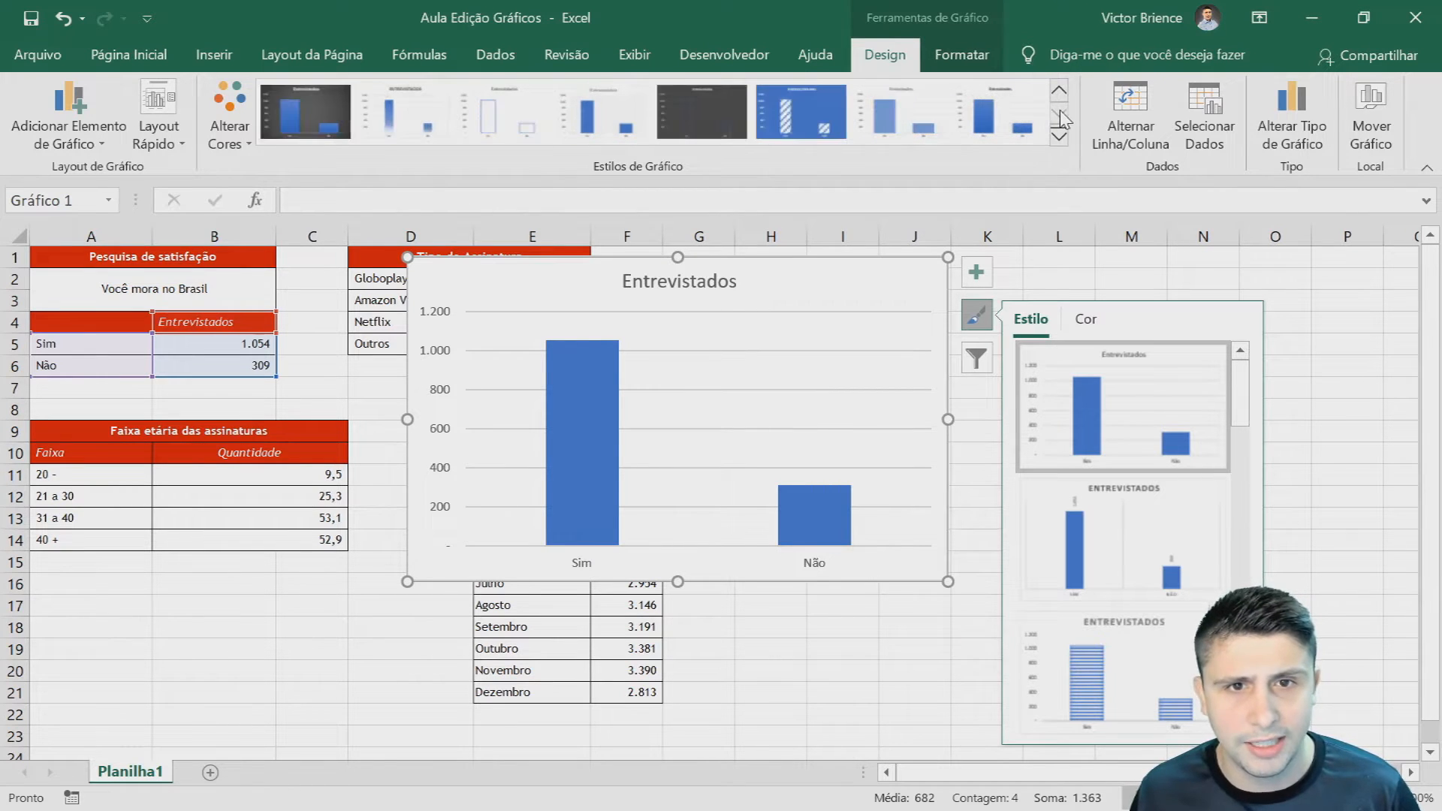
pyautogui.click(328, 112)
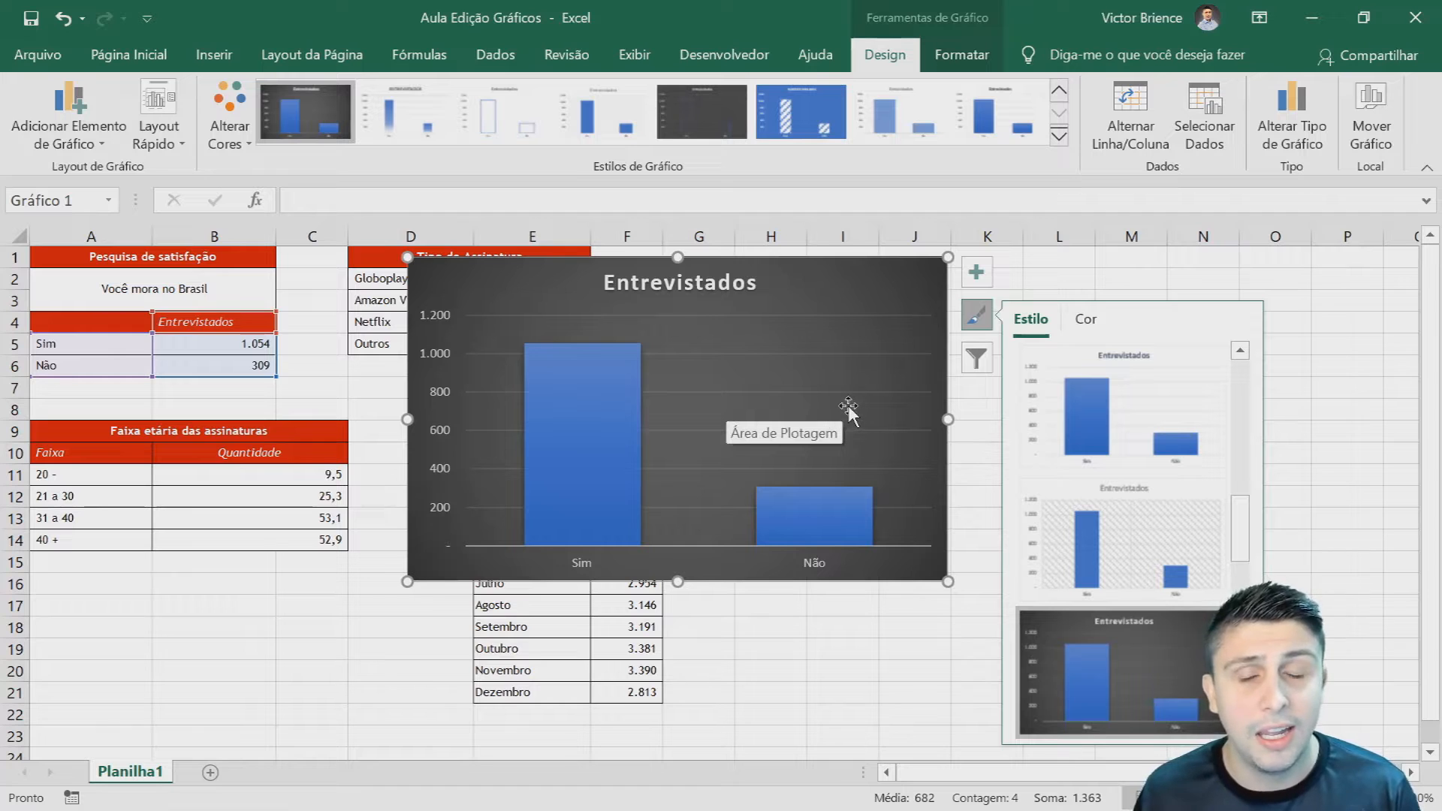
pyautogui.scroll(5, 1174, 494)
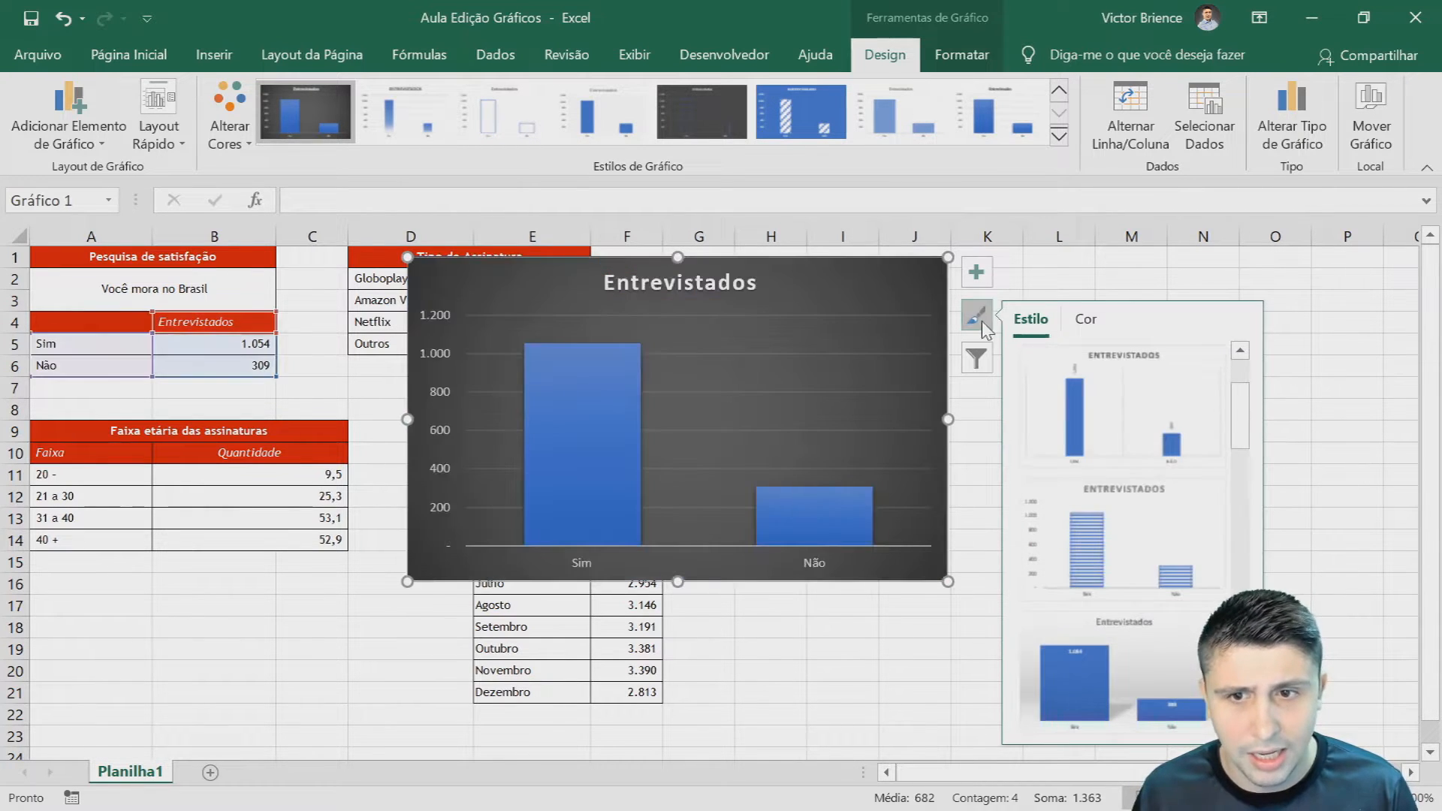
pyautogui.click(980, 321)
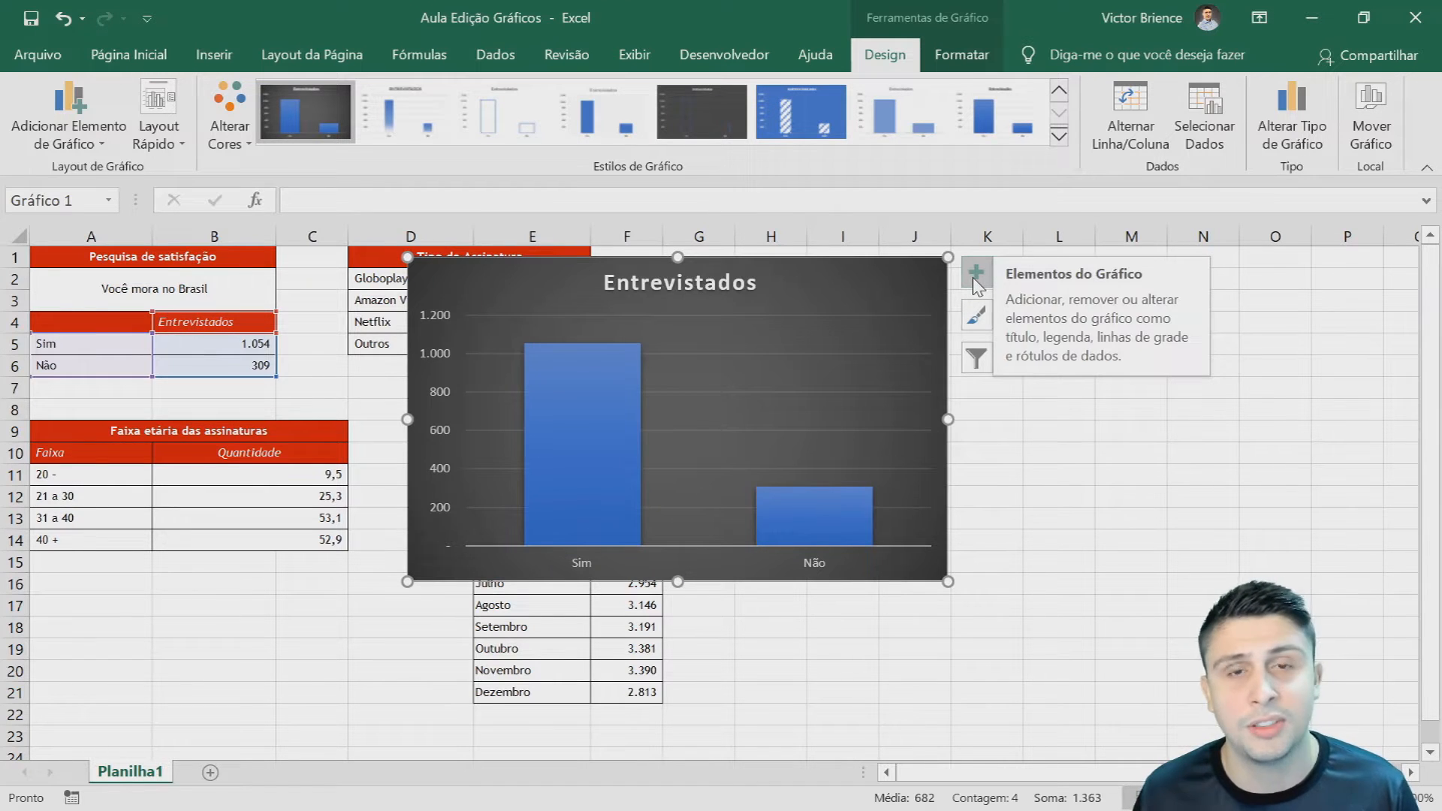
# - Try hiding all the chart's axes and the primary horizontal axis alone, restoring them each time
pyautogui.click(973, 279)
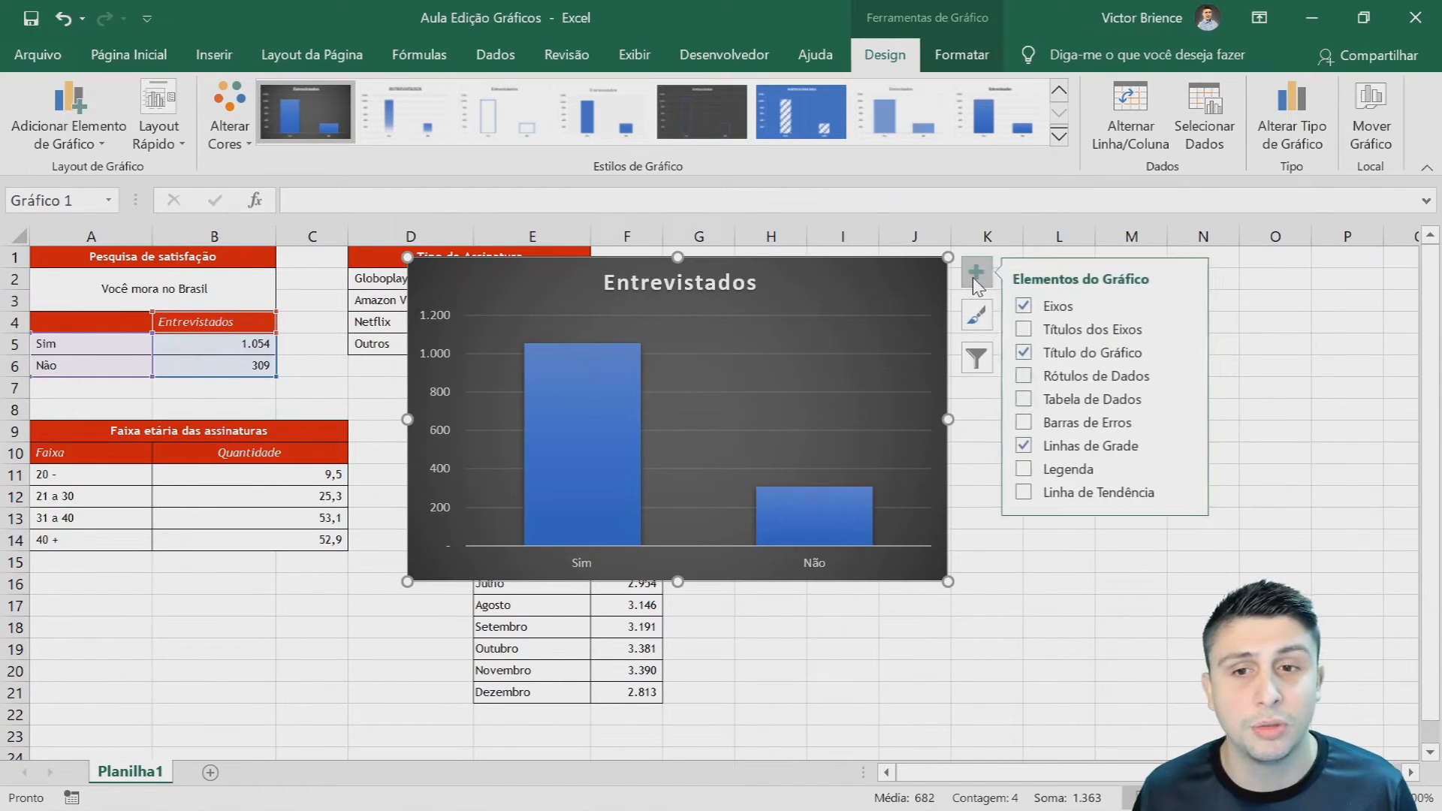
pyautogui.click(1025, 309)
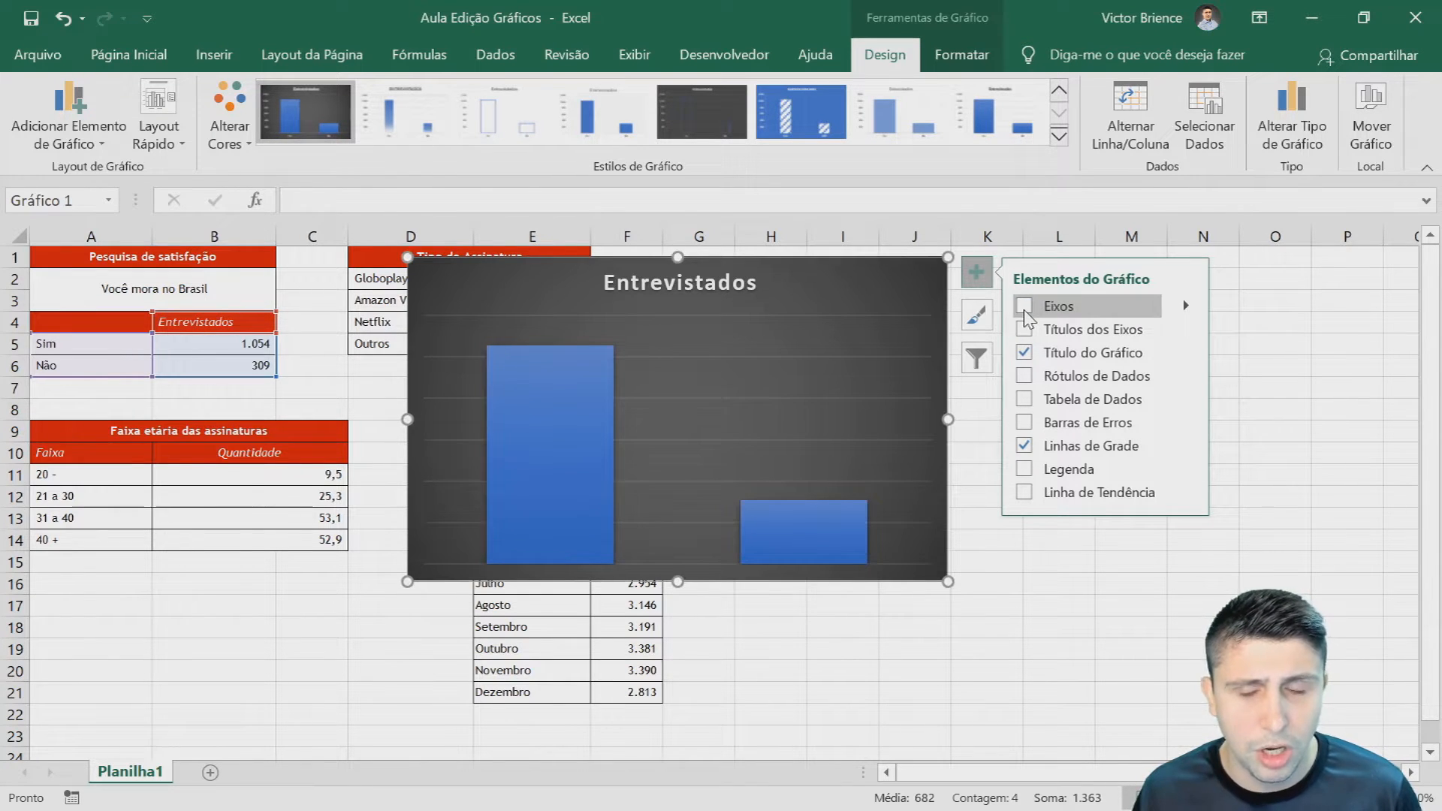
pyautogui.click(1025, 310)
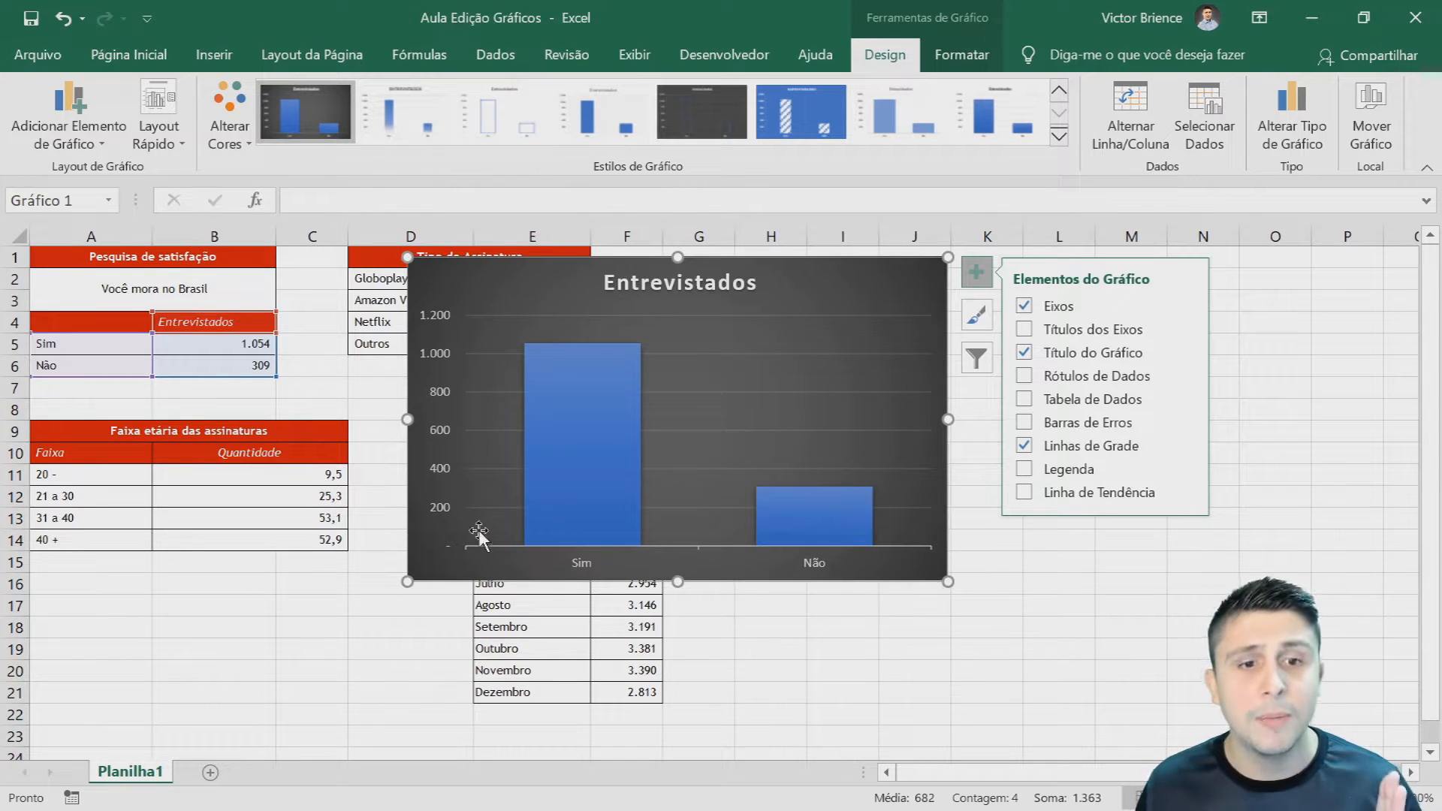
pyautogui.click(1187, 306)
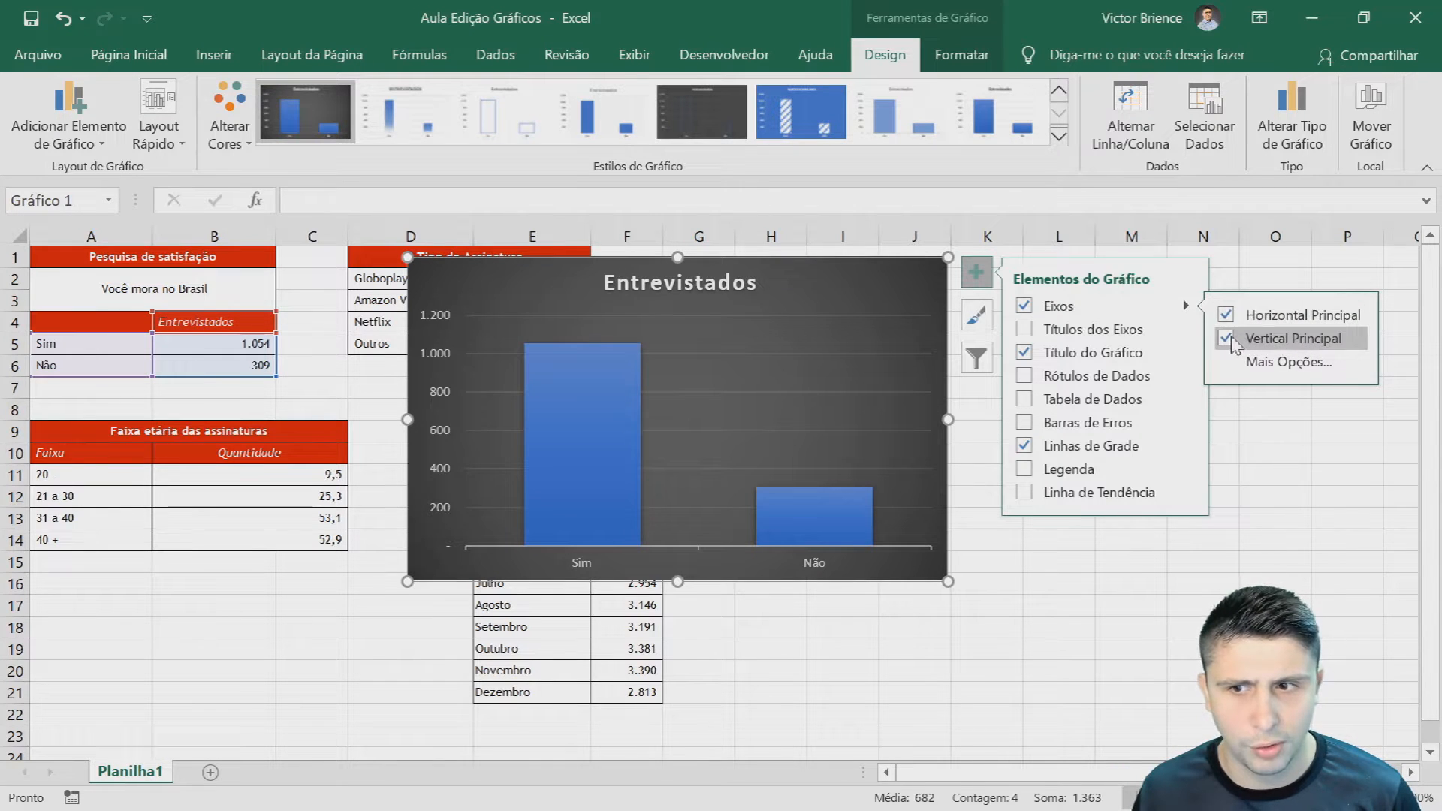
pyautogui.click(1225, 315)
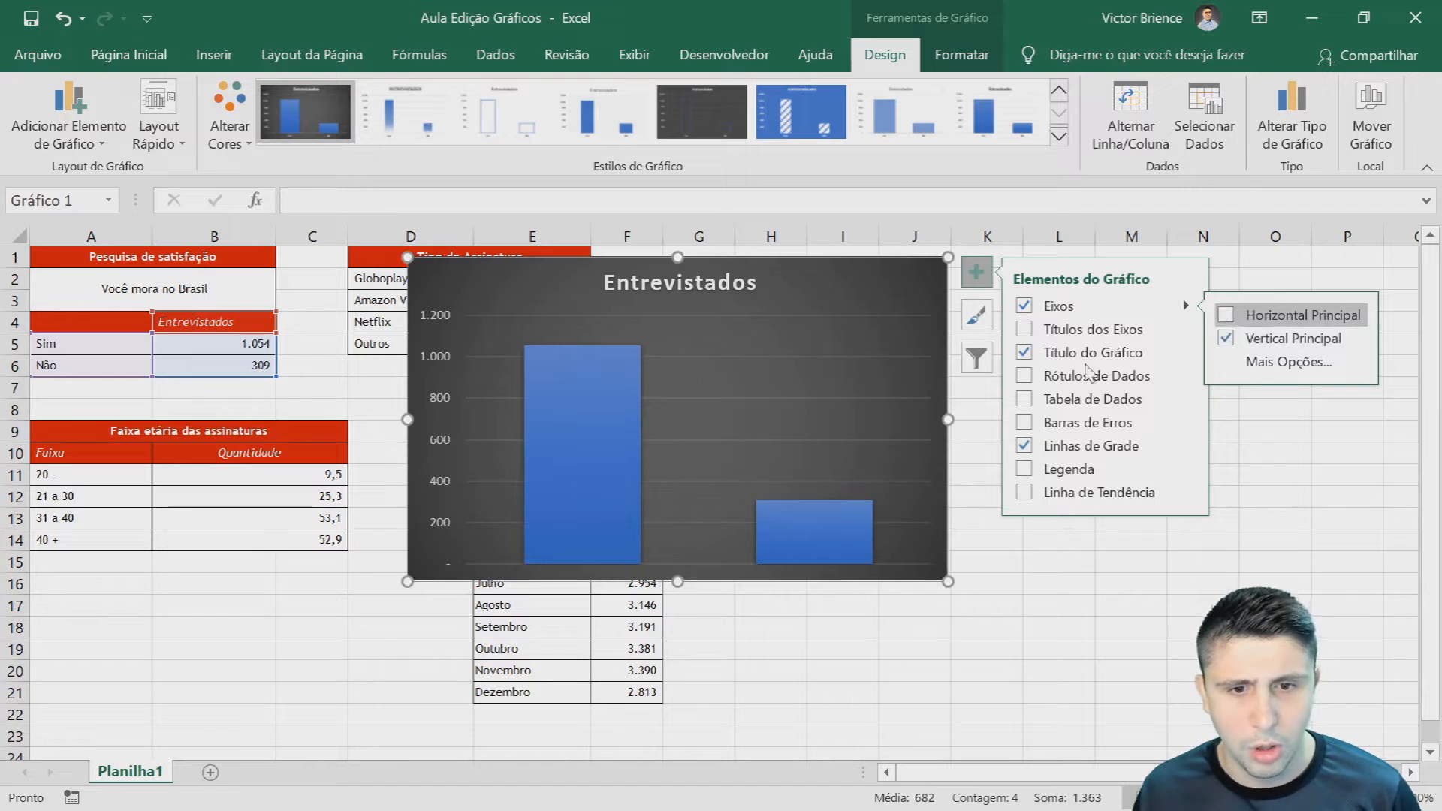
pyautogui.click(1226, 315)
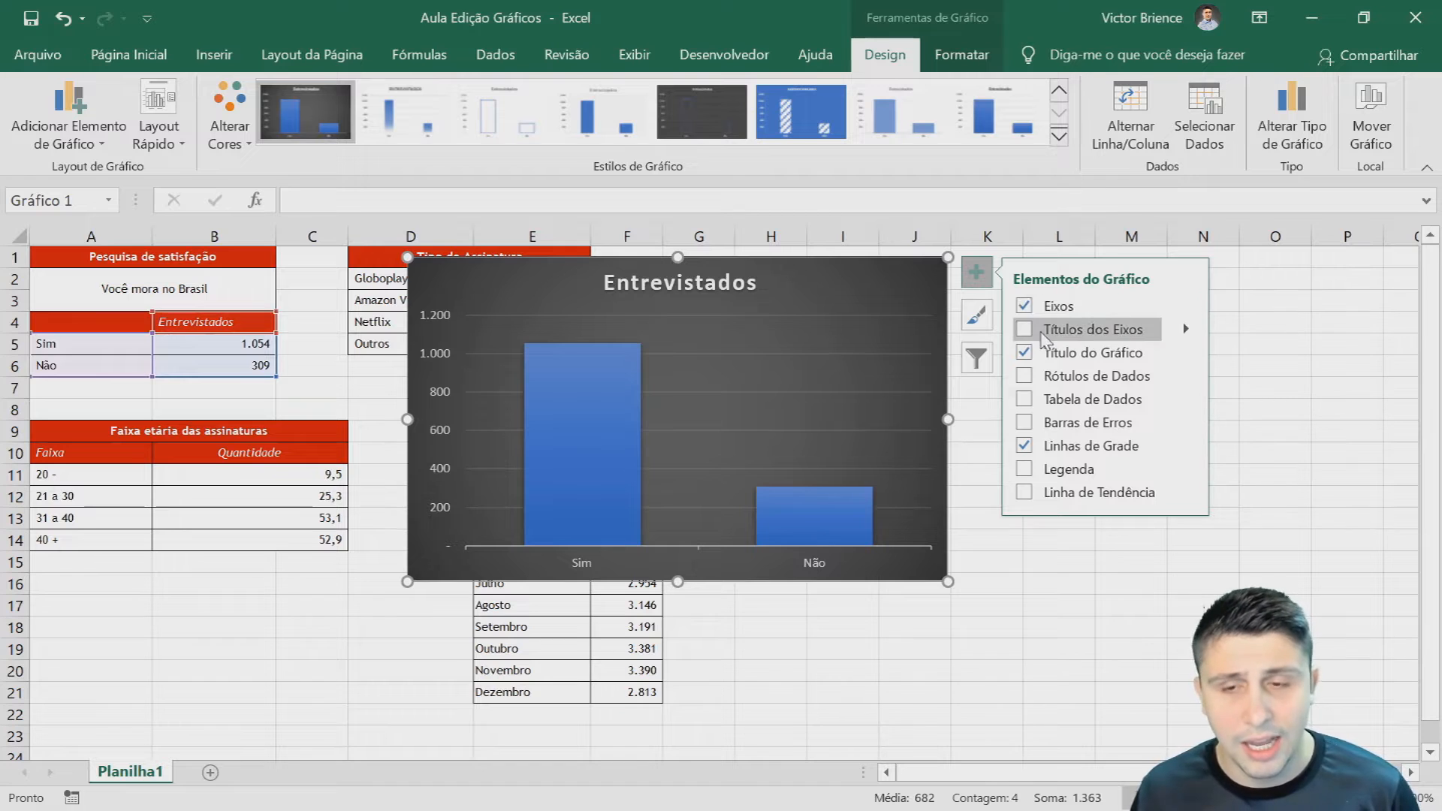
# - Add titles to both axes of the Entrevistados chart
pyautogui.click(1025, 330)
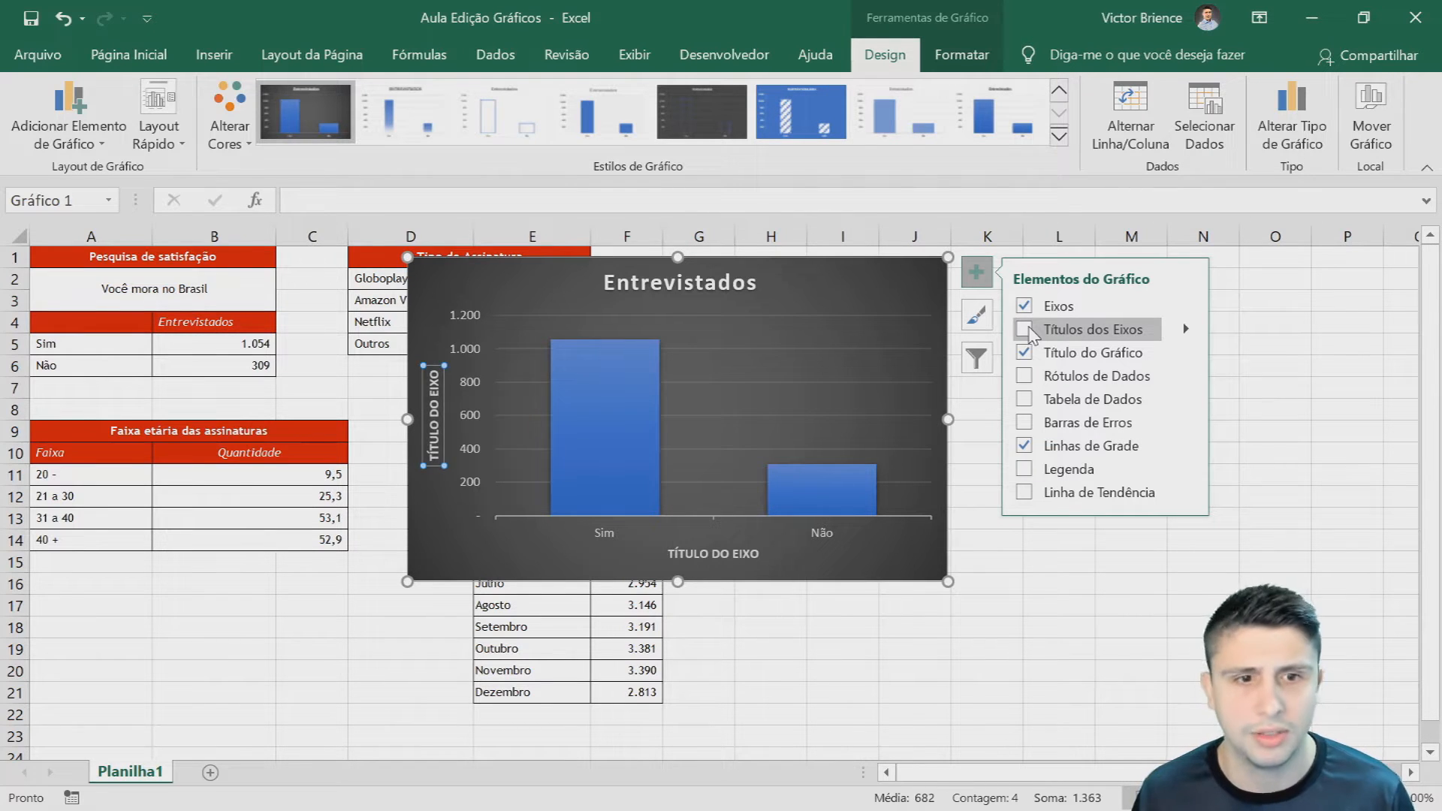
# - Check the axis title options and try hiding the Entrevistados chart's title, restoring it again
pyautogui.click(1185, 327)
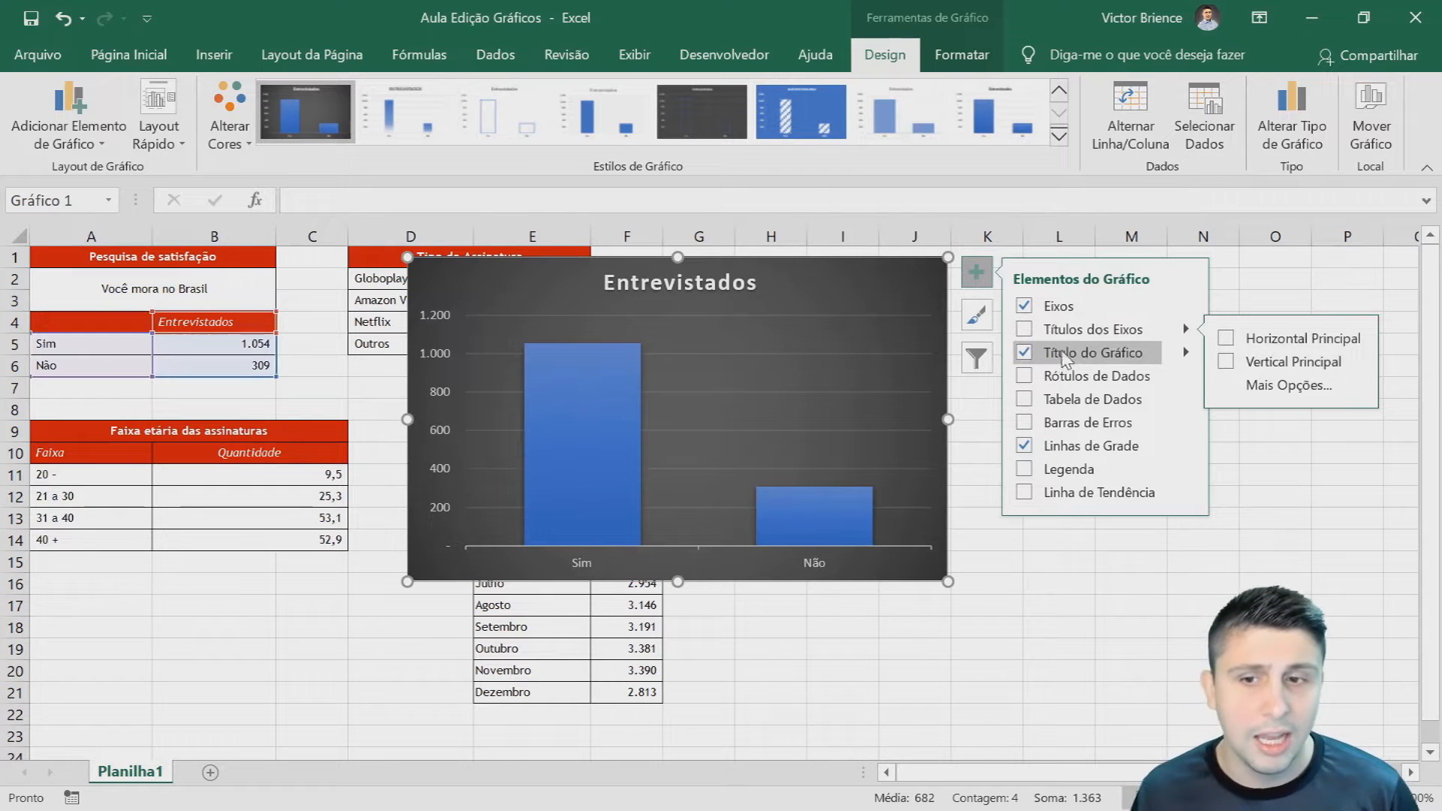
pyautogui.click(1026, 356)
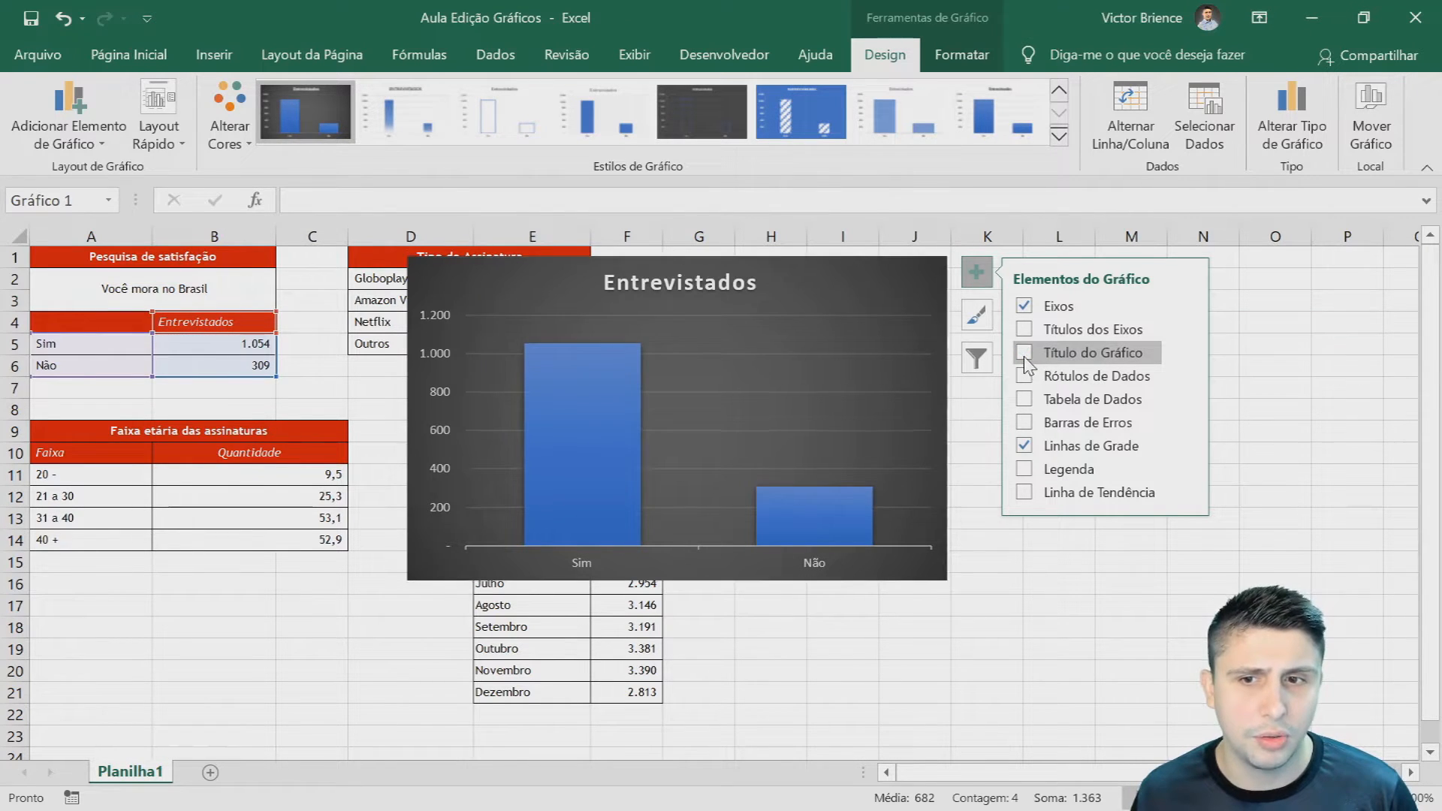
pyautogui.click(1024, 355)
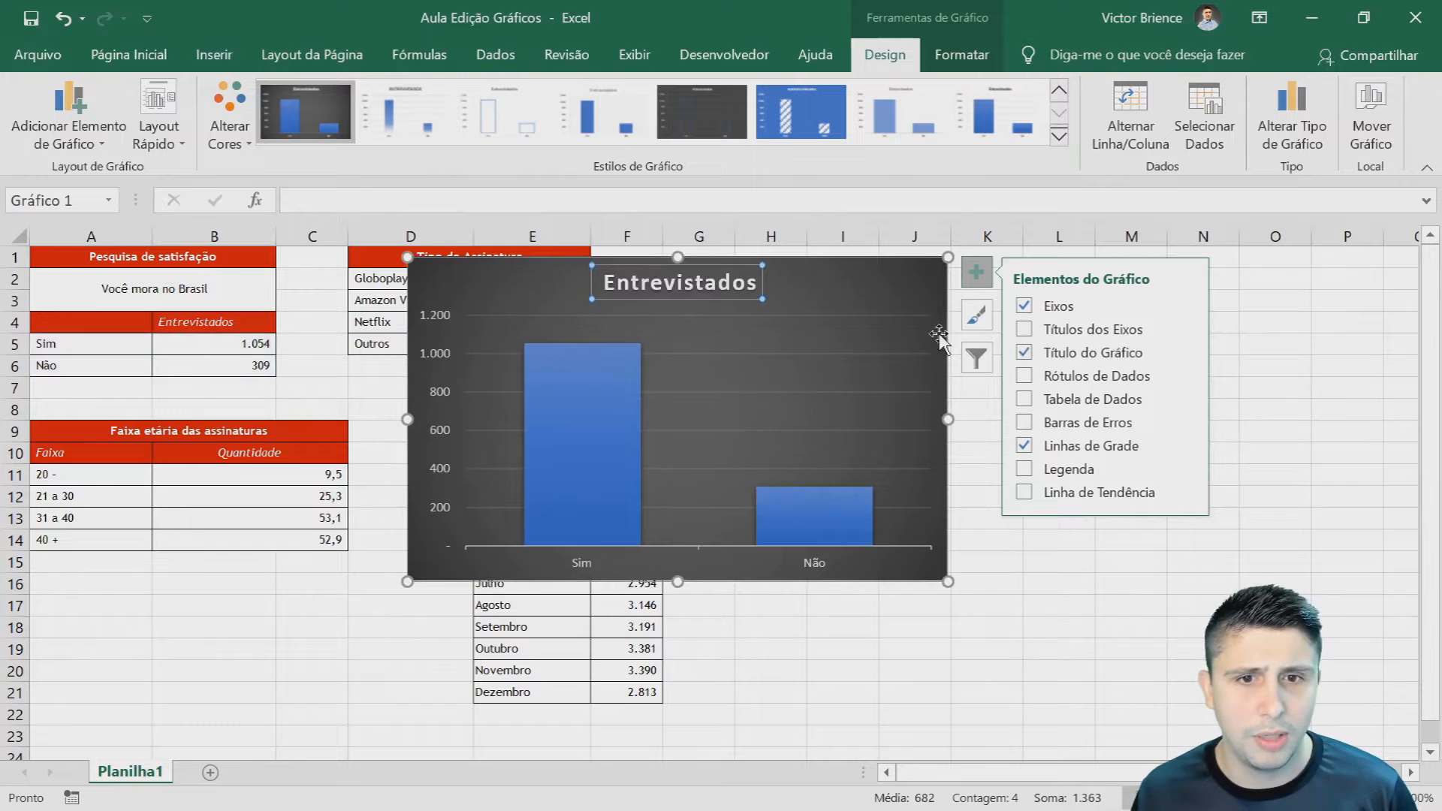
# - Change the chart title's text to ENTREVISTADOS in capital letters
pyautogui.click(733, 283)
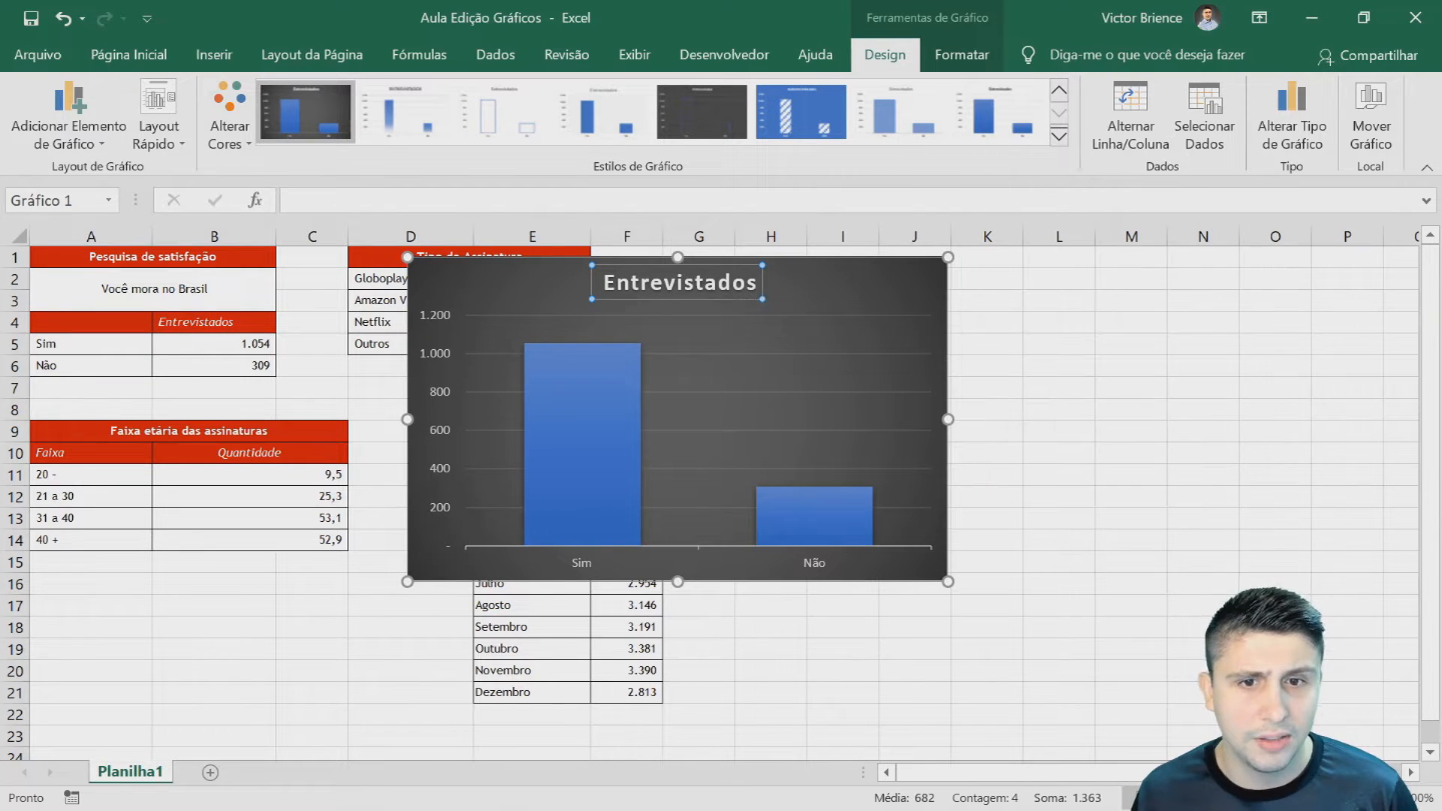
pyautogui.moveTo(758, 282); pyautogui.dragTo(603, 282)
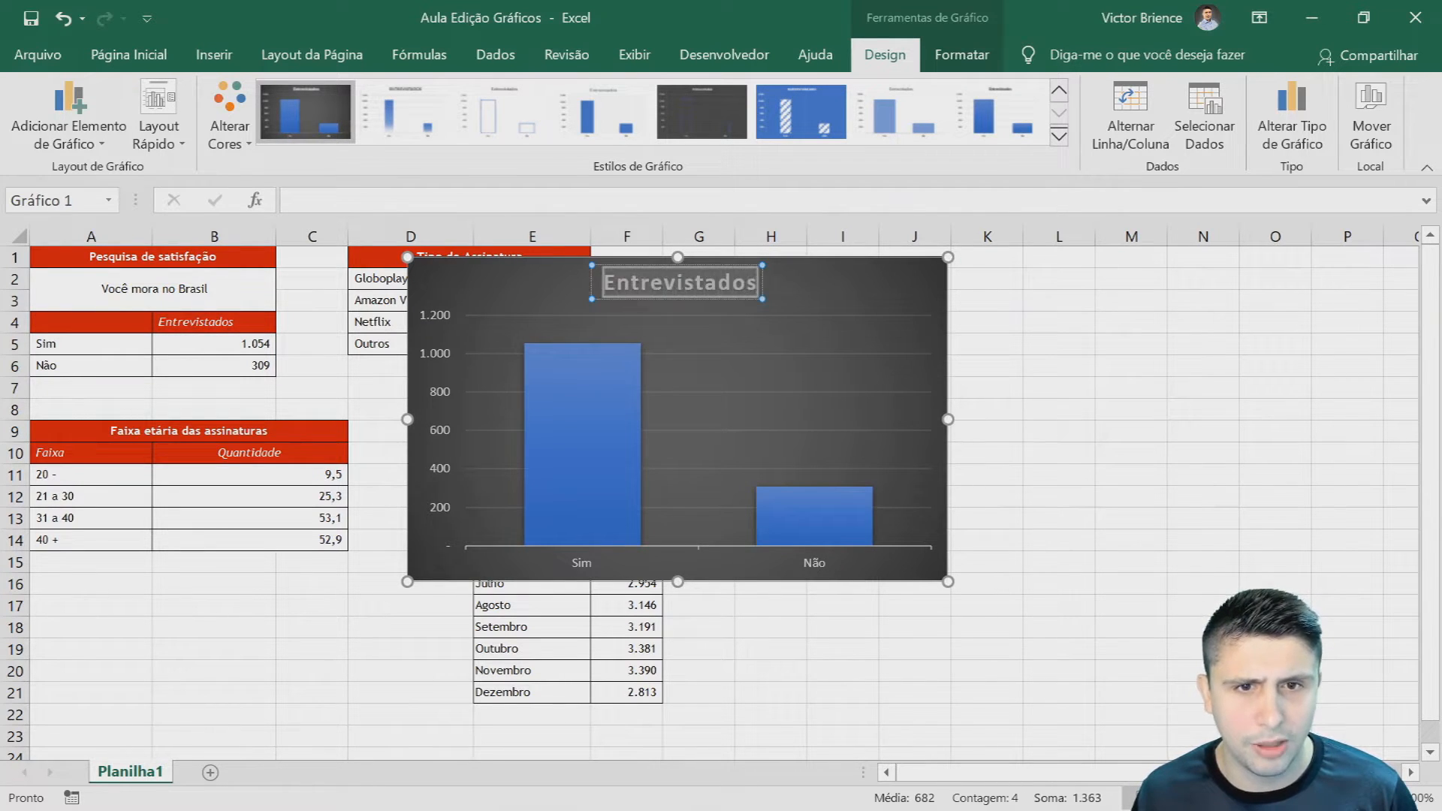
pyautogui.write('ENT')
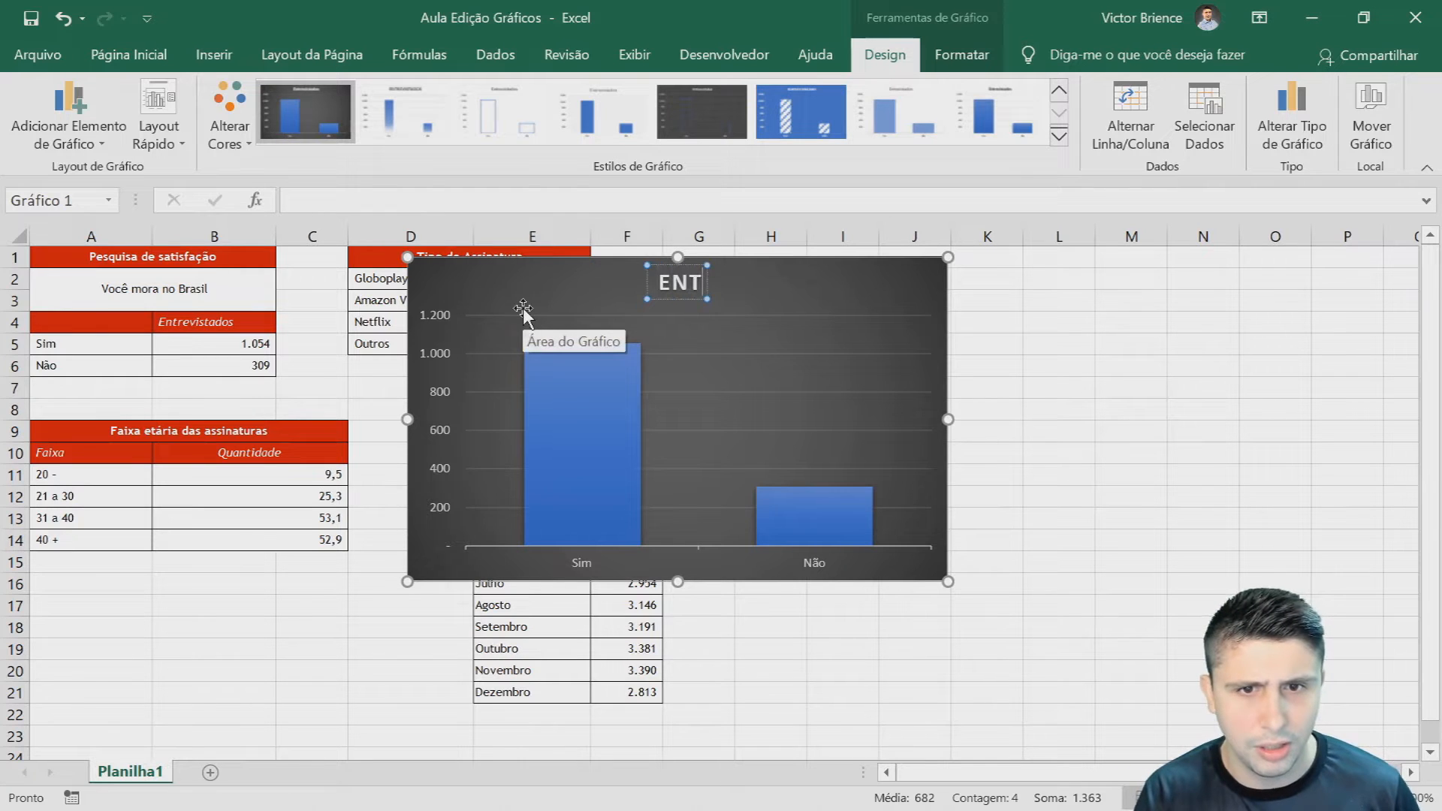
pyautogui.write('REVISTADO')
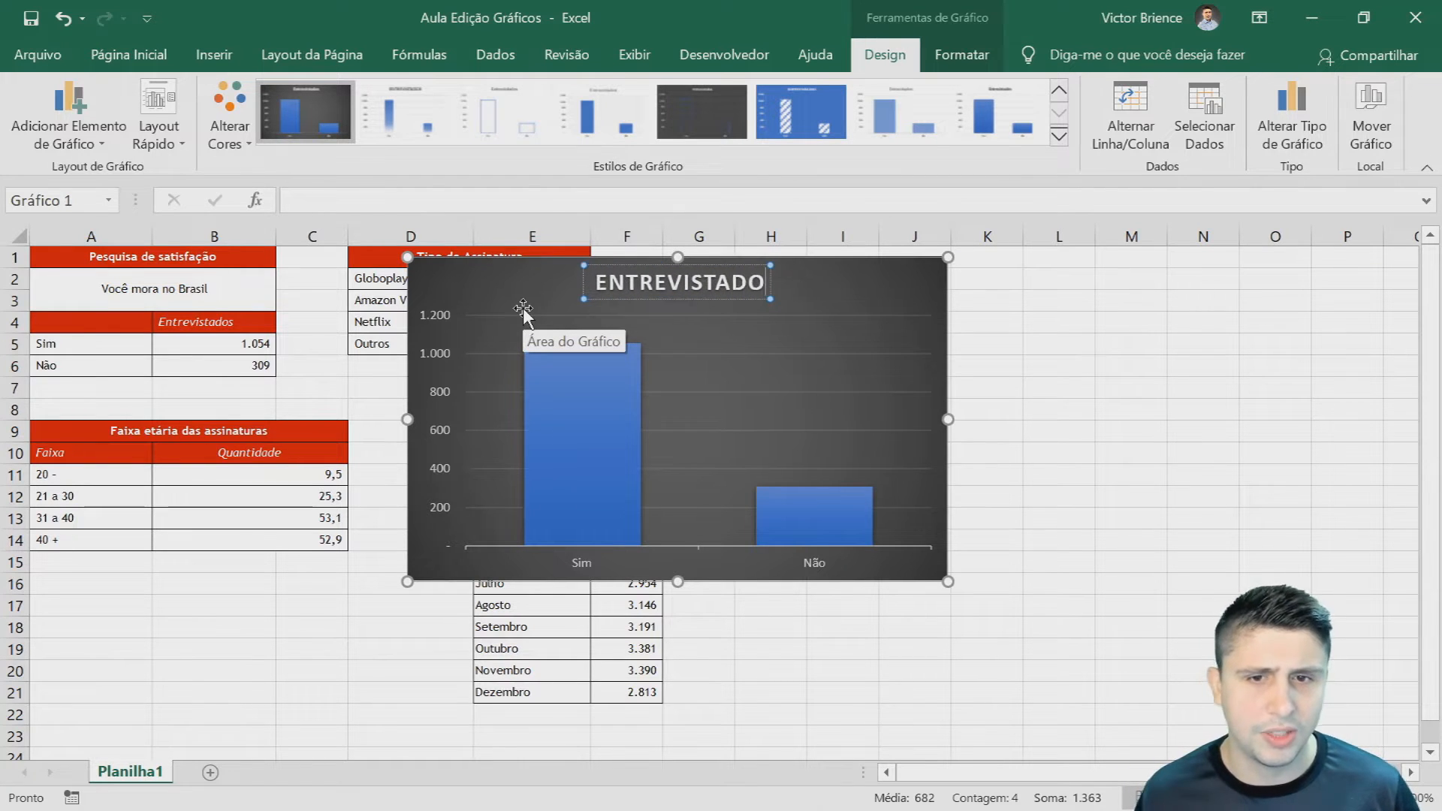
pyautogui.write('S')
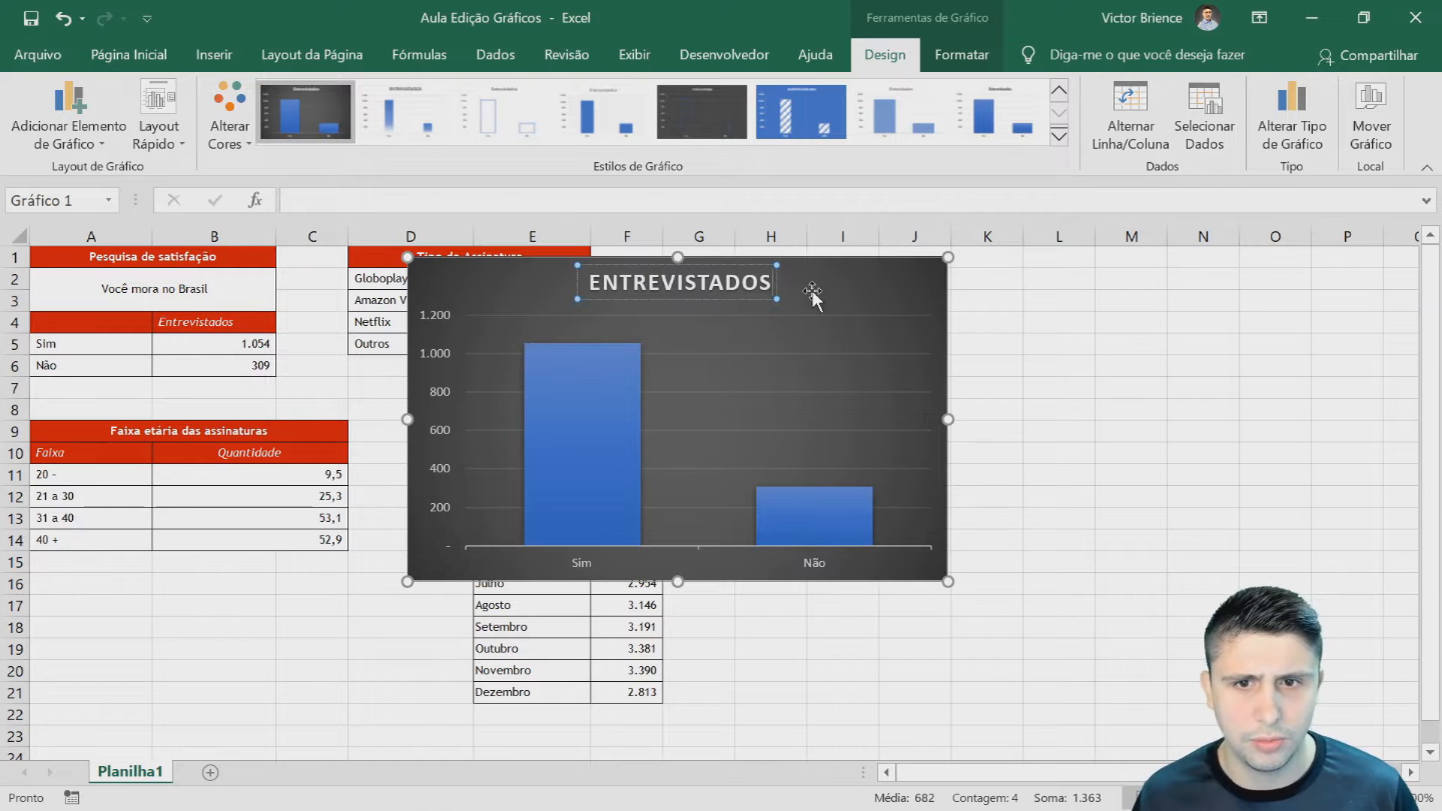
pyautogui.click(1052, 346)
# - Examine the chart title's placement choices and its additional formatting options for fill and border
pyautogui.click(832, 282)
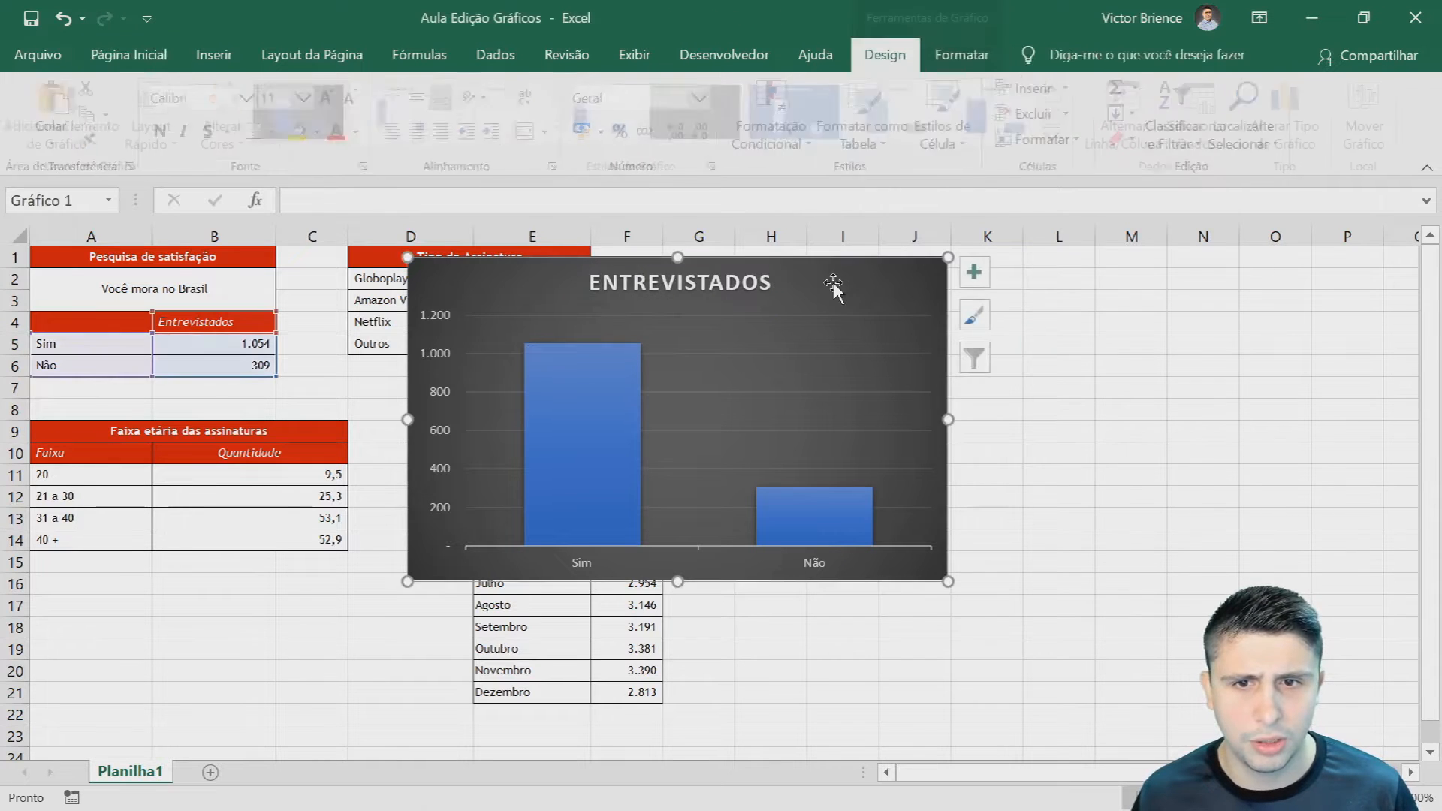
pyautogui.click(976, 272)
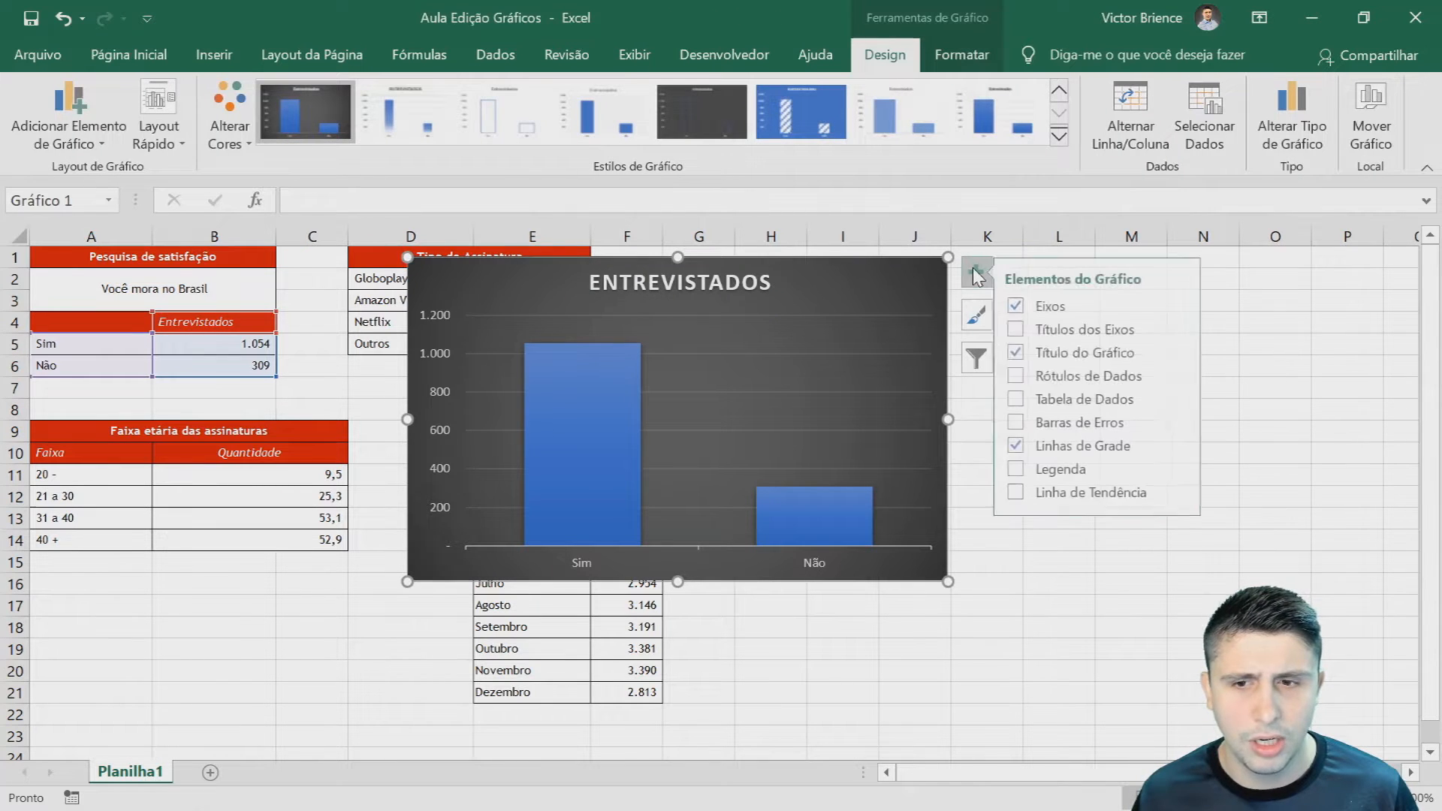
pyautogui.click(1190, 354)
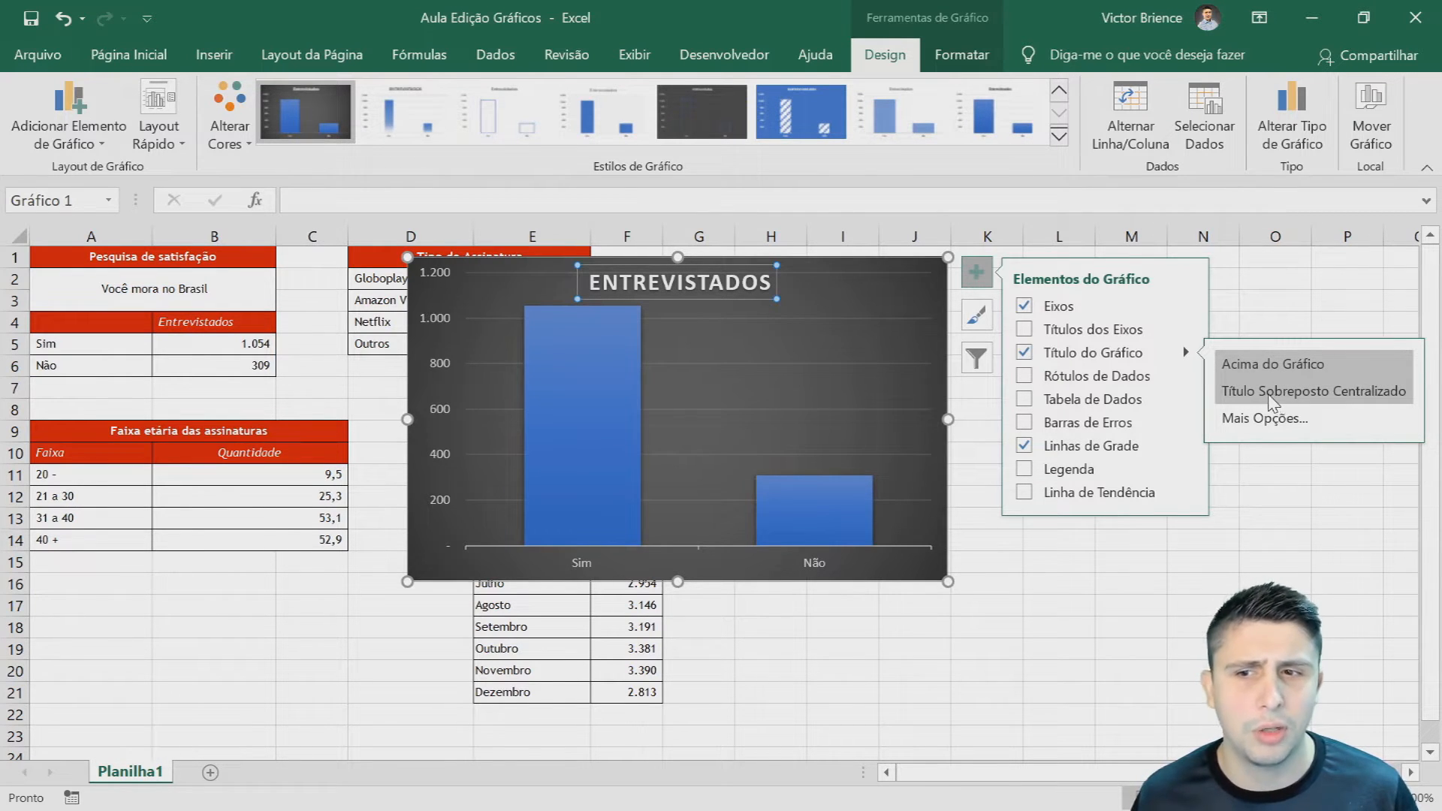
pyautogui.click(1246, 420)
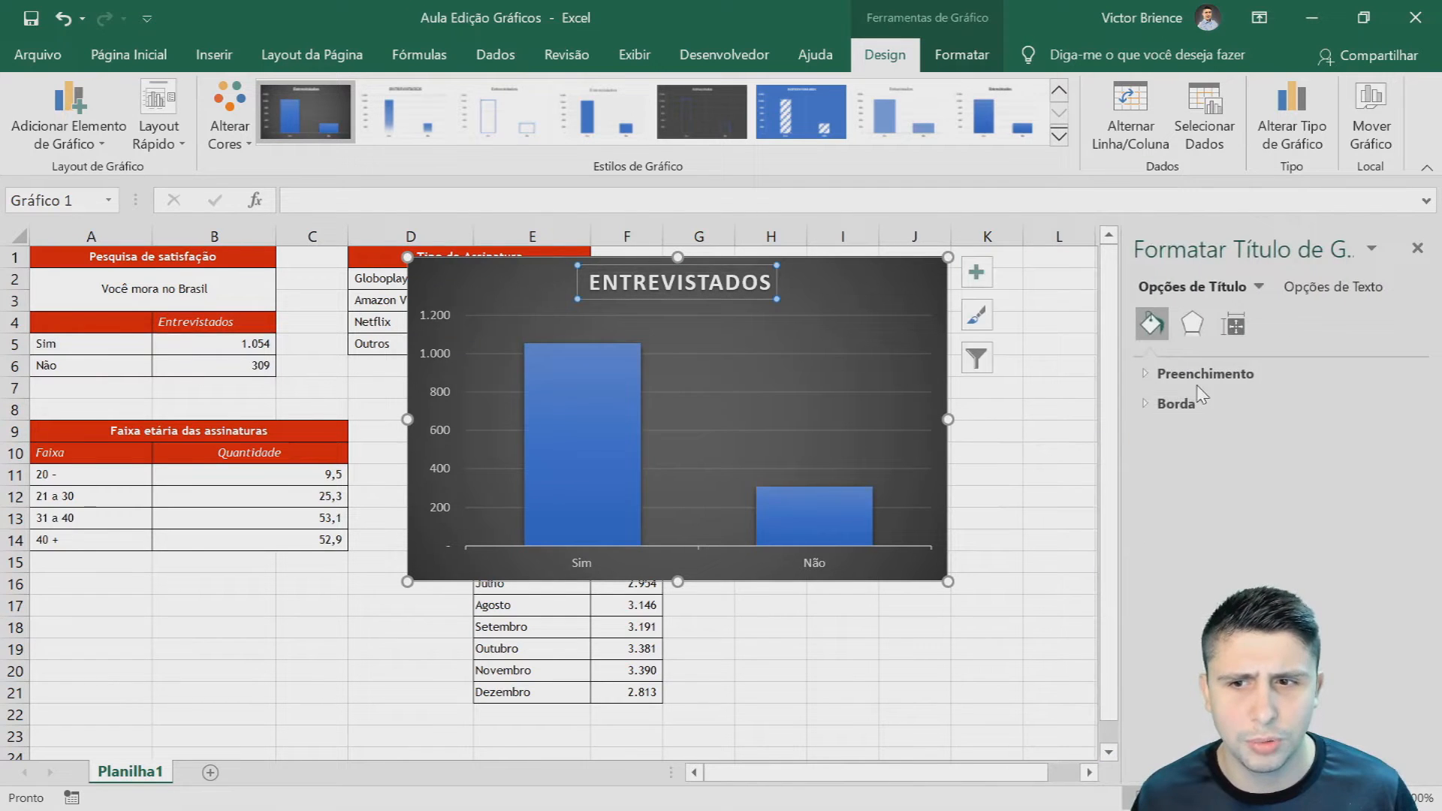
pyautogui.click(1419, 250)
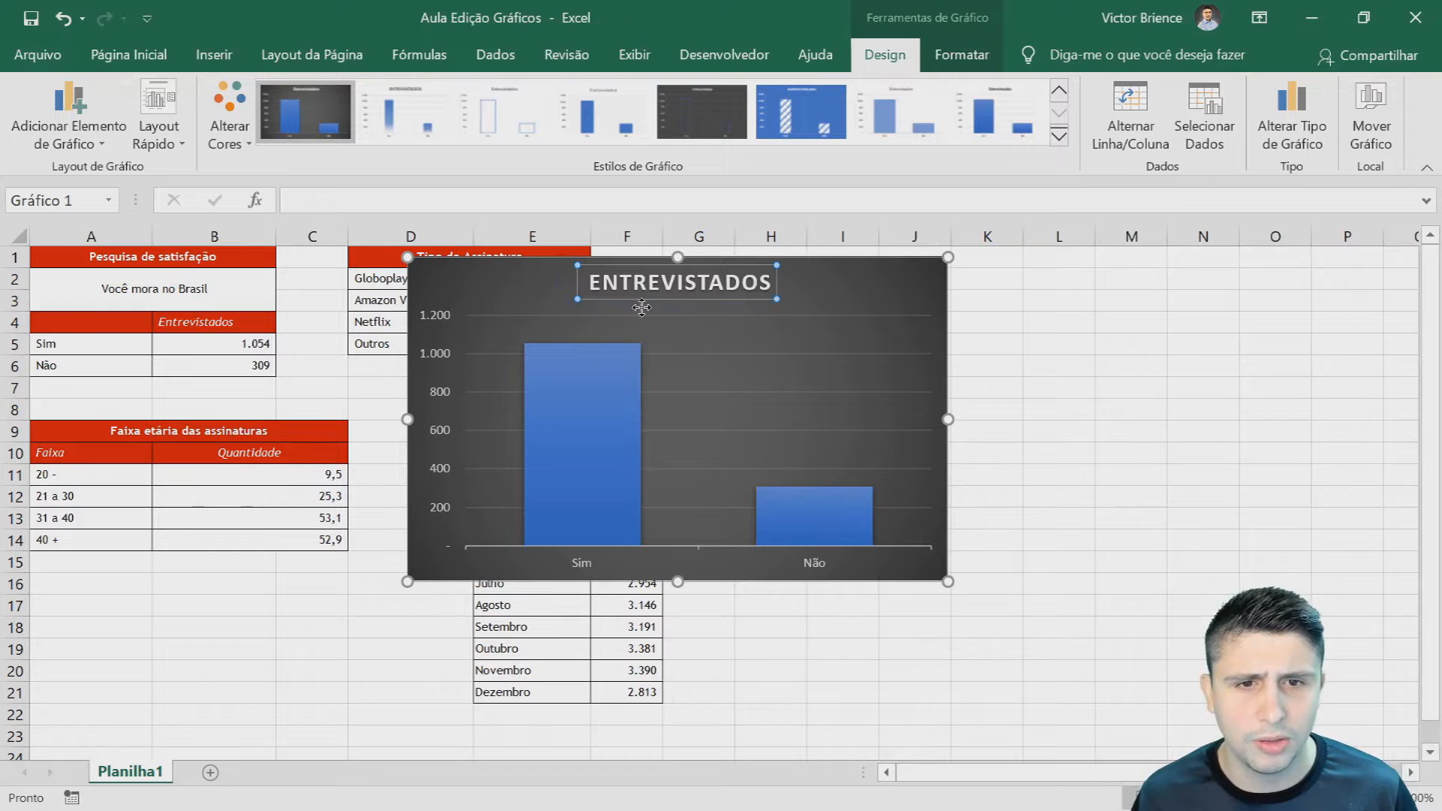
# - Try moving the chart title to the chart's upper-right corner and return it to the centre above the columns
pyautogui.moveTo(847, 304); pyautogui.dragTo(857, 304)
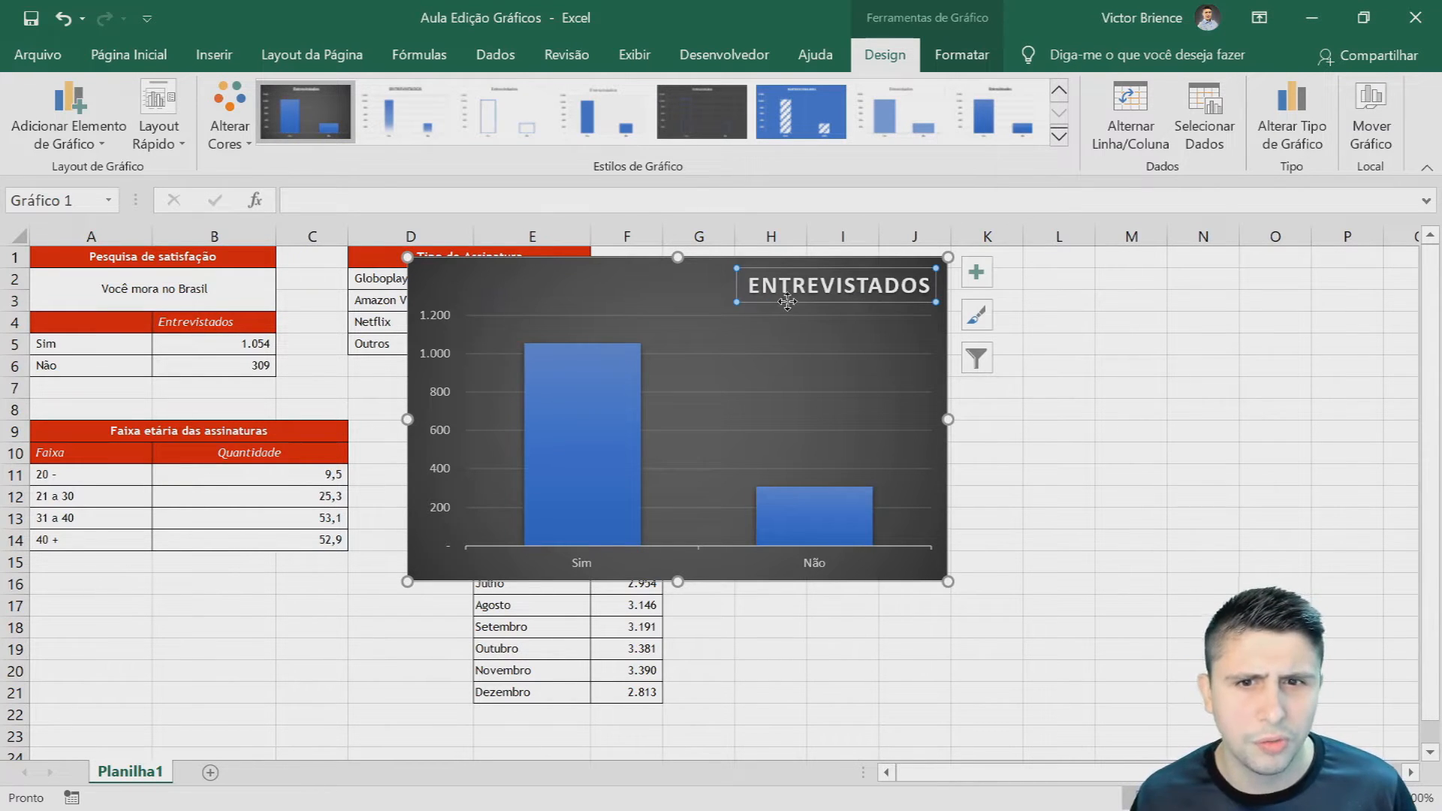
pyautogui.moveTo(788, 302); pyautogui.dragTo(647, 308)
pyautogui.click(1149, 430)
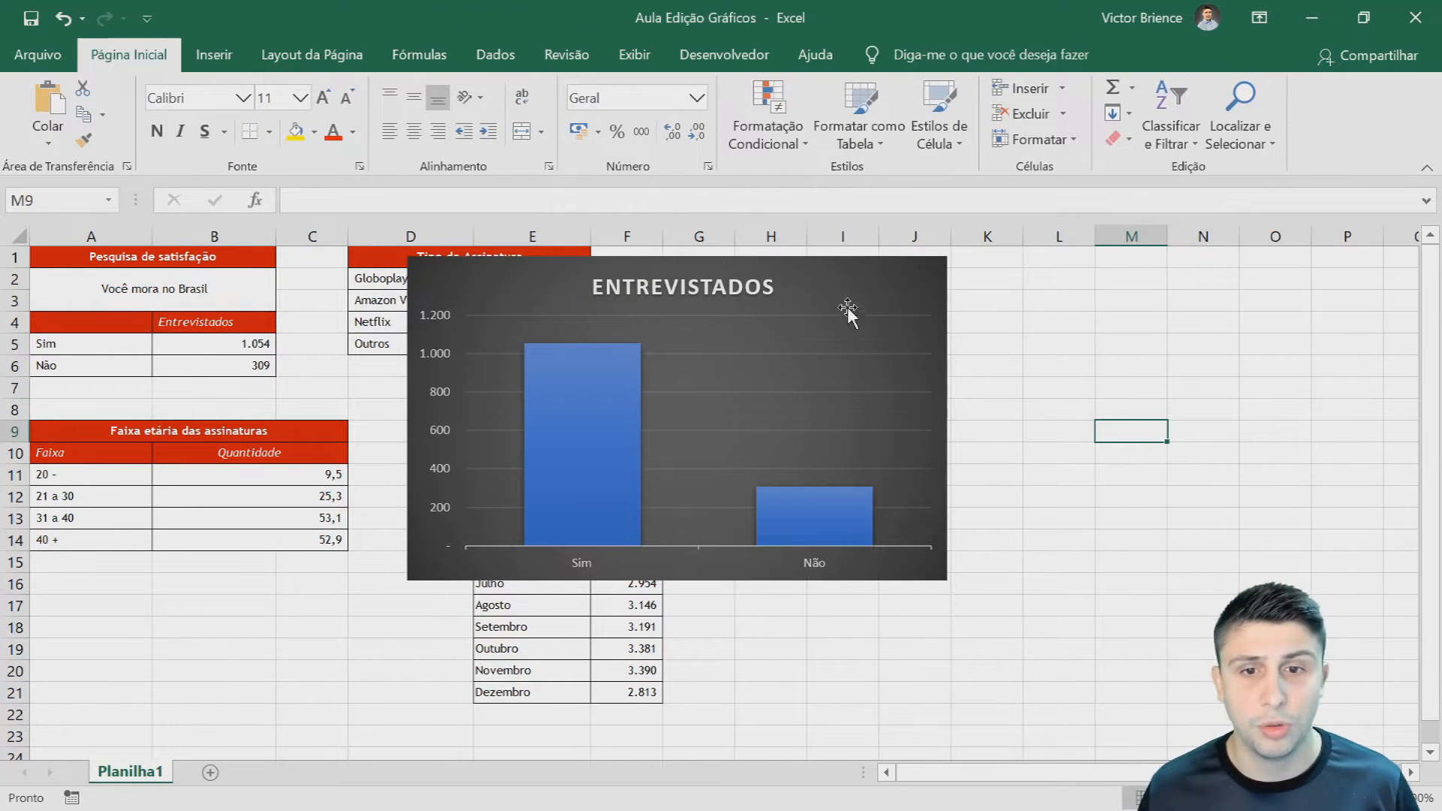
# - Add data labels above the chart's columns and check the available label positions
pyautogui.click(831, 283)
pyautogui.click(977, 275)
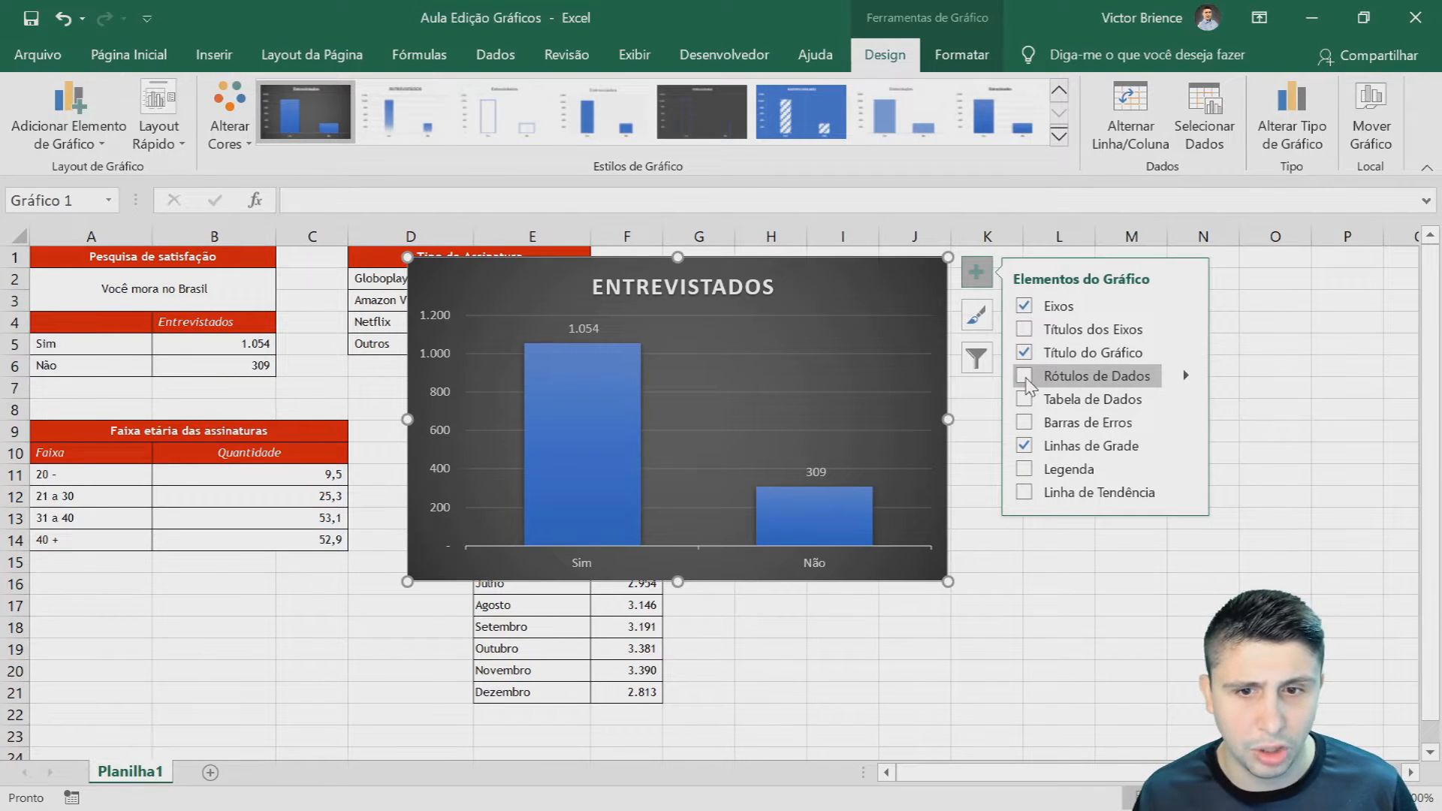
pyautogui.click(1025, 378)
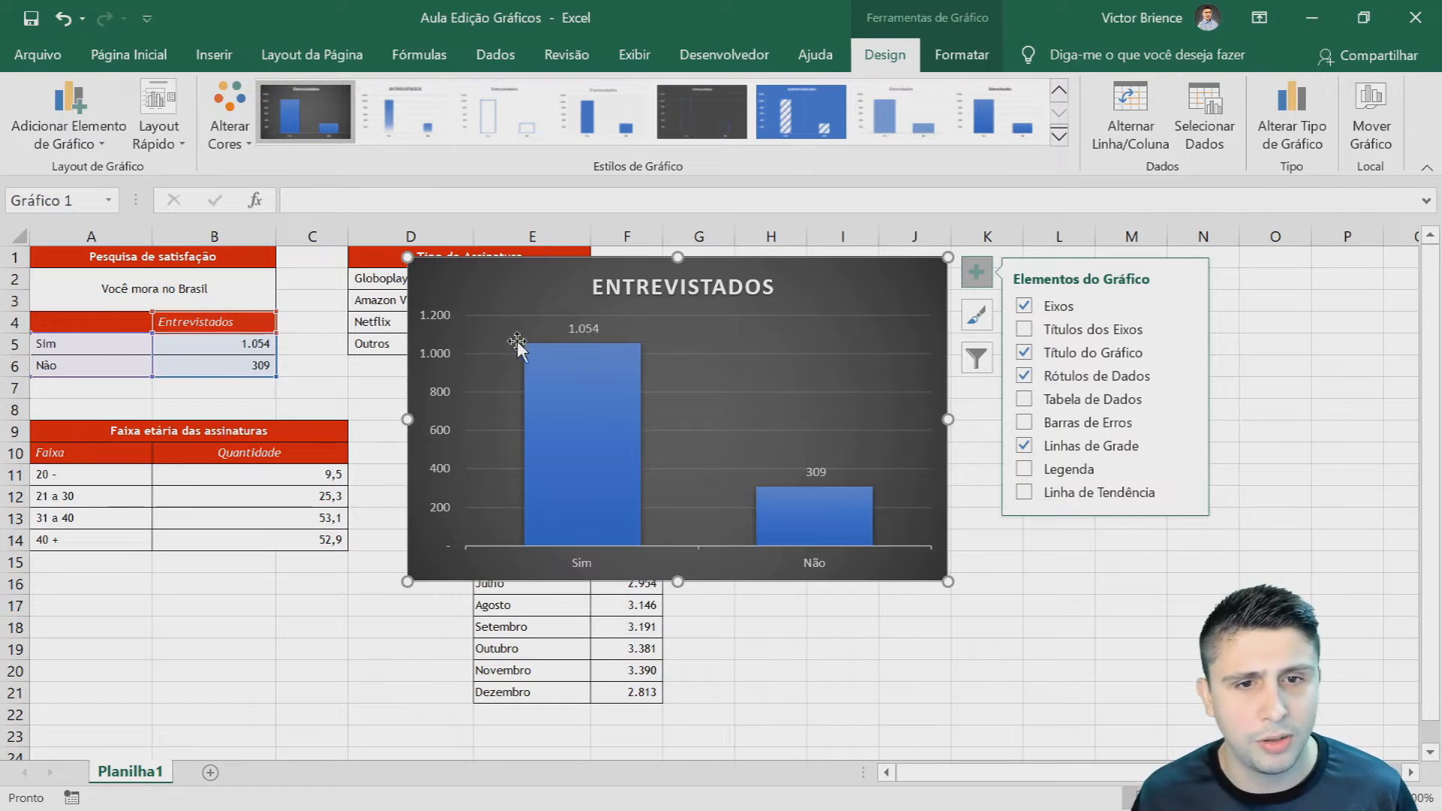
pyautogui.moveTo(1138, 378)
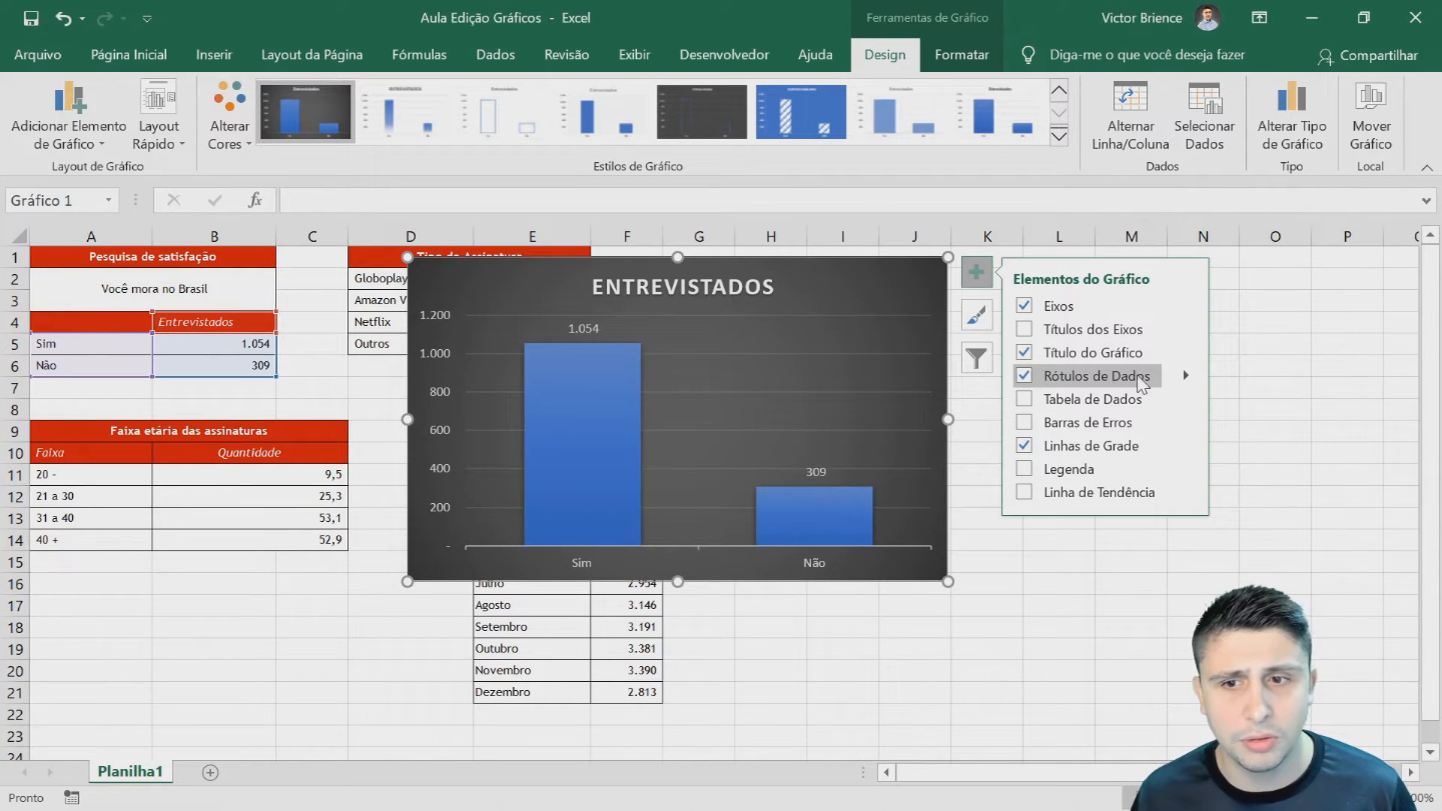
pyautogui.click(1185, 376)
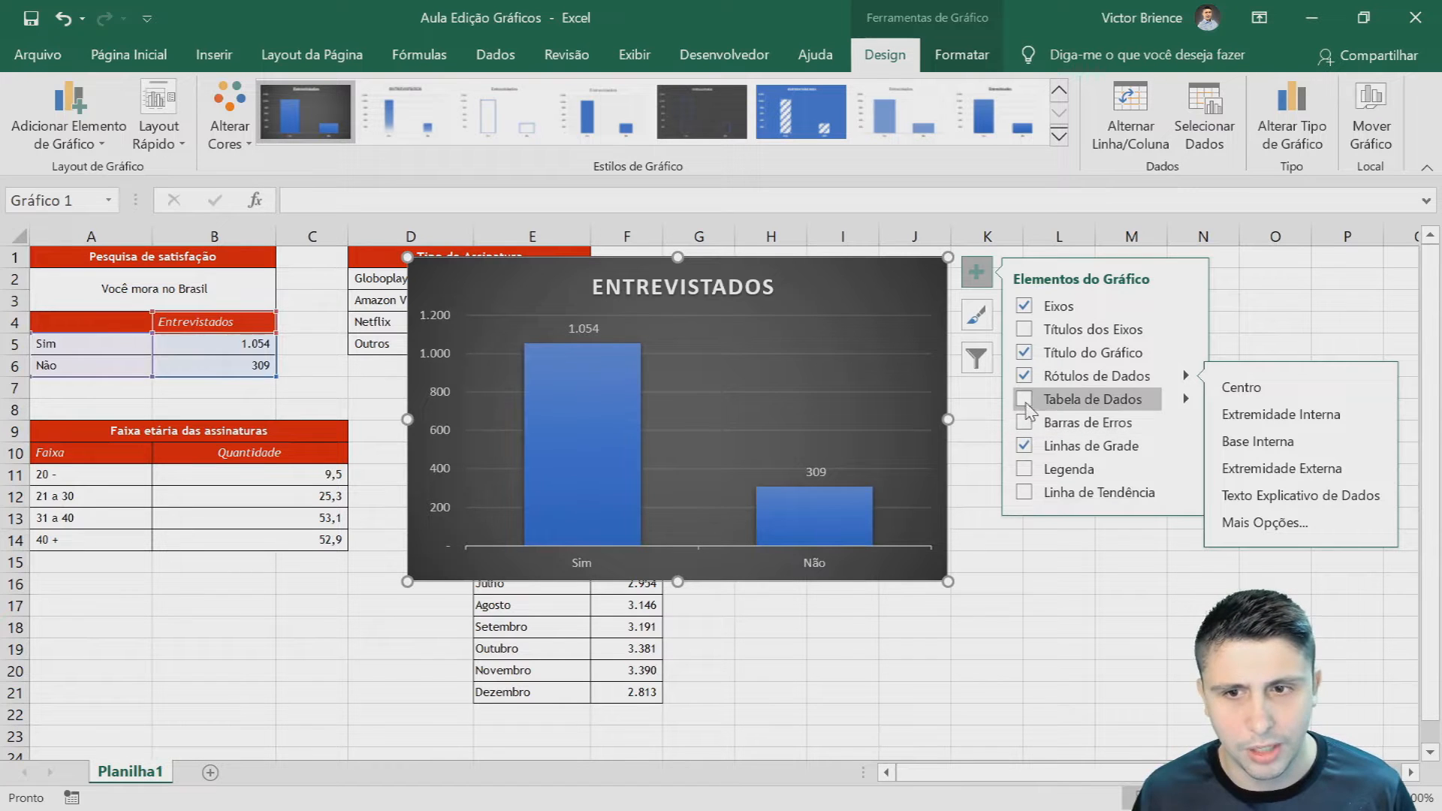
# - Try showing a data table beneath the chart, remove it again, and check the error bar options
pyautogui.click(976, 274)
pyautogui.click(976, 273)
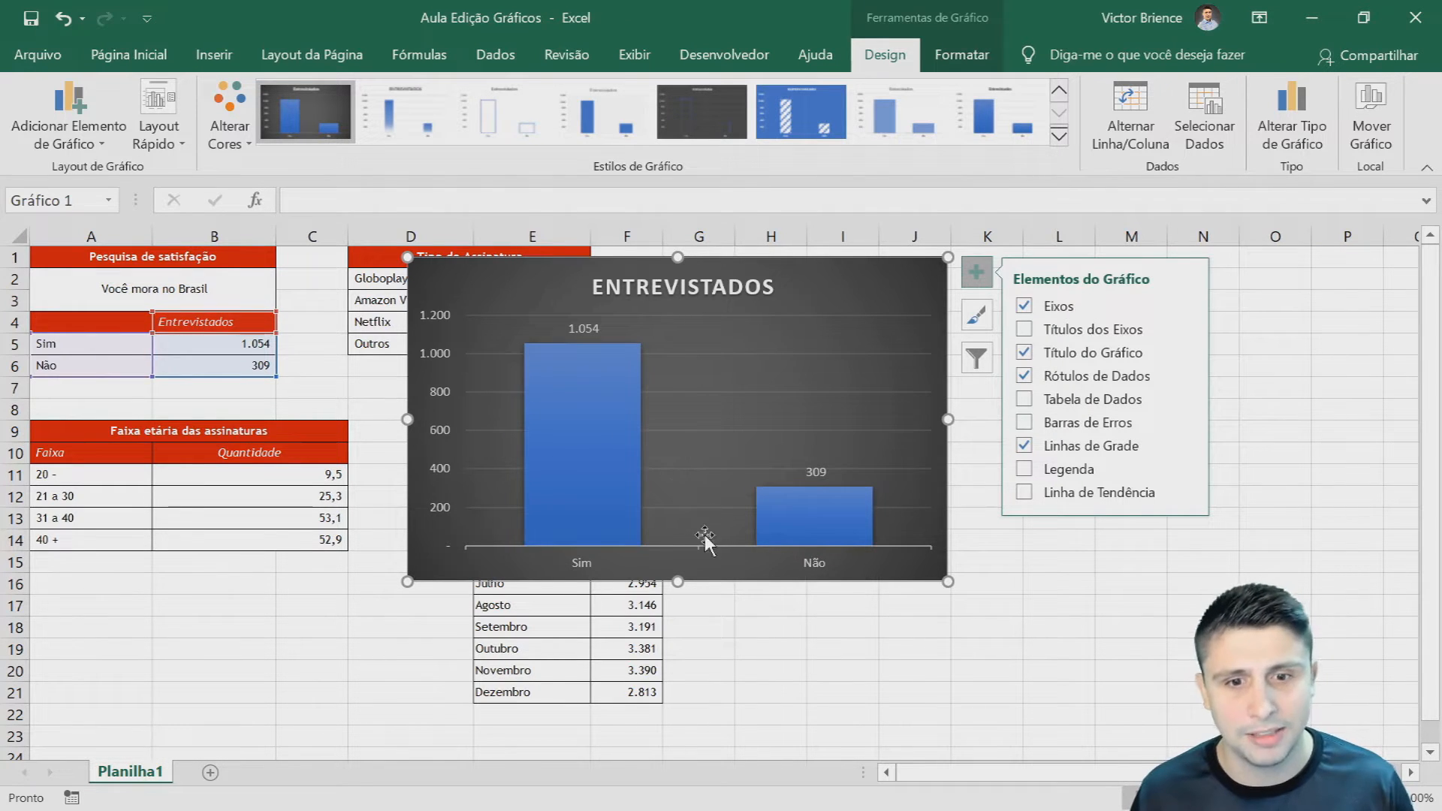
pyautogui.click(1024, 401)
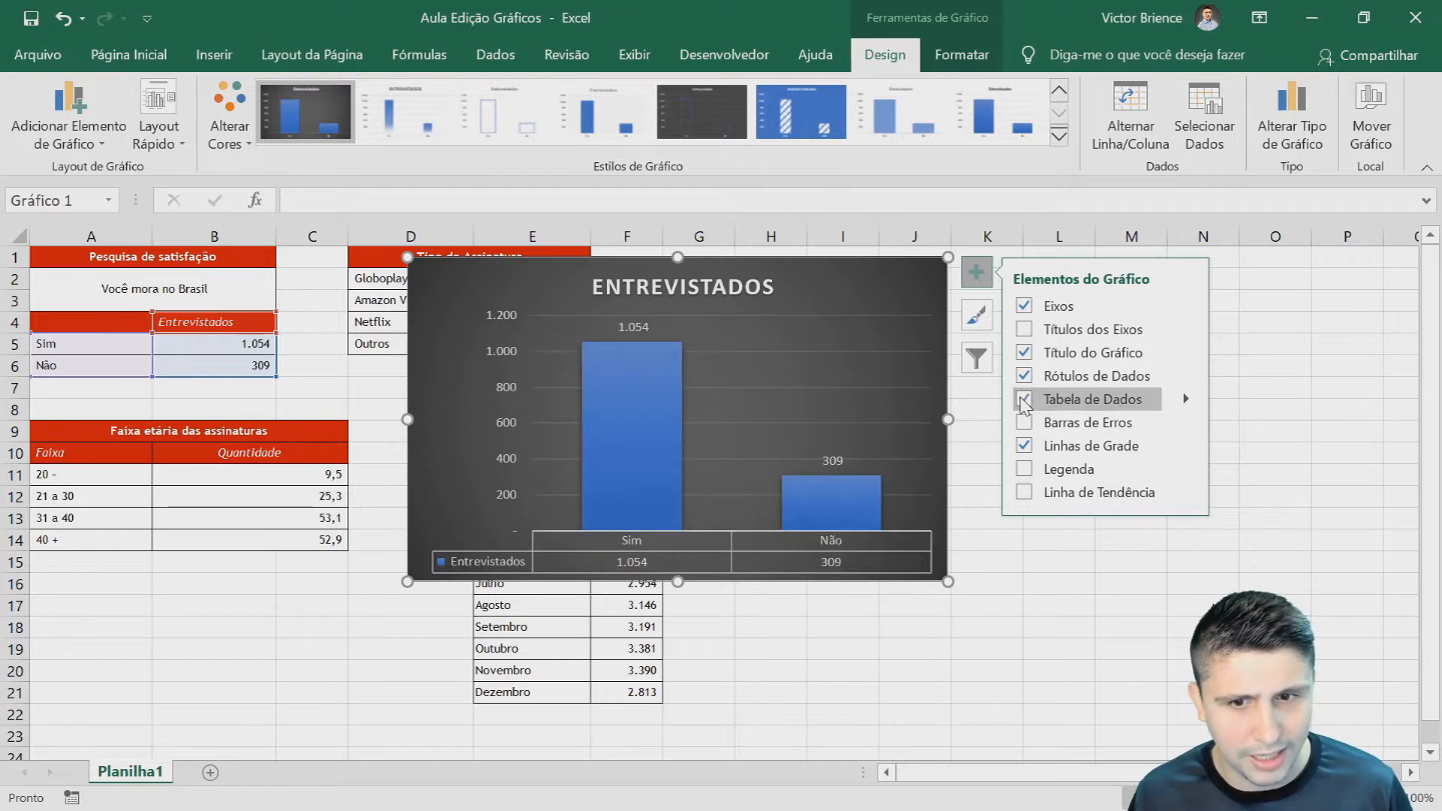
pyautogui.click(1024, 400)
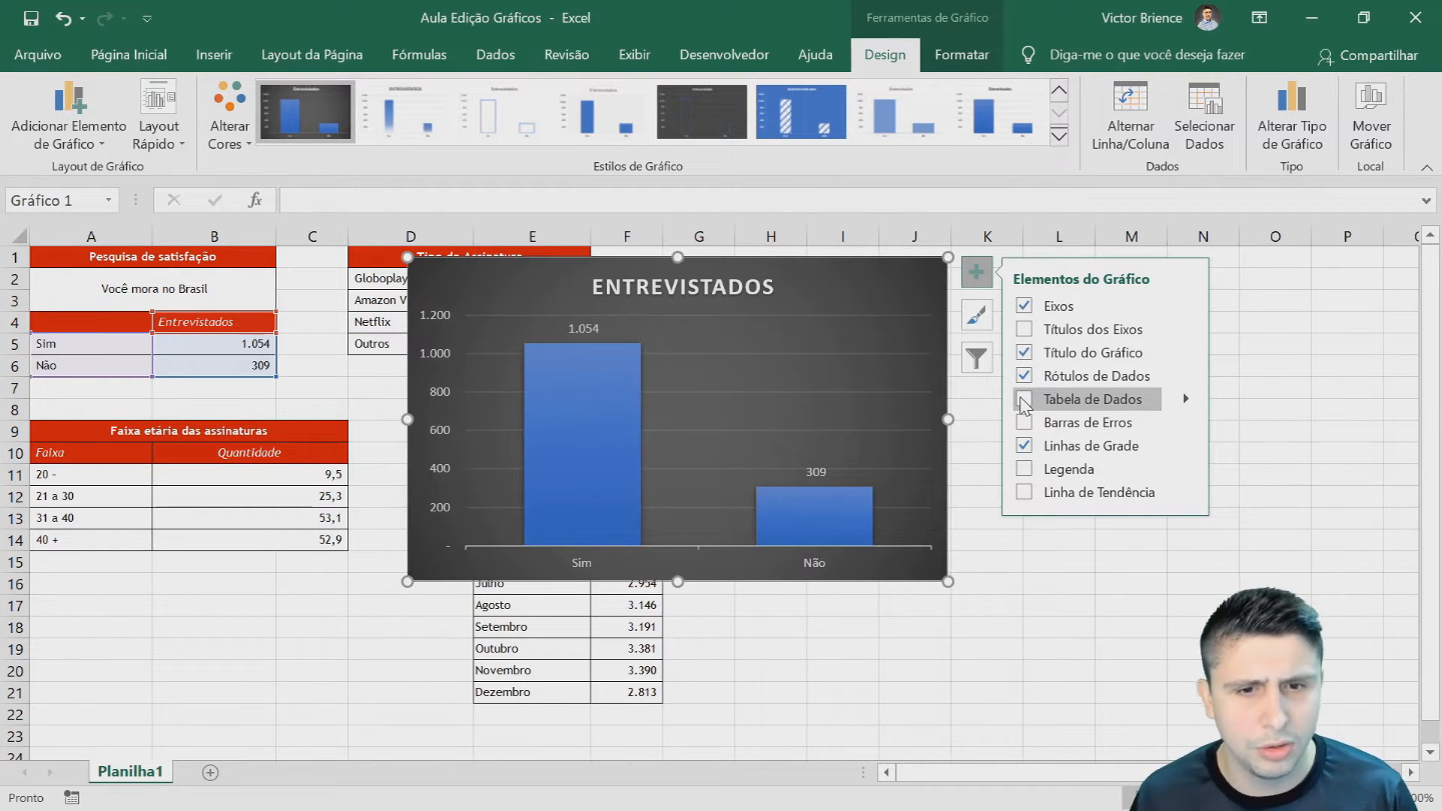
pyautogui.click(1184, 422)
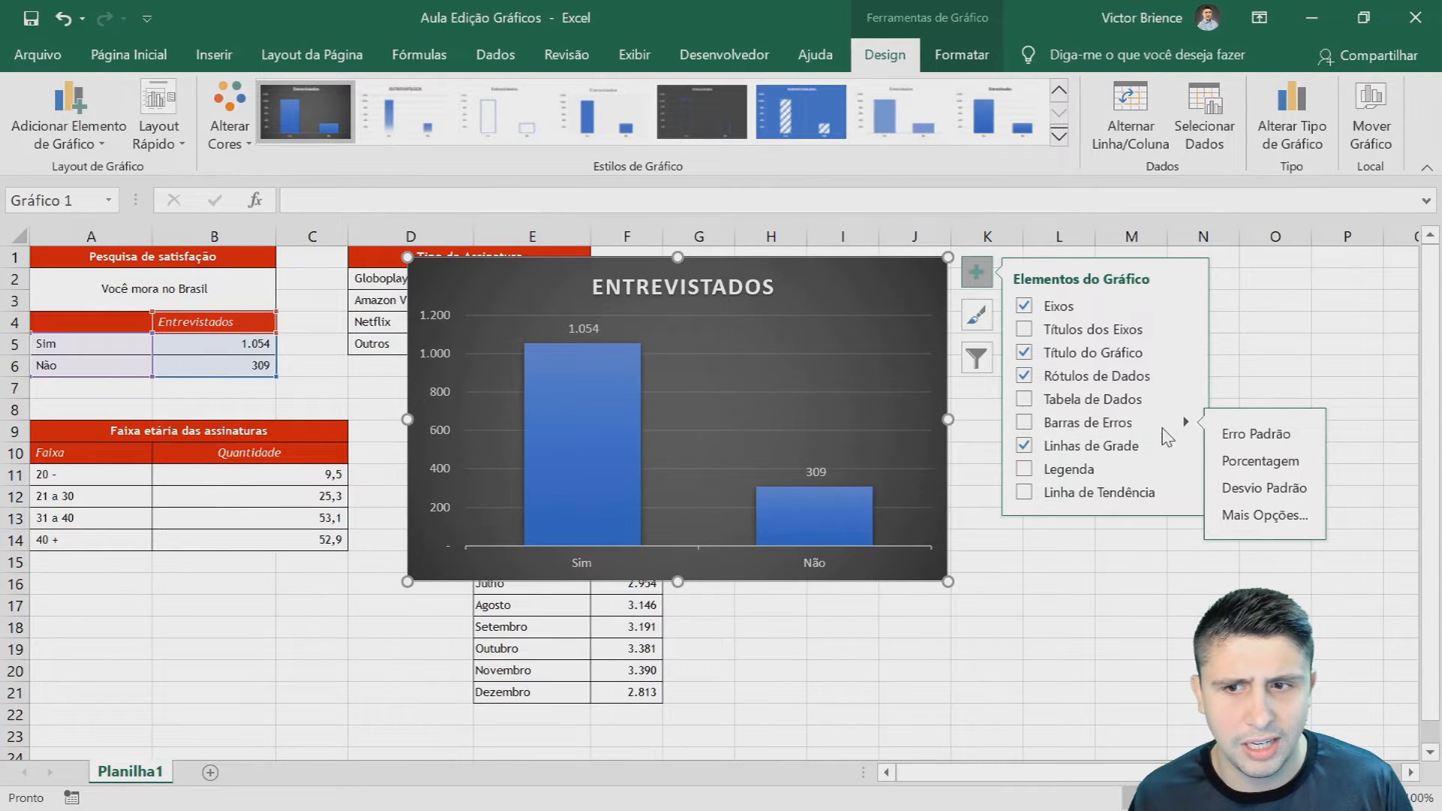
# - Try hiding the gridlines and adding primary vertical and secondary horizontal ones, restoring only the primary horizontal gridlines
pyautogui.click(1024, 448)
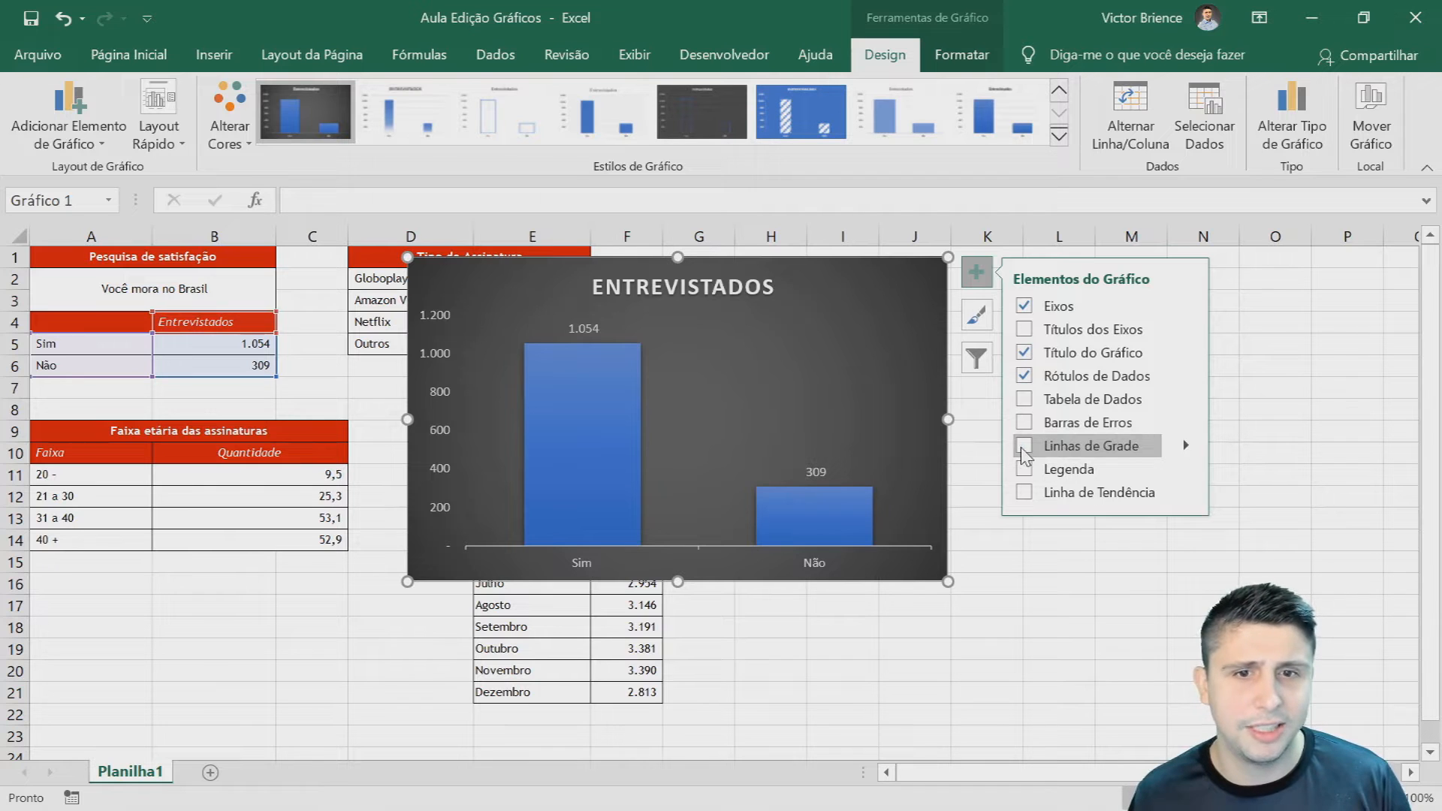
pyautogui.click(1024, 448)
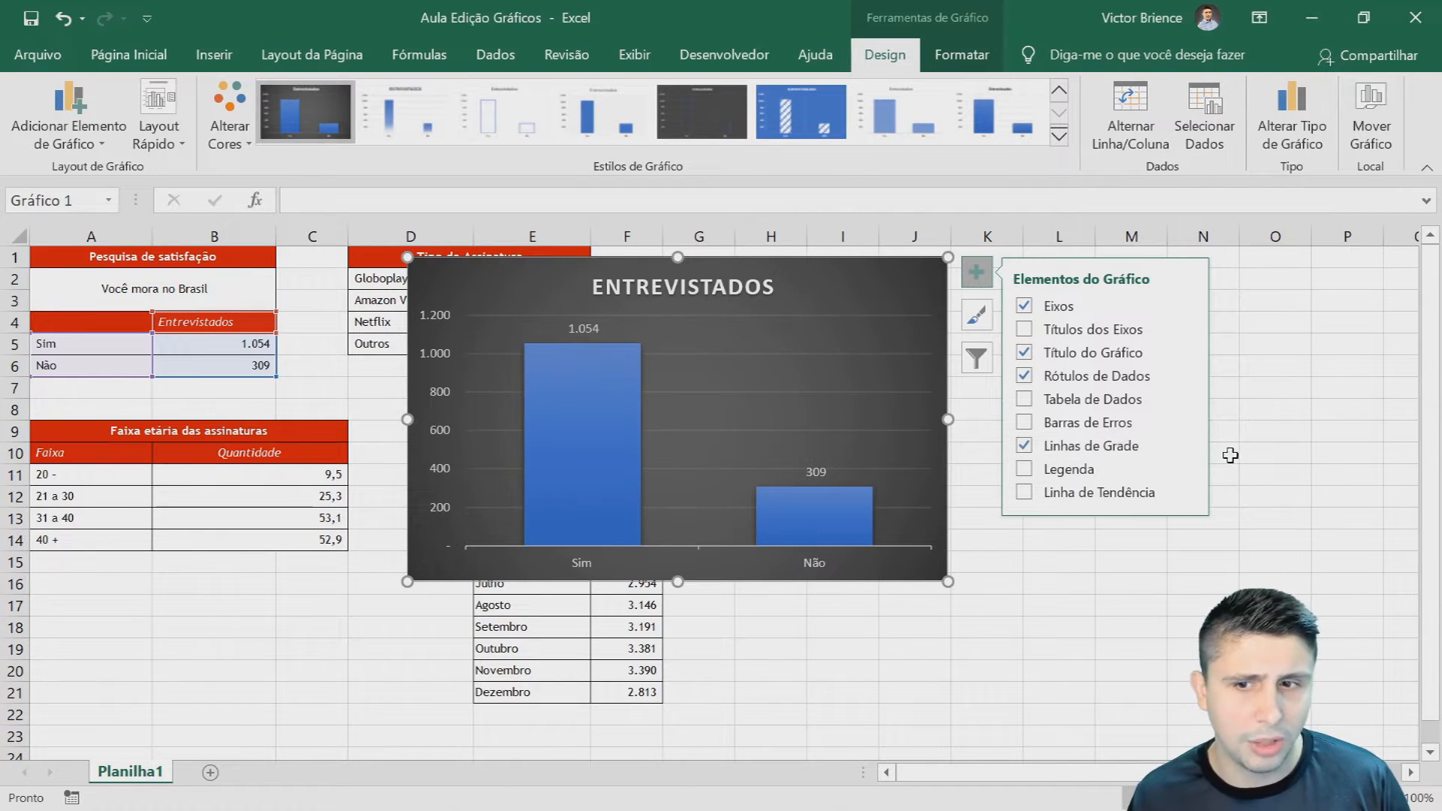
pyautogui.click(1185, 446)
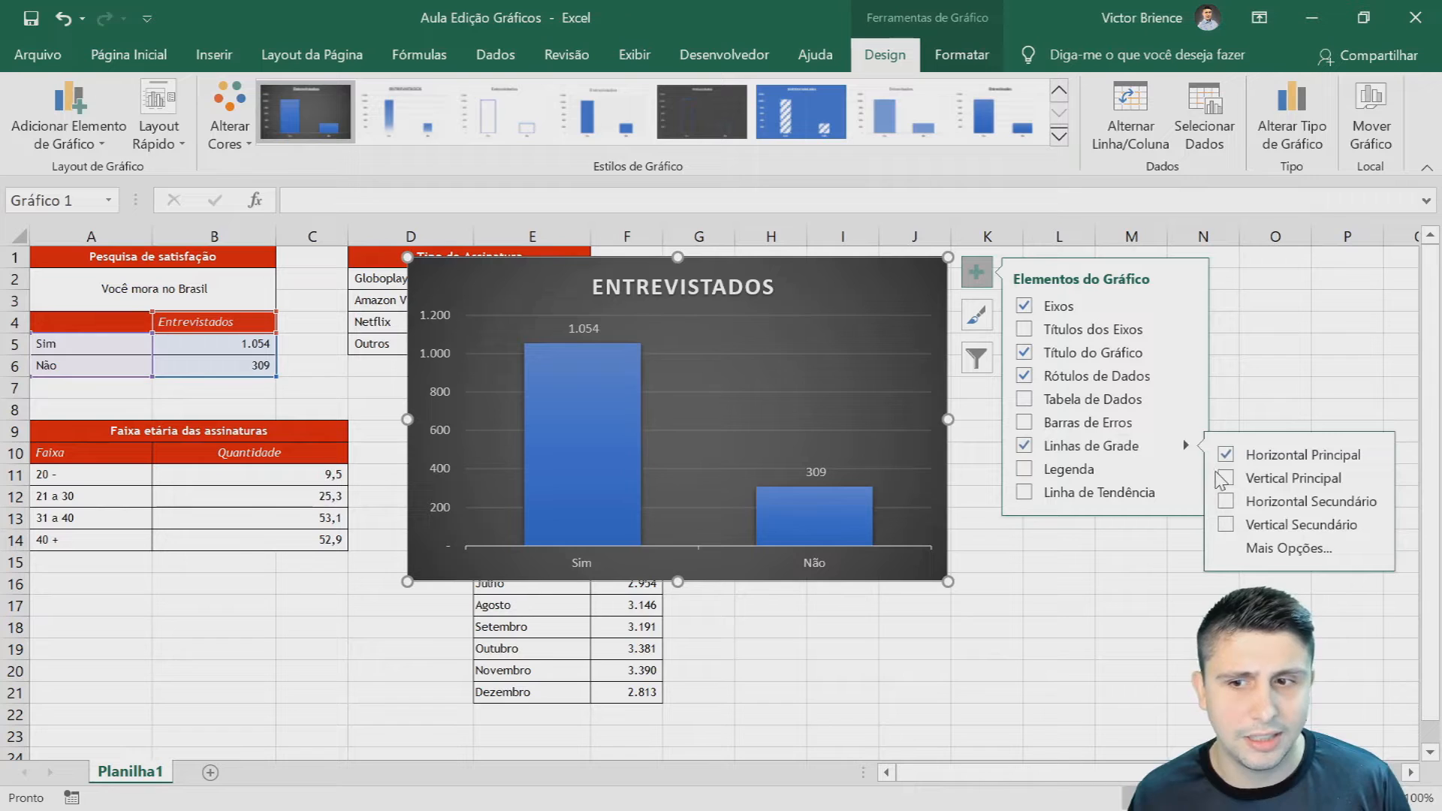
pyautogui.click(1223, 477)
pyautogui.click(1226, 503)
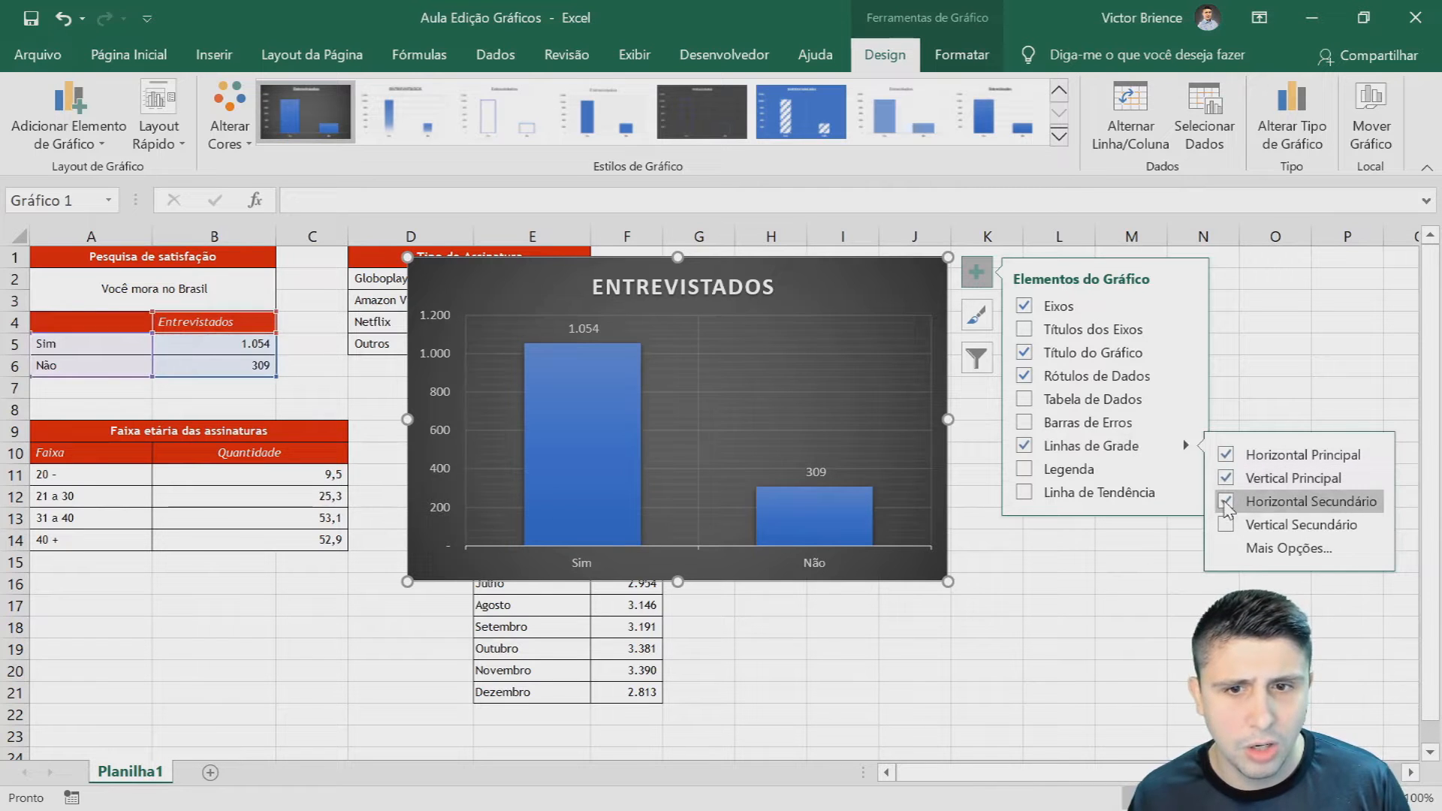
pyautogui.click(1227, 504)
pyautogui.click(1225, 481)
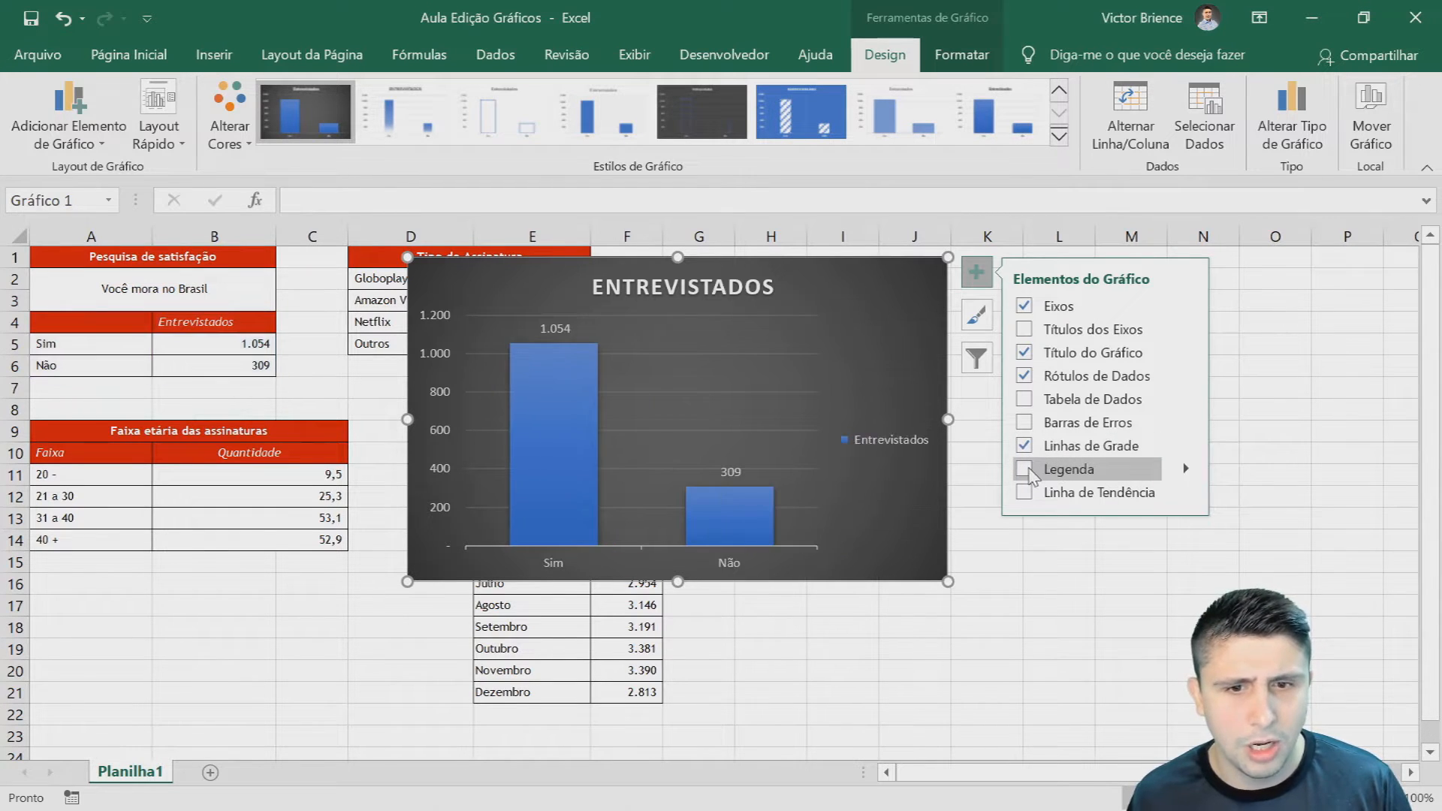
# - Try adding a legend and a trendline to the ENTREVISTADOS chart, removing each one again
pyautogui.click(1026, 470)
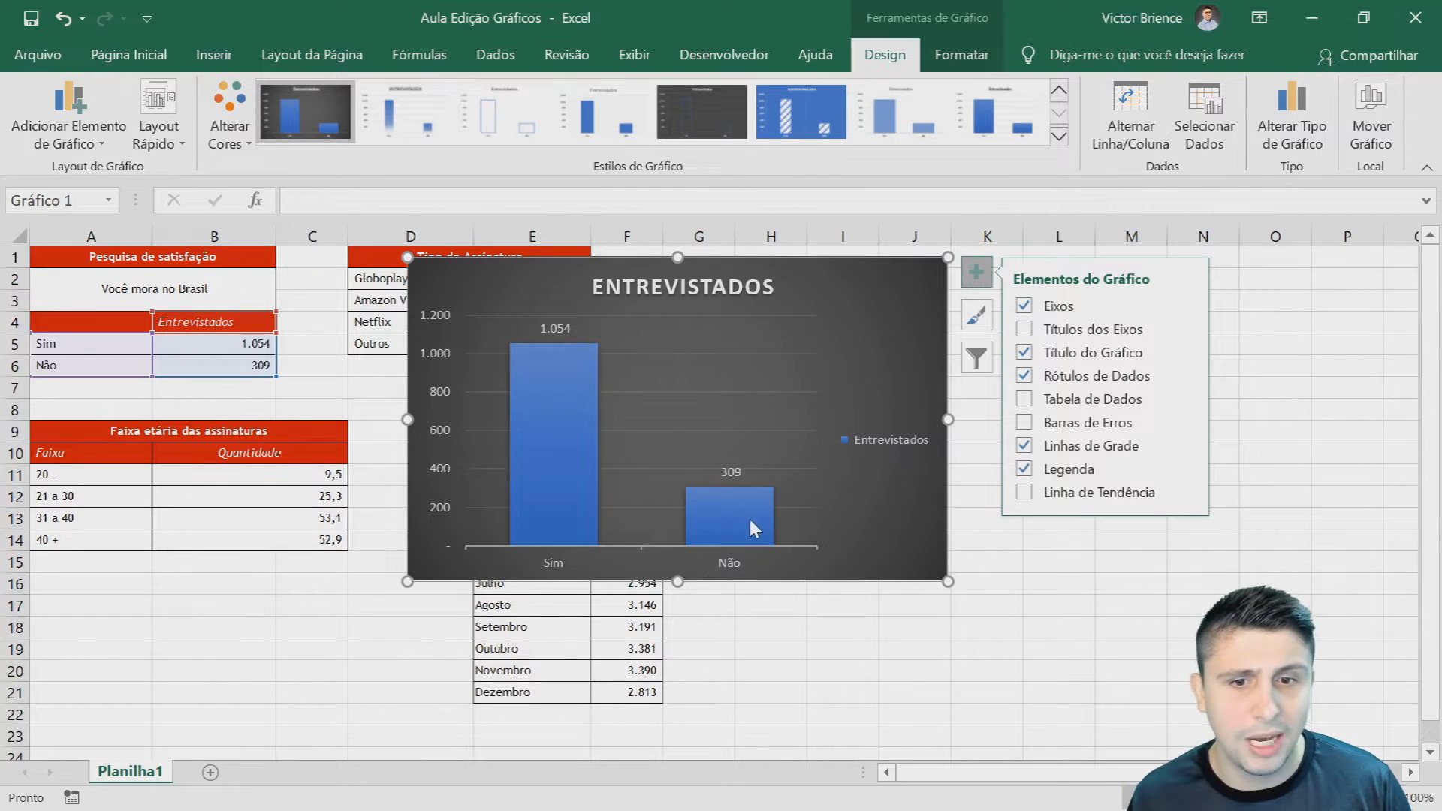
pyautogui.moveTo(732, 511)
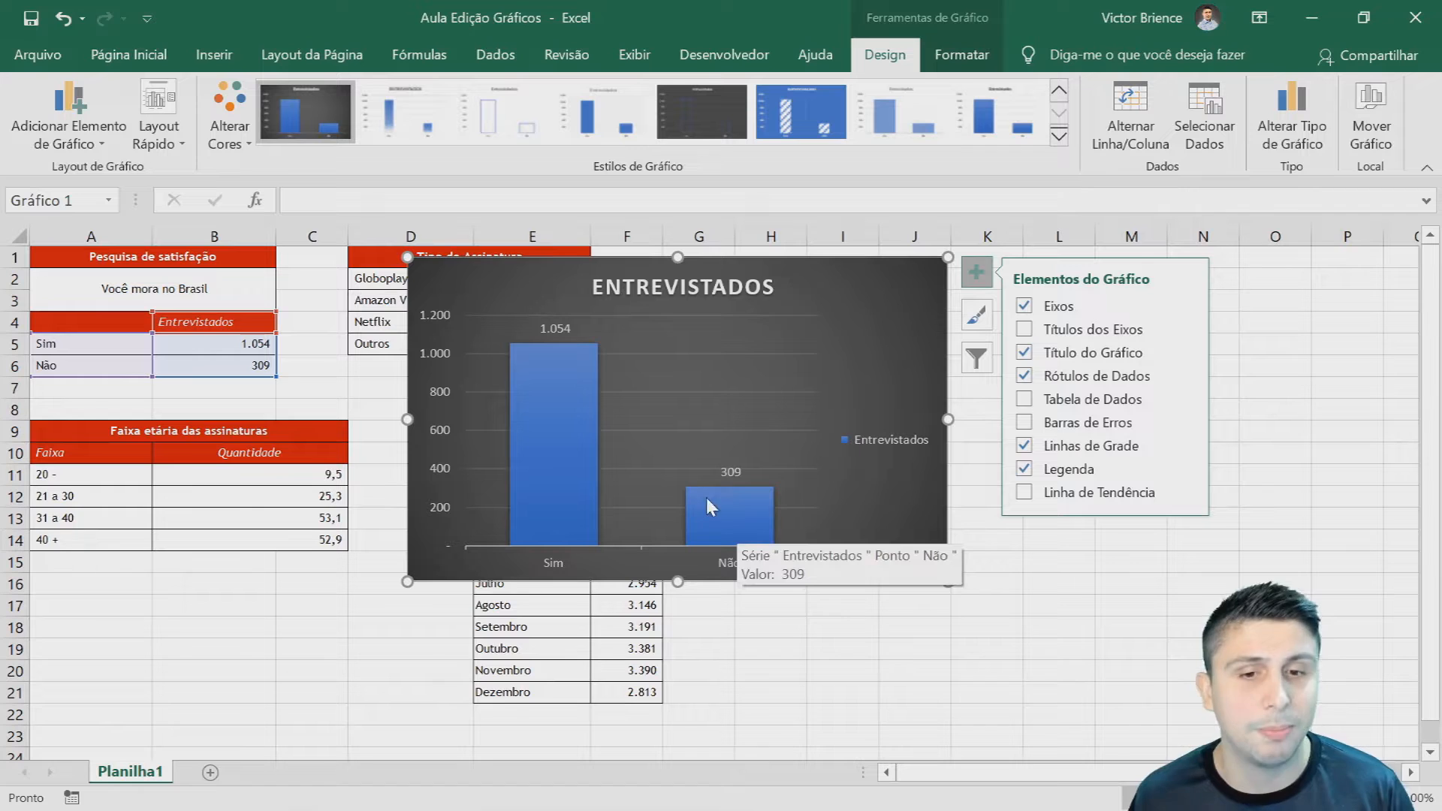
pyautogui.moveTo(554, 447)
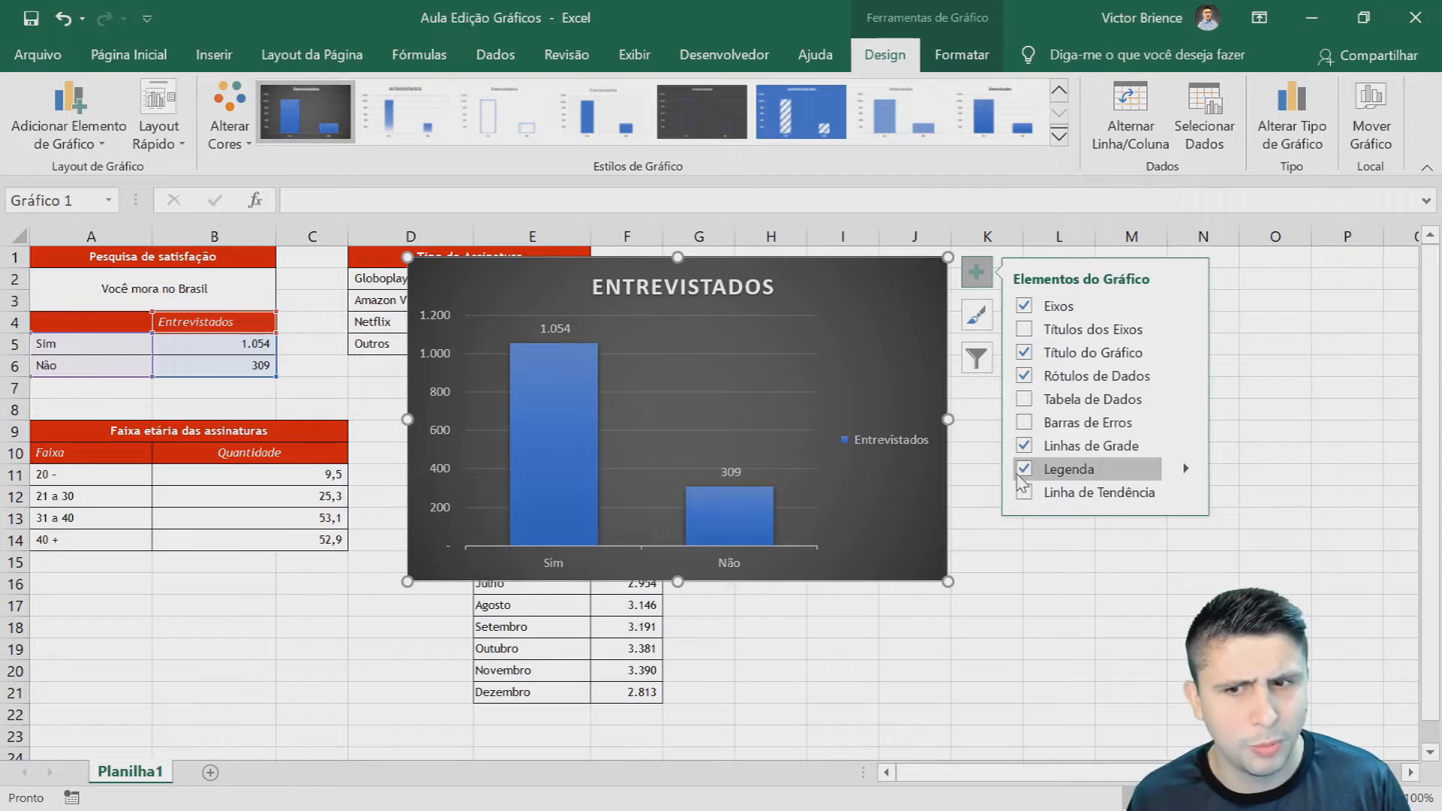
pyautogui.click(1024, 469)
pyautogui.click(1024, 493)
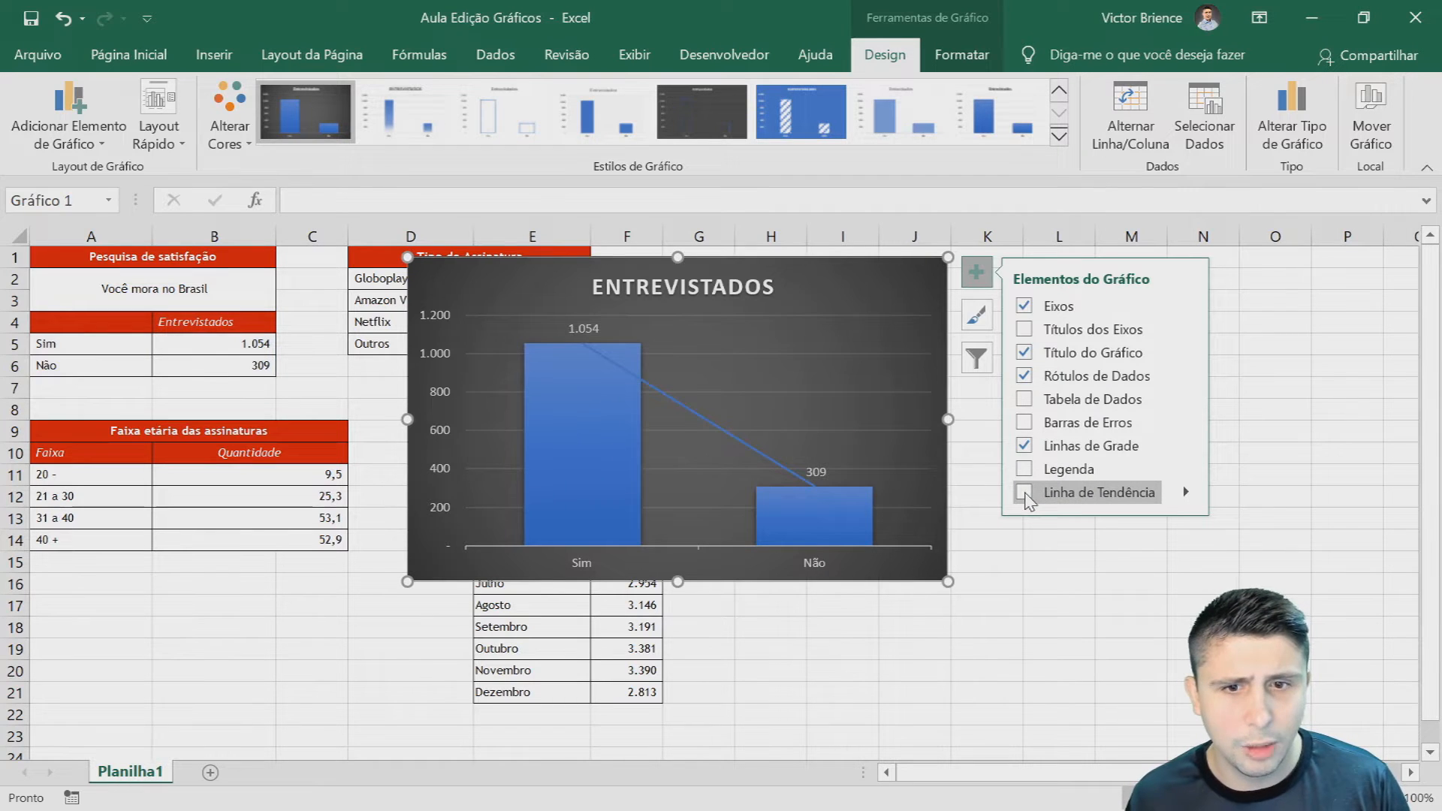
pyautogui.click(1025, 493)
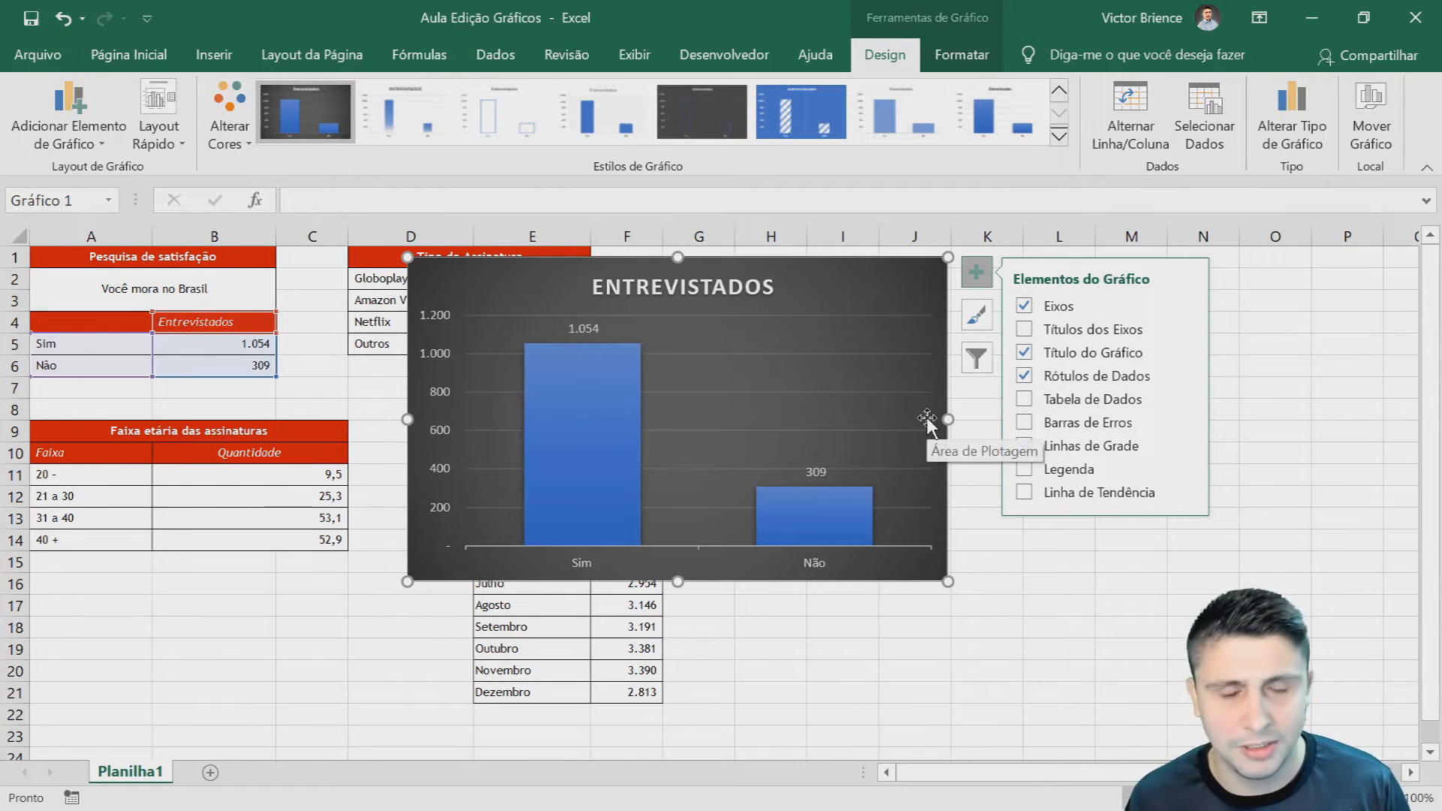
# - Open the formatting options of the chart's vertical axis and look through its fill, effects and alignment settings
pyautogui.click(973, 277)
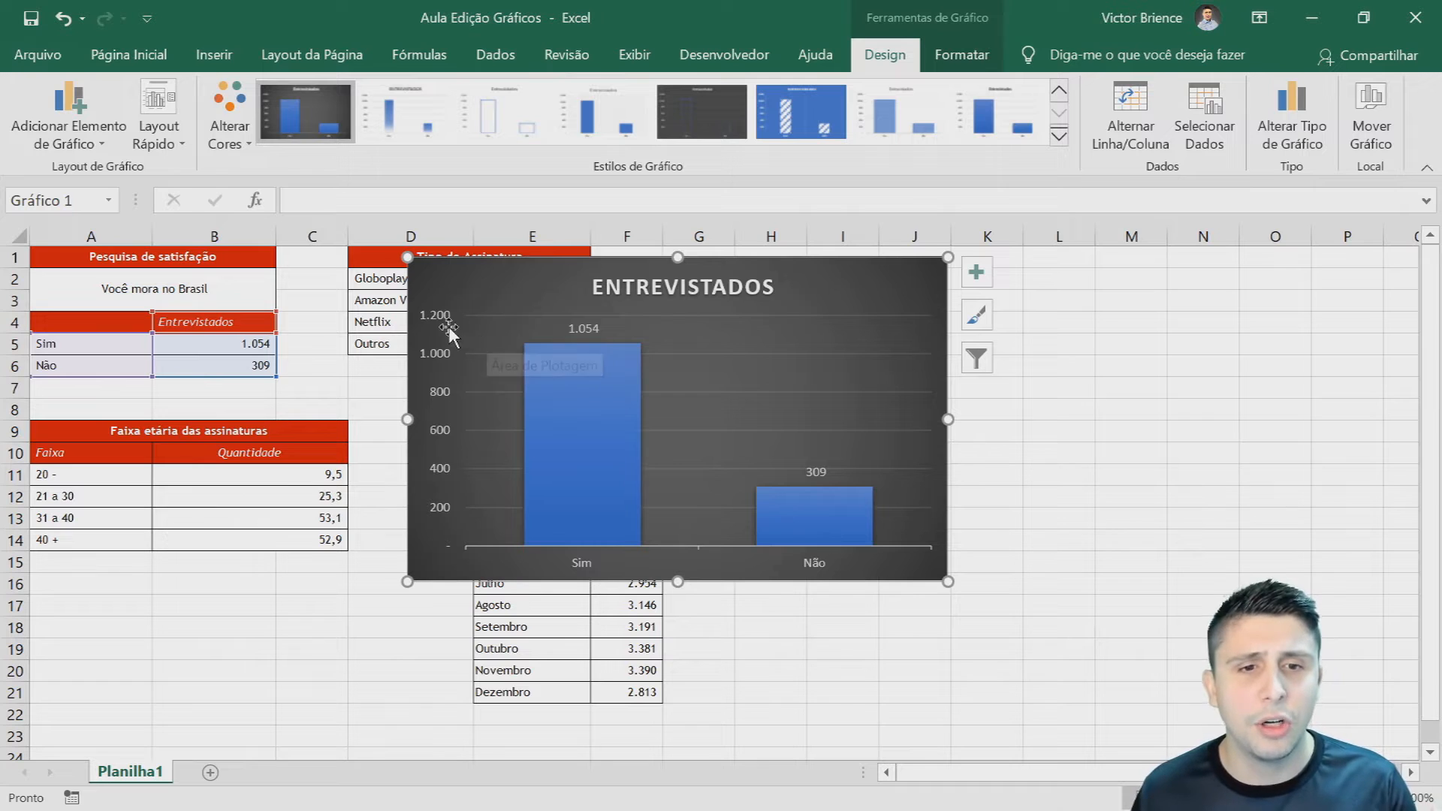
pyautogui.click(436, 350)
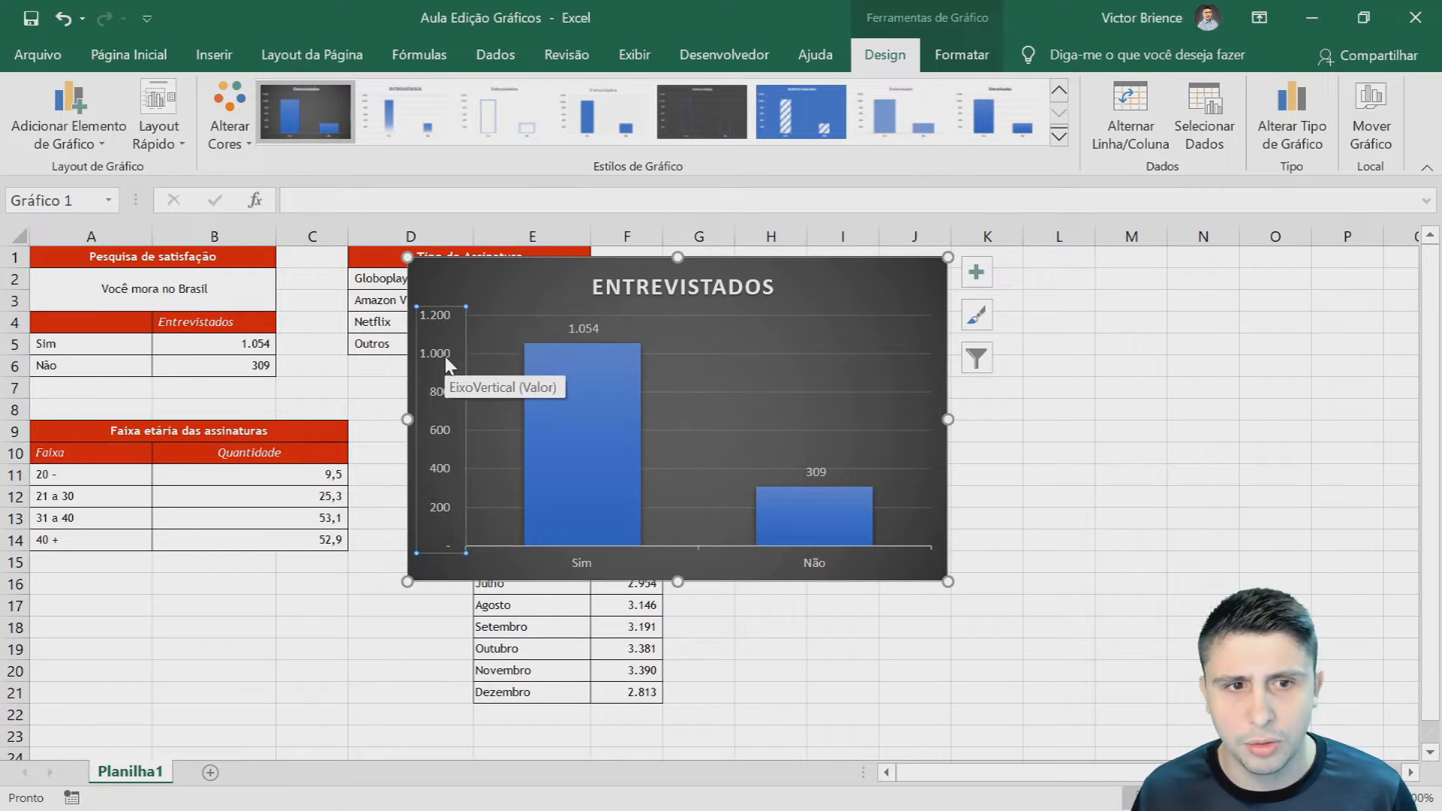
pyautogui.doubleClick(445, 360)
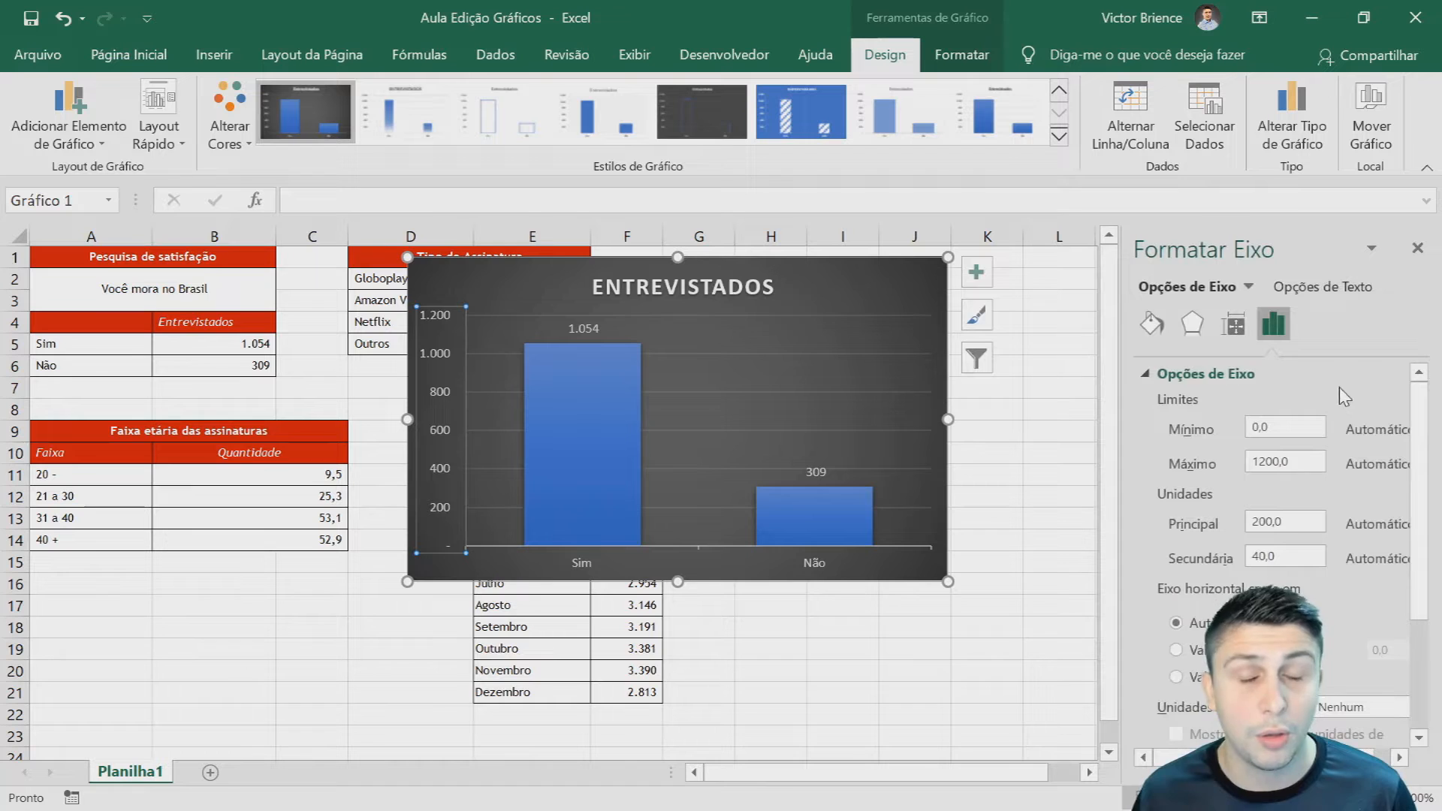
pyautogui.click(1154, 324)
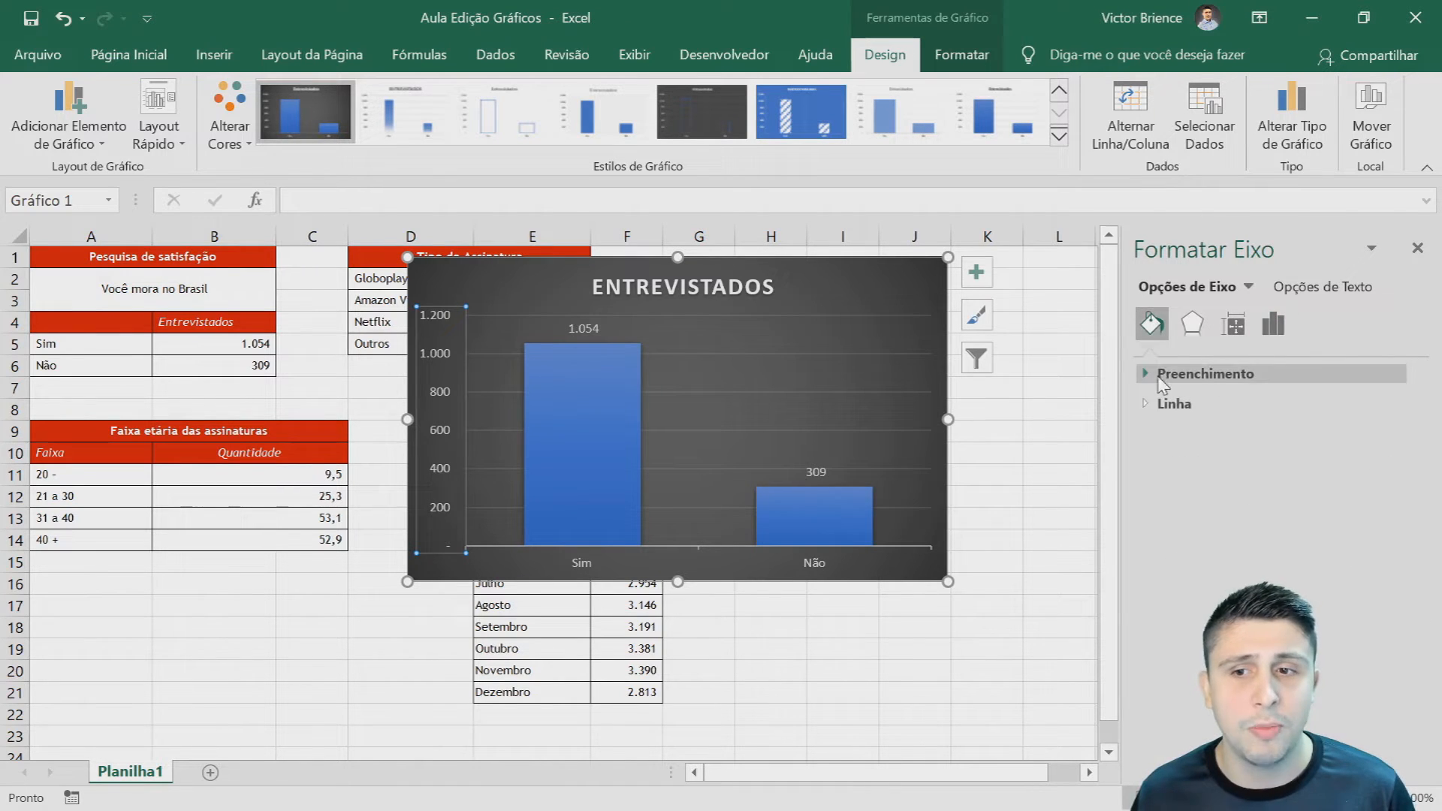
pyautogui.click(1193, 326)
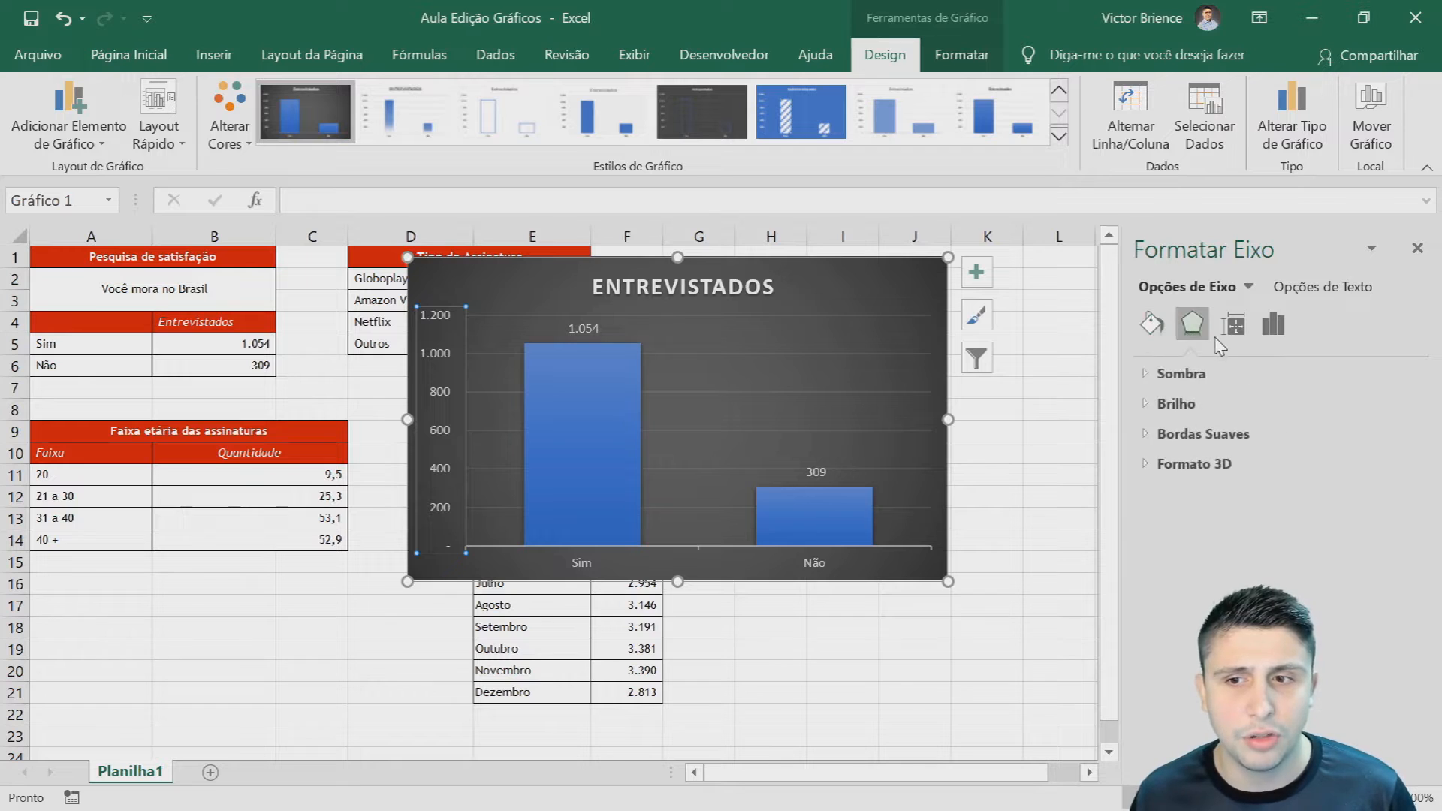
pyautogui.click(1235, 329)
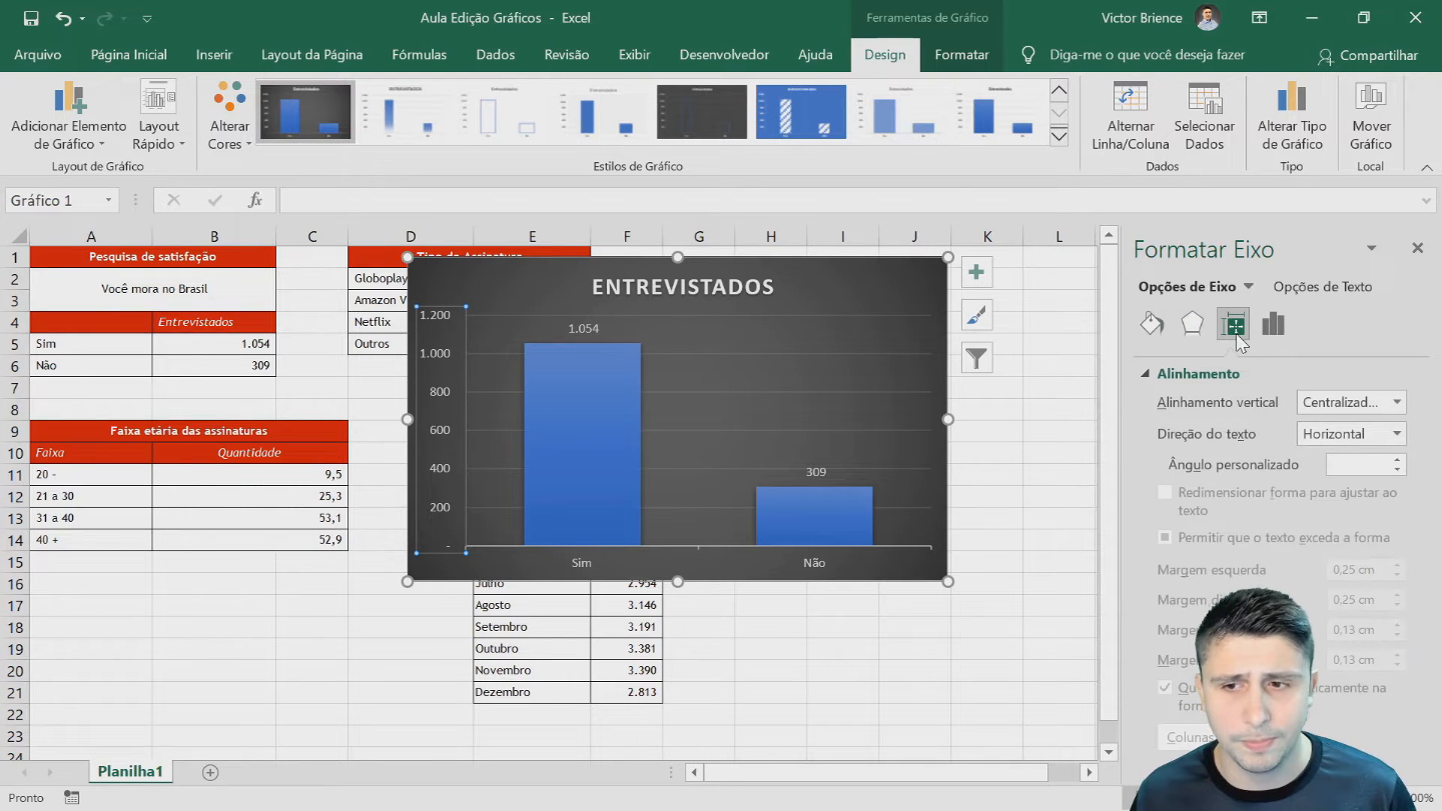
# - Try a minimum bound of 200 on the vertical axis, and return it to 0
pyautogui.click(1274, 327)
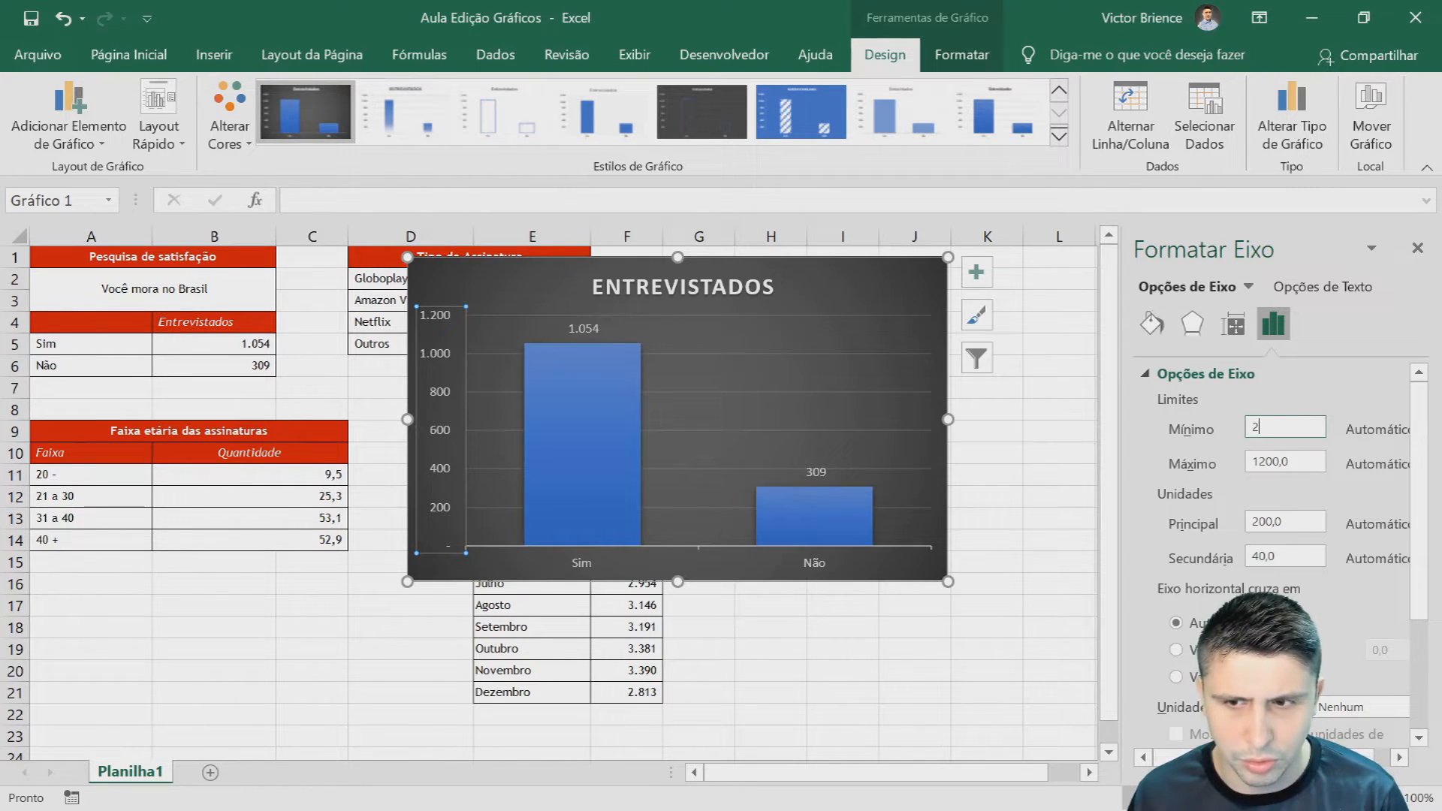
pyautogui.press('Return')
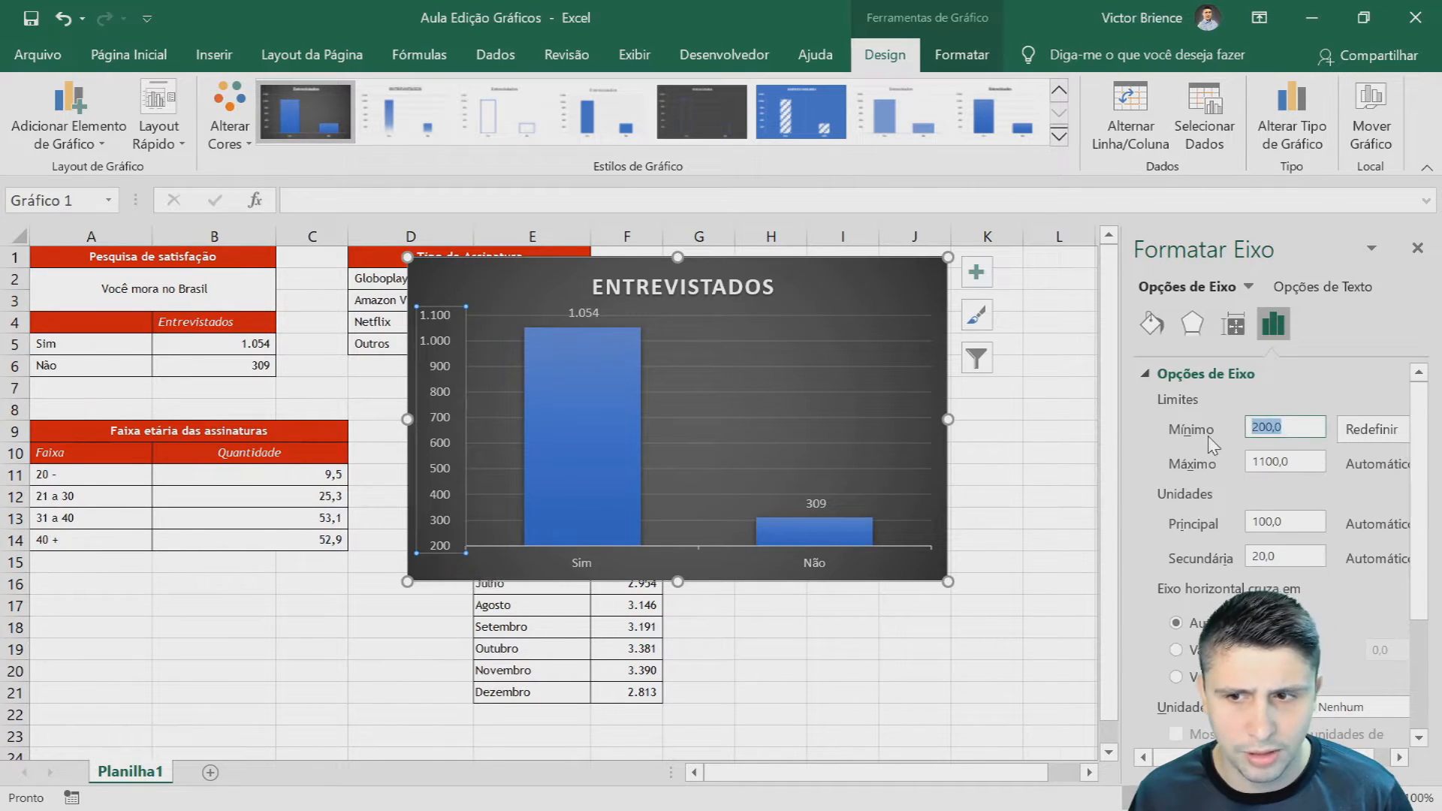
pyautogui.write('0')
pyautogui.press('Return')
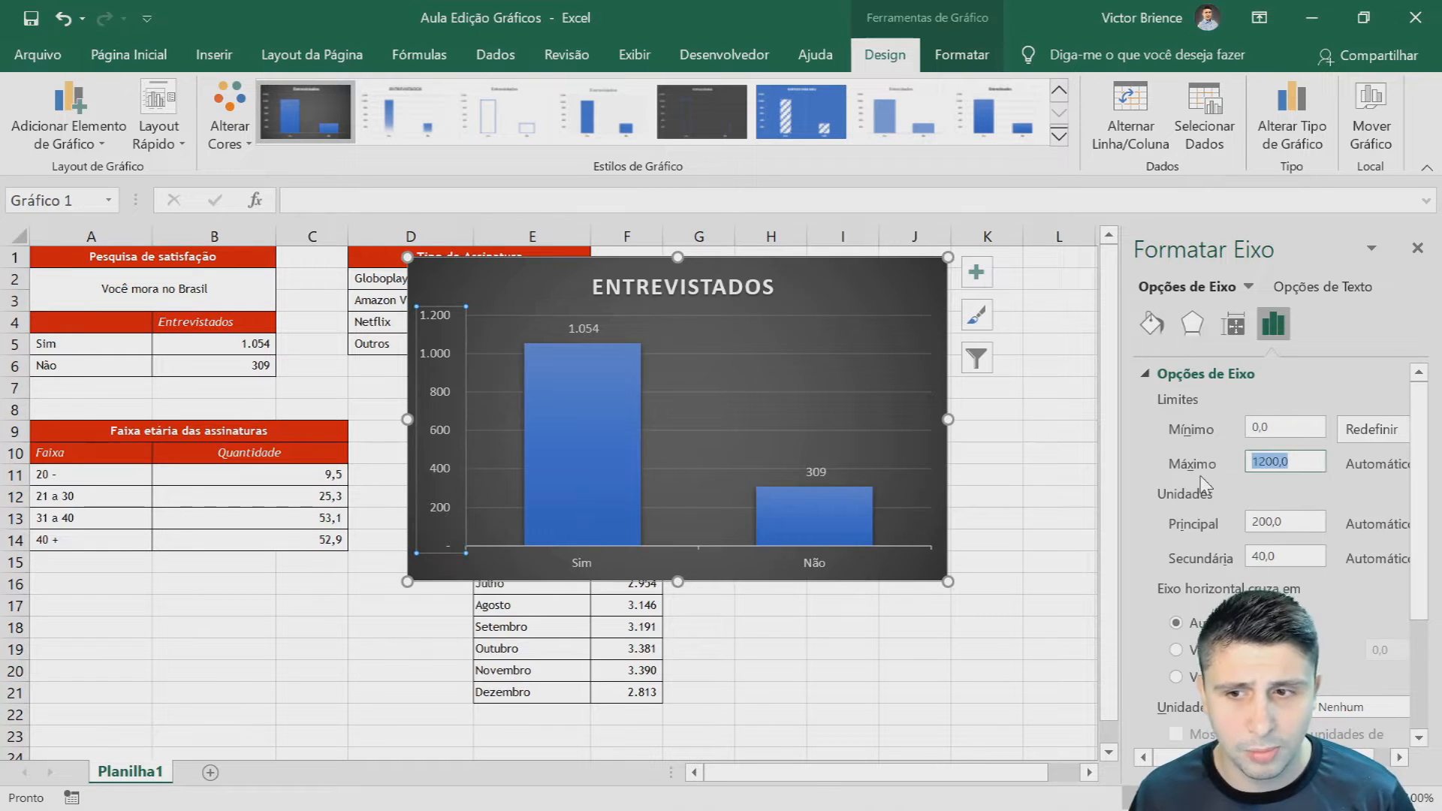
# - Try a maximum bound of 1500 on the vertical axis, and return it to 1200
pyautogui.write('1500')
pyautogui.press('Return')
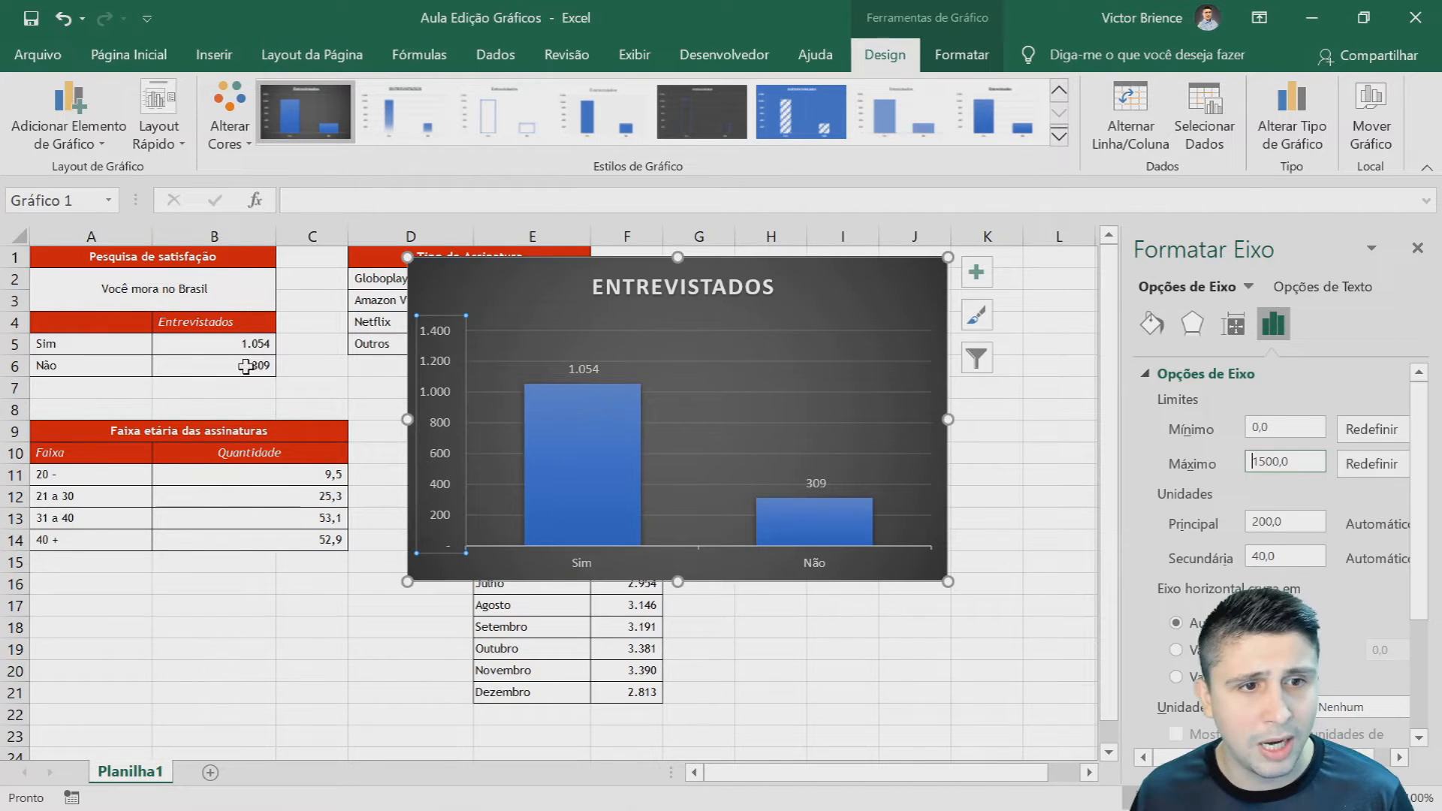
pyautogui.doubleClick(1324, 461)
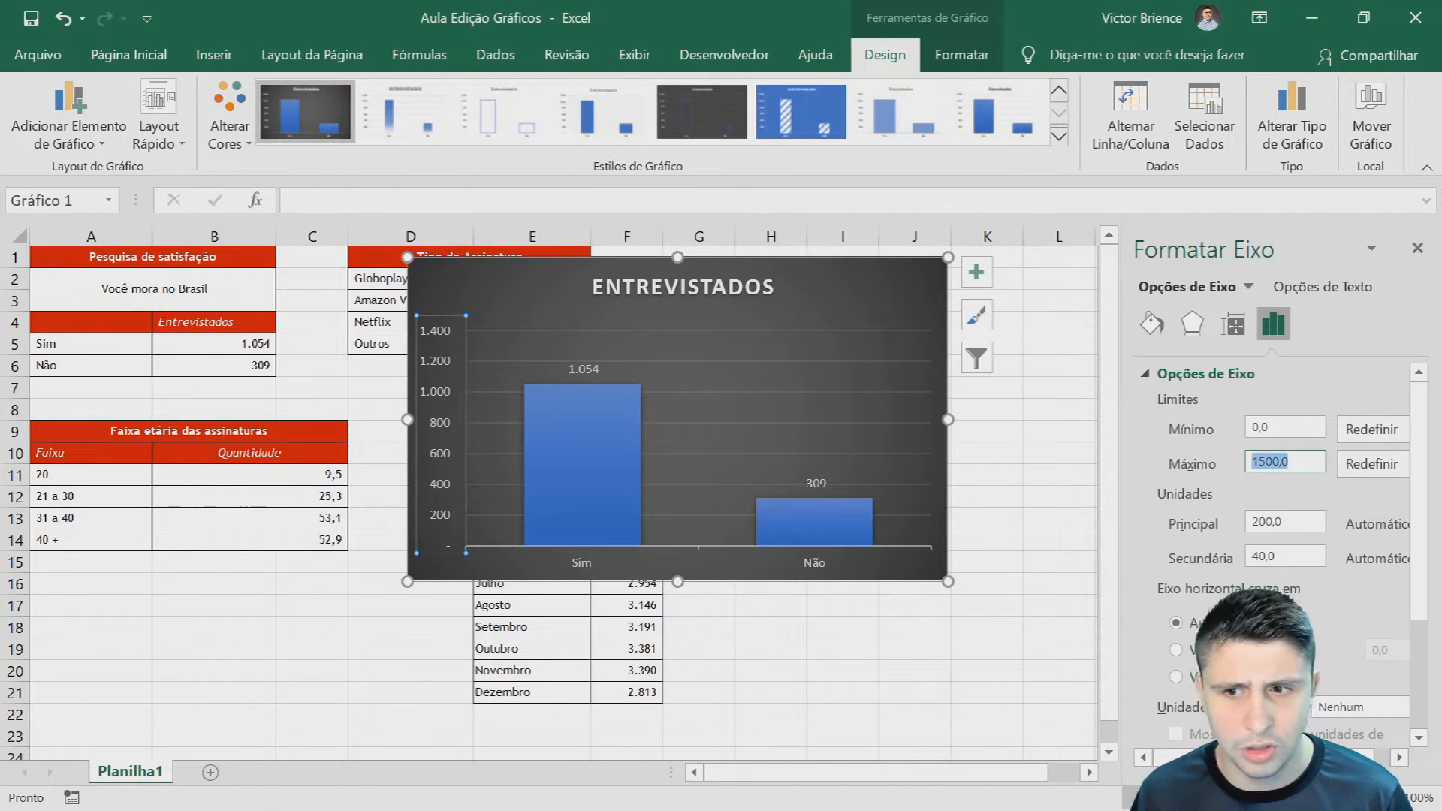
pyautogui.write('120')
pyautogui.press('Return')
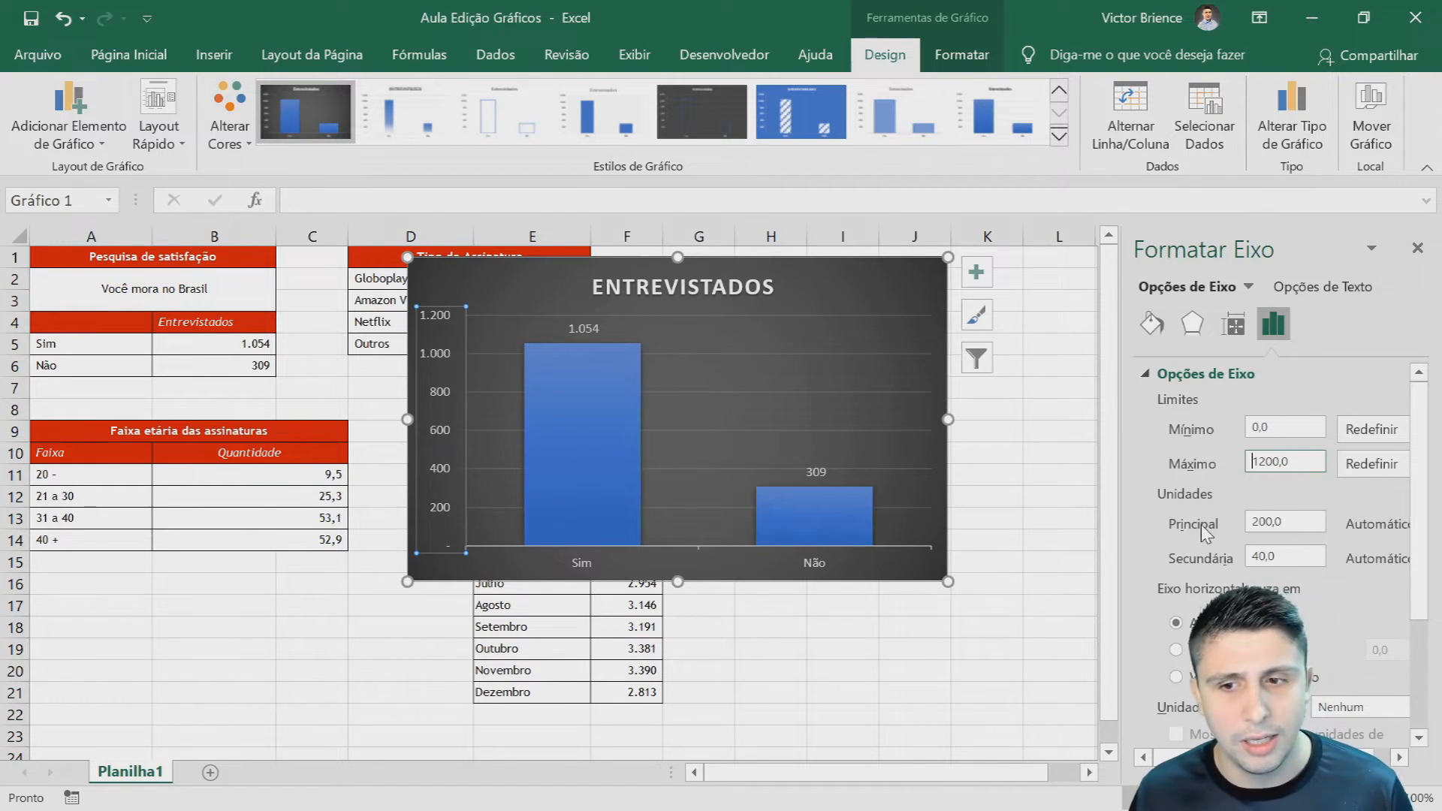
# - Try a major unit of 300 on the vertical axis, and return it to 200
pyautogui.click(1288, 523)
pyautogui.write('3')
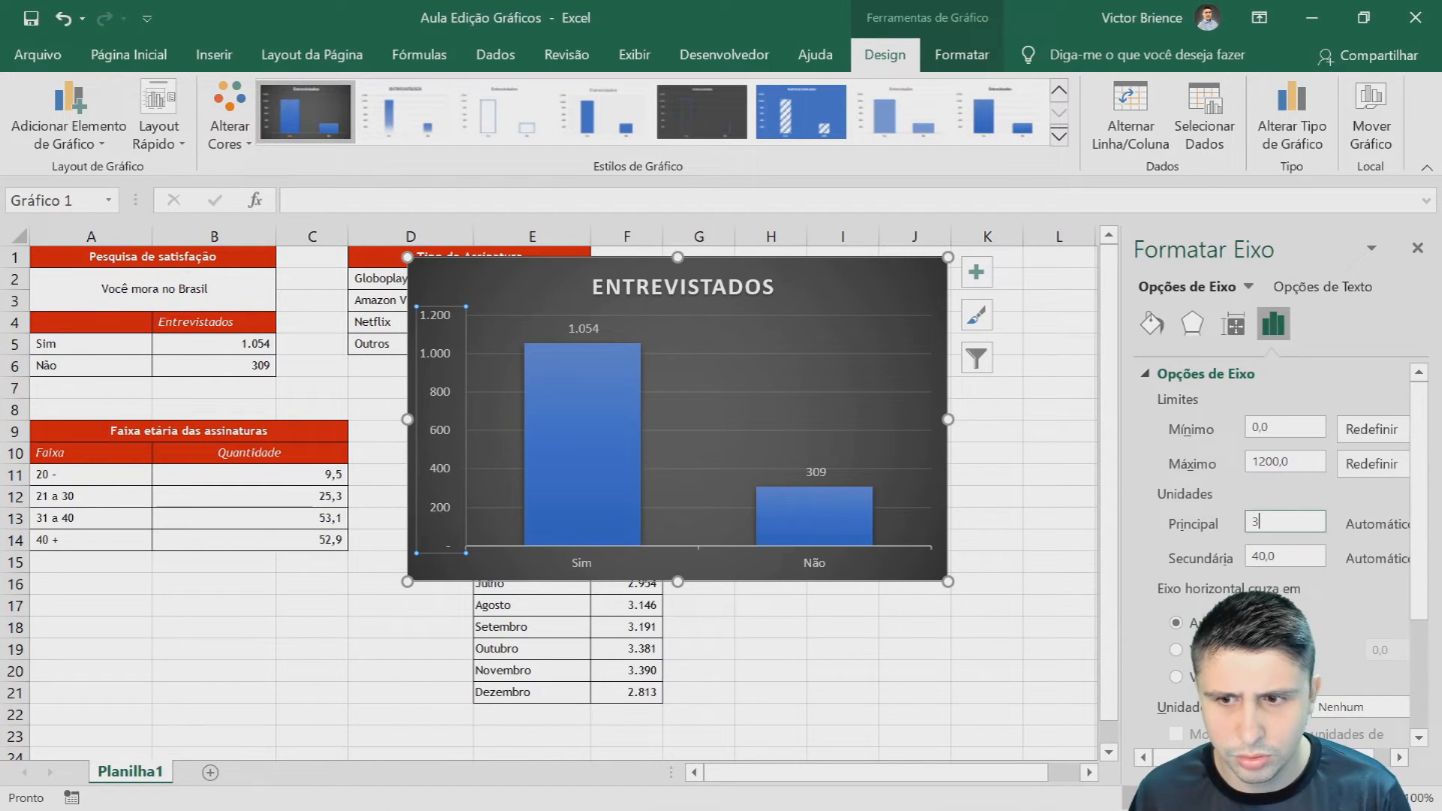
pyautogui.write('00')
pyautogui.press('Return')
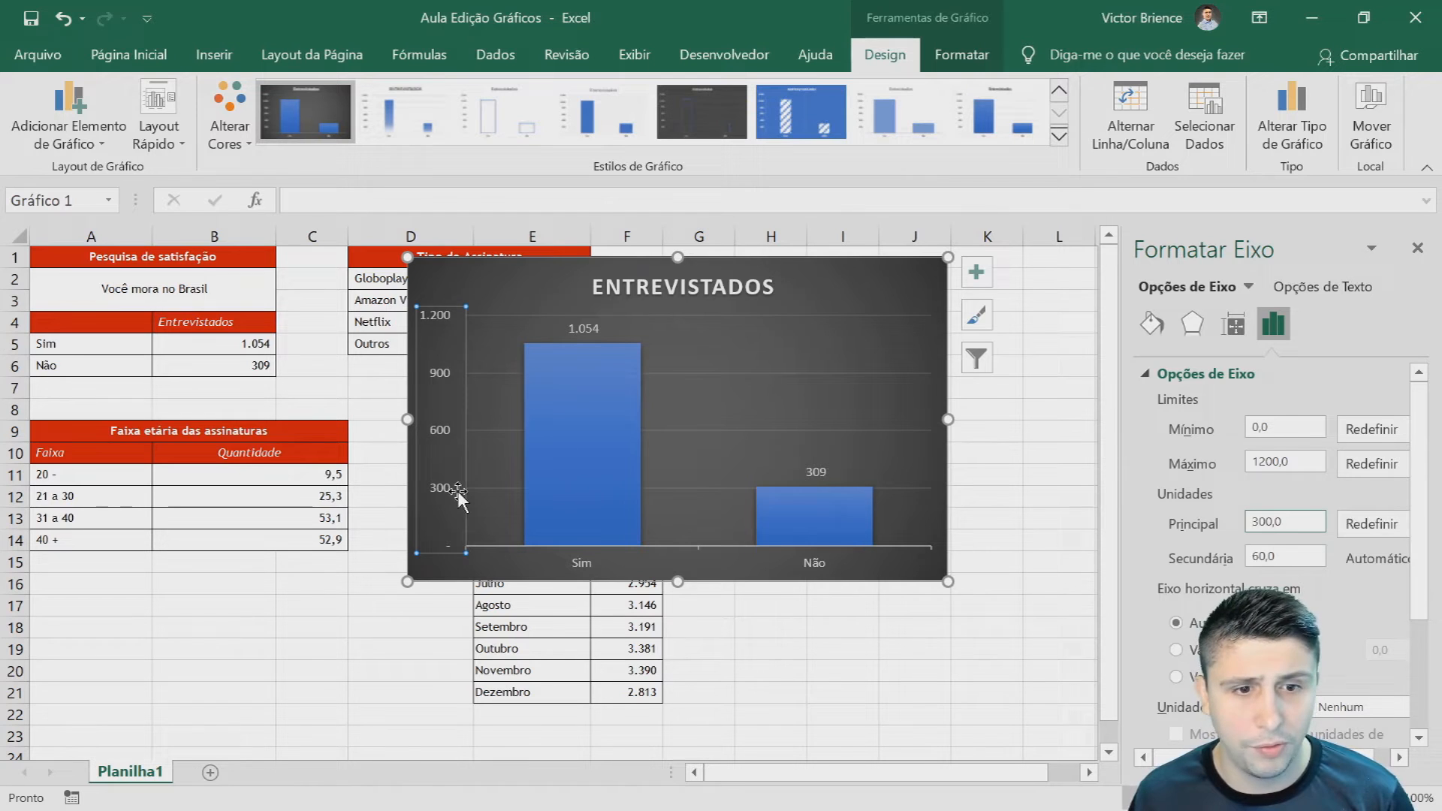
pyautogui.hotkey('shift', 'Home')
pyautogui.write('200')
pyautogui.press('Return')
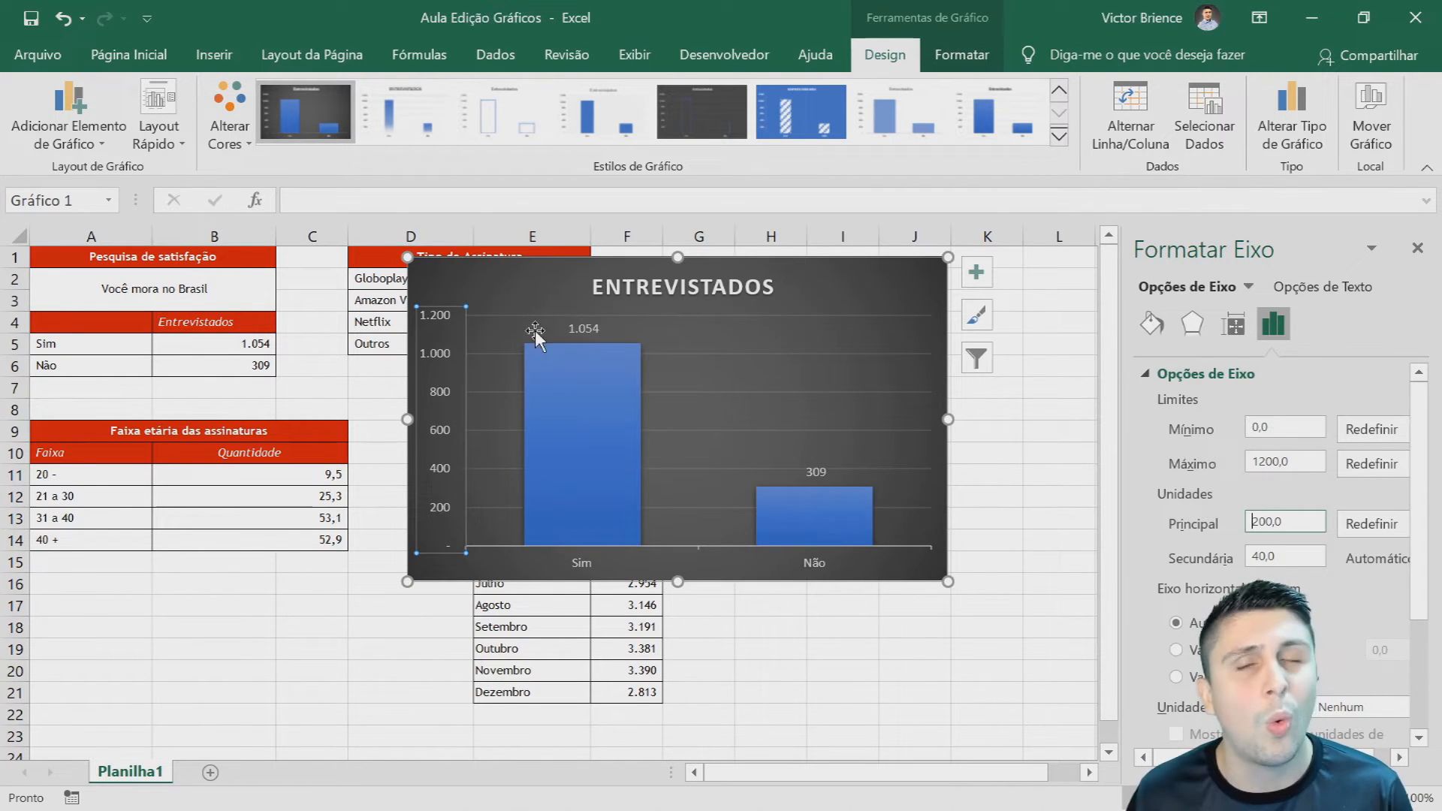
# - Examine the vertical axis's remaining options, including tick marks, labels and the available number format categories
pyautogui.moveTo(599, 417)
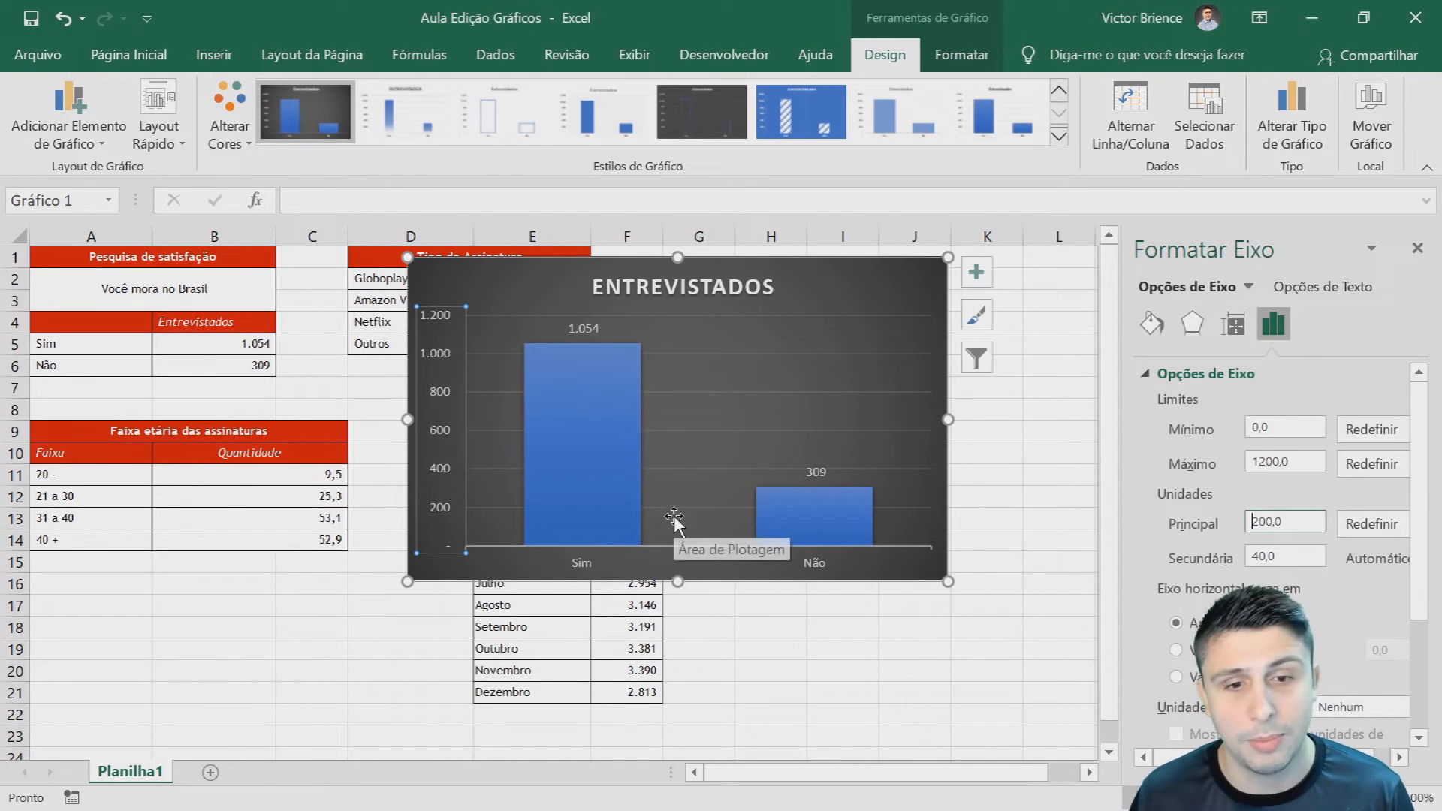
pyautogui.scroll(-1, 1323, 518)
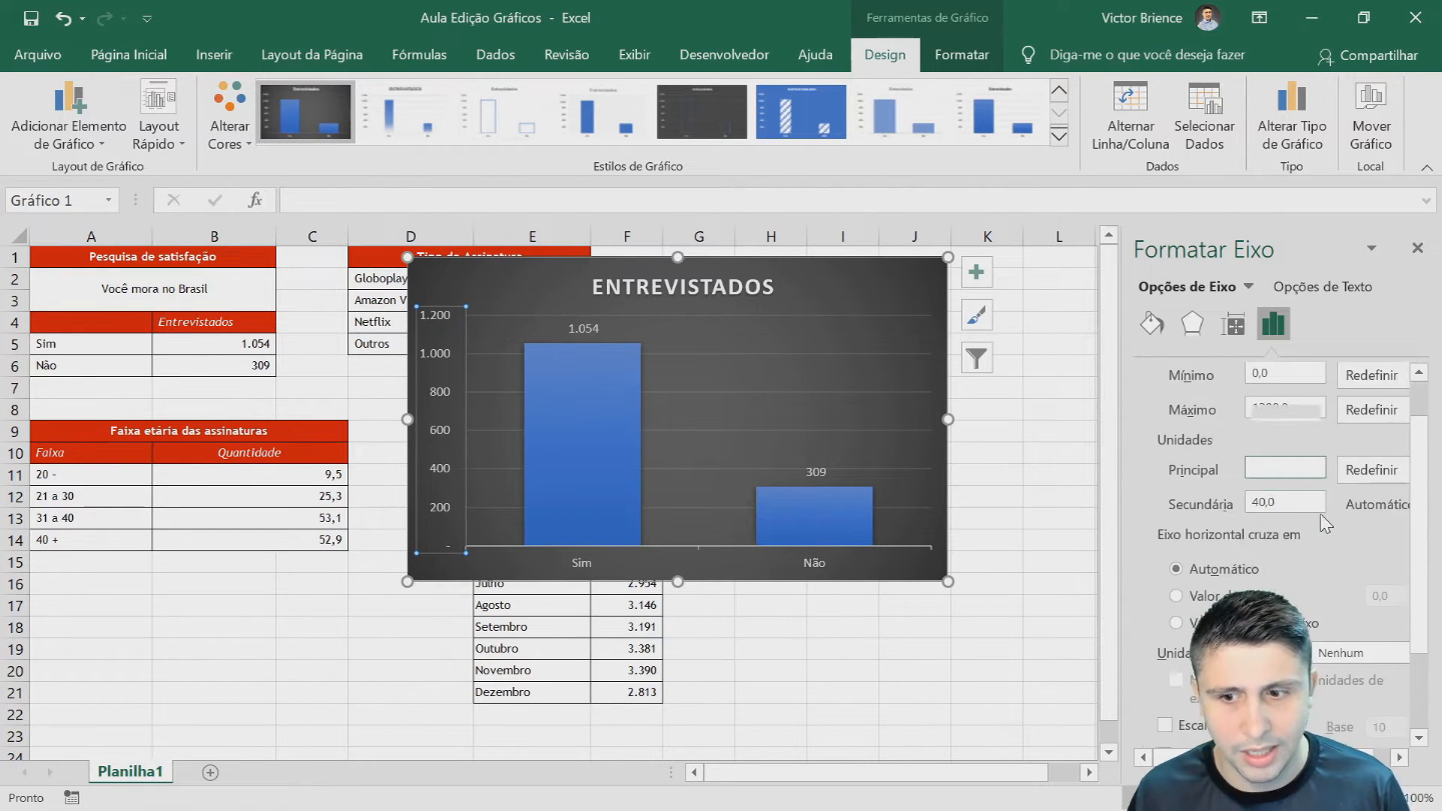
pyautogui.scroll(-4, 1322, 518)
pyautogui.scroll(5, 1145, 473)
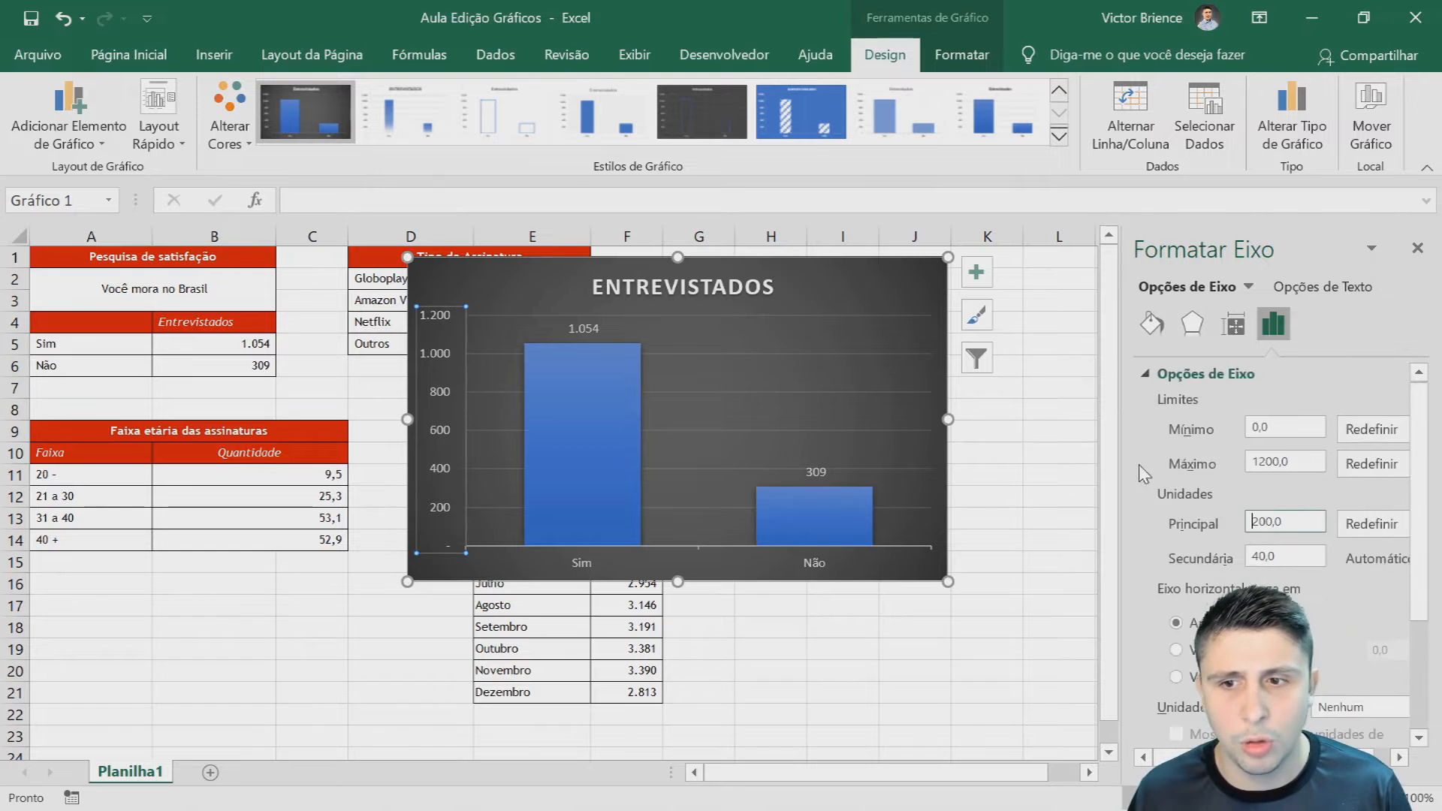
pyautogui.click(1147, 375)
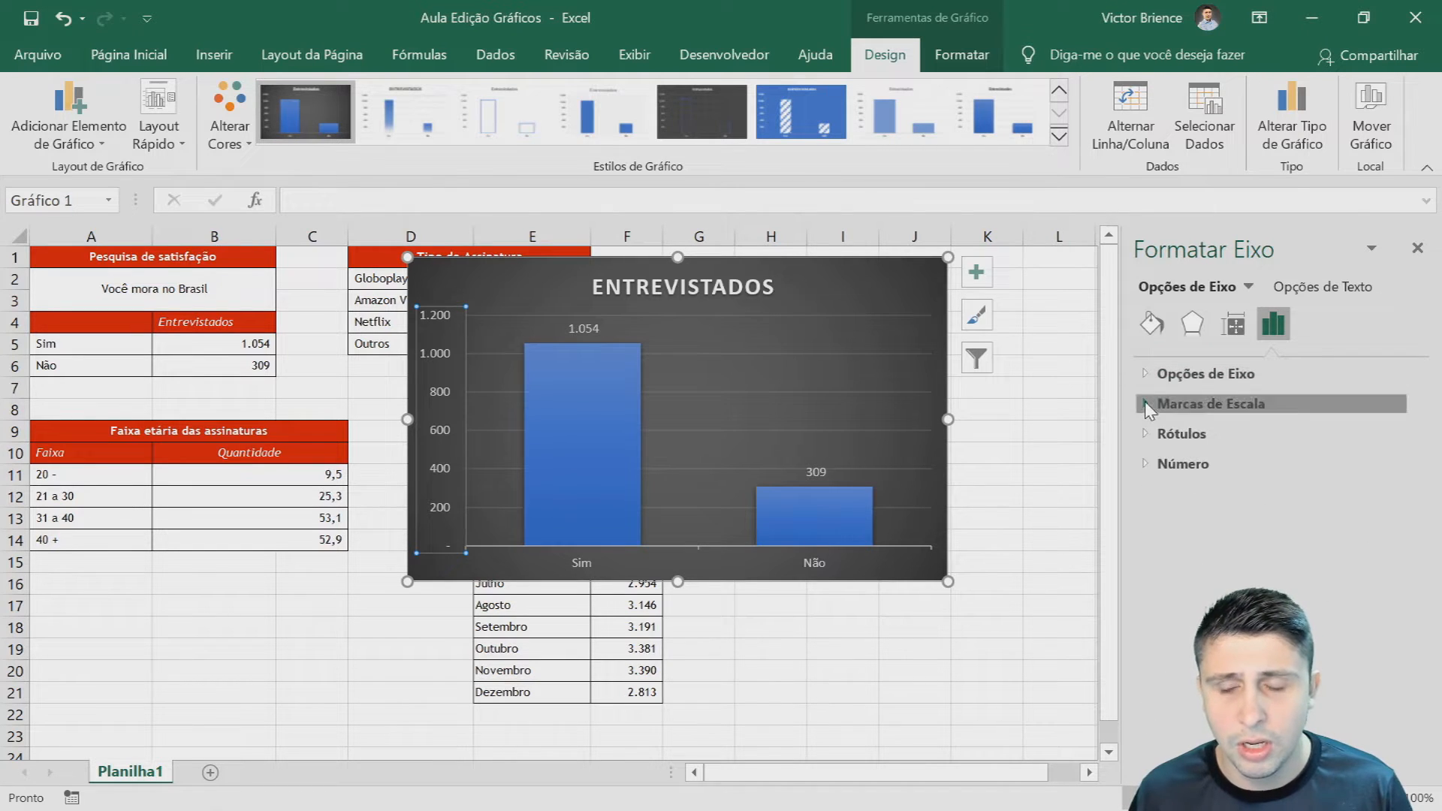
pyautogui.click(1148, 406)
pyautogui.click(1147, 405)
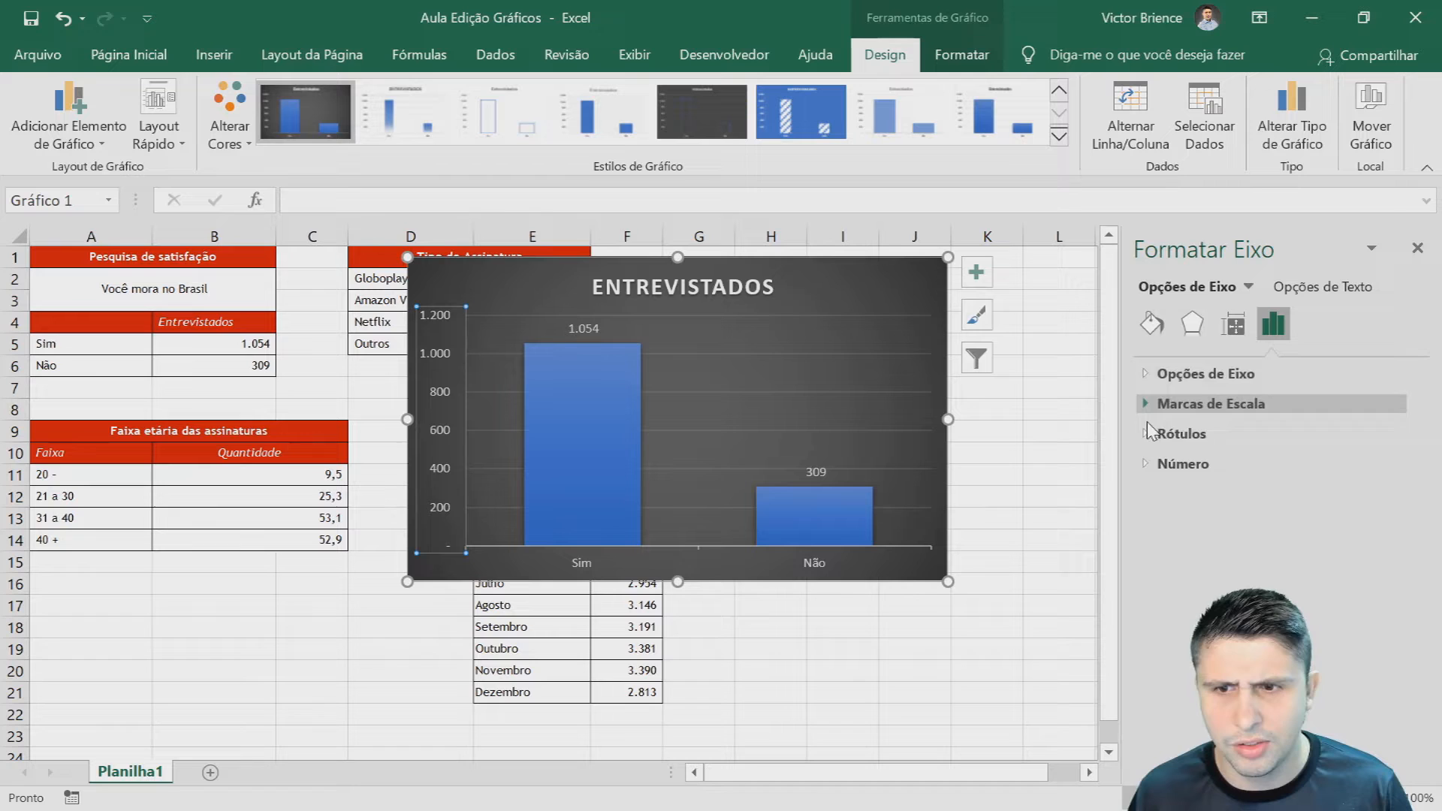
pyautogui.click(1147, 434)
pyautogui.click(1147, 436)
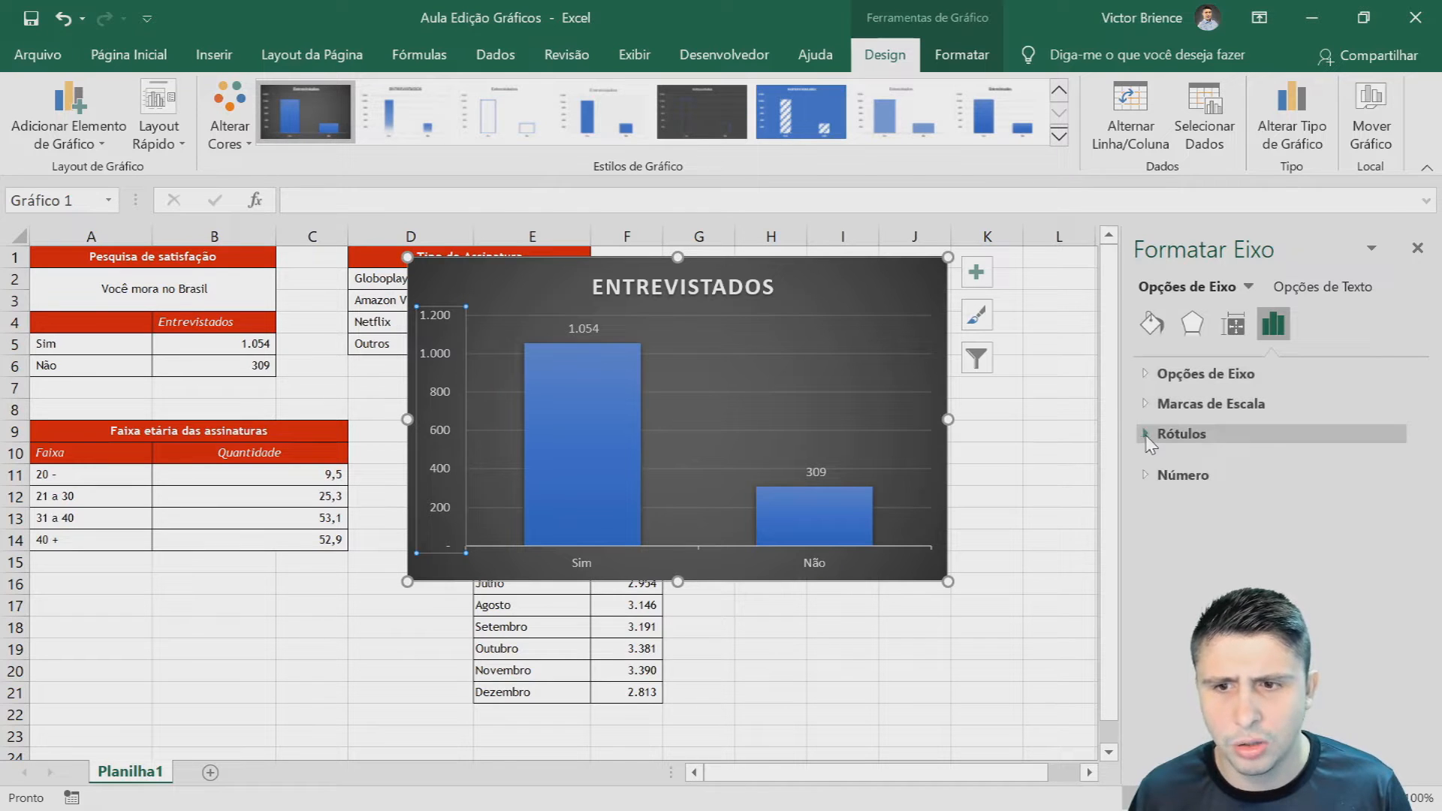
pyautogui.click(1145, 460)
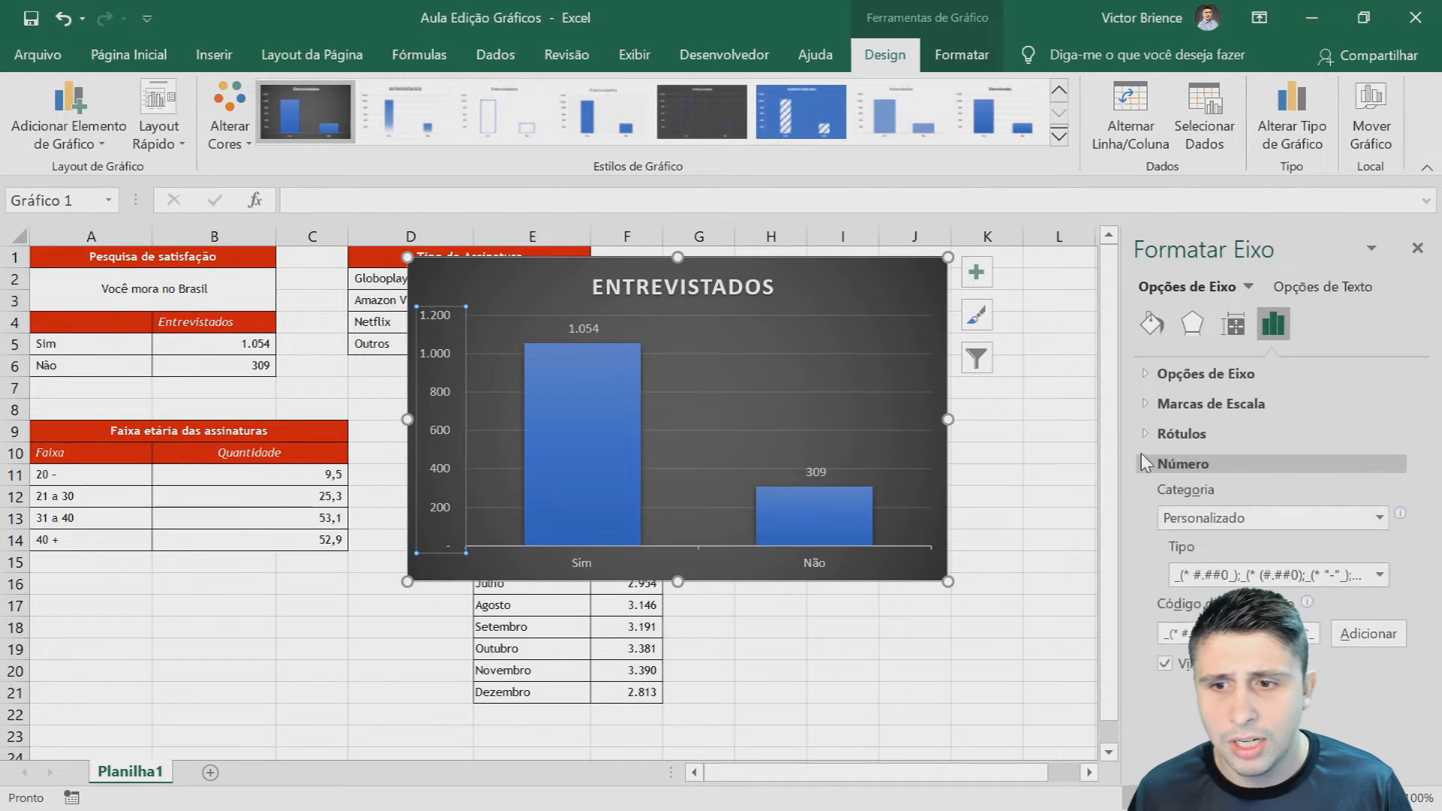
pyautogui.click(1277, 526)
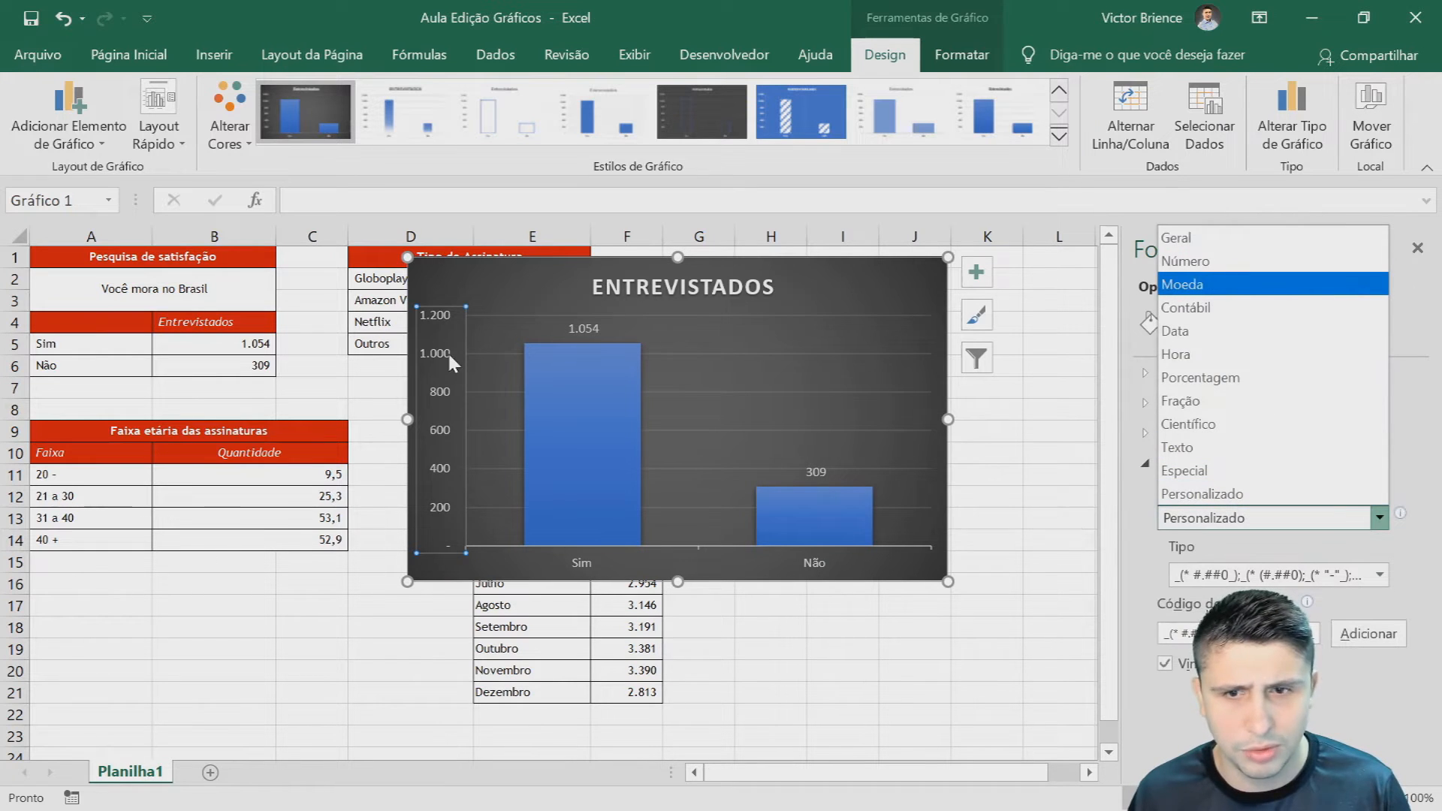
pyautogui.click(1147, 571)
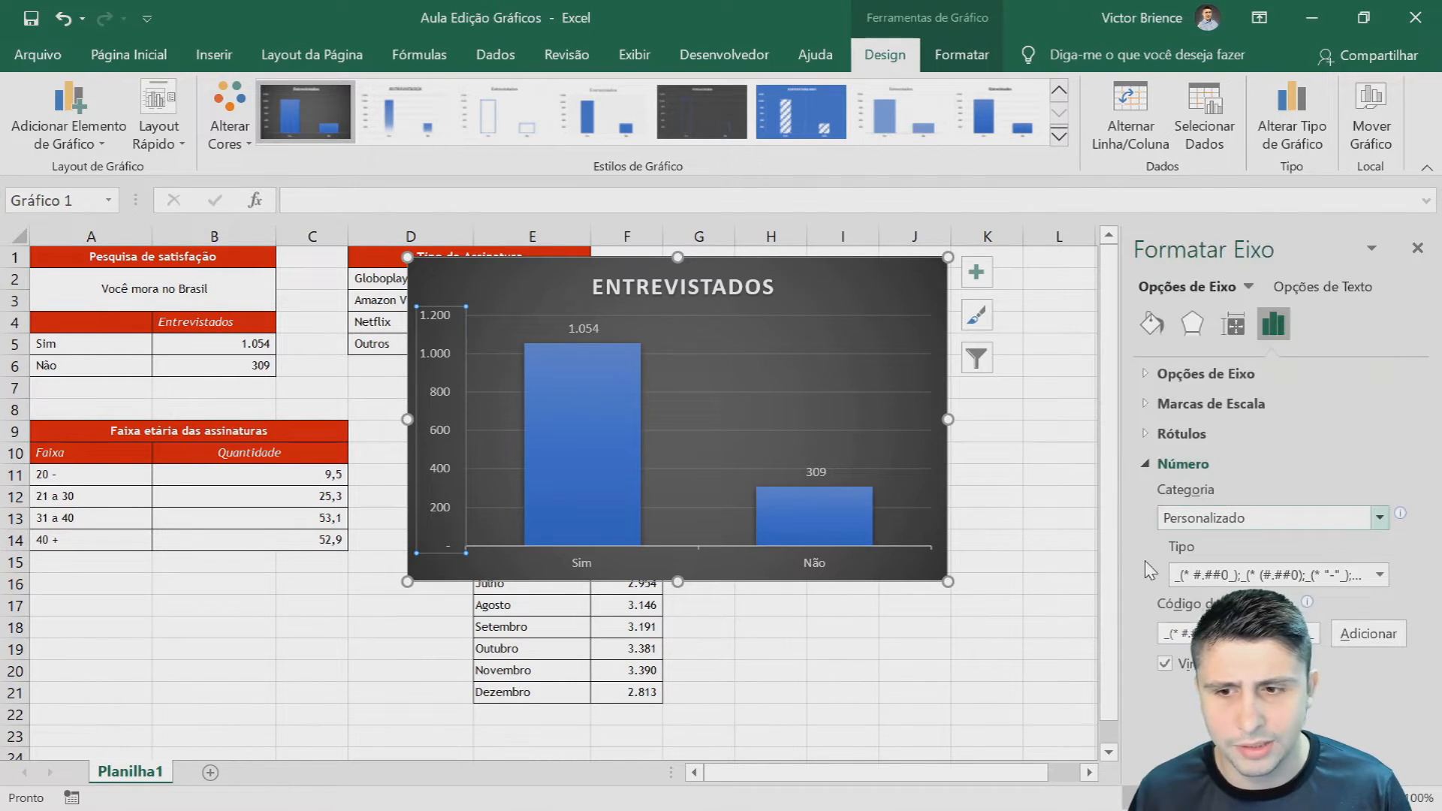
pyautogui.click(1145, 464)
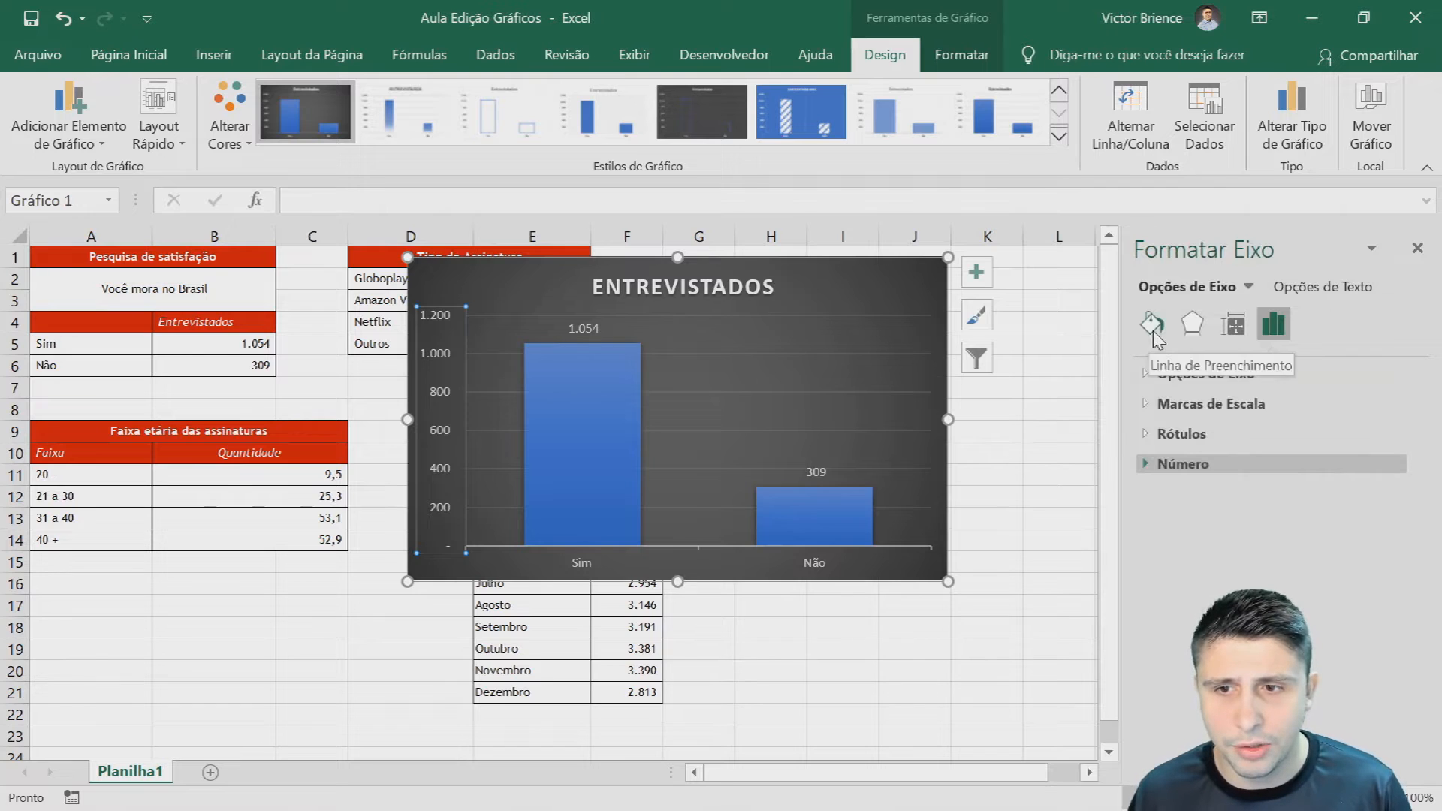
# - Try a yellow solid fill behind the vertical axis labels, remove the fill again and close the axis formatting
pyautogui.click(1153, 327)
pyautogui.click(1148, 376)
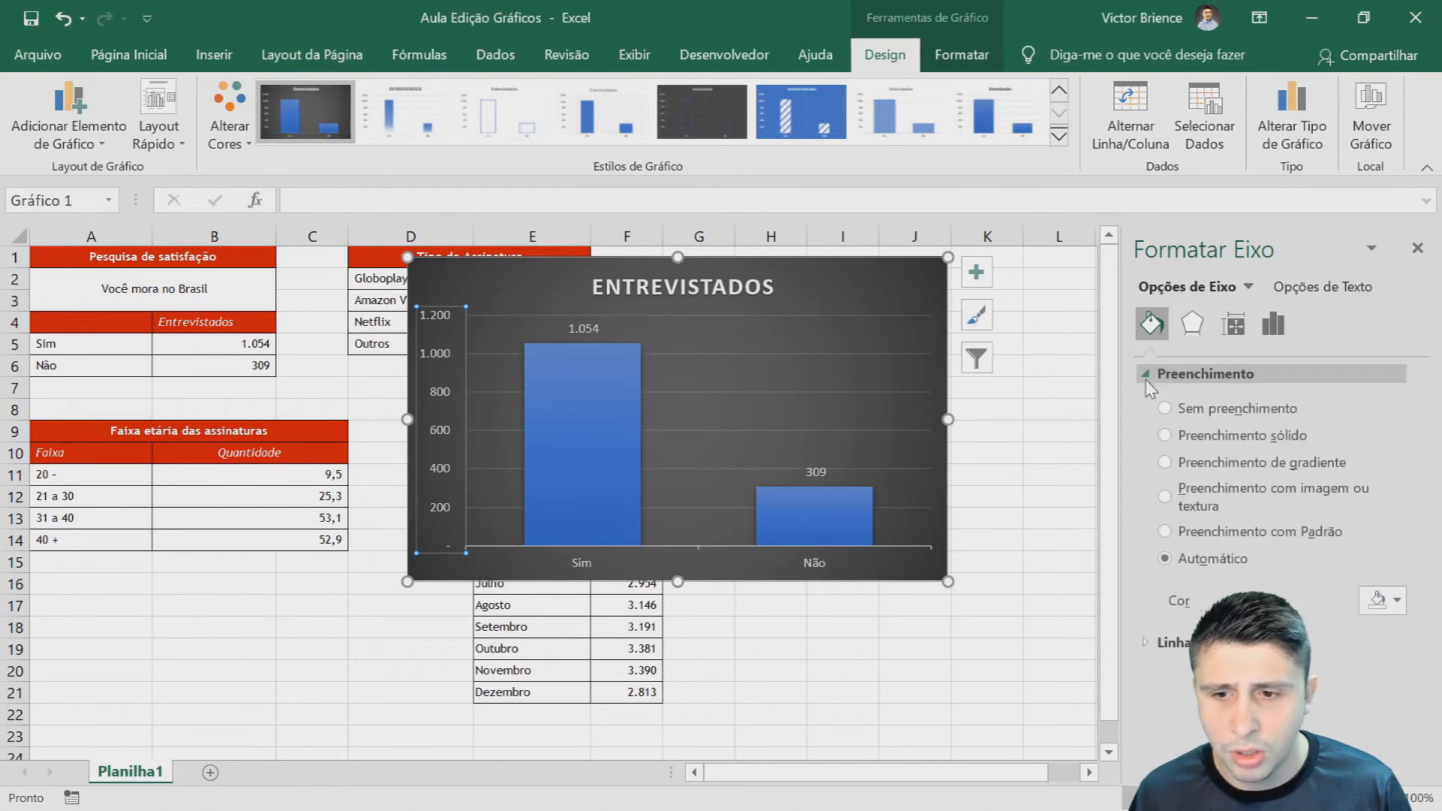
pyautogui.click(1383, 600)
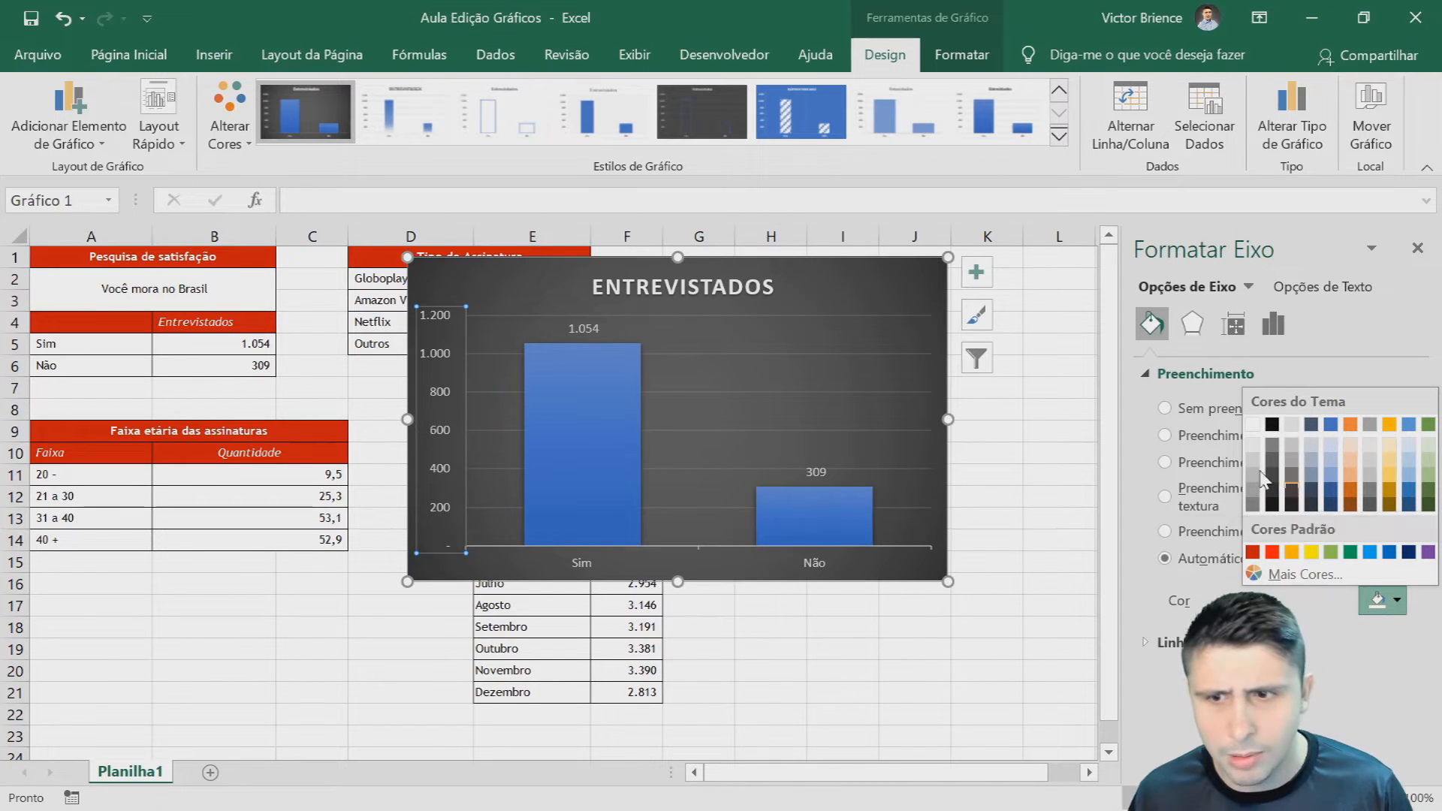
pyautogui.click(1395, 604)
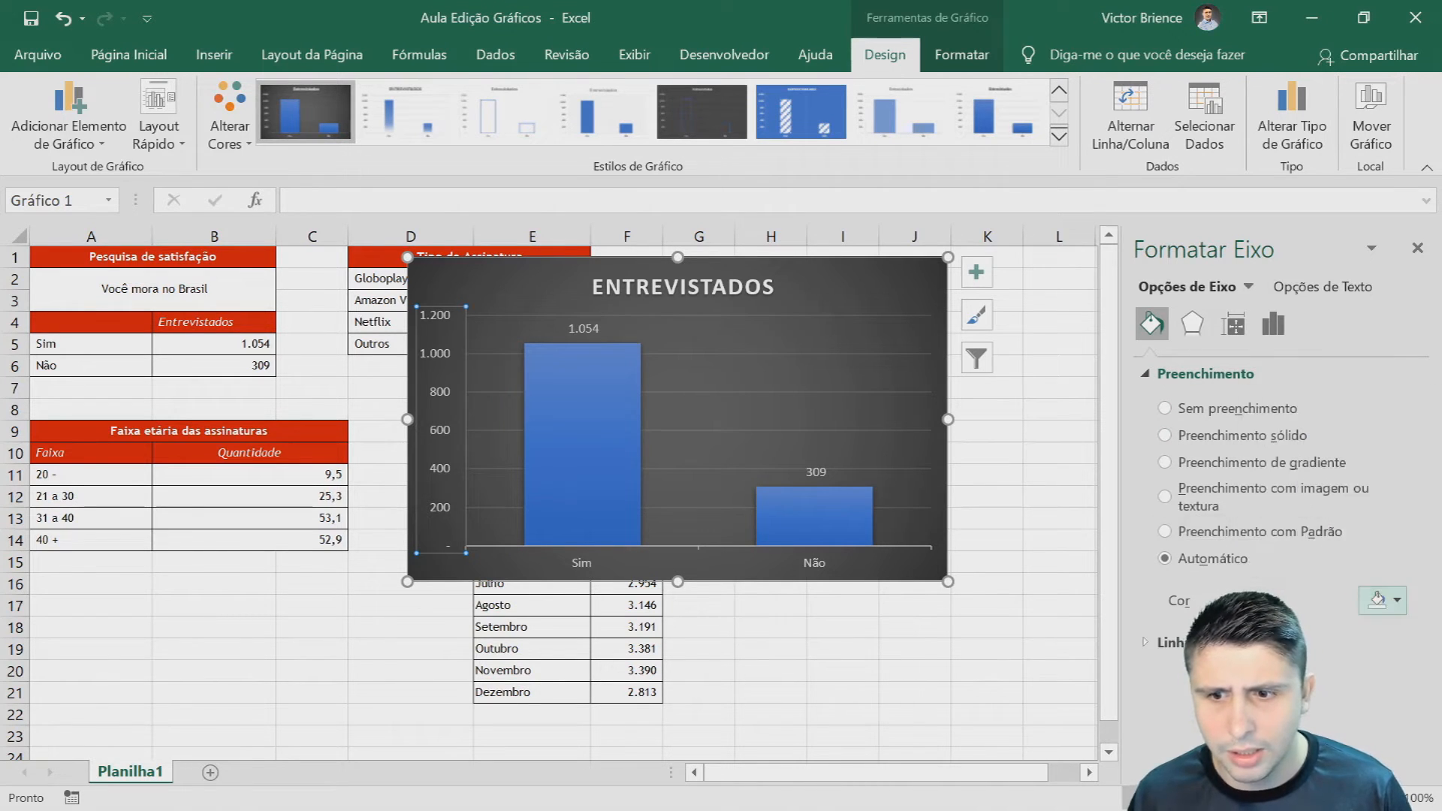
pyautogui.click(1394, 604)
pyautogui.click(1311, 554)
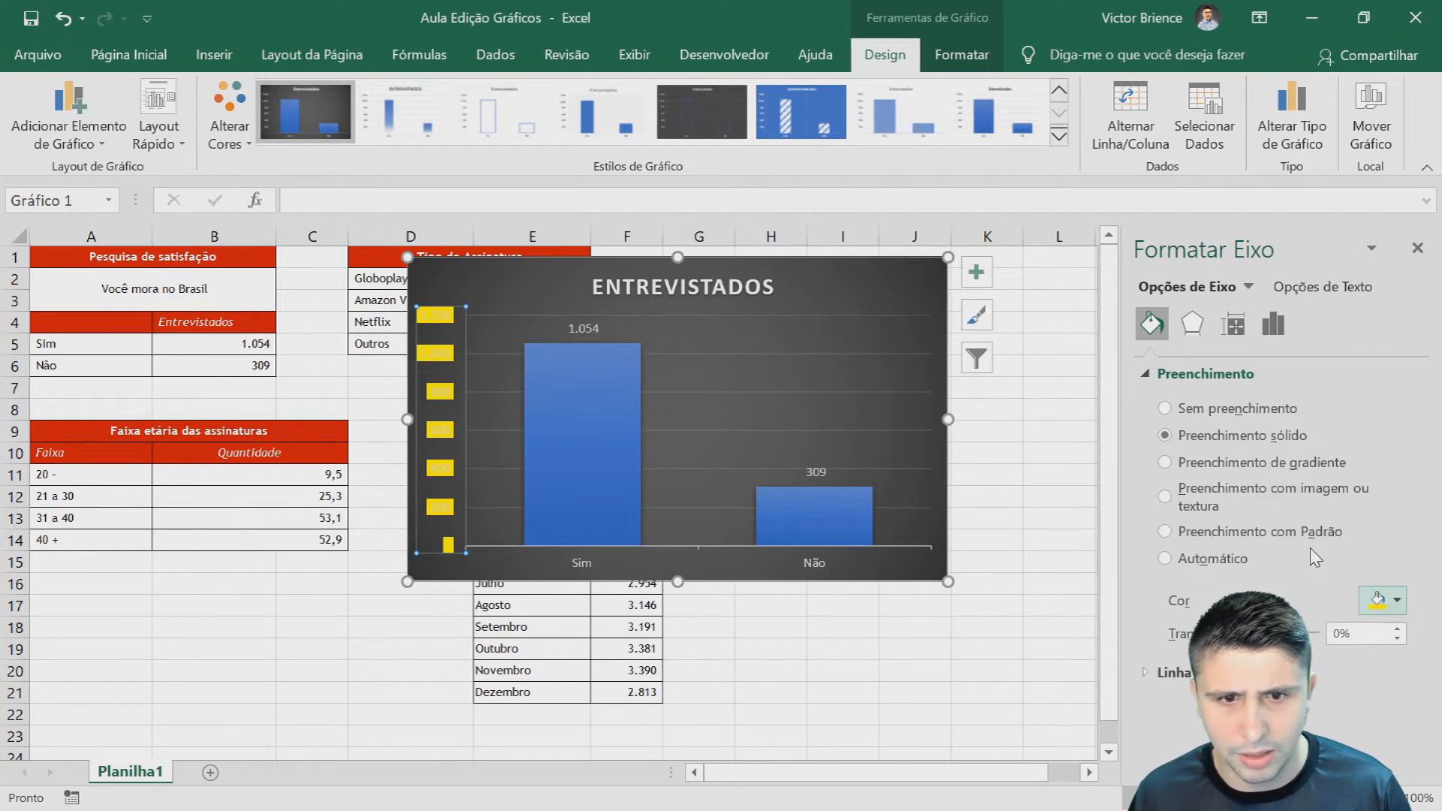
pyautogui.click(1165, 409)
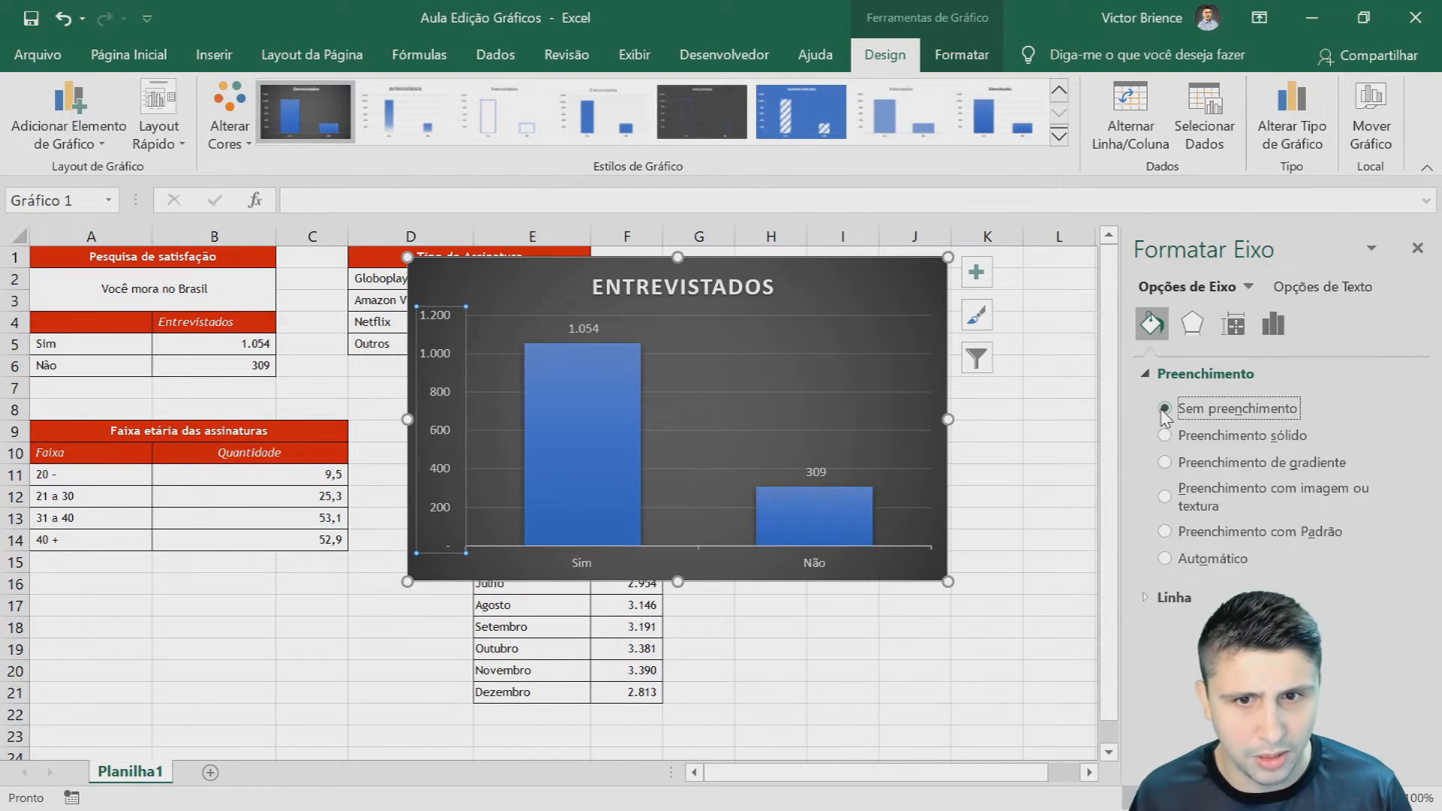
pyautogui.click(1418, 248)
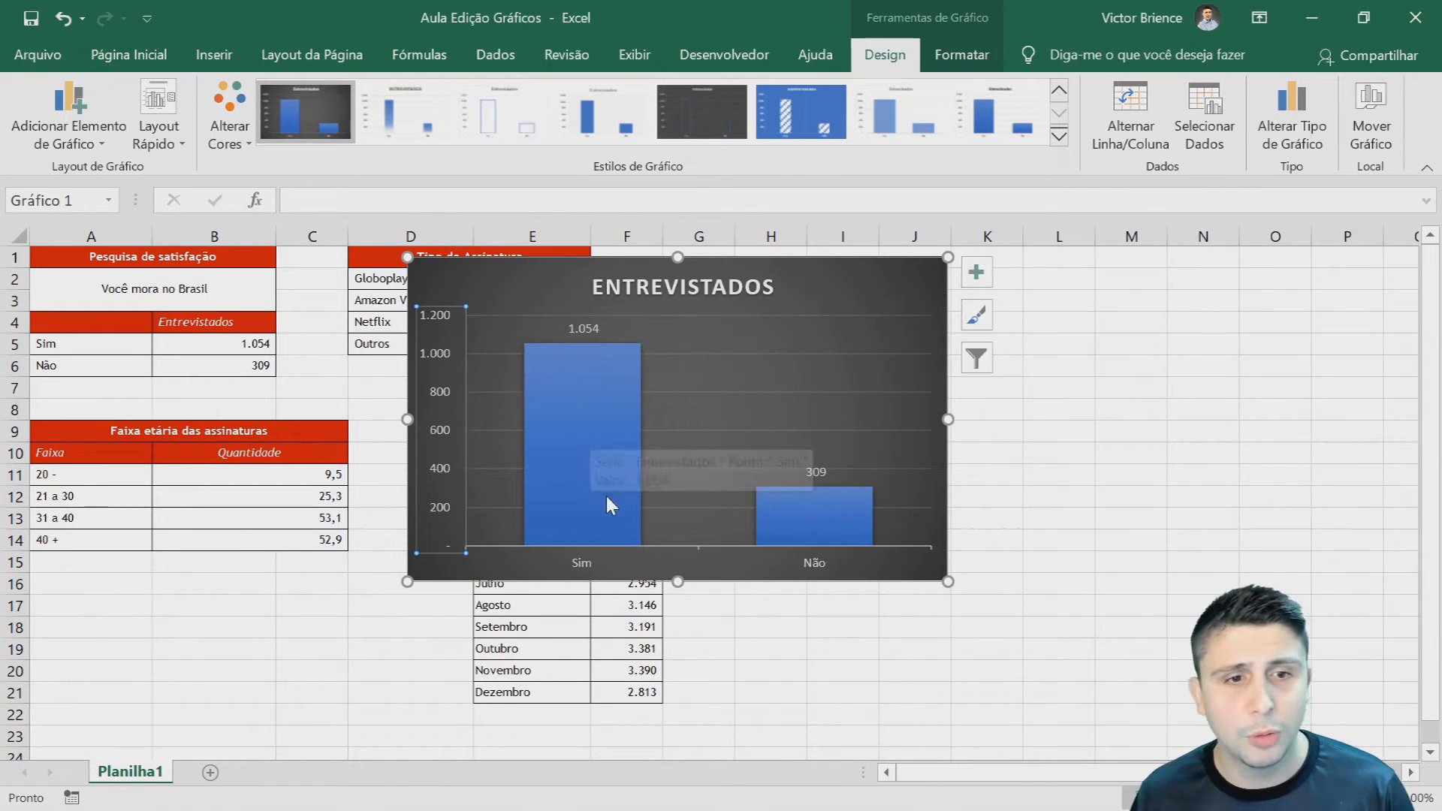
# - Fill only the Sim column of the chart with solid yellow
pyautogui.click(589, 430)
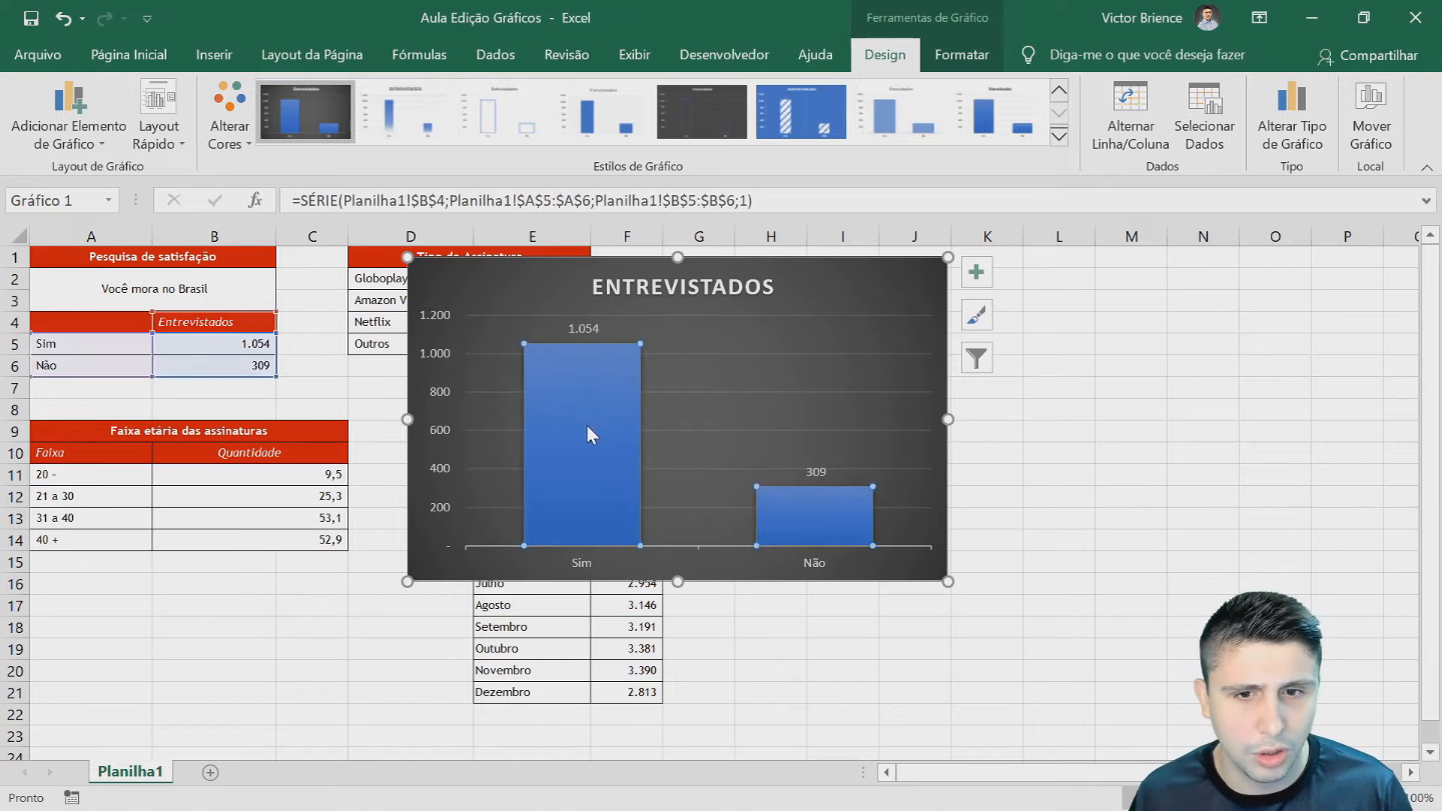
pyautogui.doubleClick(587, 427)
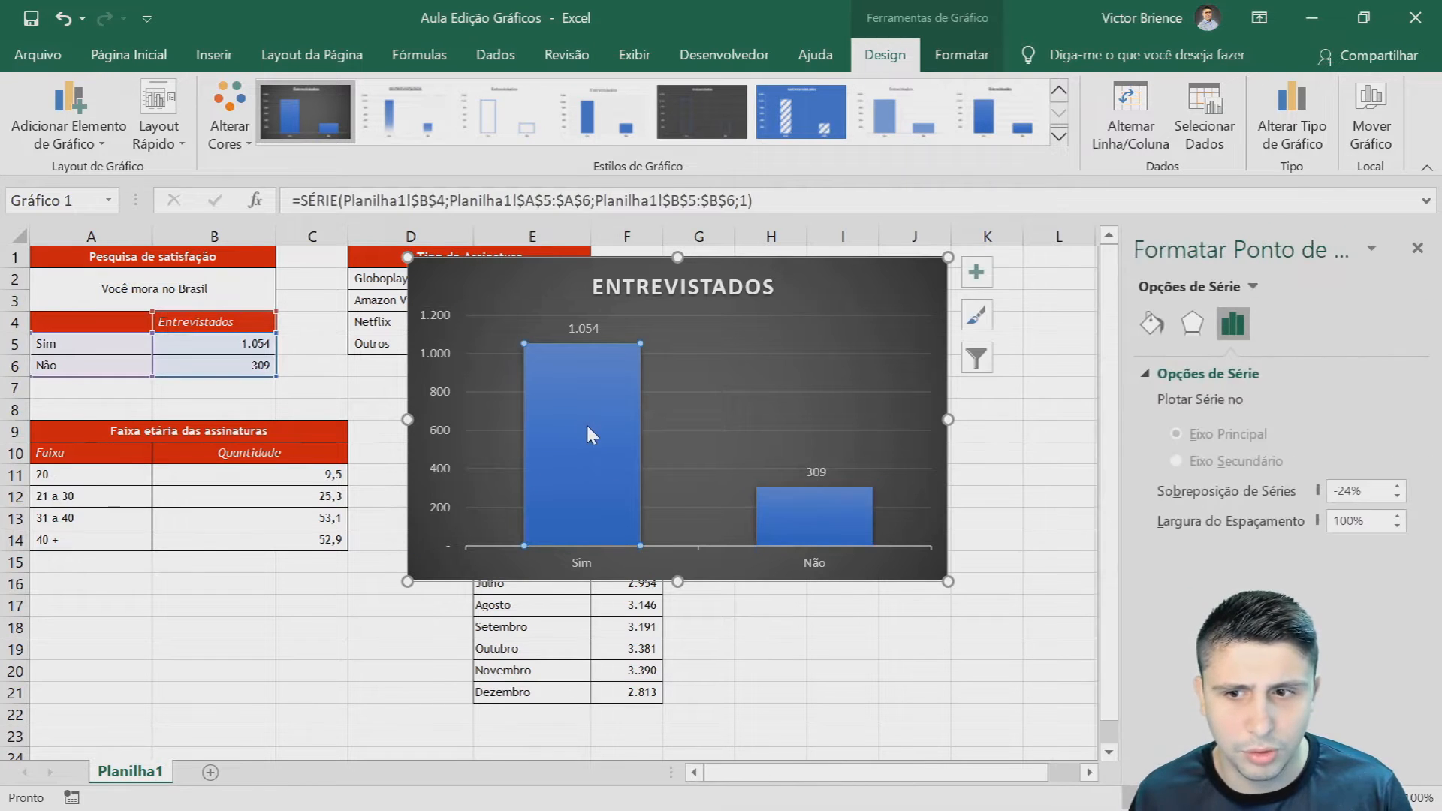
pyautogui.click(1155, 328)
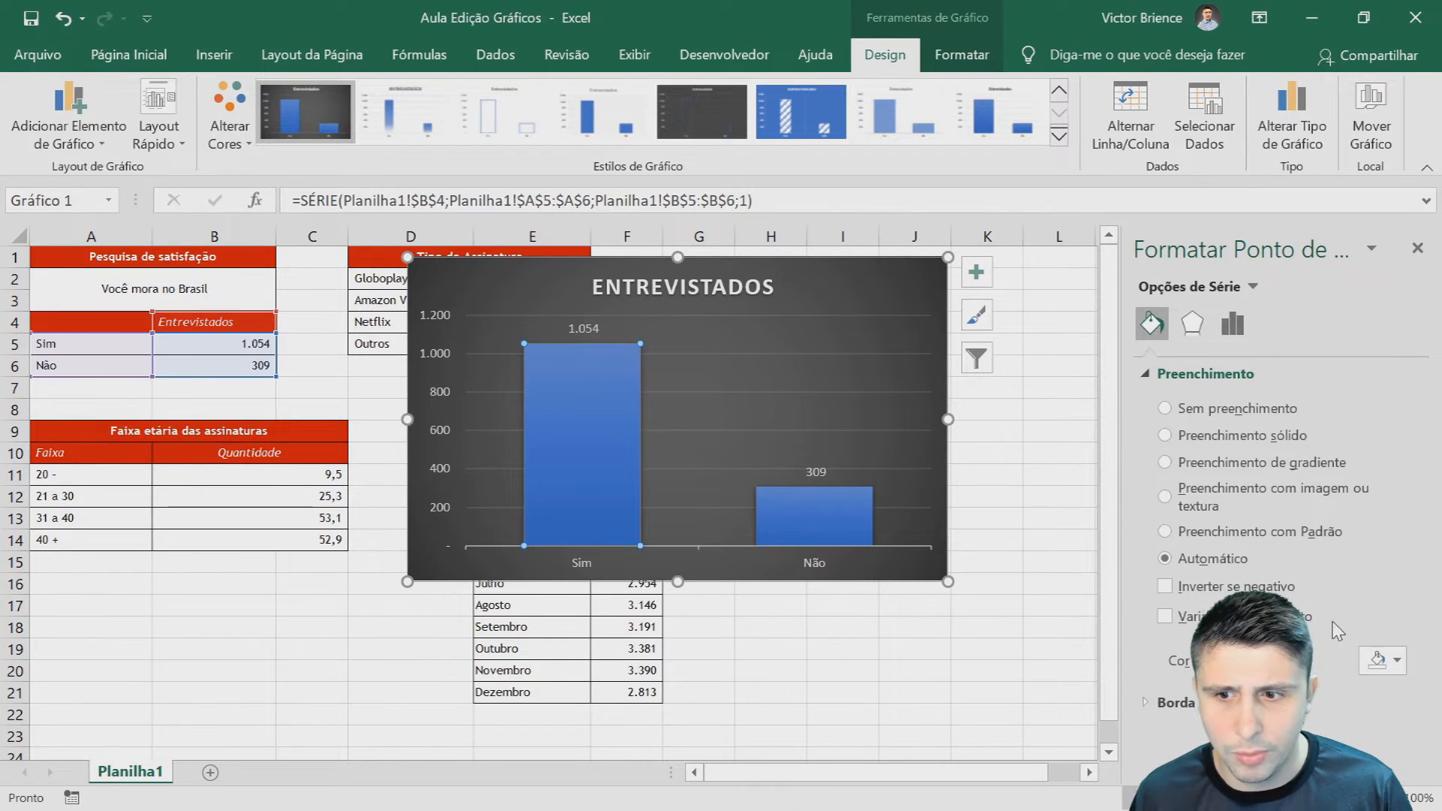
pyautogui.click(1399, 662)
pyautogui.click(1312, 613)
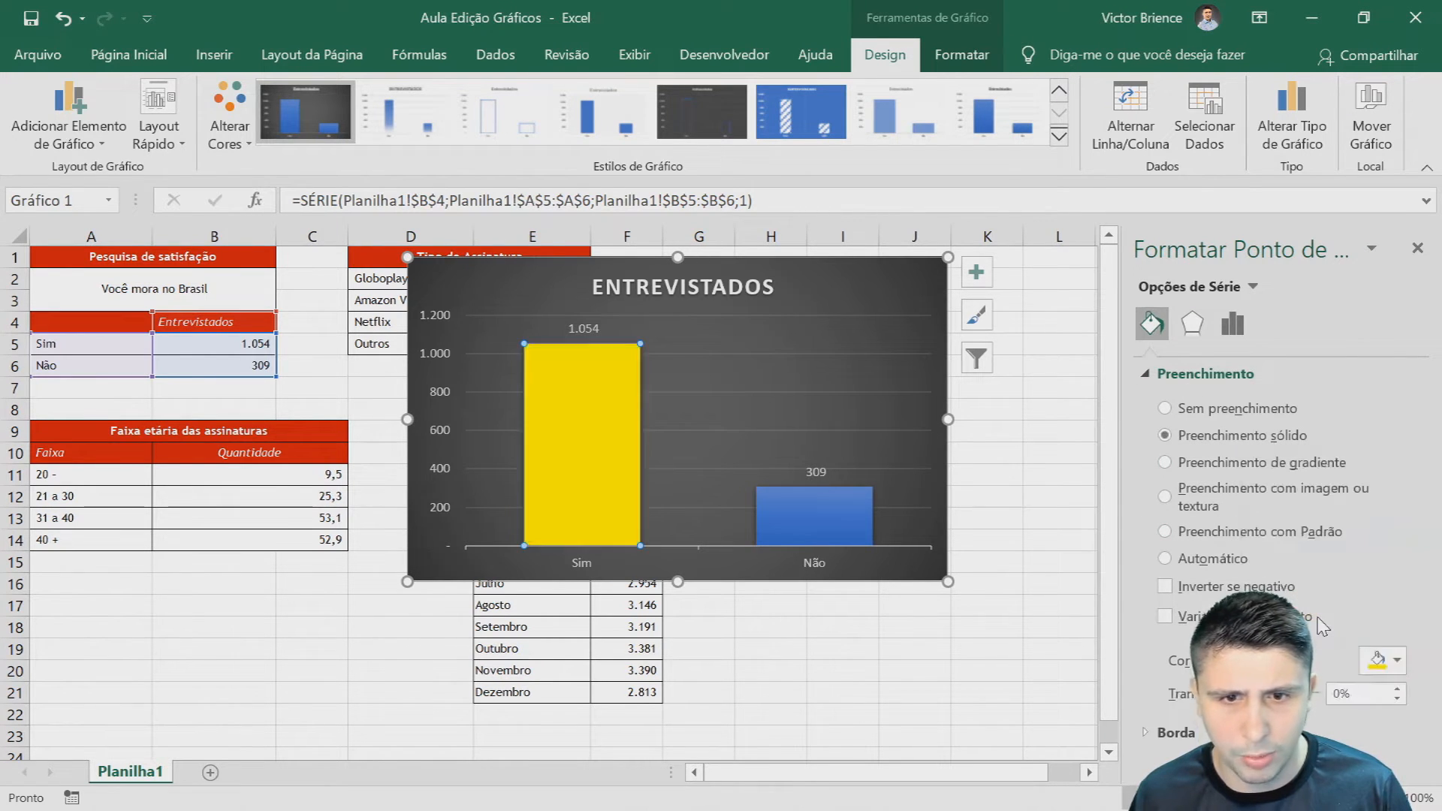
# - Fill the Não column of the chart with solid yellow and close the formatting options
pyautogui.click(831, 524)
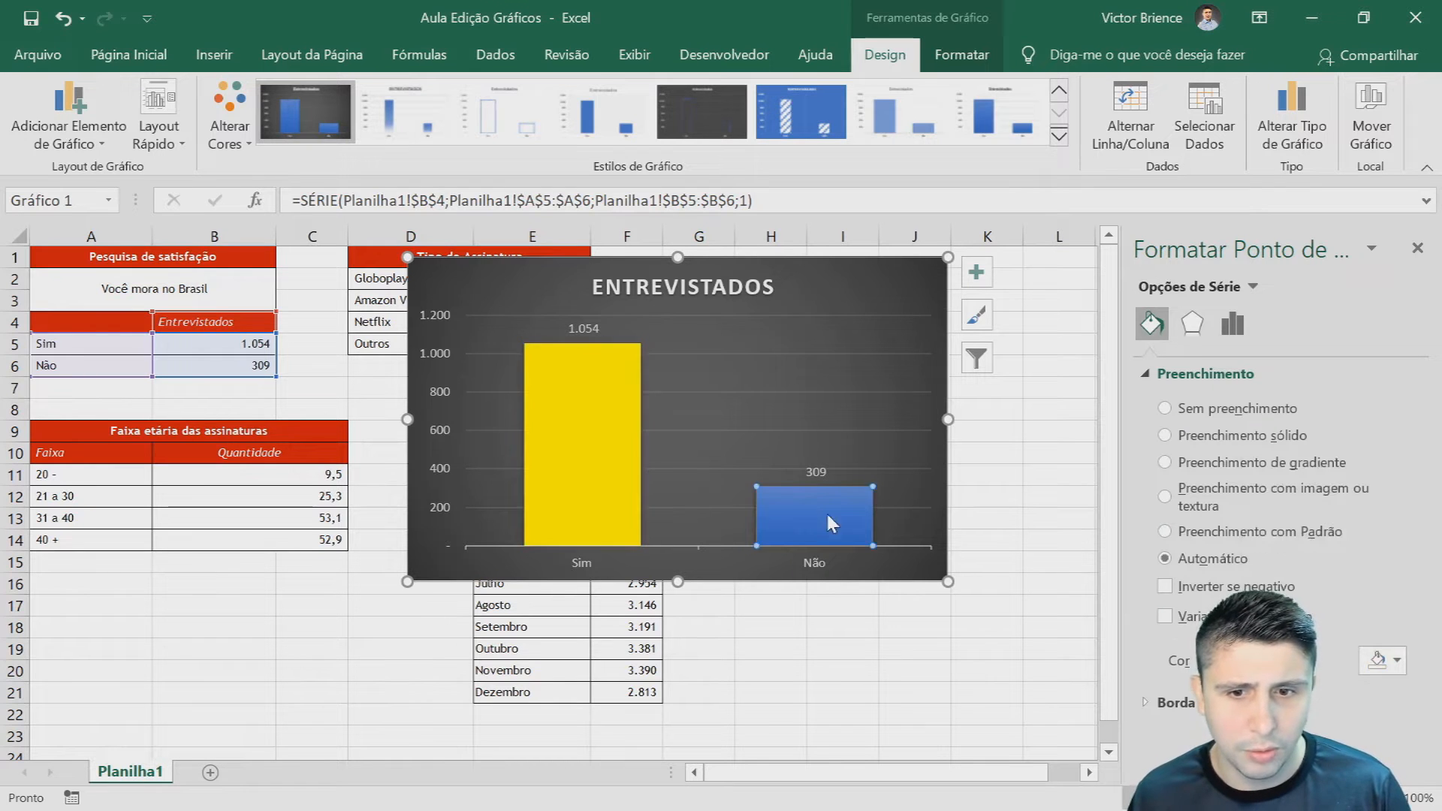
pyautogui.click(1397, 660)
pyautogui.click(1312, 613)
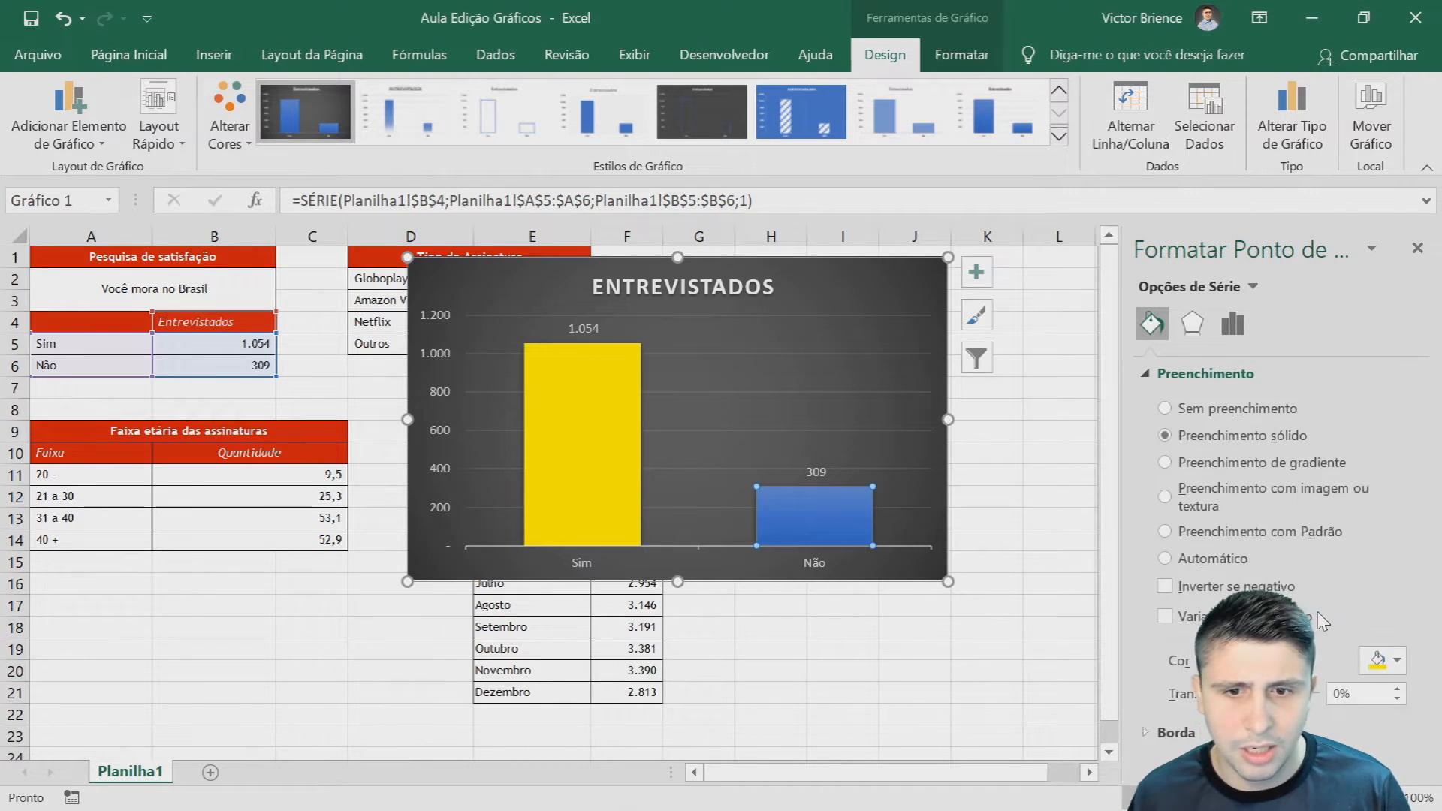
pyautogui.click(1081, 515)
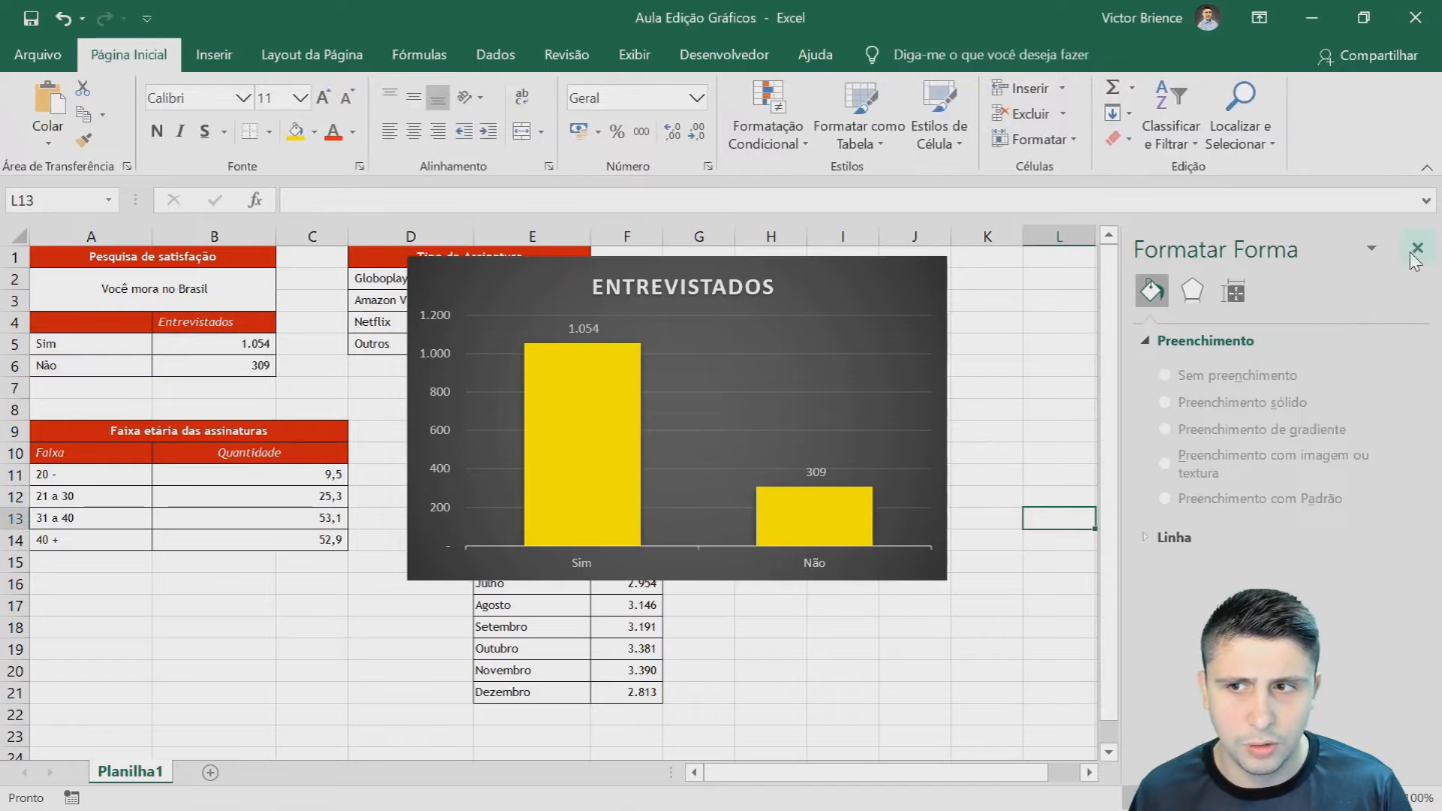
pyautogui.click(1416, 250)
# - Open the data label formatting options for the column series and return to the series
pyautogui.click(550, 436)
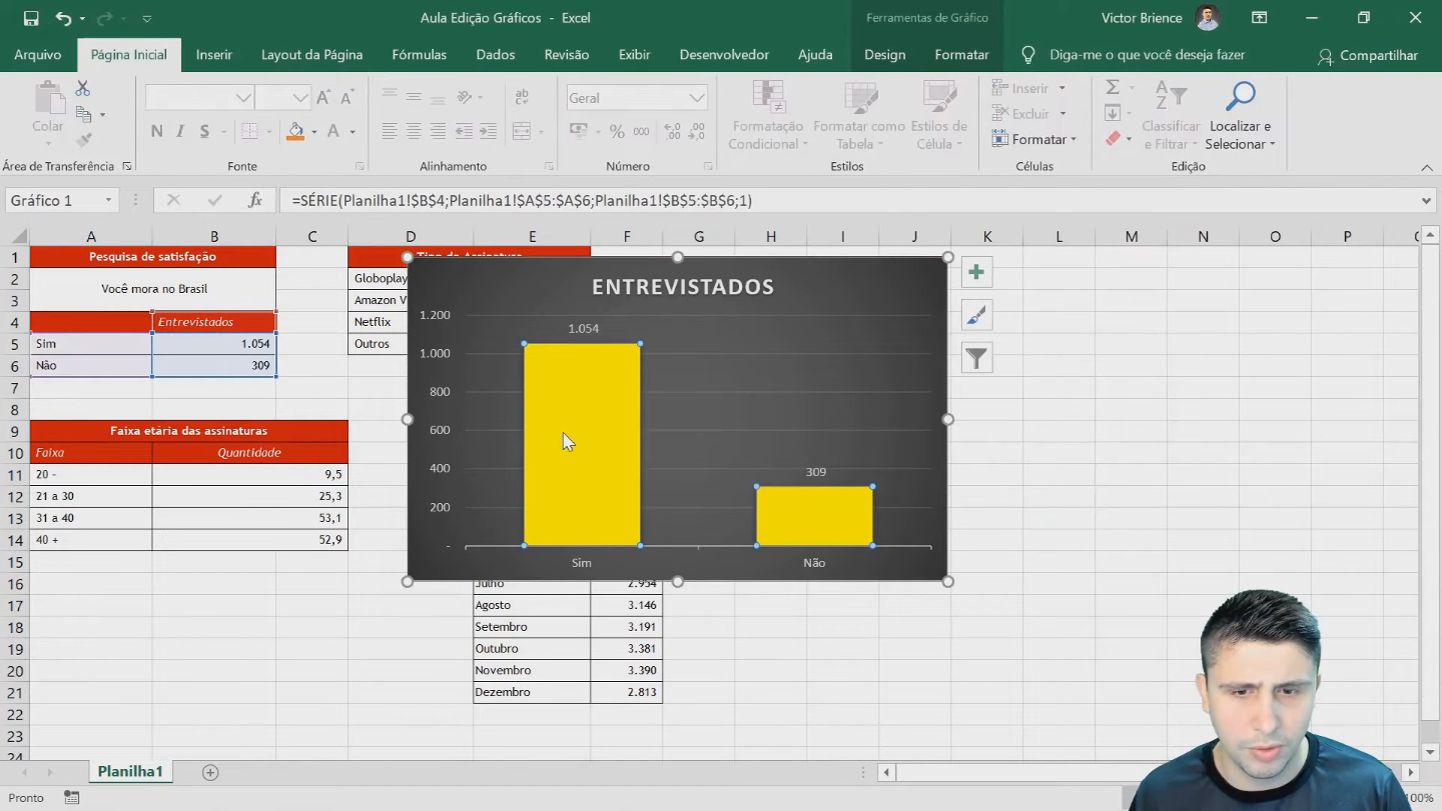
pyautogui.rightClick(566, 449)
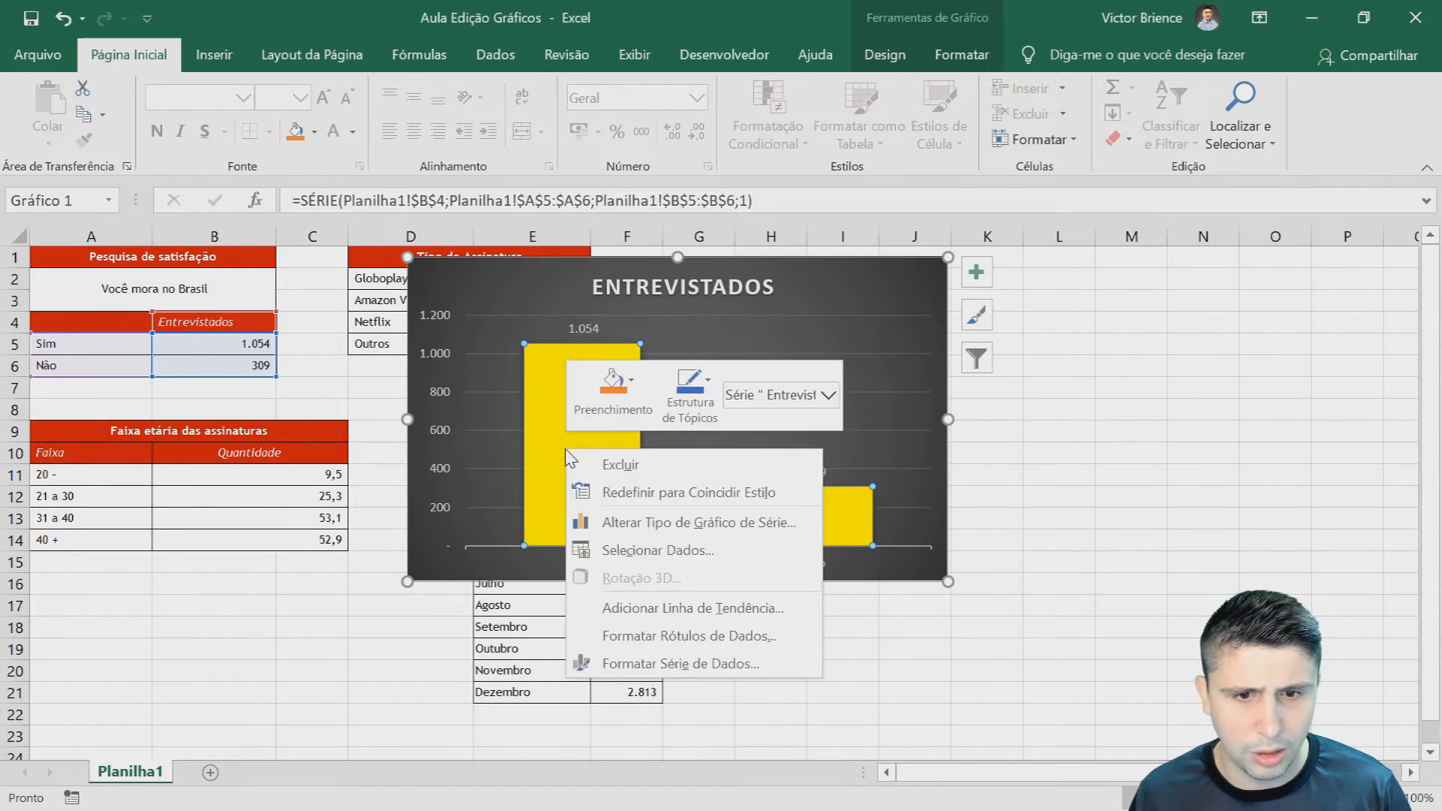
pyautogui.click(684, 636)
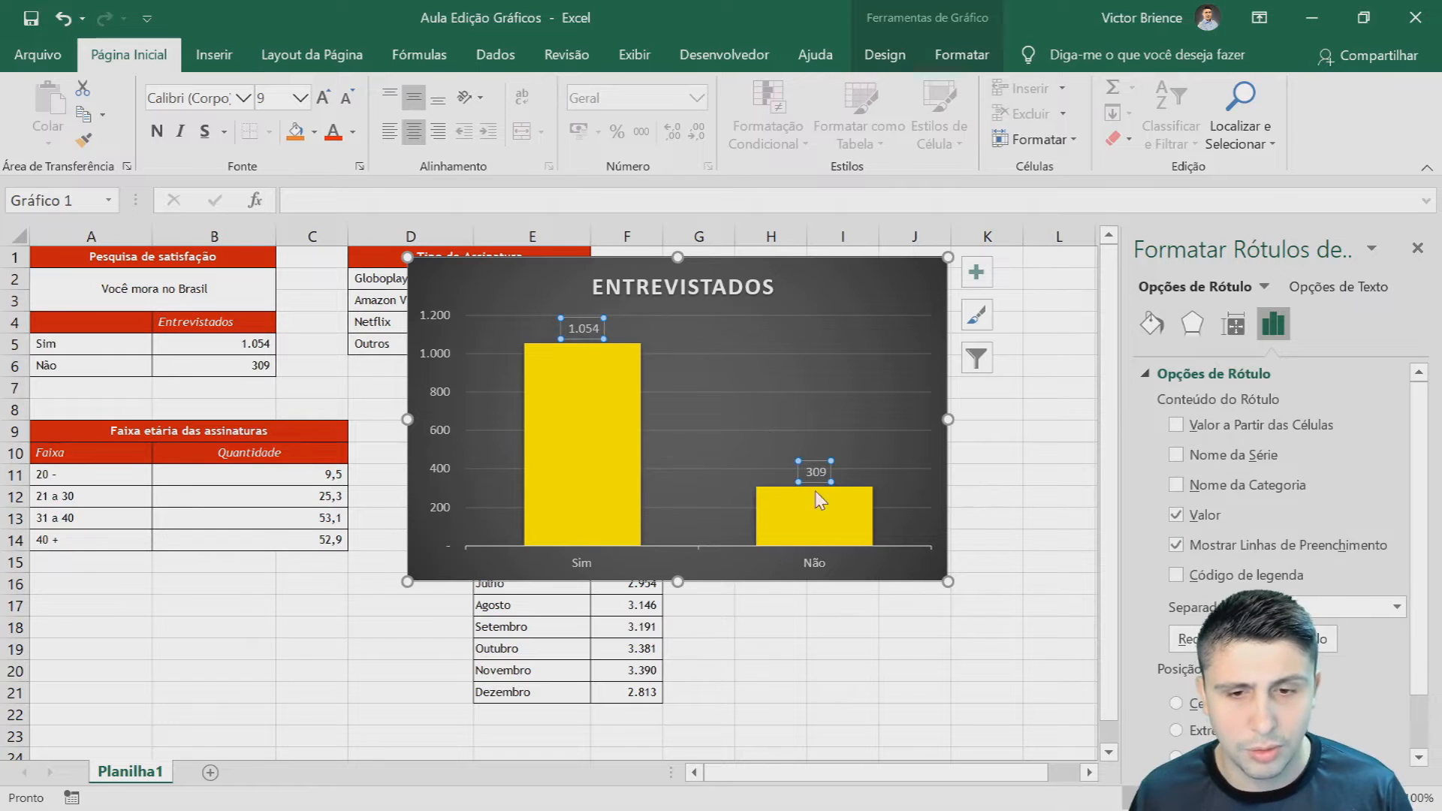
pyautogui.click(608, 470)
# - Look through the fill colours offered for the column series, leave them unapplied and close the series formatting
pyautogui.rightClick(576, 483)
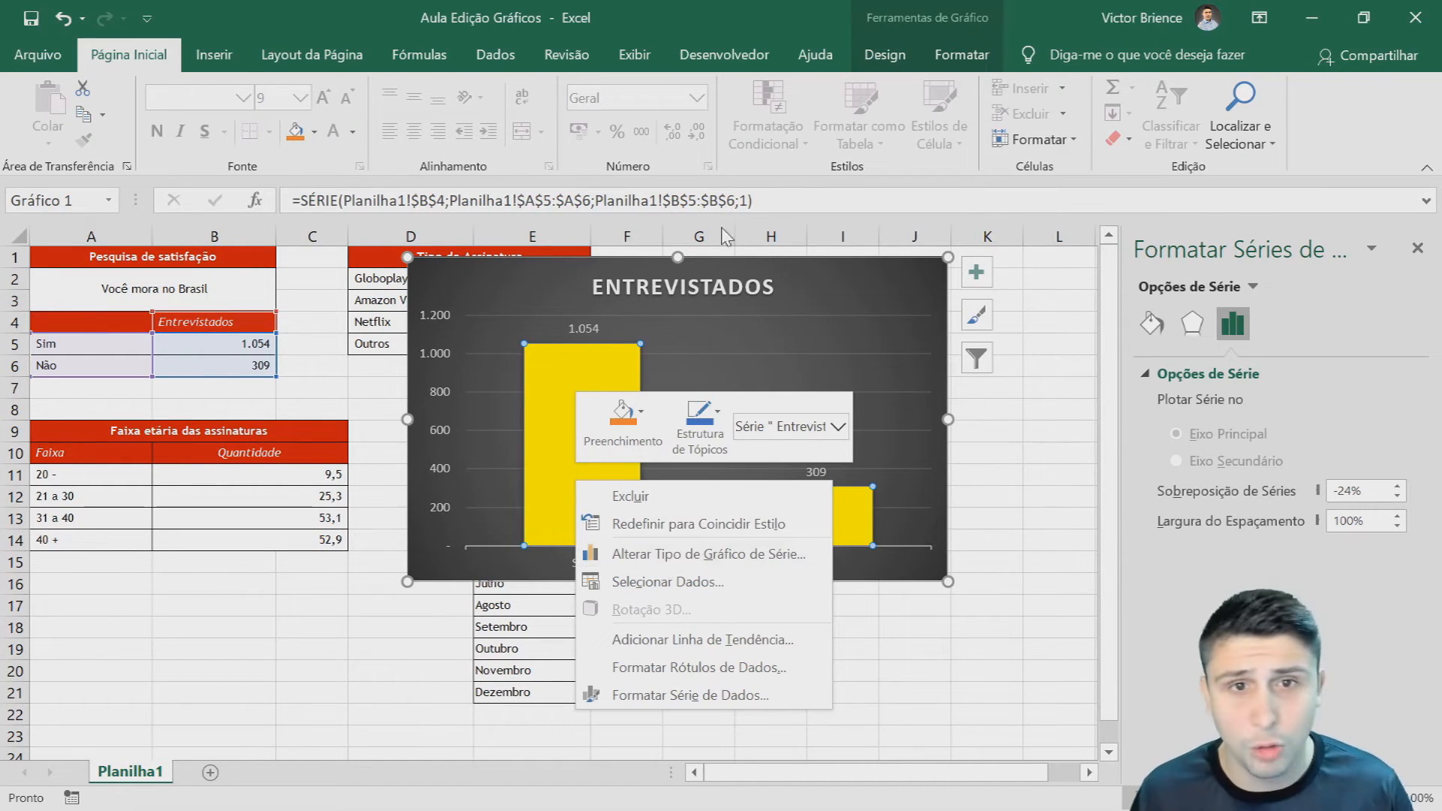
pyautogui.click(640, 426)
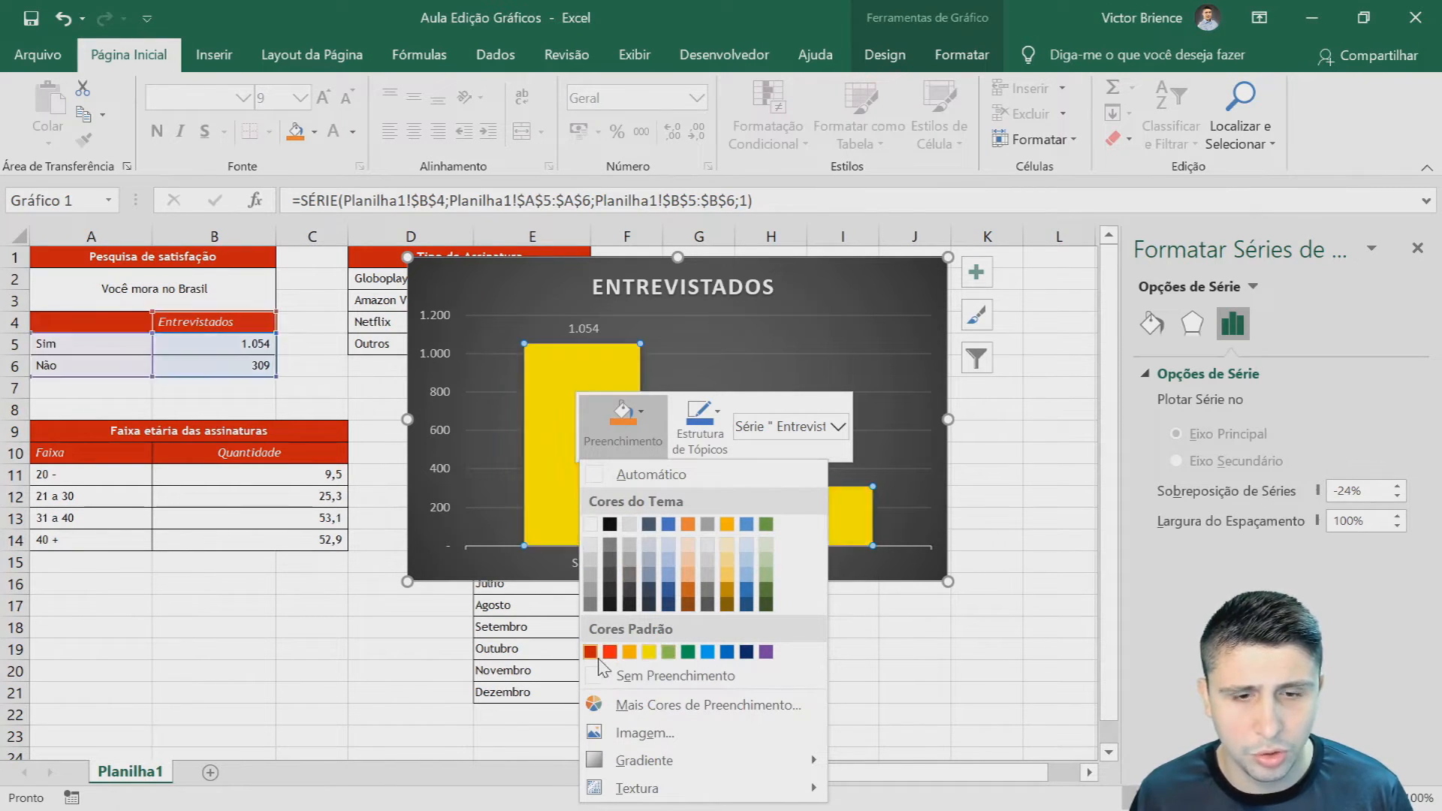
pyautogui.click(1011, 473)
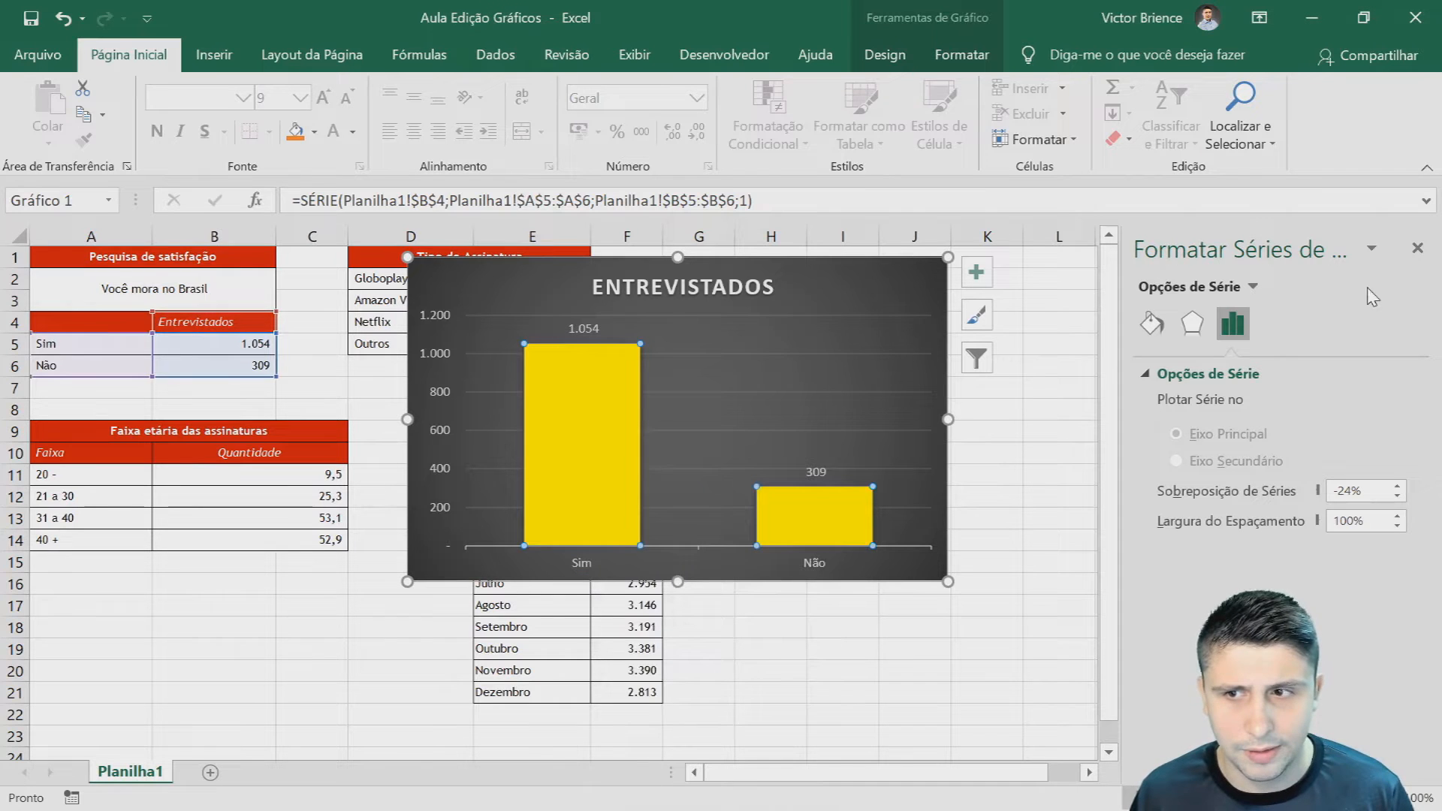
pyautogui.click(1419, 251)
pyautogui.click(1073, 426)
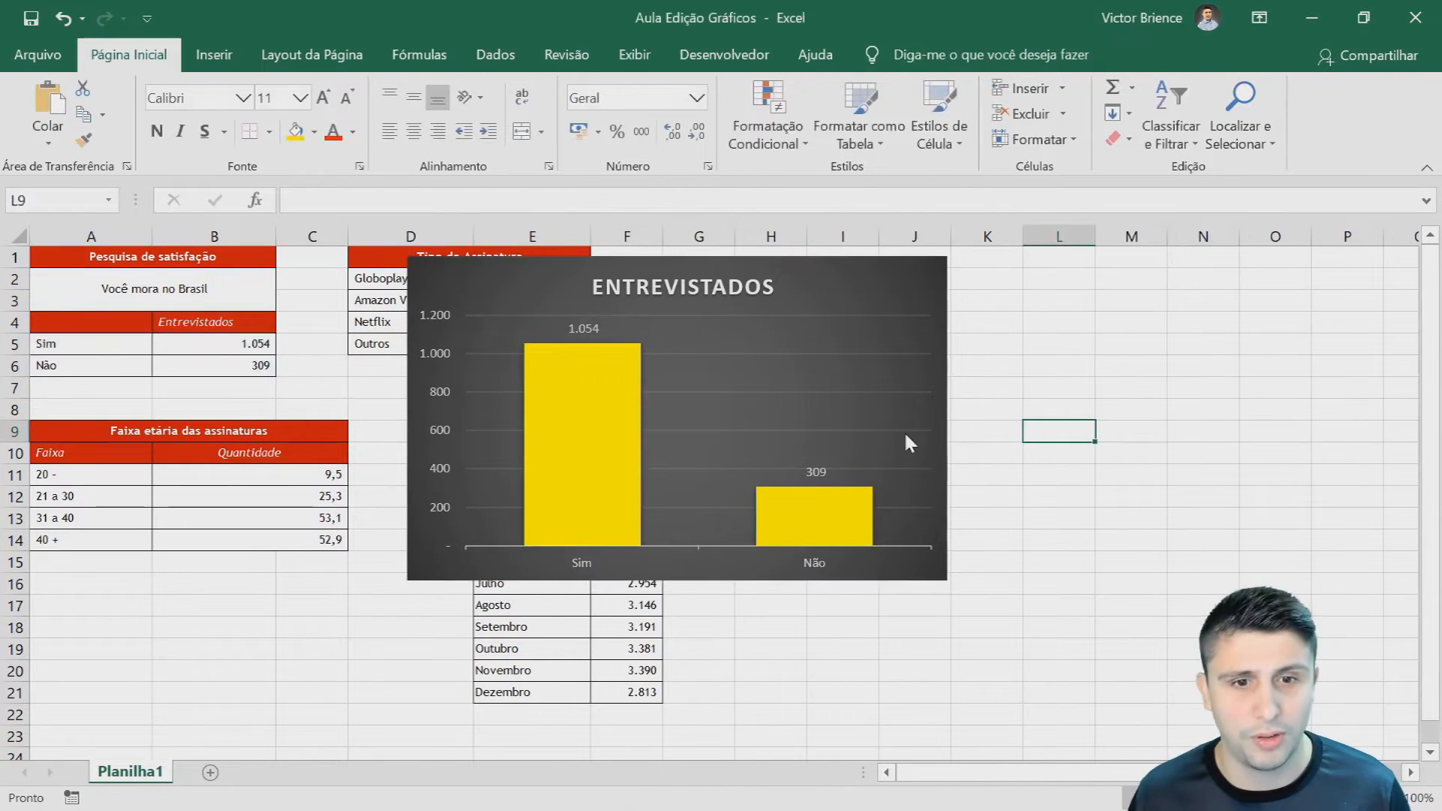
pyautogui.click(435, 438)
pyautogui.click(598, 462)
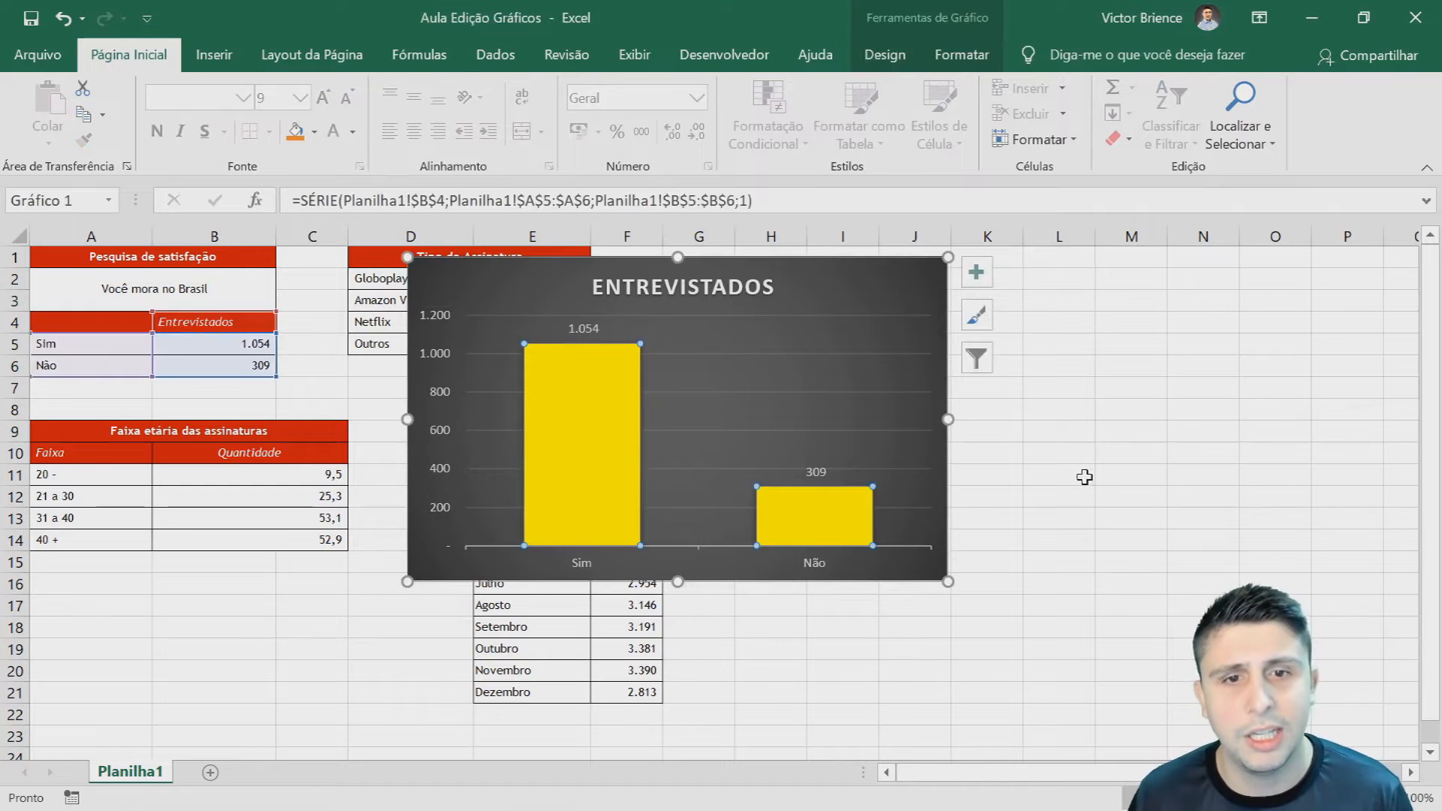
pyautogui.click(1101, 475)
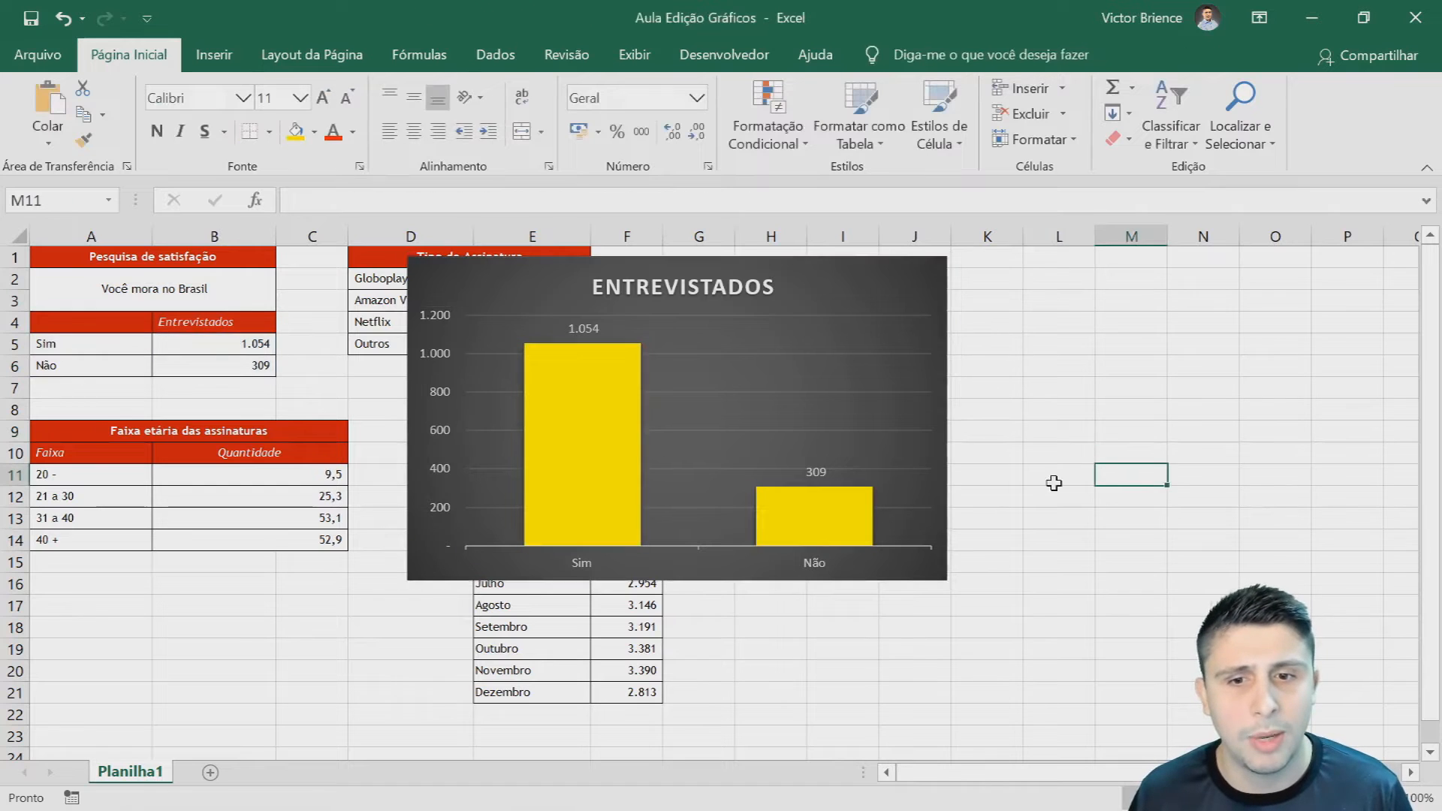
# - Fill both chart columns with the standard dark red
pyautogui.rightClick(585, 458)
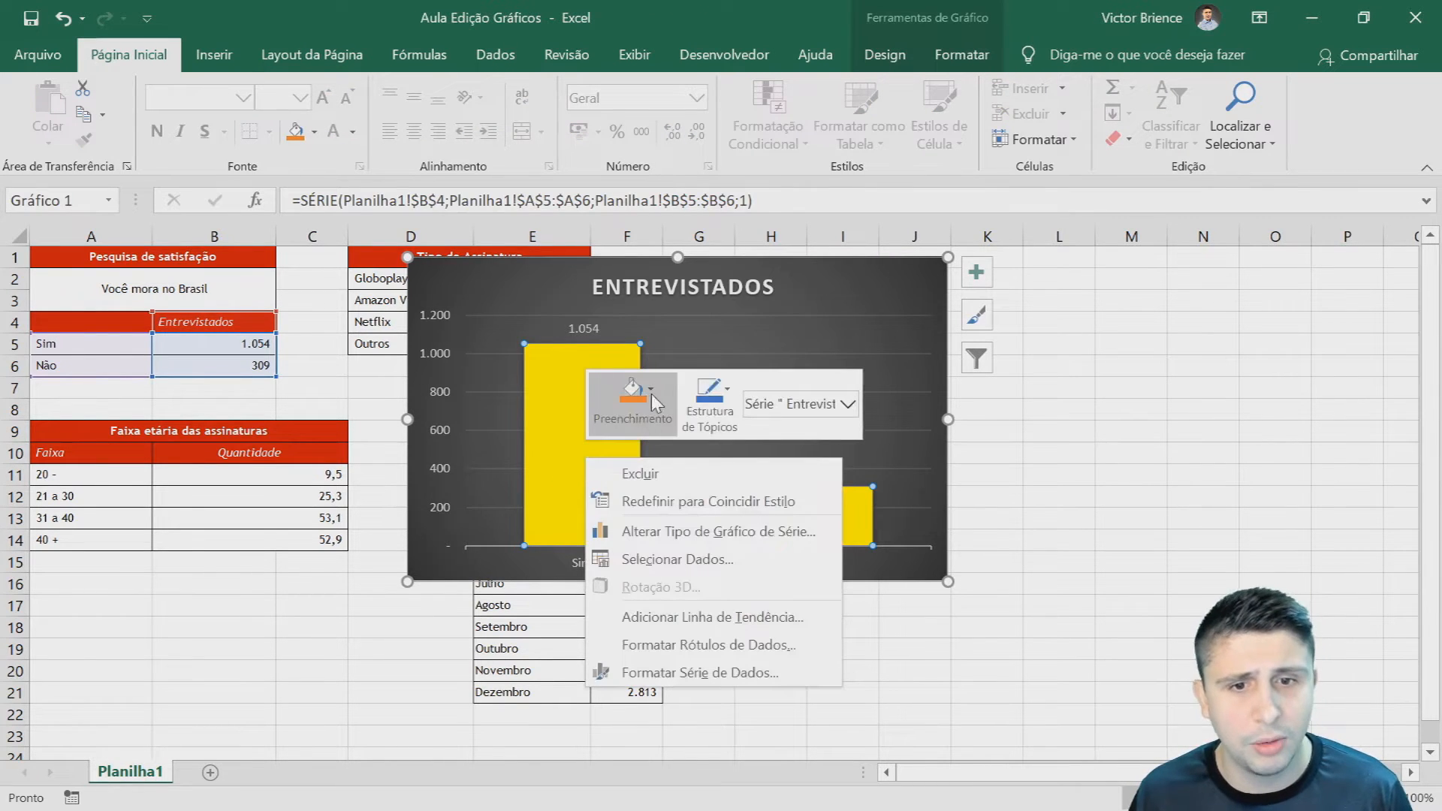
pyautogui.click(709, 406)
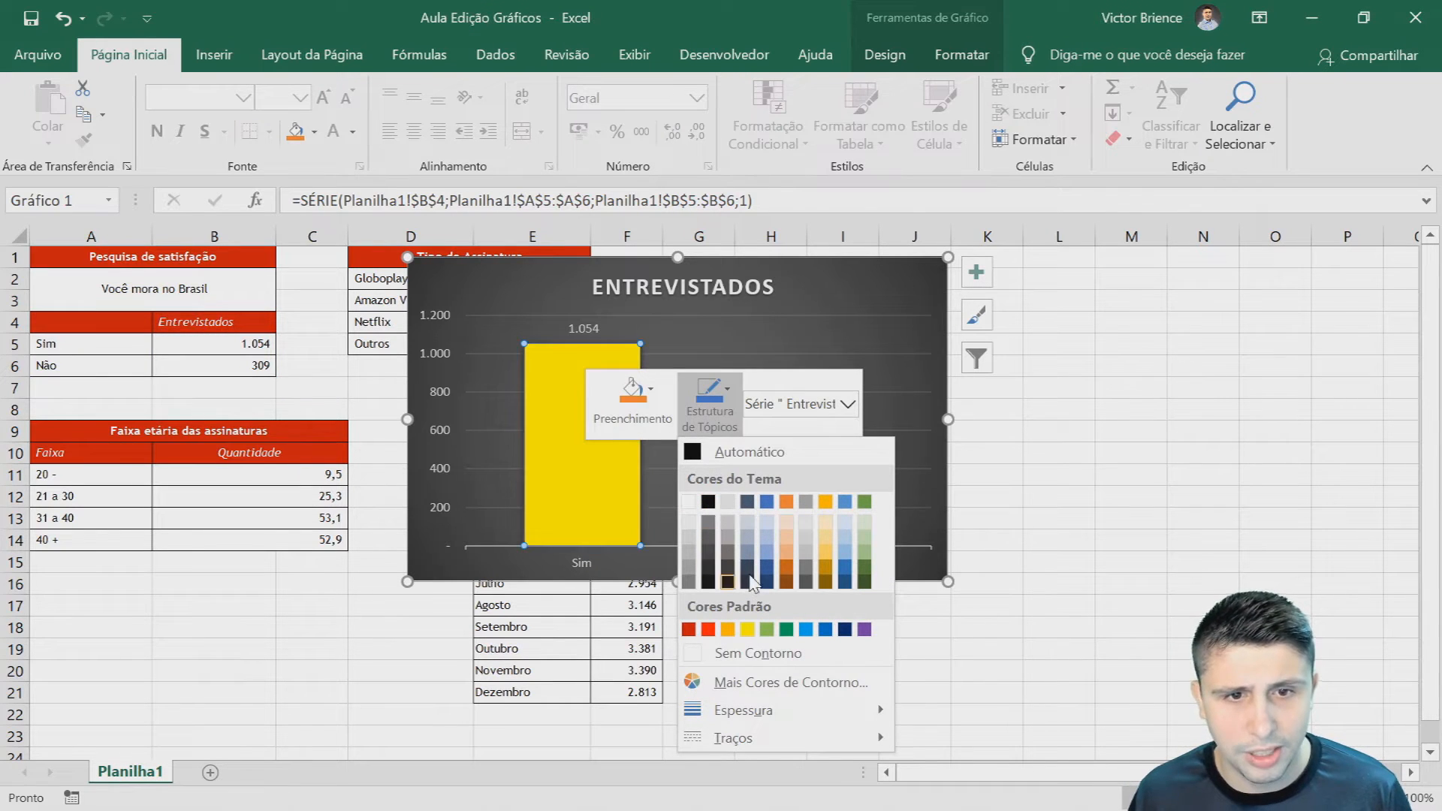
pyautogui.click(635, 406)
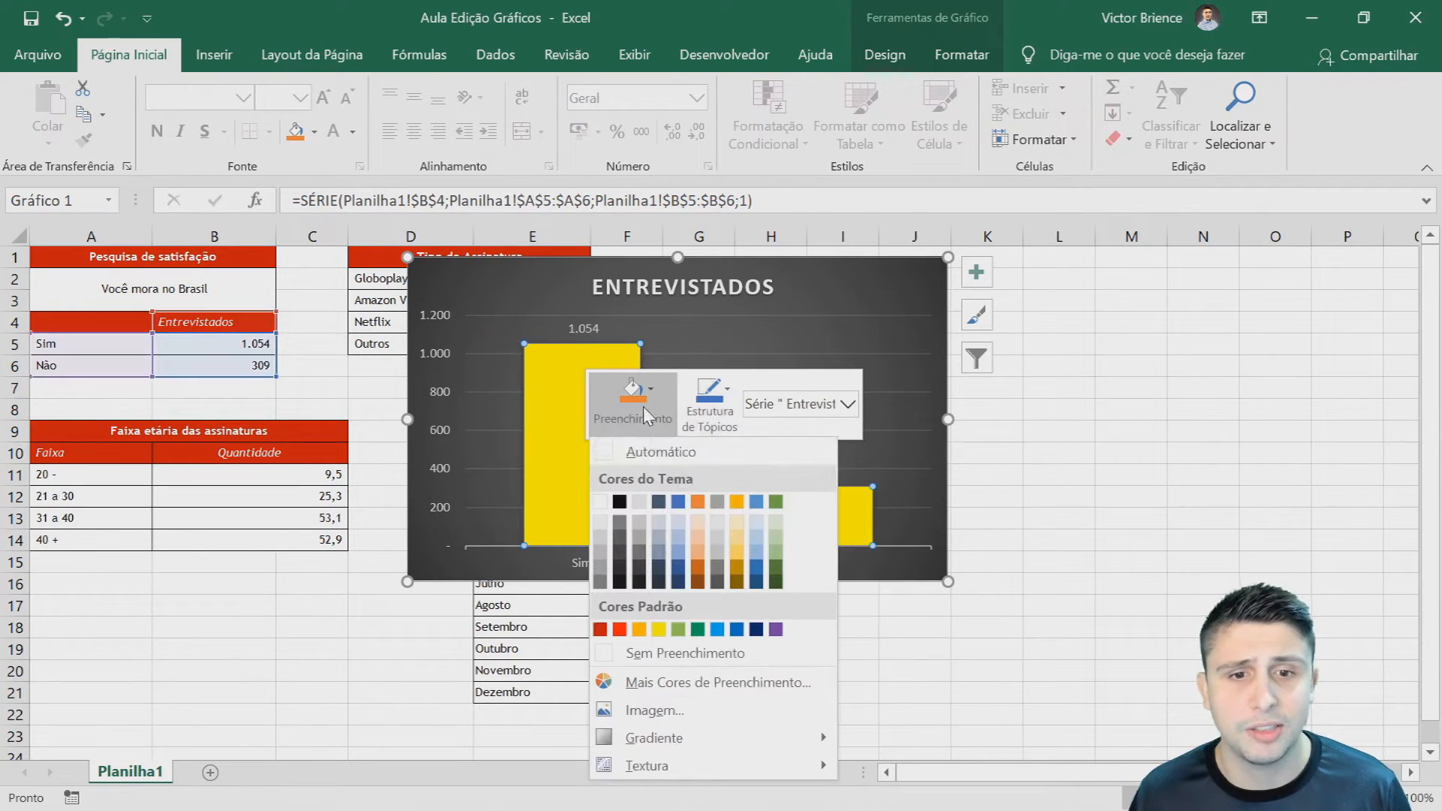
pyautogui.click(600, 630)
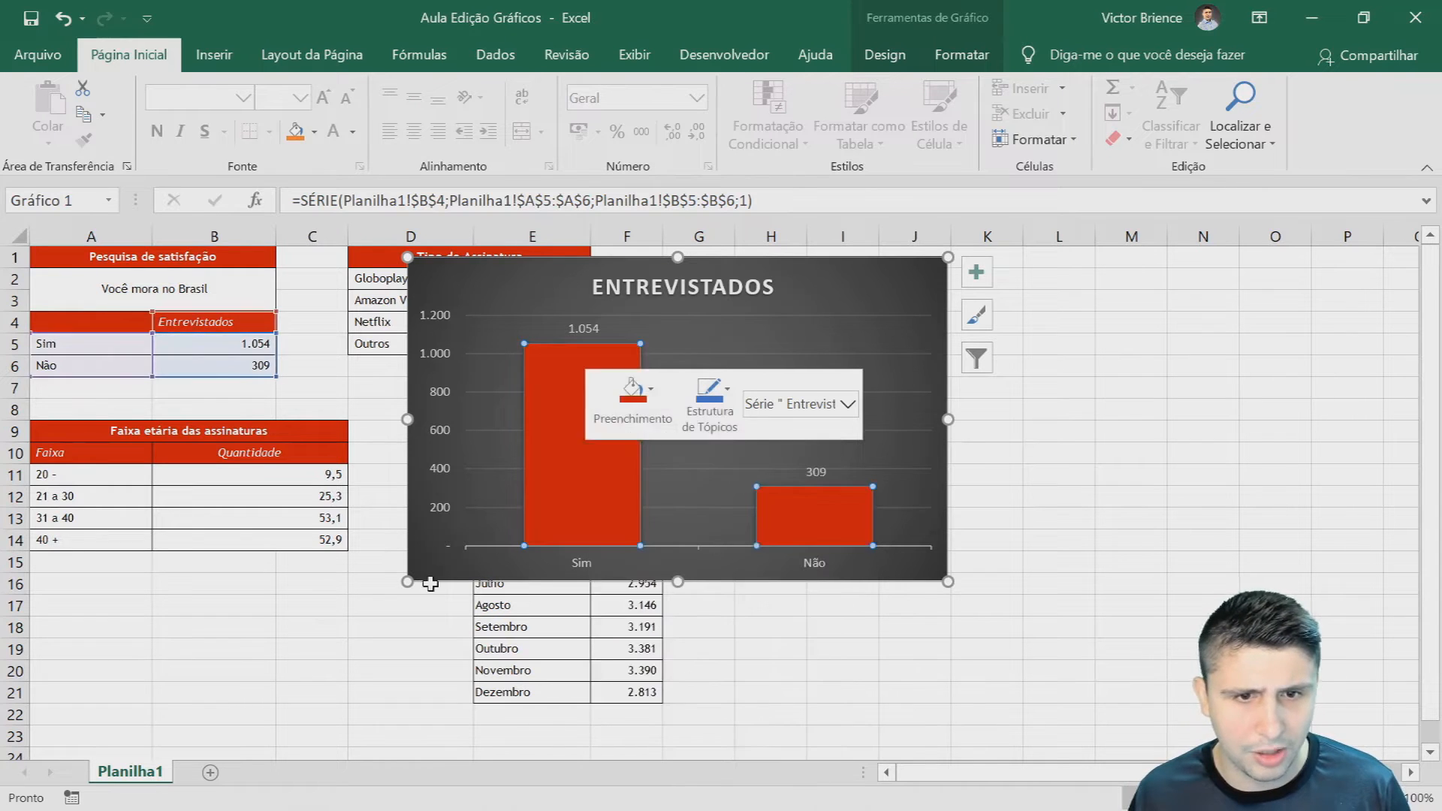
pyautogui.click(1109, 411)
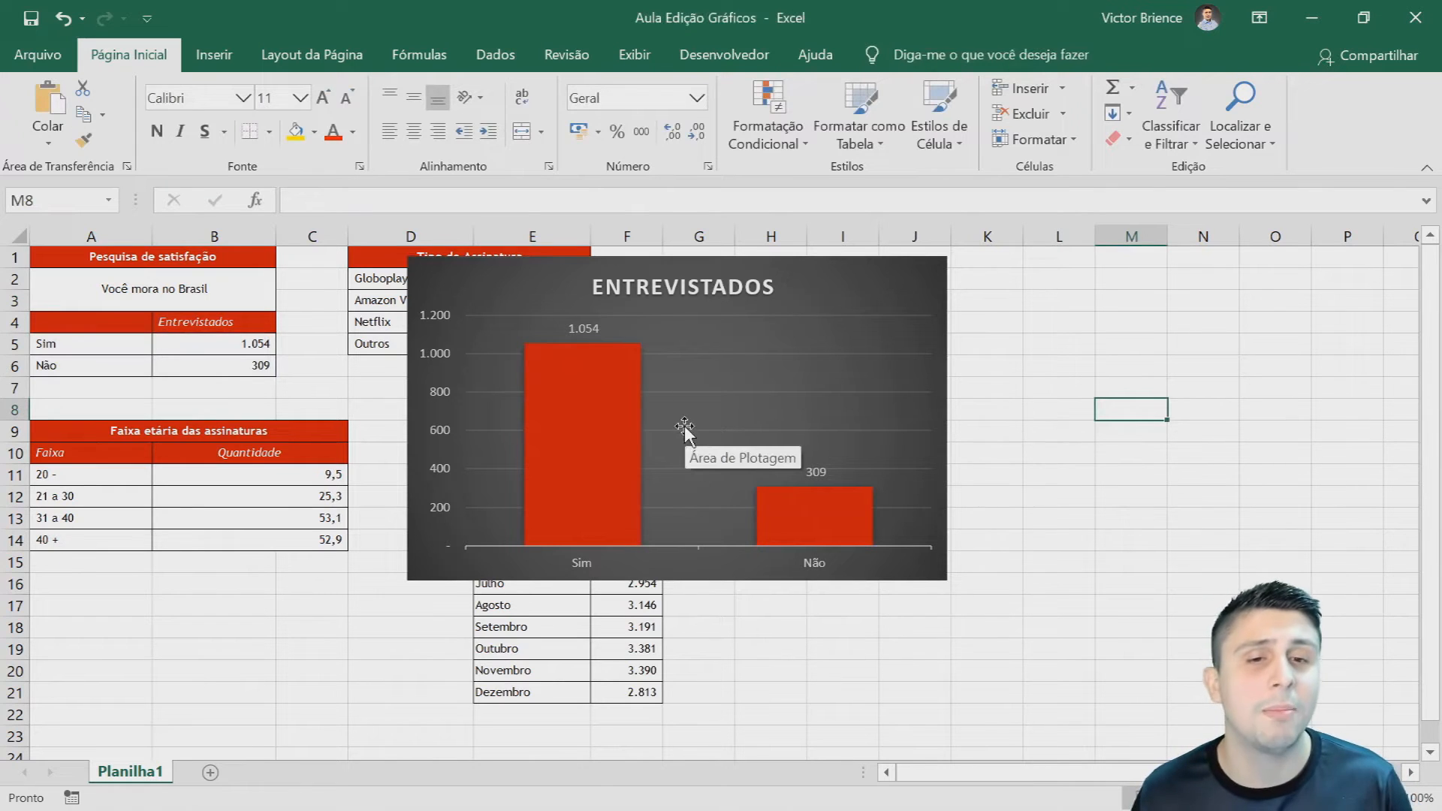
# - Look at the fill and border options for the chart's data labels, and close the label formatting
pyautogui.click(584, 442)
pyautogui.rightClick(585, 442)
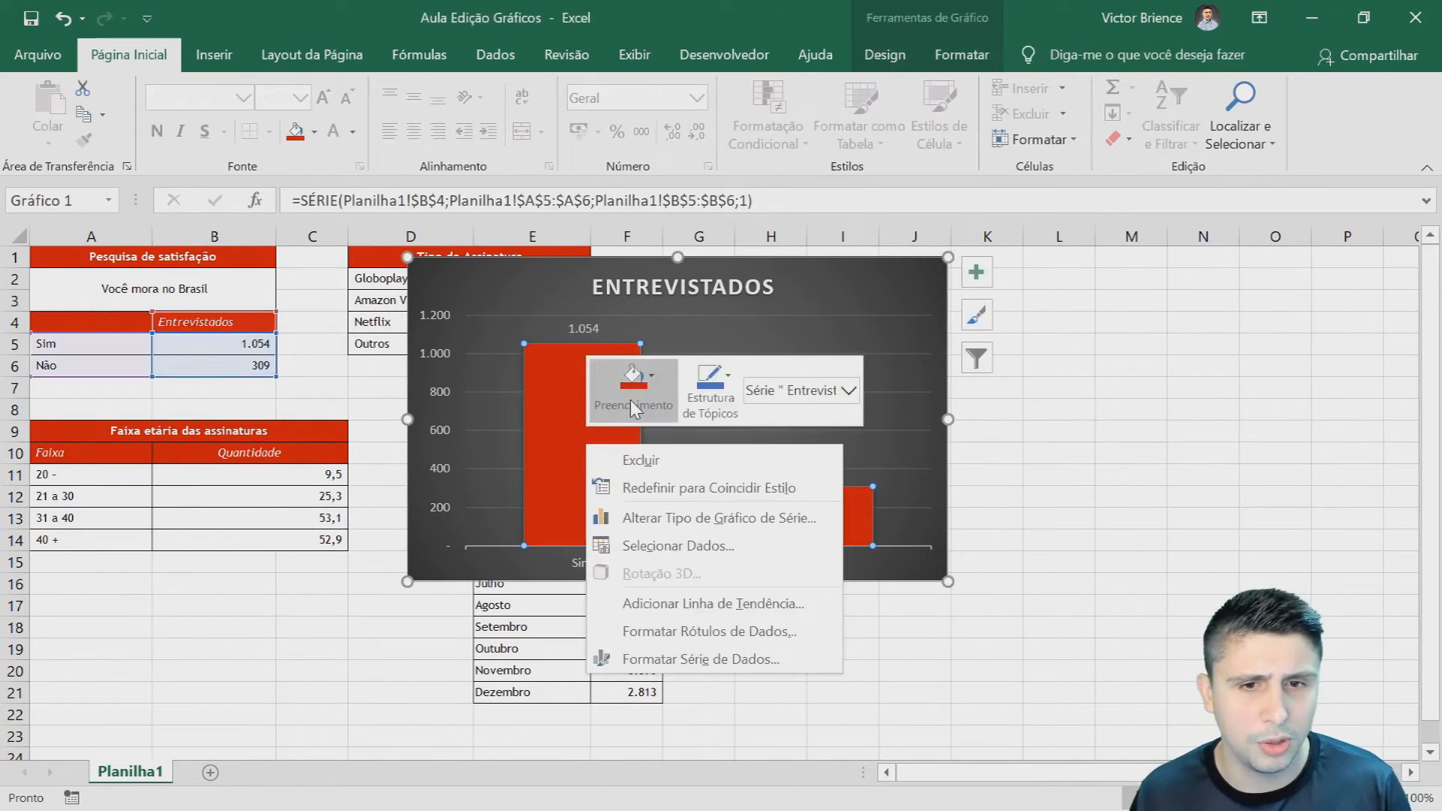
pyautogui.click(673, 638)
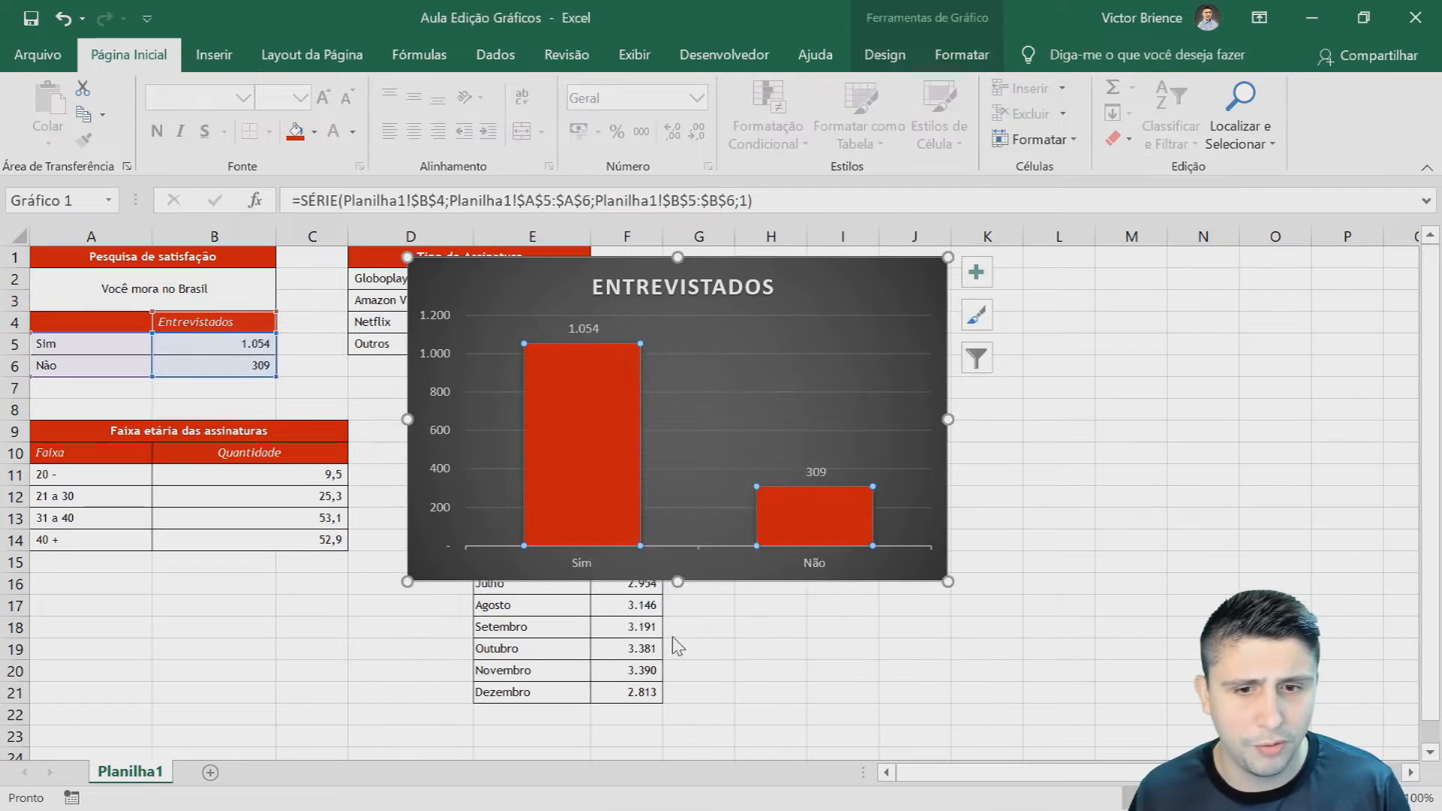
pyautogui.click(1152, 324)
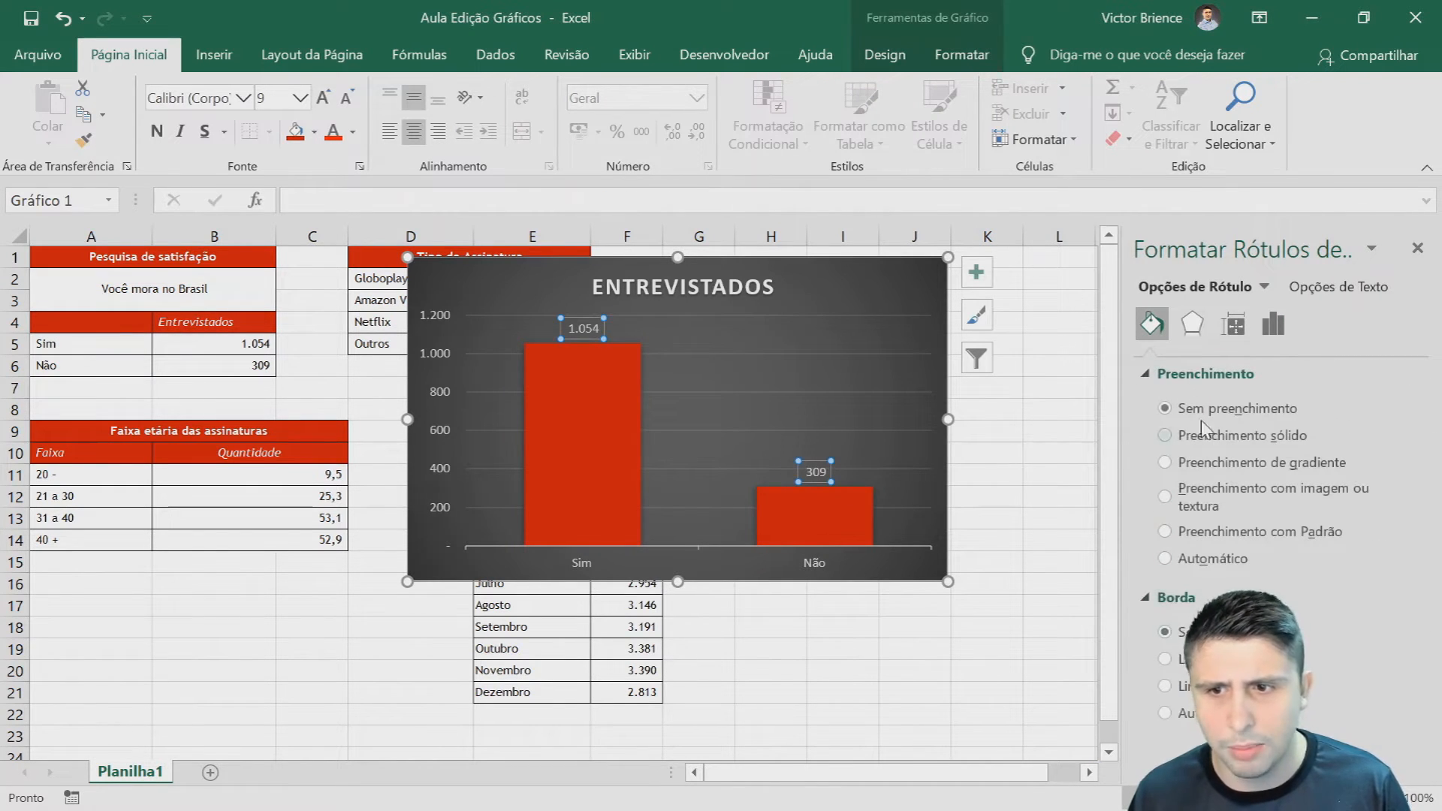
pyautogui.click(1418, 249)
# - Try a yellow fill on both columns, set them back to red and close the series formatting
pyautogui.doubleClick(576, 440)
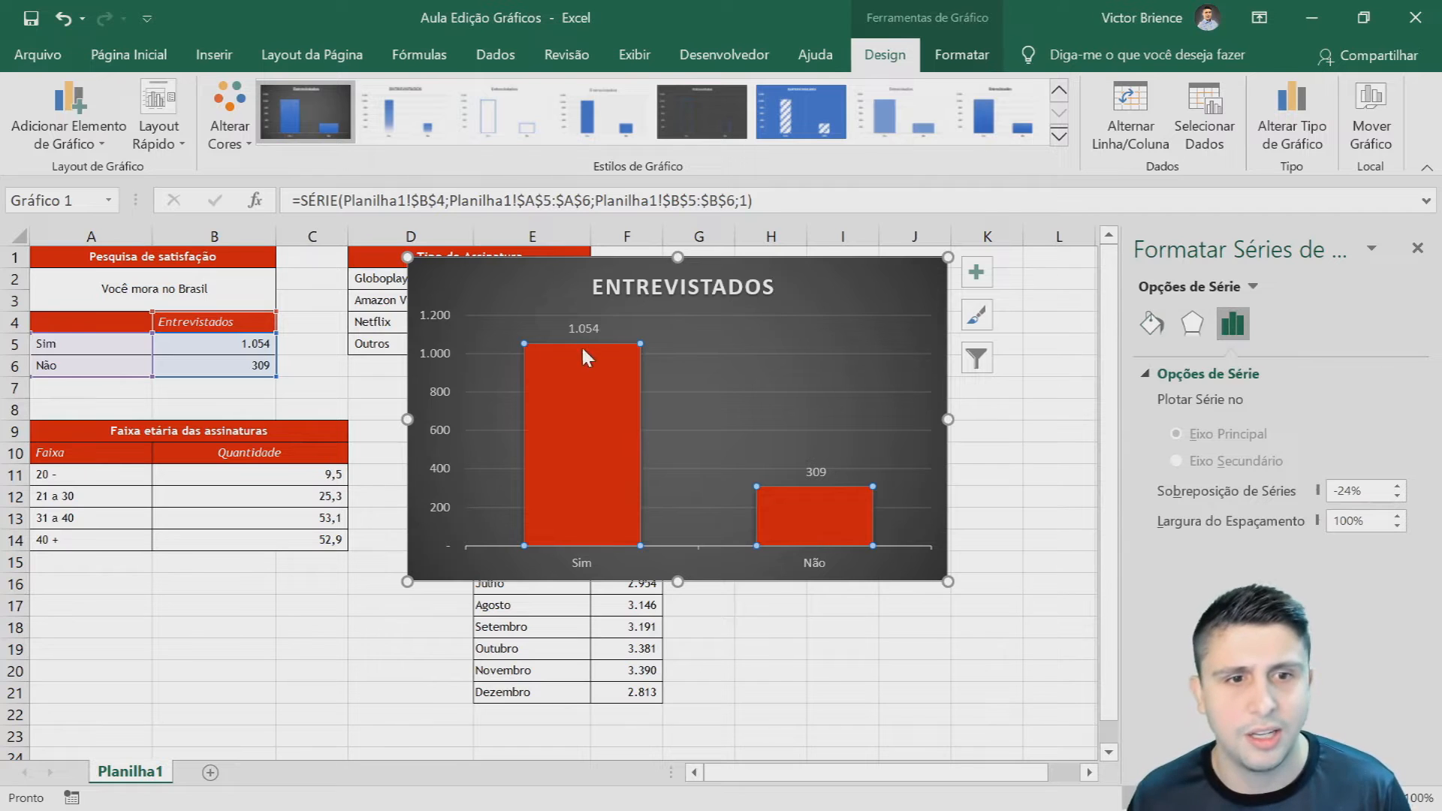
pyautogui.click(1162, 335)
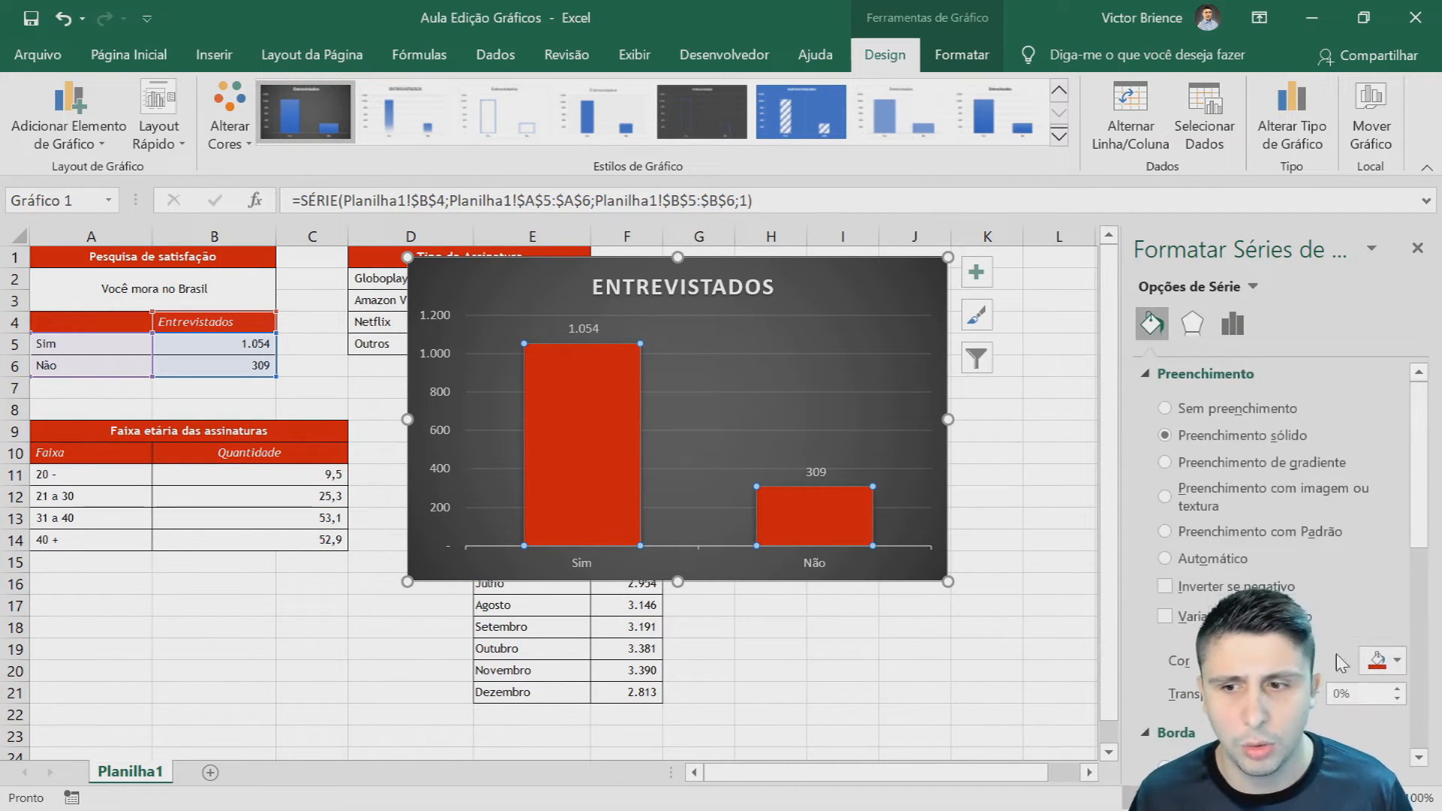
pyautogui.click(1379, 660)
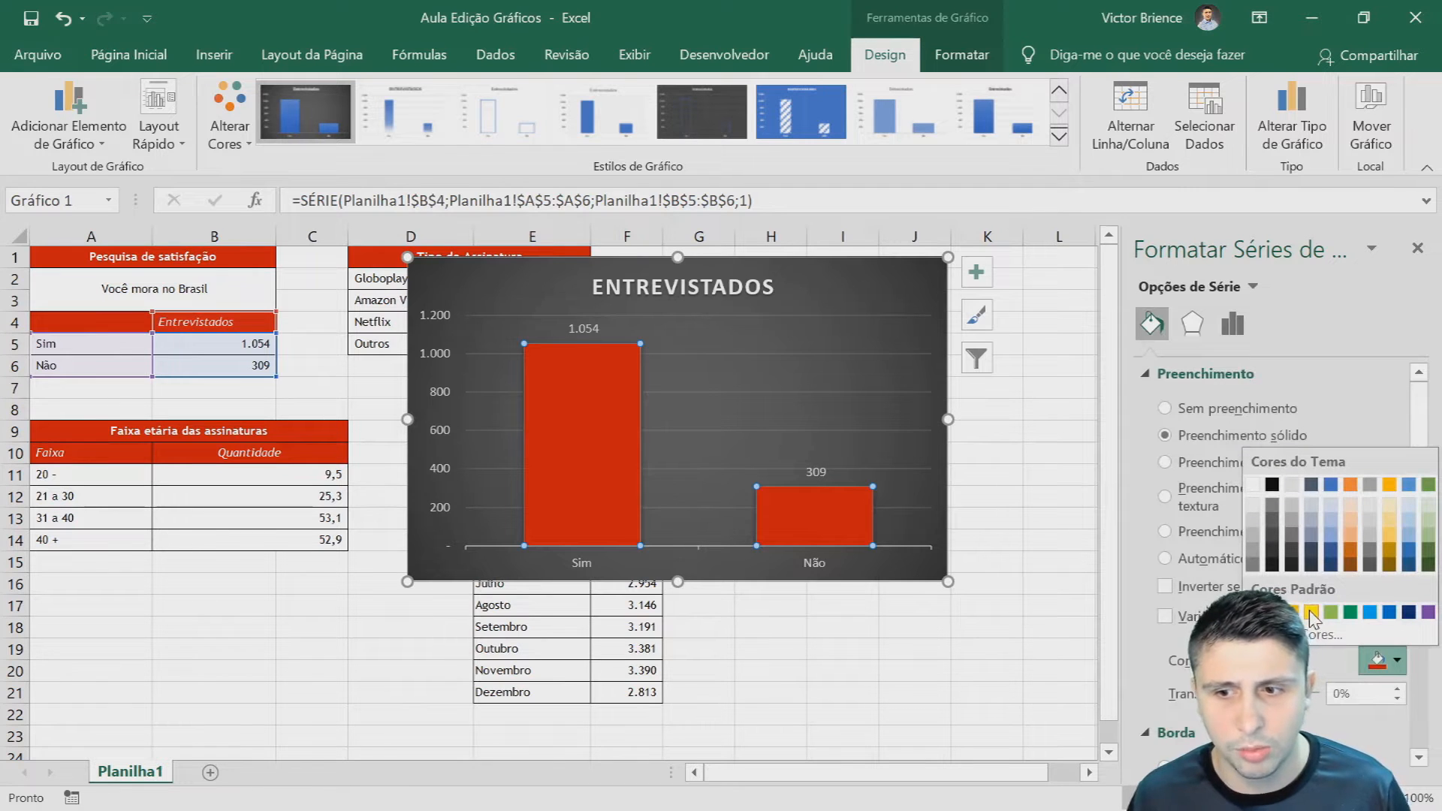
pyautogui.click(1311, 611)
pyautogui.click(1379, 660)
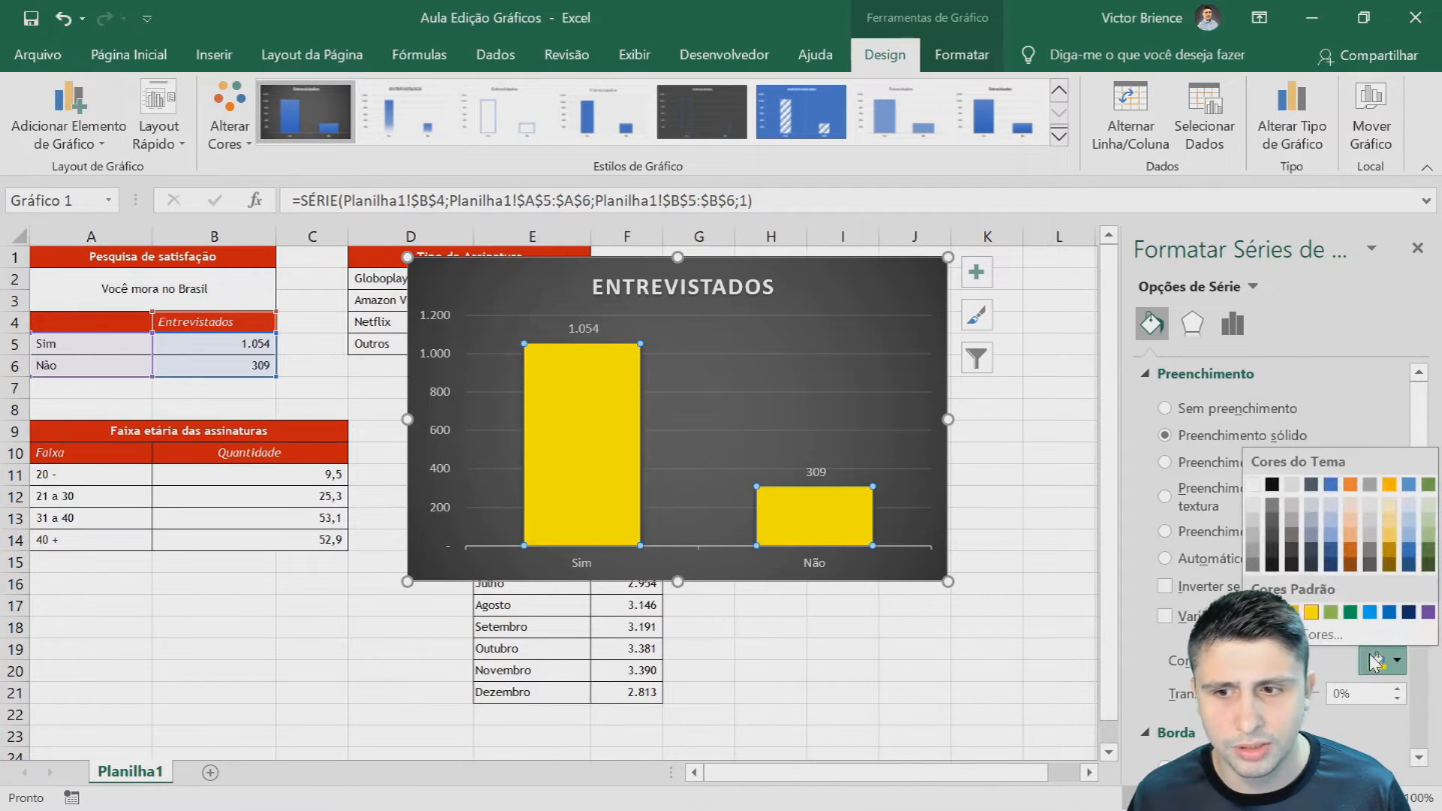
pyautogui.click(1272, 611)
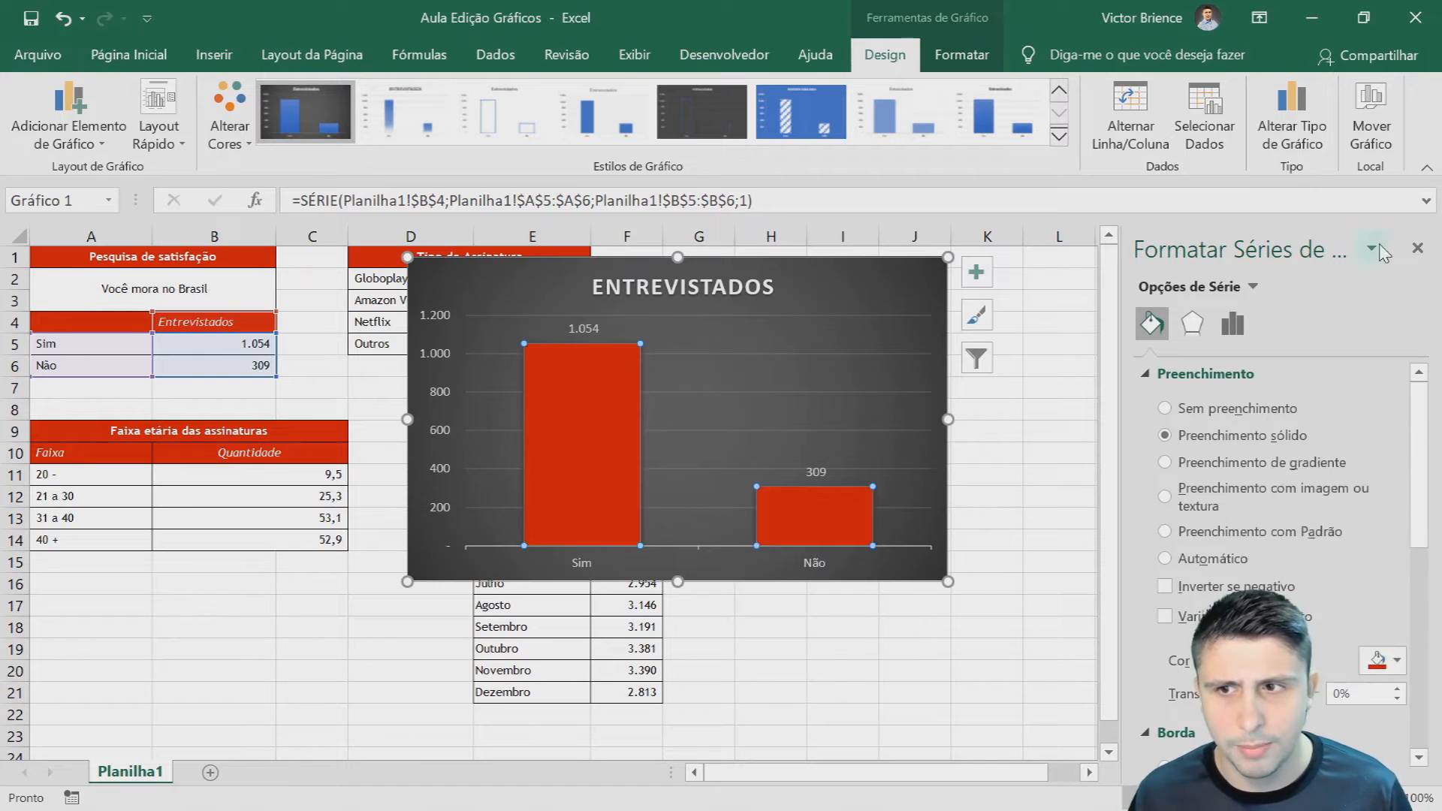
pyautogui.click(1418, 248)
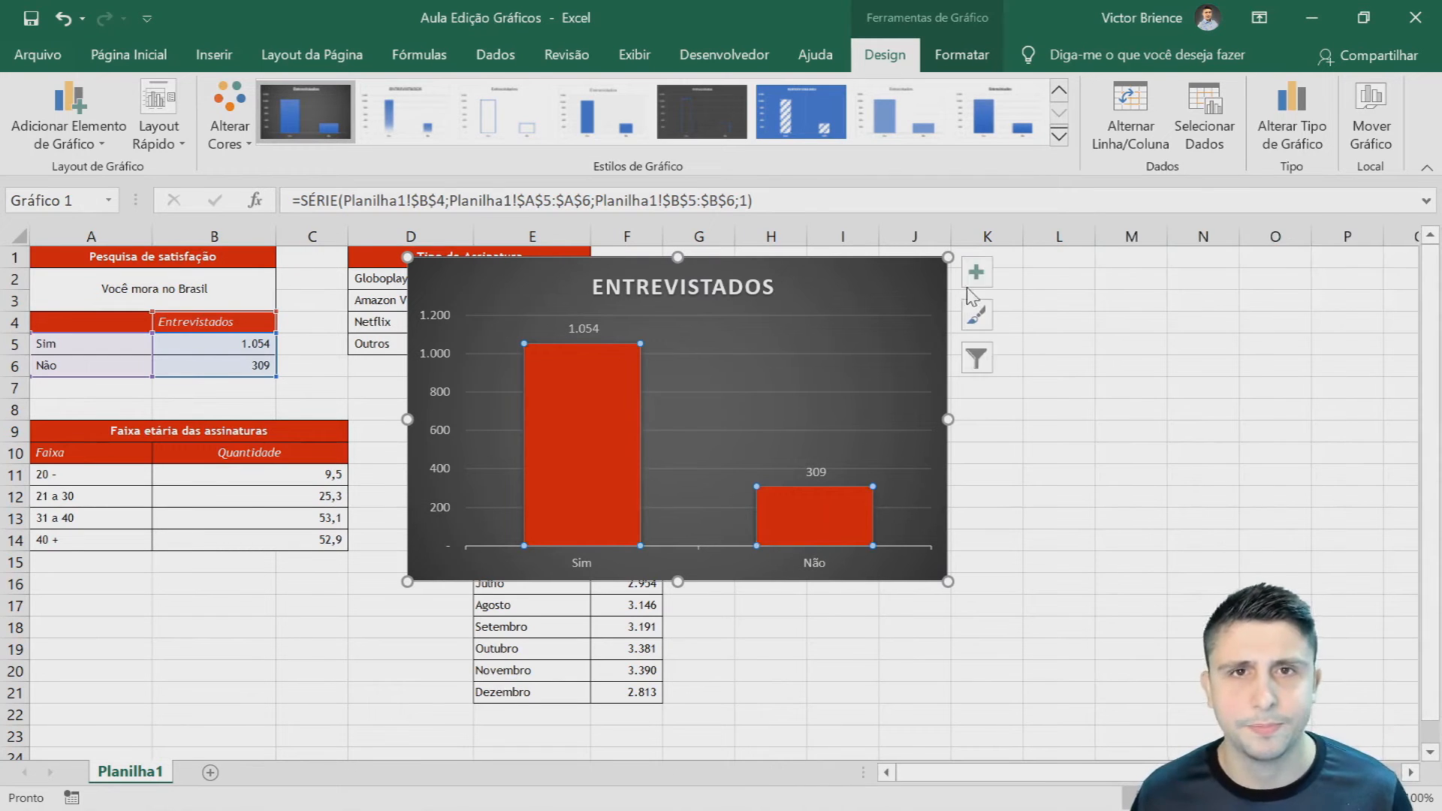
pyautogui.press('Escape')
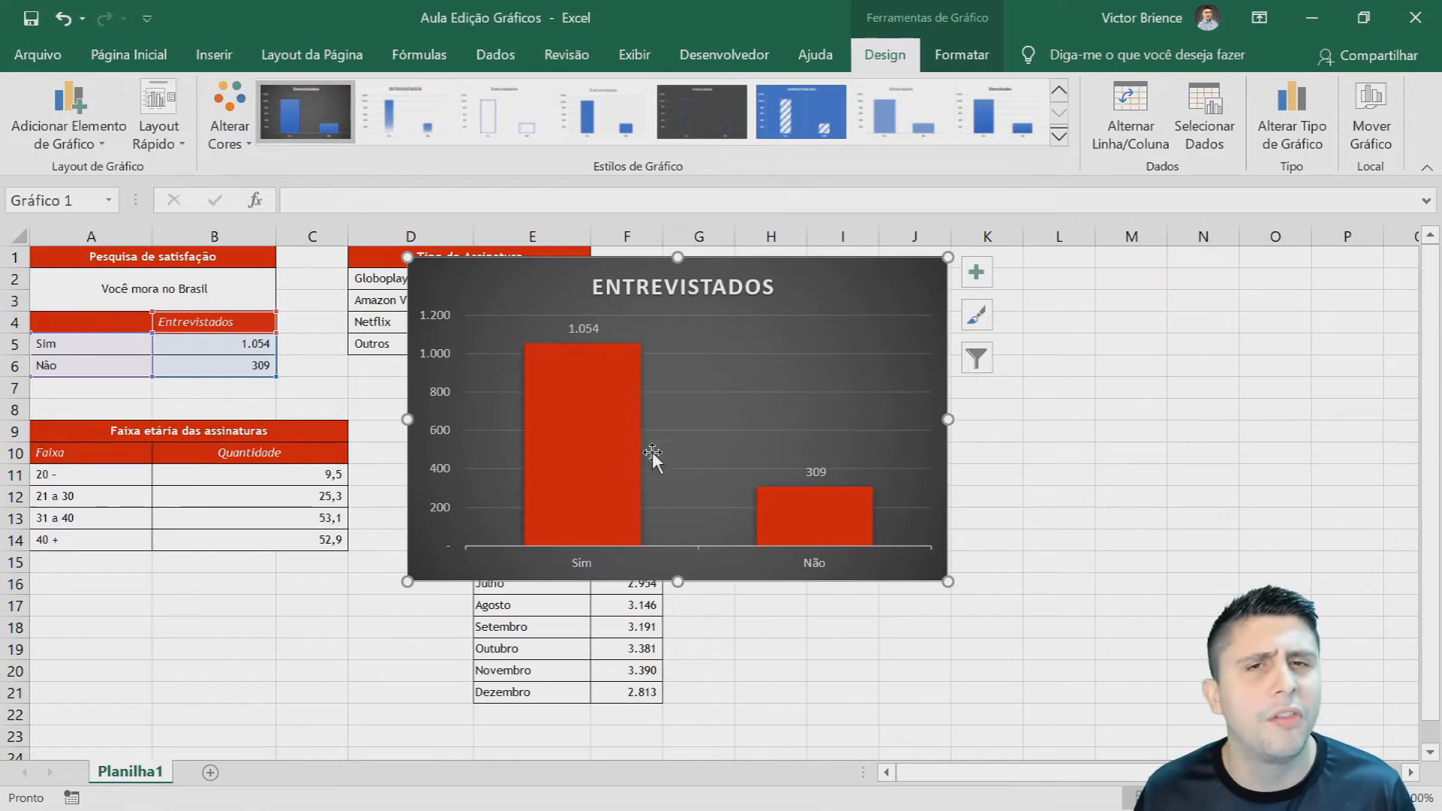
# - Move the chart to a new sheet named Gráfico1 and place that sheet after Planilha1
pyautogui.rightClick(518, 345)
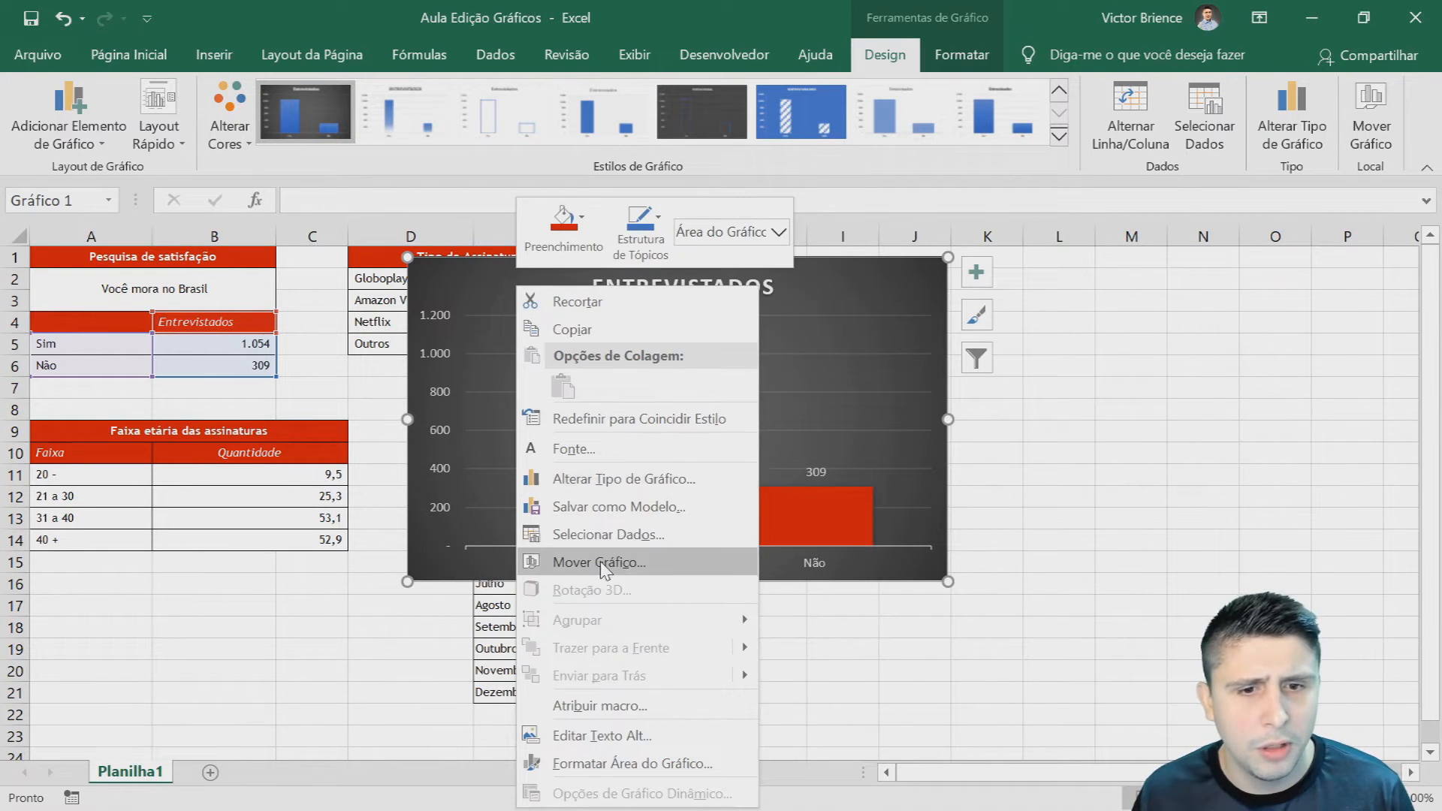
pyautogui.click(619, 558)
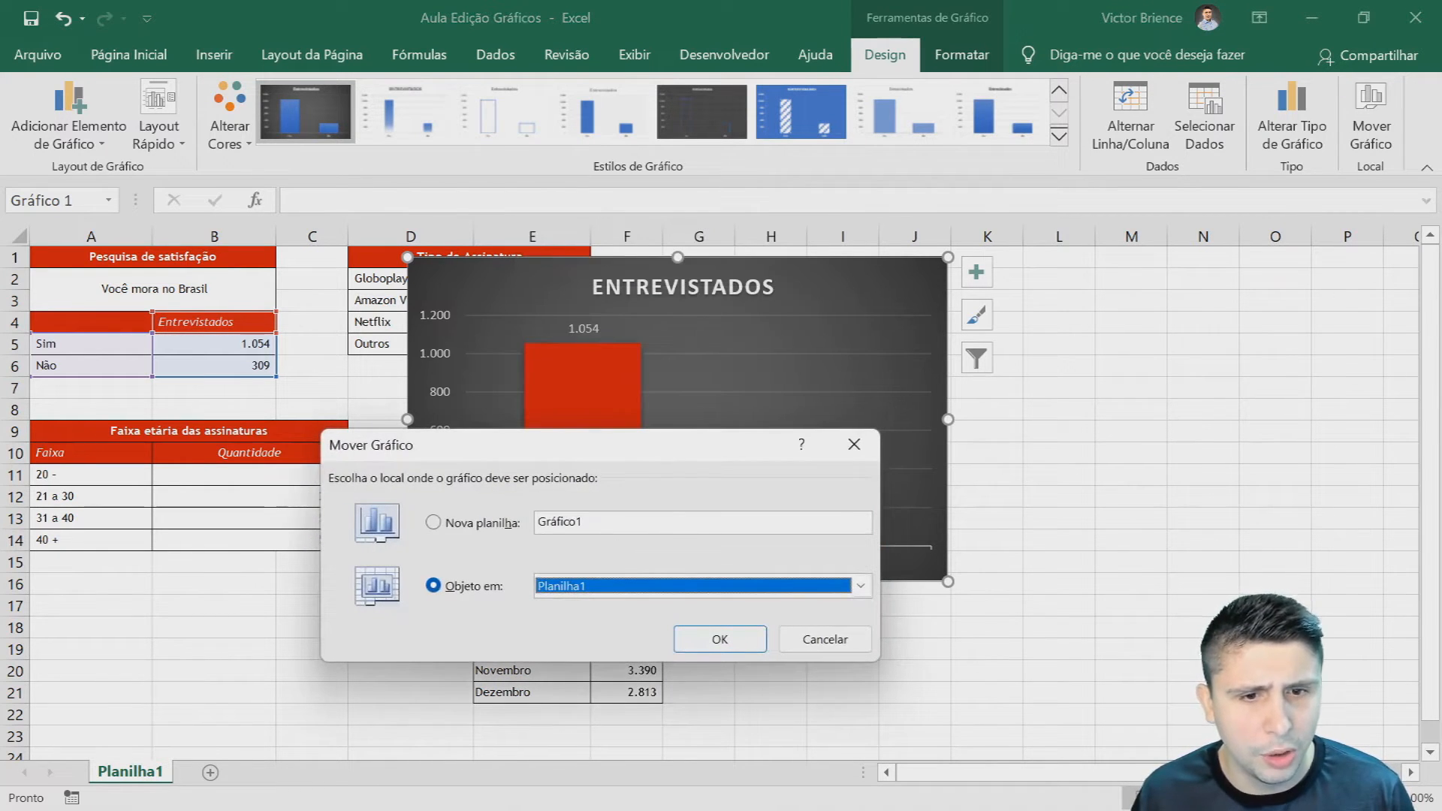
pyautogui.click(607, 523)
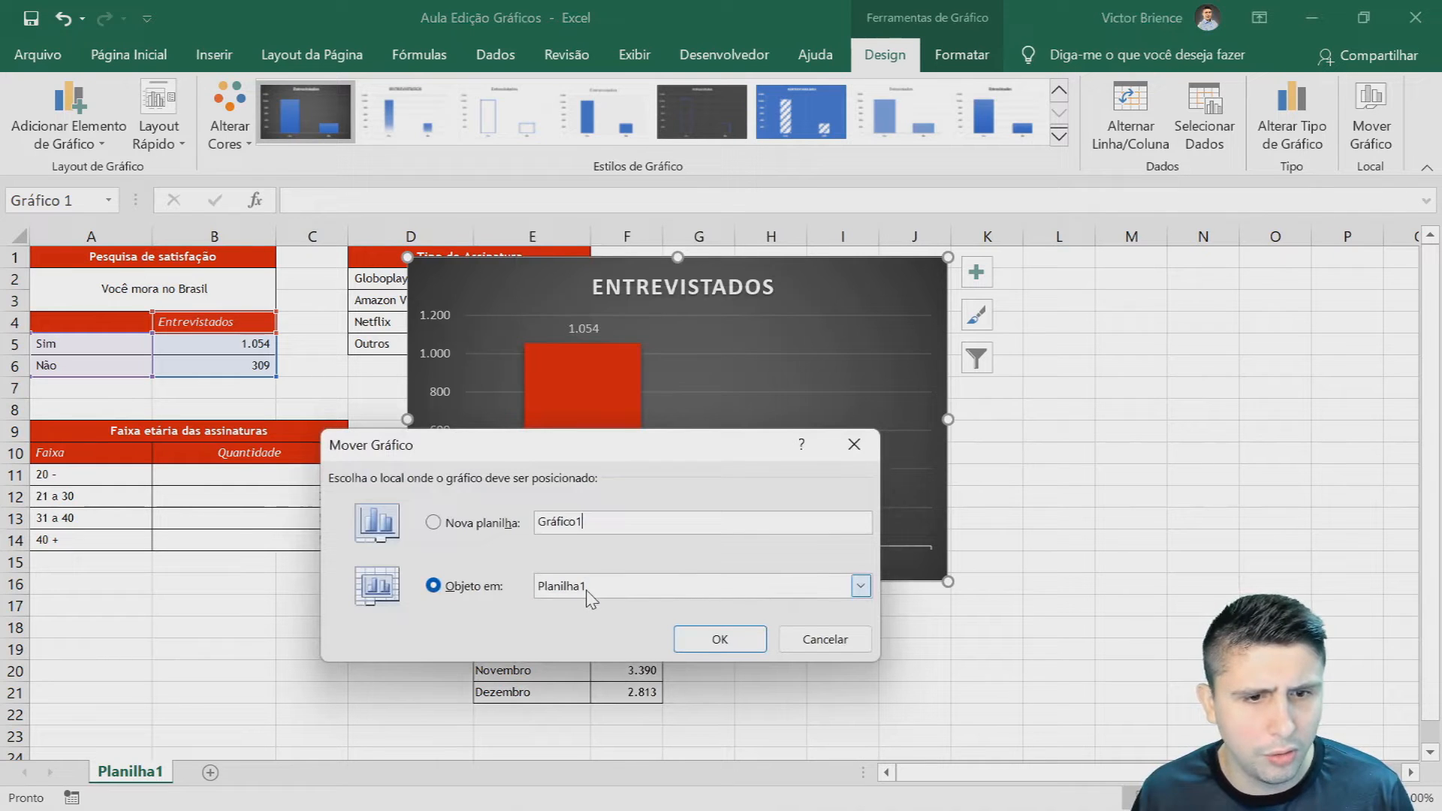
pyautogui.click(443, 530)
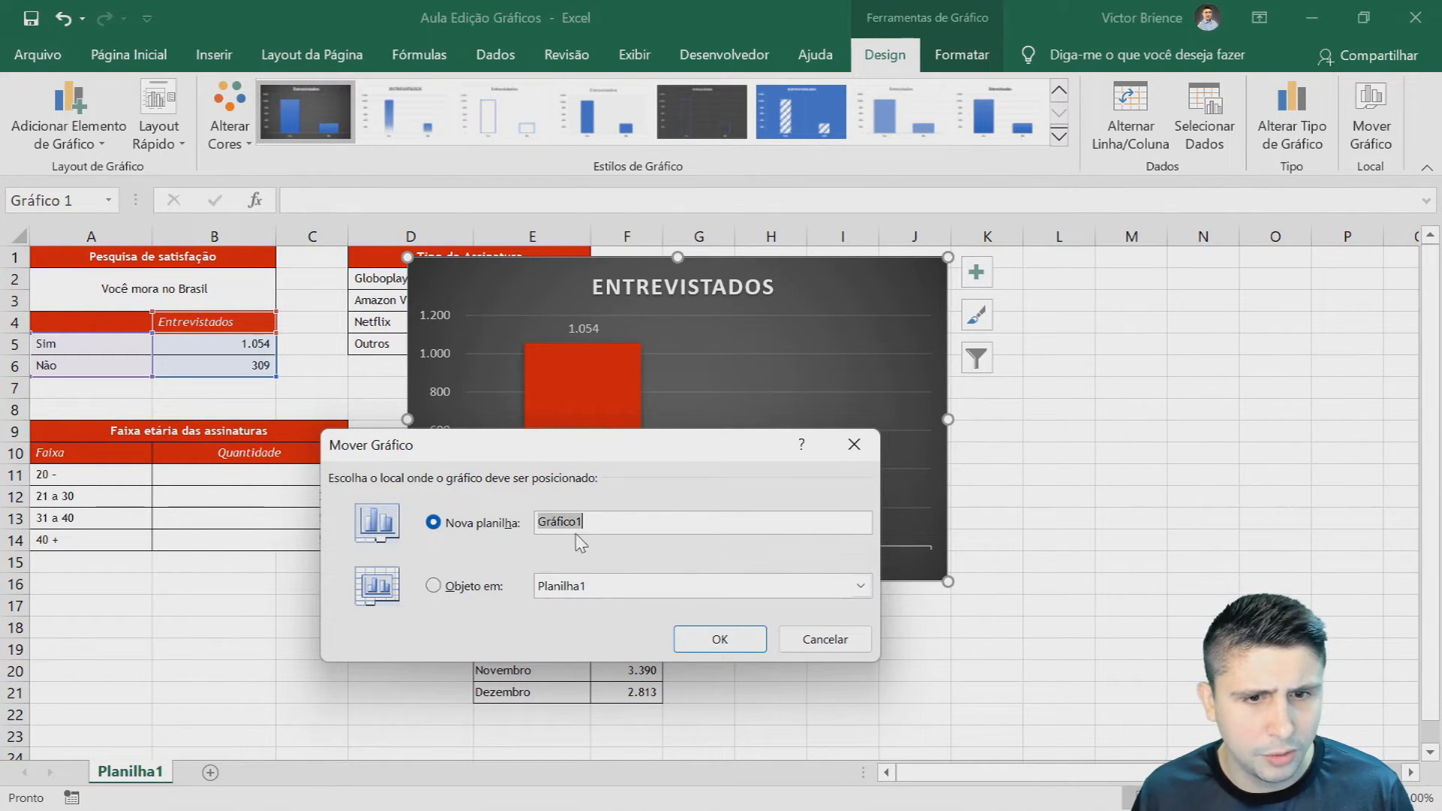
pyautogui.click(703, 642)
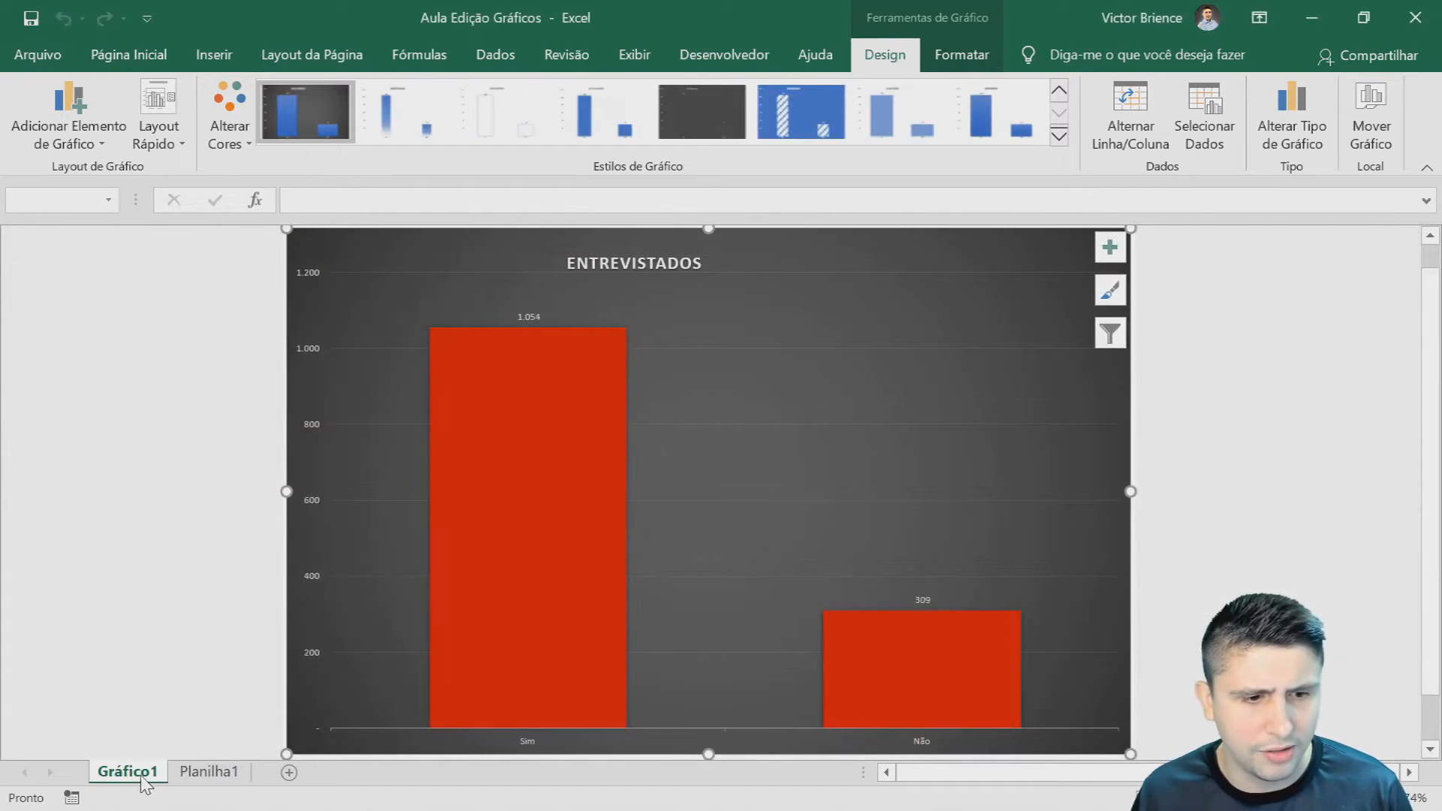
pyautogui.moveTo(258, 789); pyautogui.dragTo(240, 785)
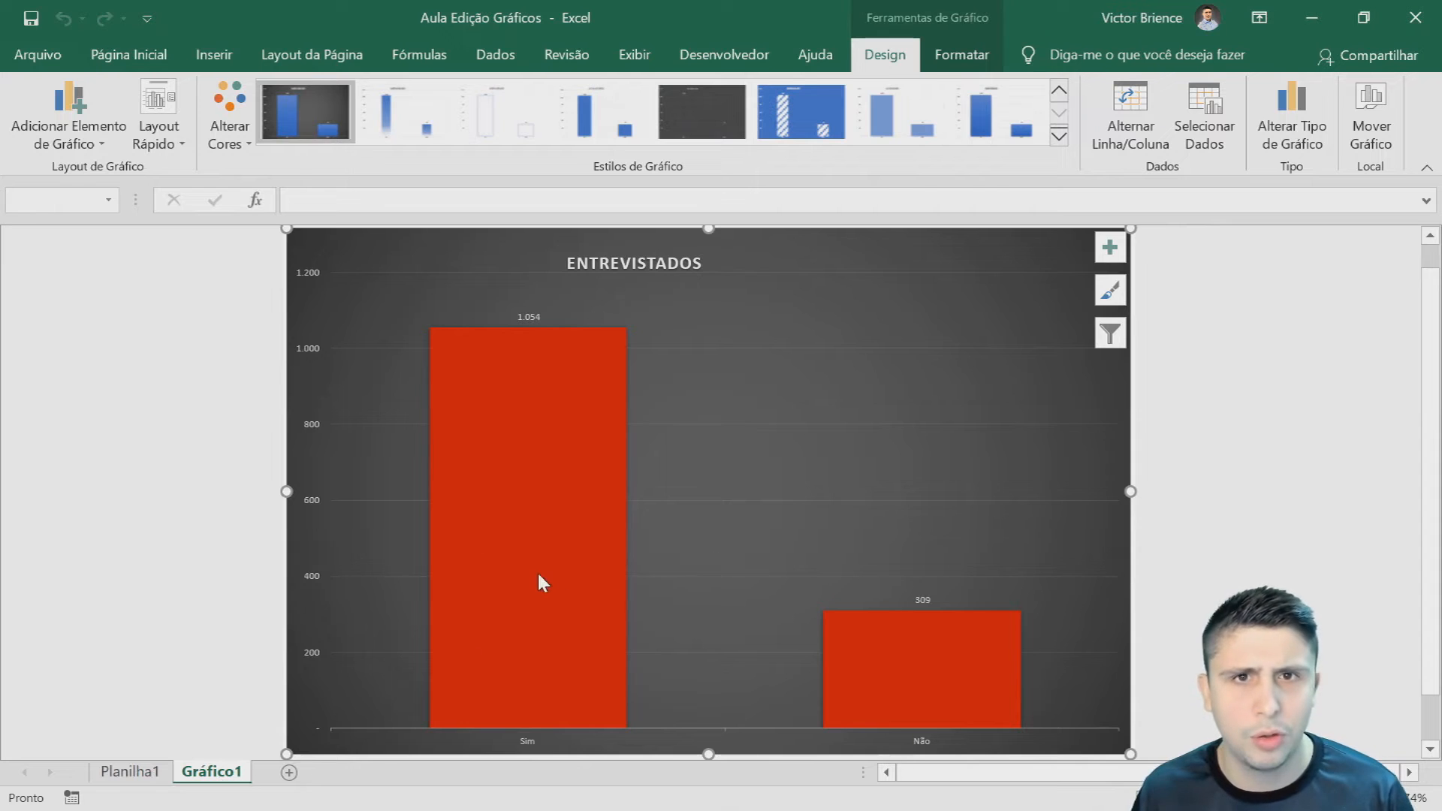
# - Insert a 3D pie chart from the Tipo de Assinatura table (D1:E5) on Planilha1
pyautogui.click(130, 771)
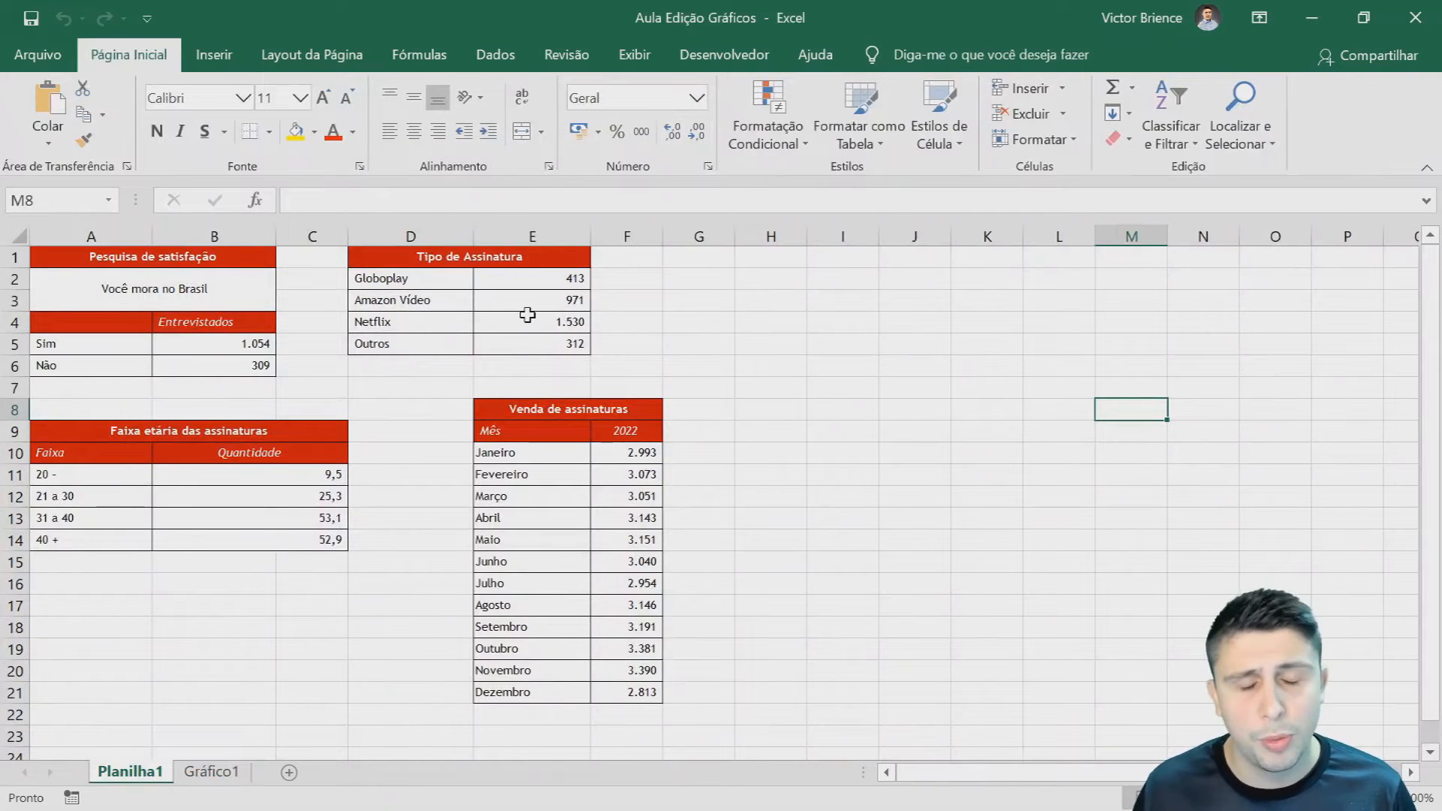
pyautogui.moveTo(398, 258); pyautogui.dragTo(496, 343)
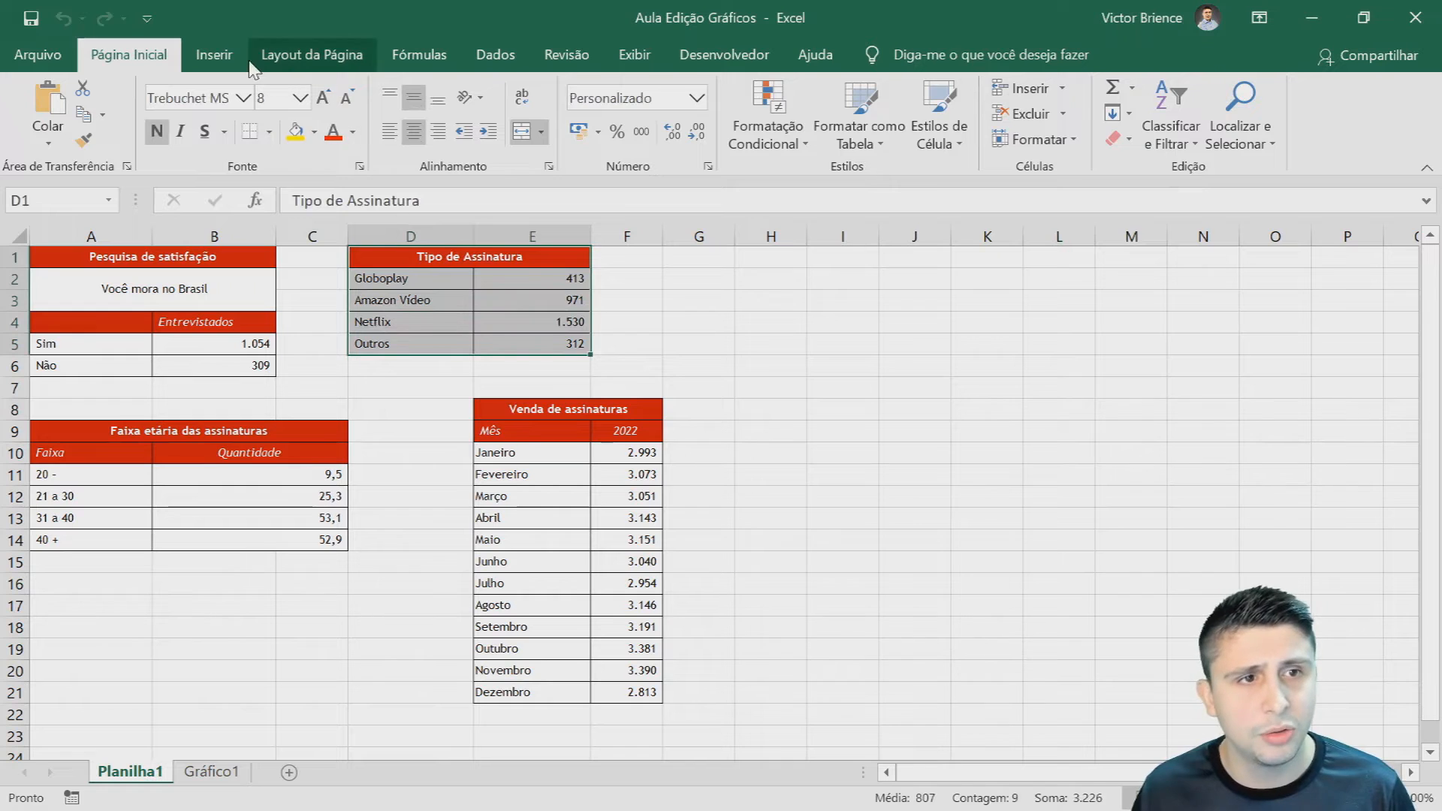
pyautogui.click(216, 56)
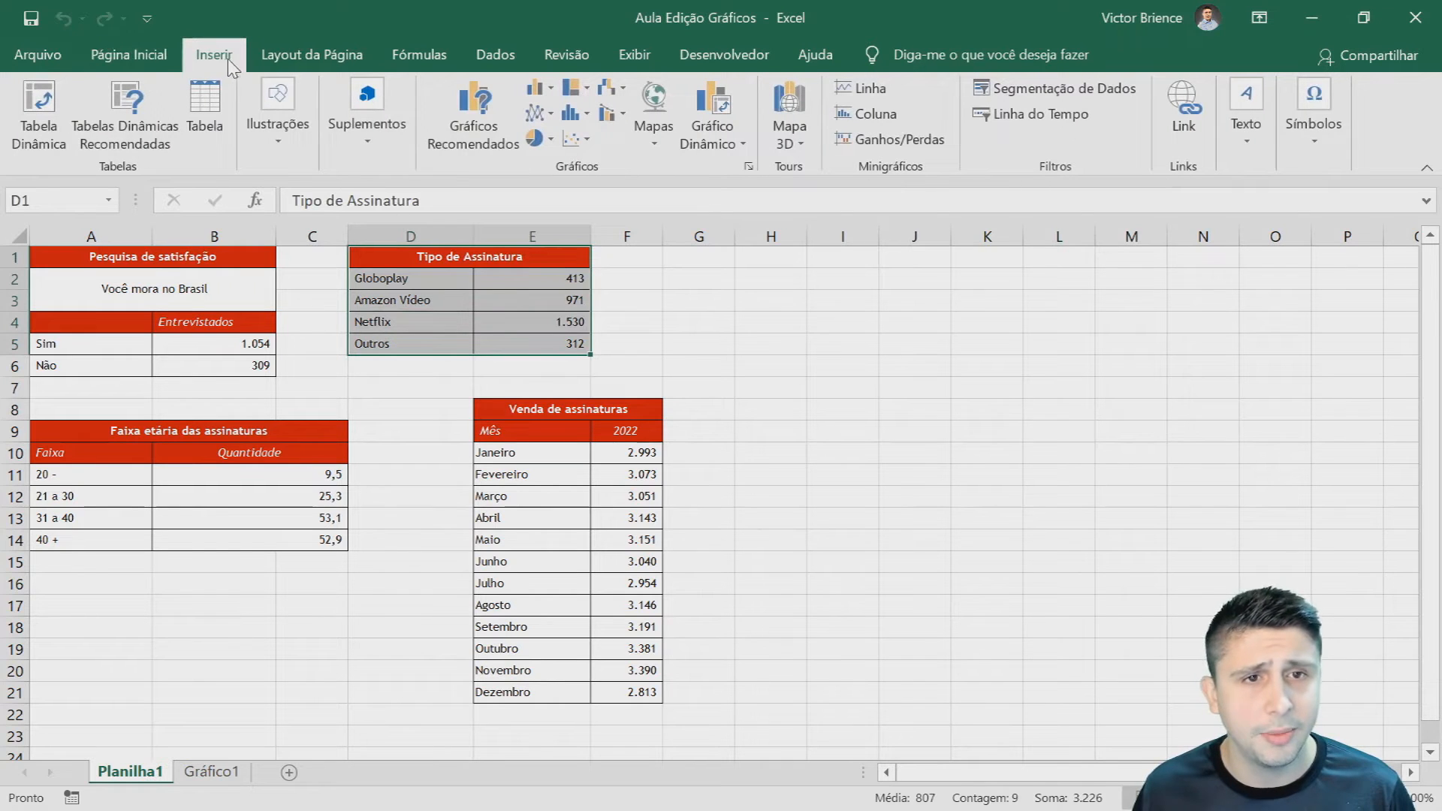
pyautogui.click(548, 141)
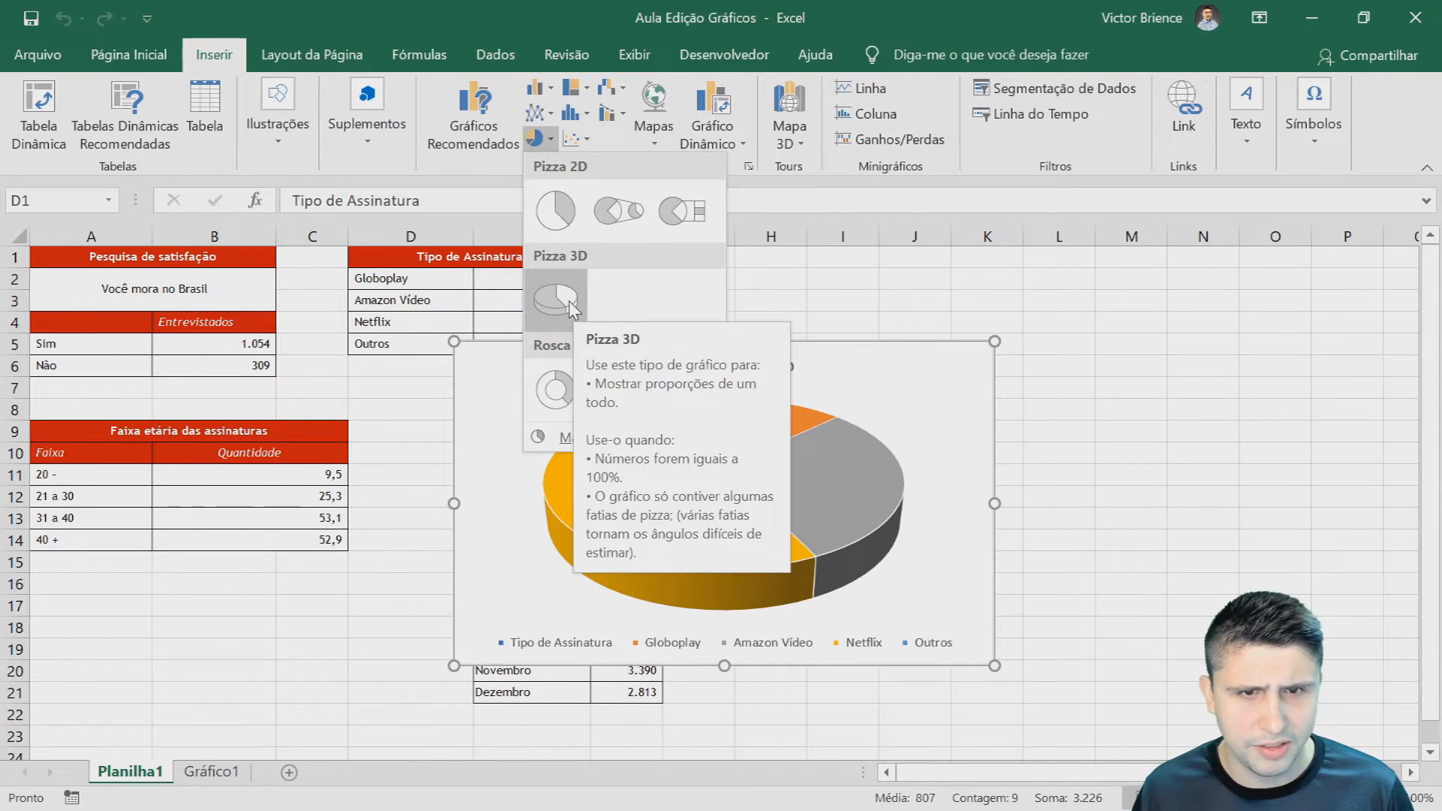
pyautogui.click(573, 309)
# - Enlarge the pie chart, reposition it near the top of the sheet and apply the Estilo 3 chart style
pyautogui.moveTo(856, 374); pyautogui.dragTo(723, 286)
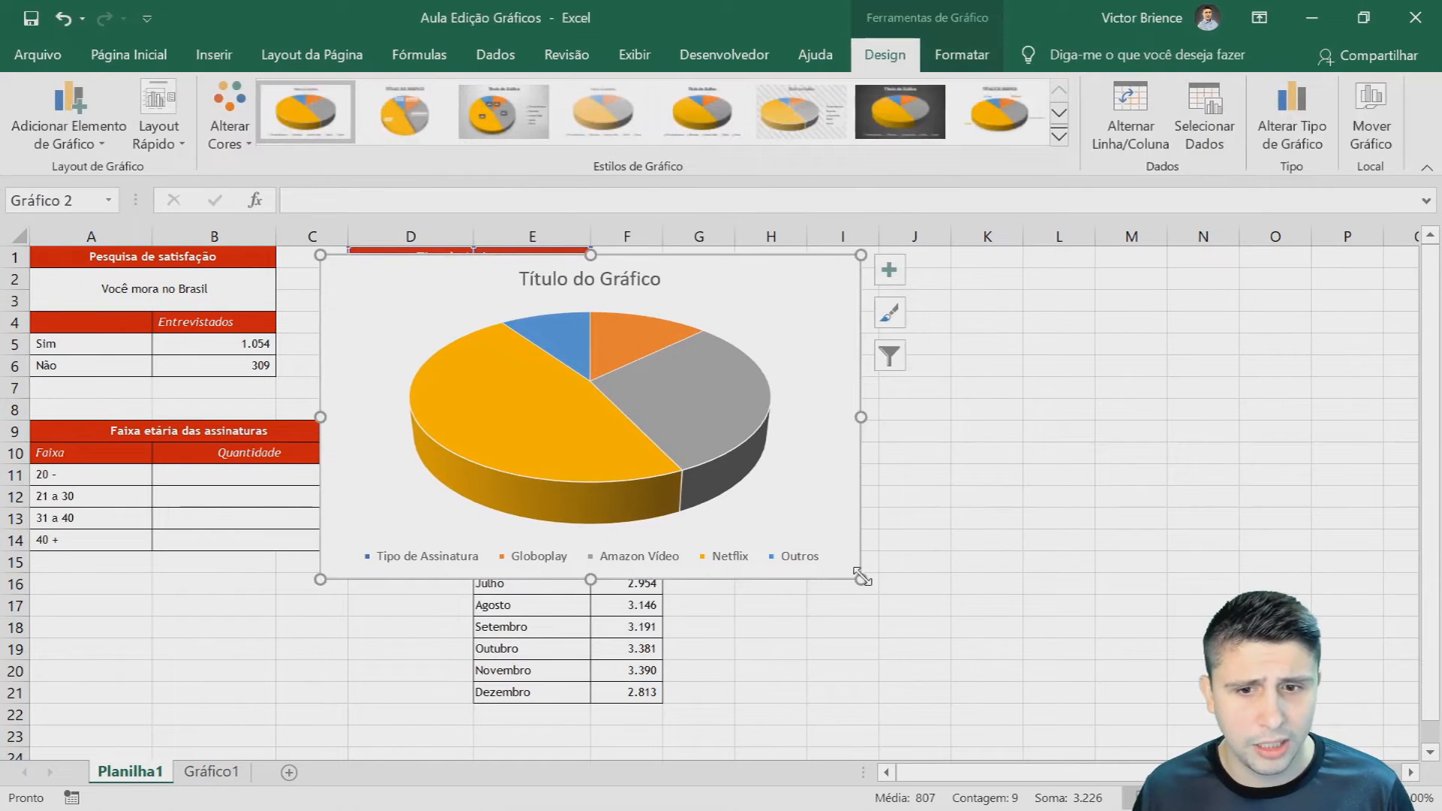
pyautogui.moveTo(861, 580); pyautogui.dragTo(1019, 697)
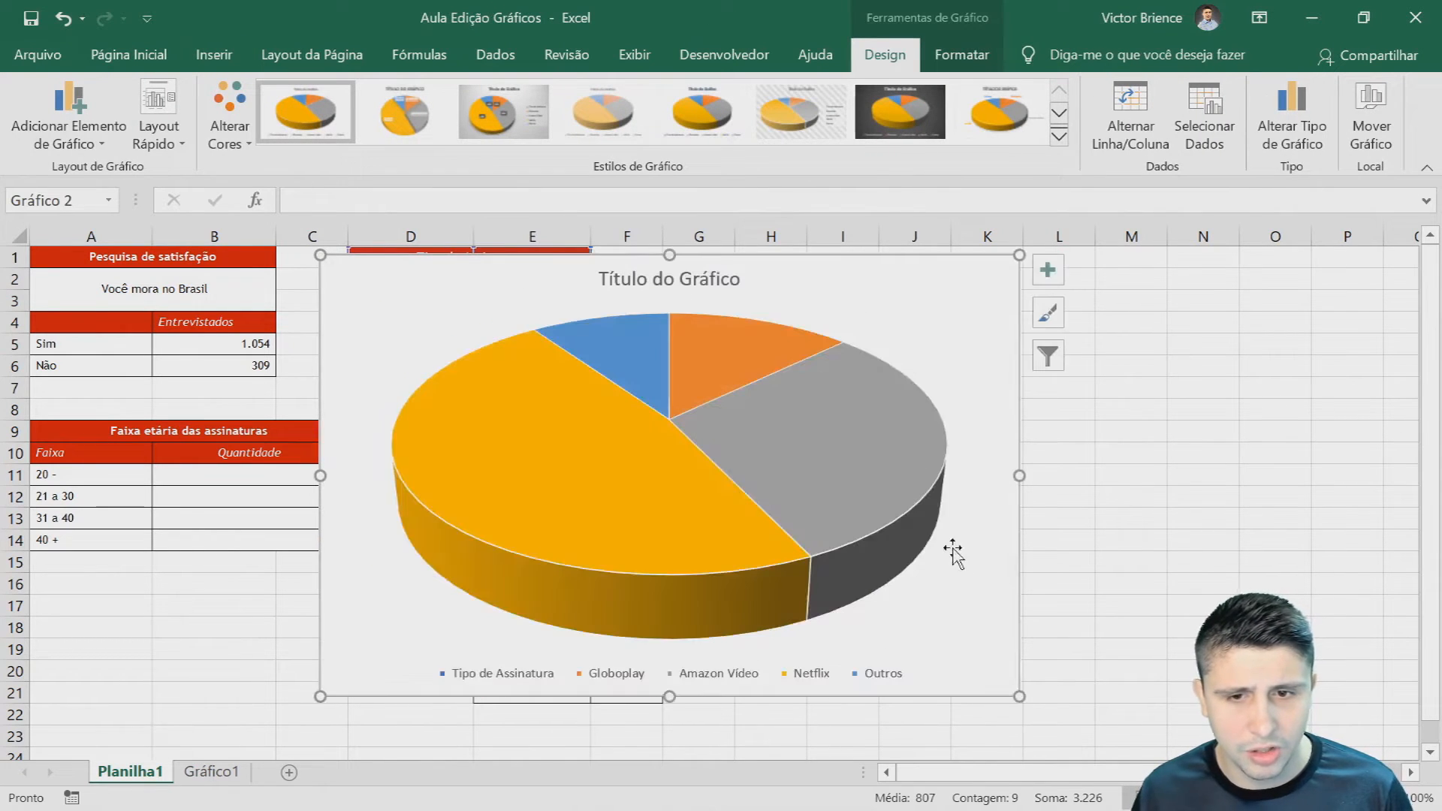
pyautogui.moveTo(907, 295); pyautogui.dragTo(839, 287)
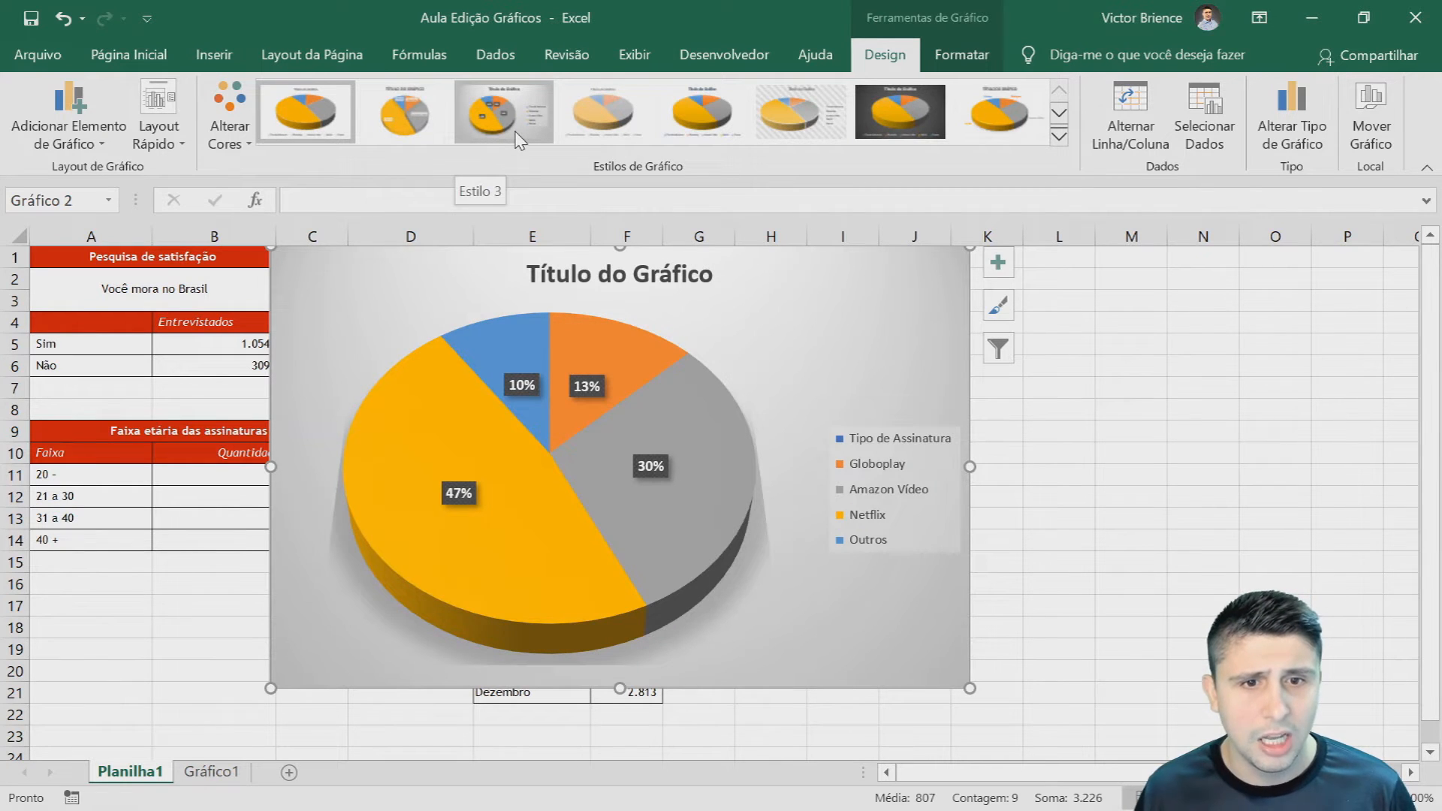
pyautogui.click(517, 141)
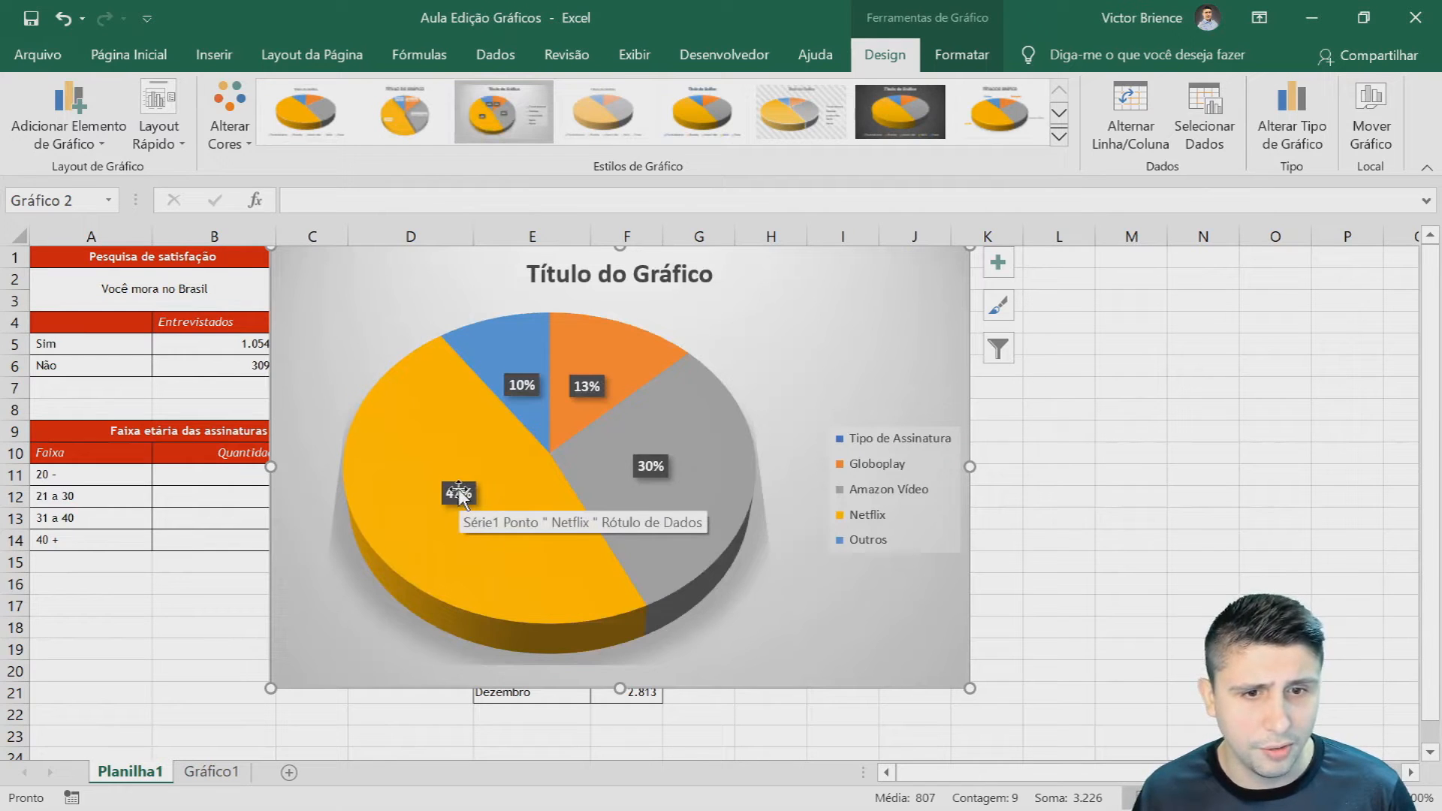
# - Replace the pie chart's title with "Tipo de Assinatura"
pyautogui.click(612, 274)
pyautogui.click(660, 275)
pyautogui.moveTo(715, 275); pyautogui.dragTo(553, 278)
pyautogui.write('tIPO')
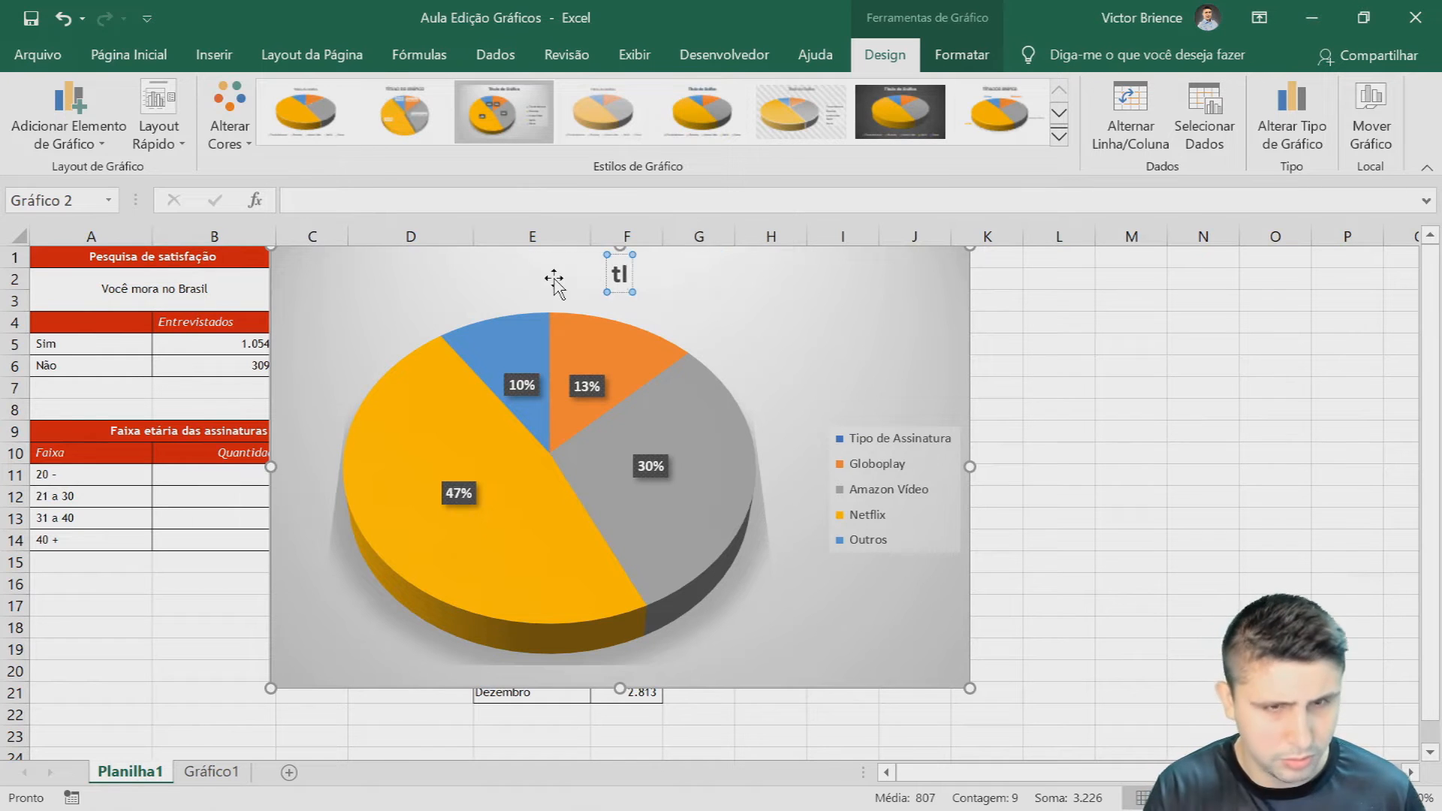
pyautogui.press('BackSpace')
pyautogui.press('BackSpace')
pyautogui.write('ipo de Assinatu')
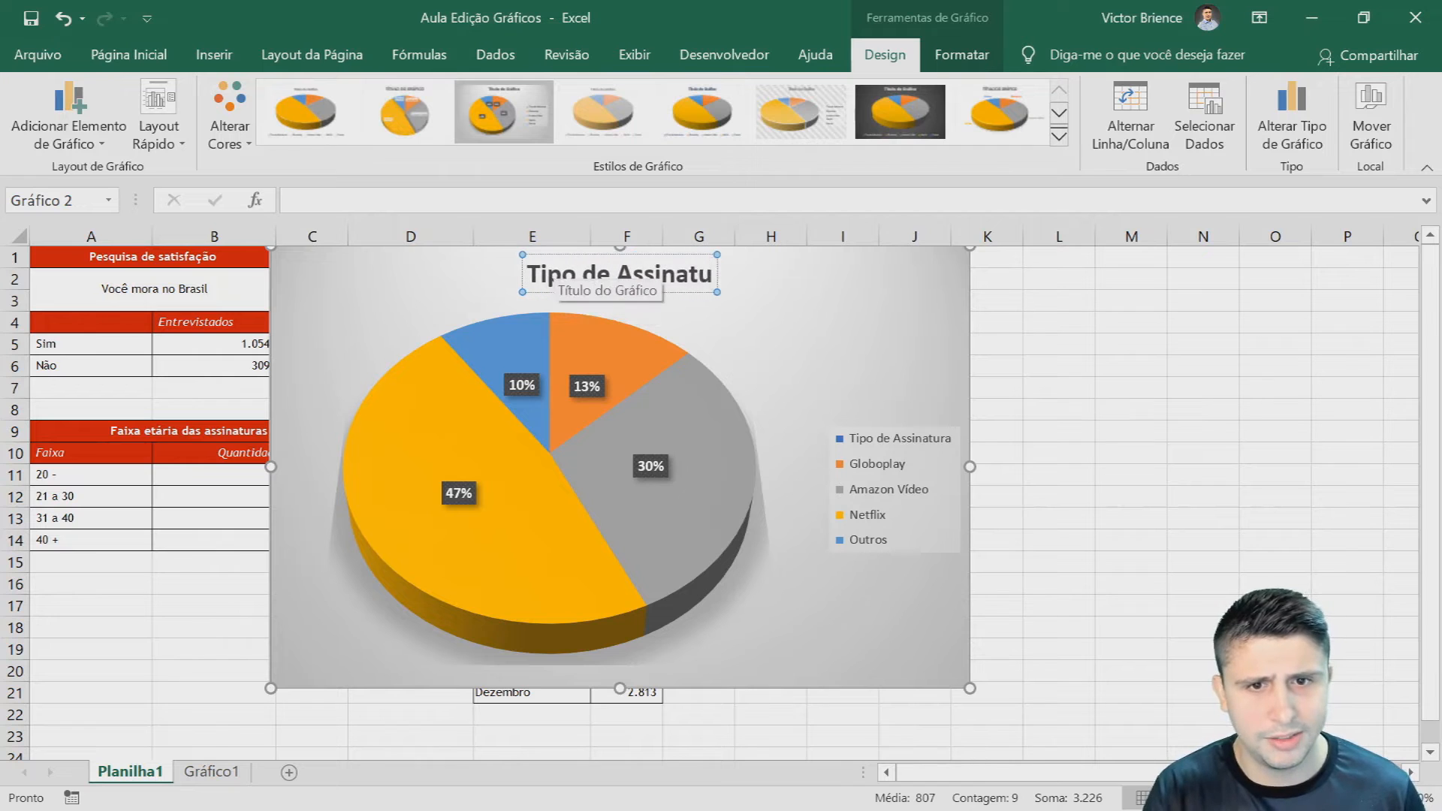
pyautogui.write('ra')
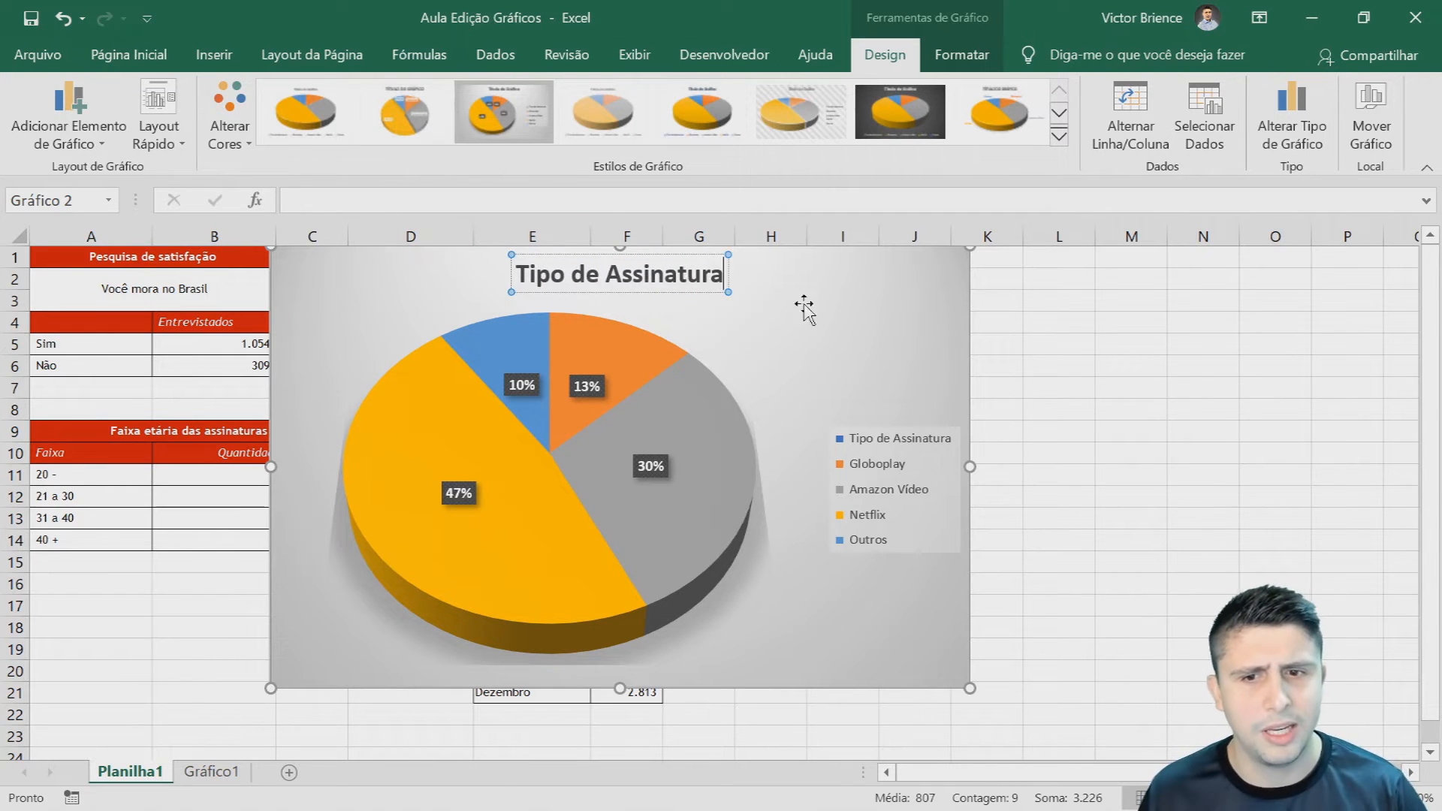
pyautogui.click(808, 386)
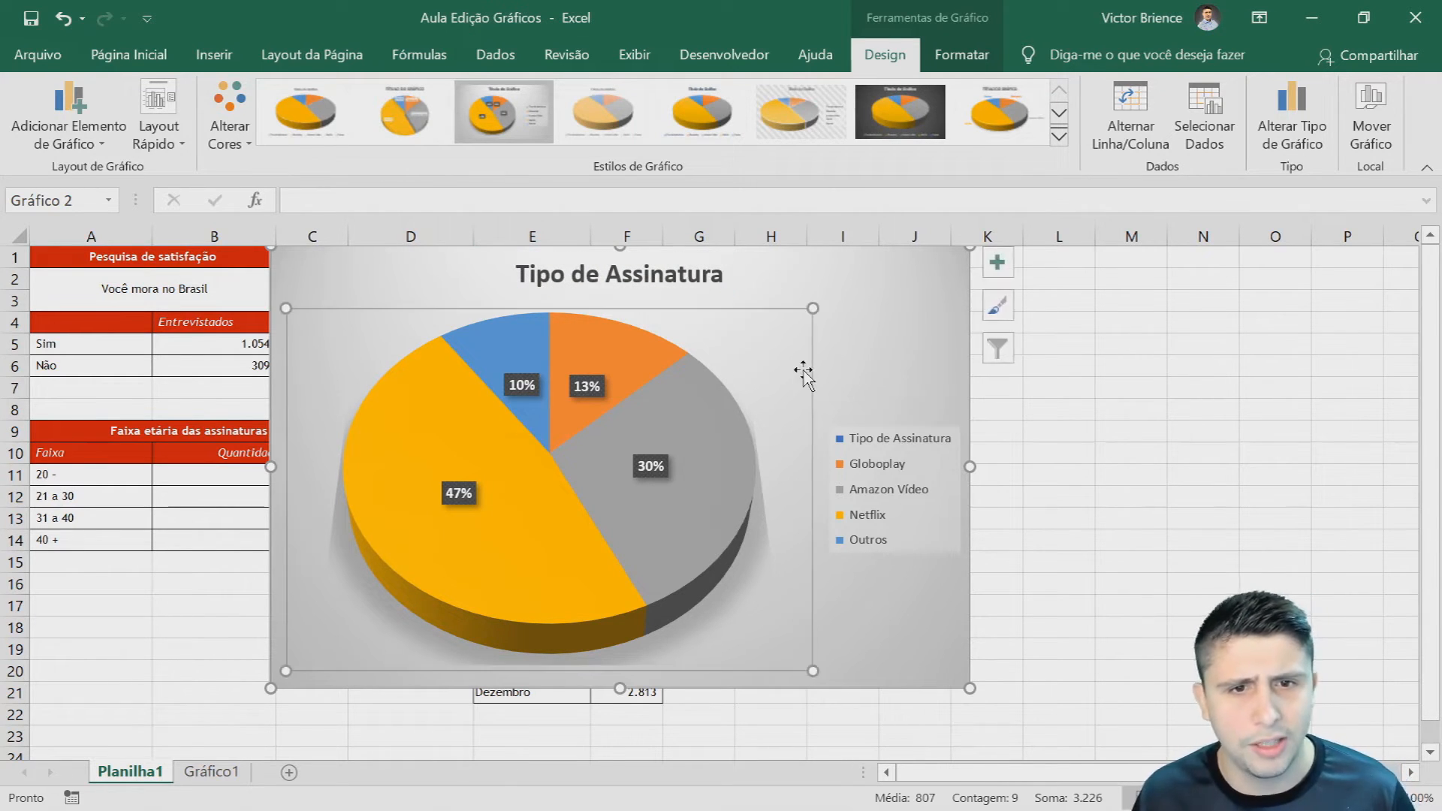
# - Switch the pie chart's data labels and legend off and back on
pyautogui.click(999, 263)
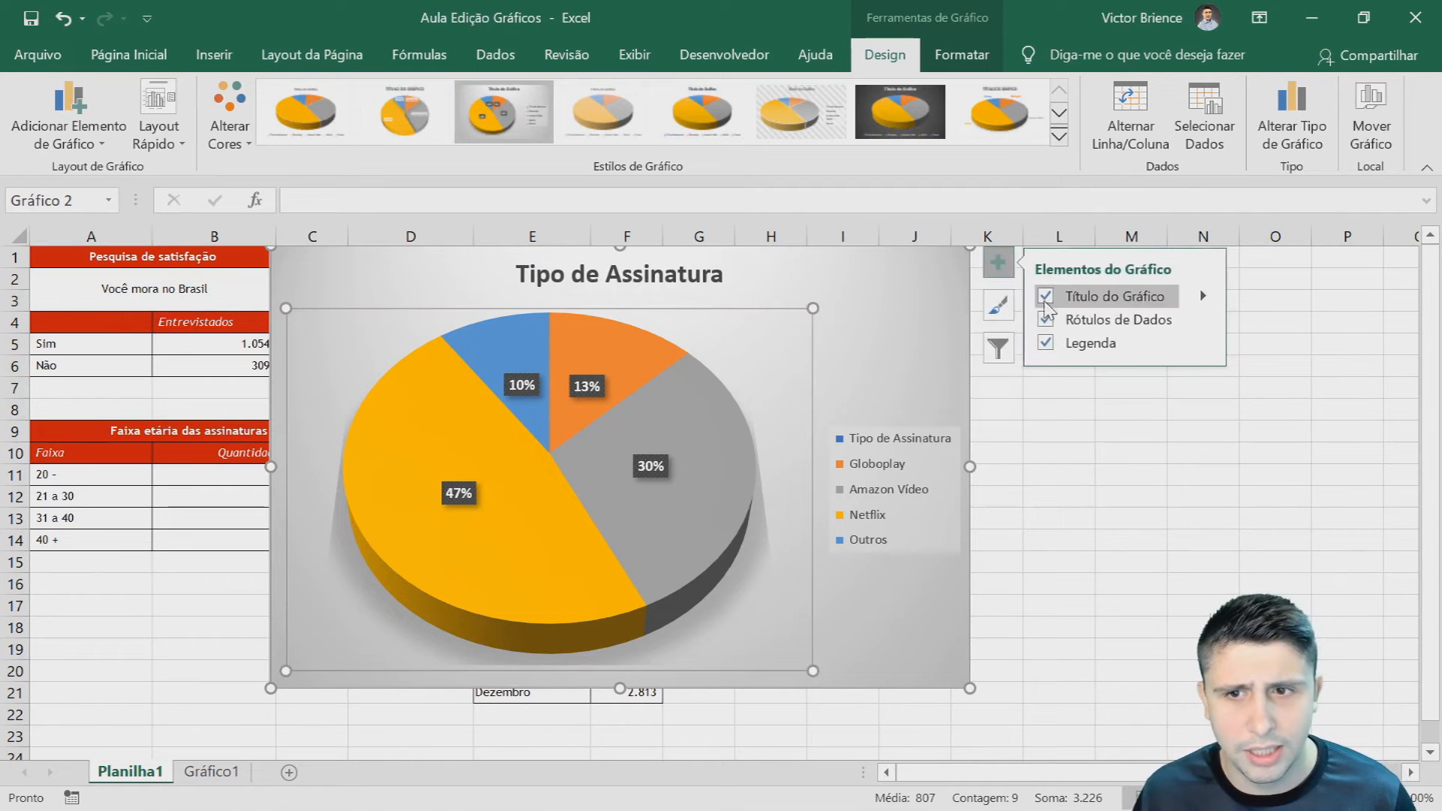
pyautogui.click(1048, 320)
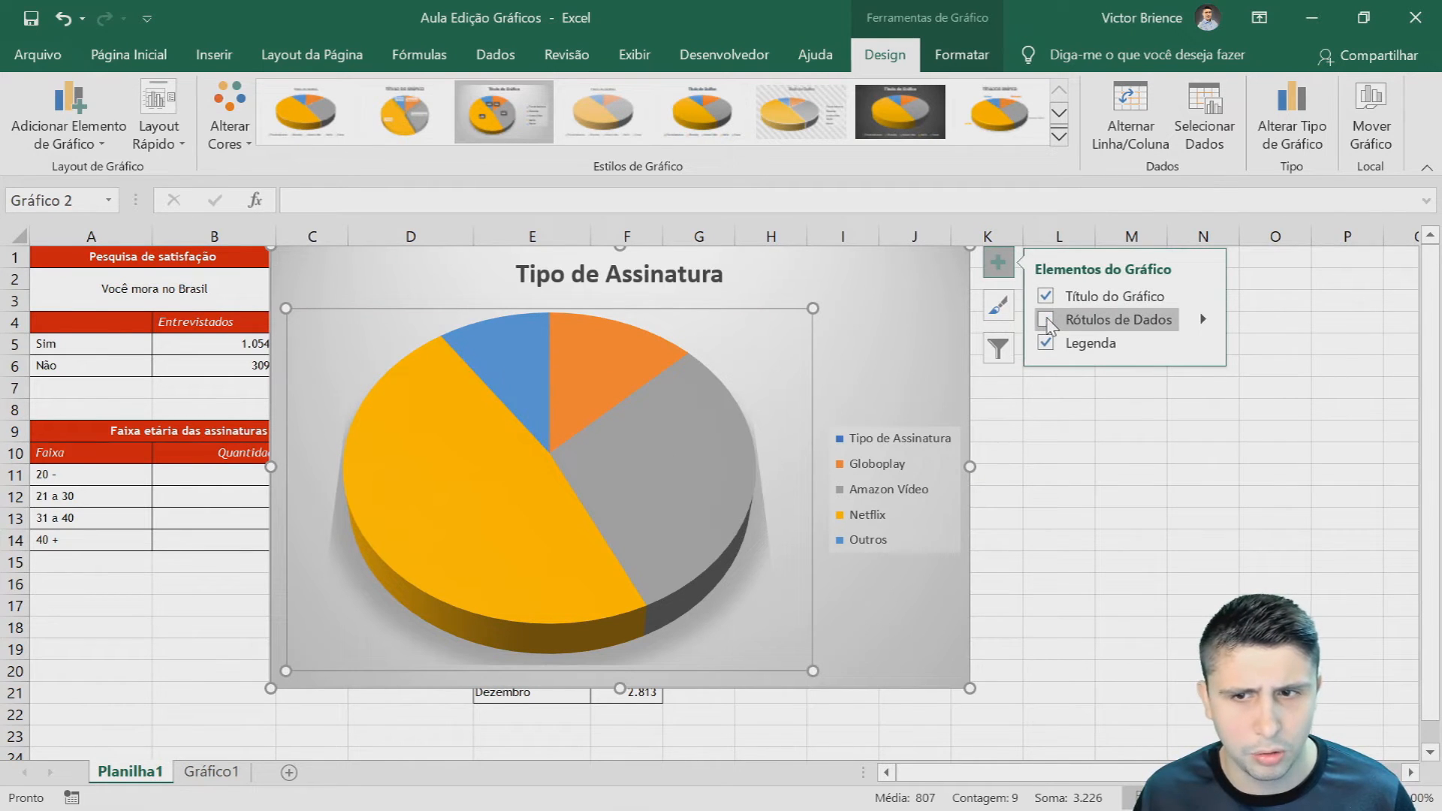
pyautogui.click(1048, 320)
pyautogui.click(1055, 347)
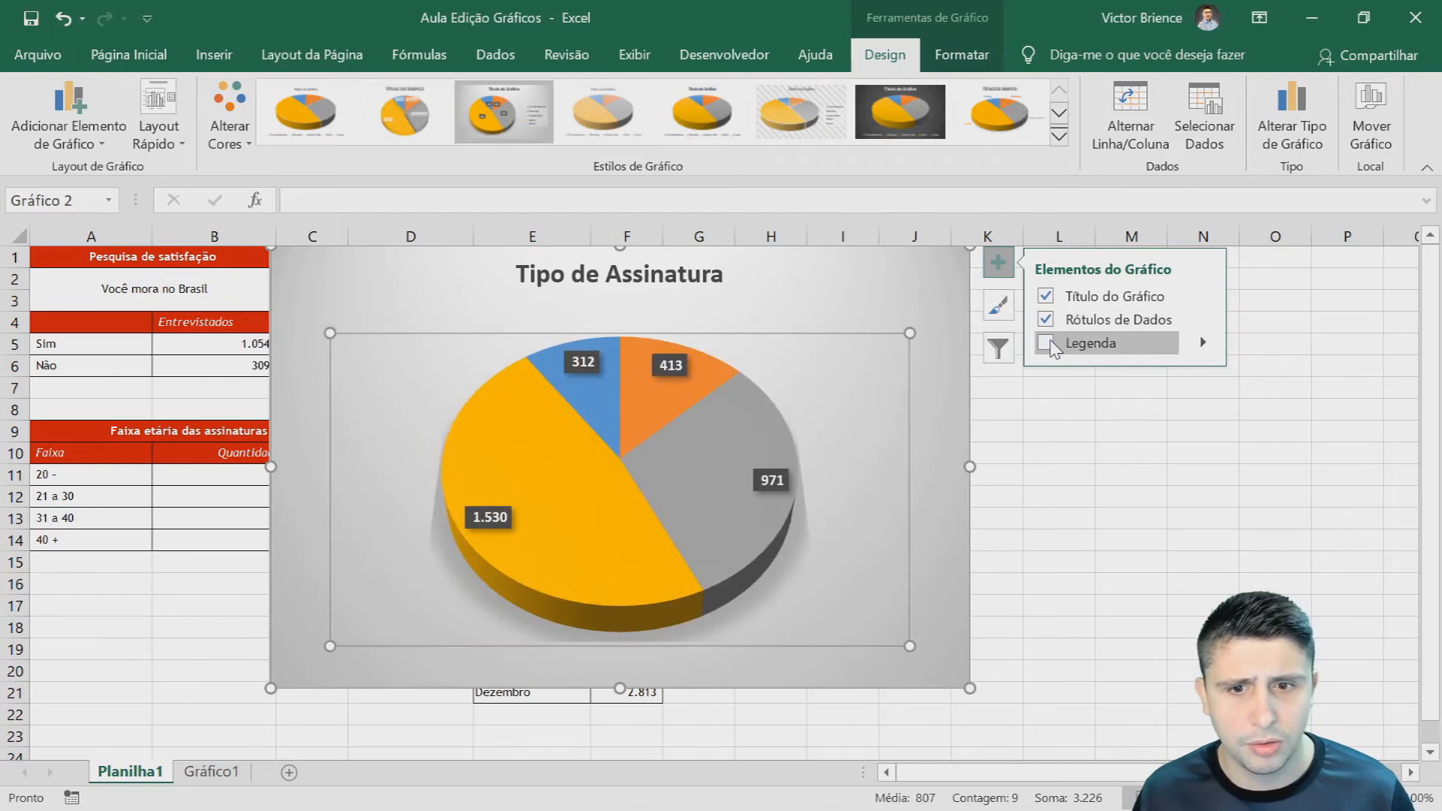
pyautogui.click(1047, 343)
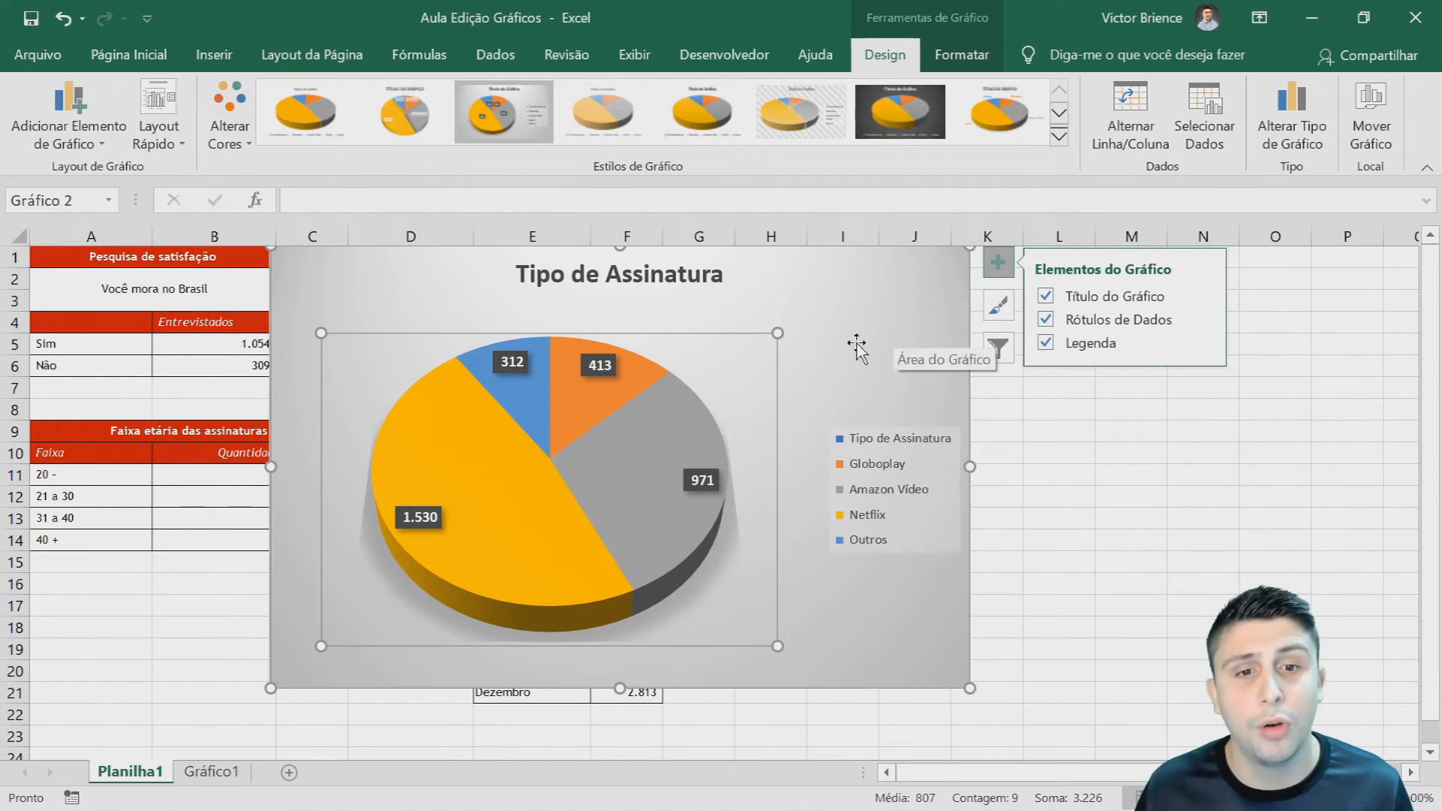
# - Set the pie chart's data labels to show both value and percentage
pyautogui.doubleClick(419, 520)
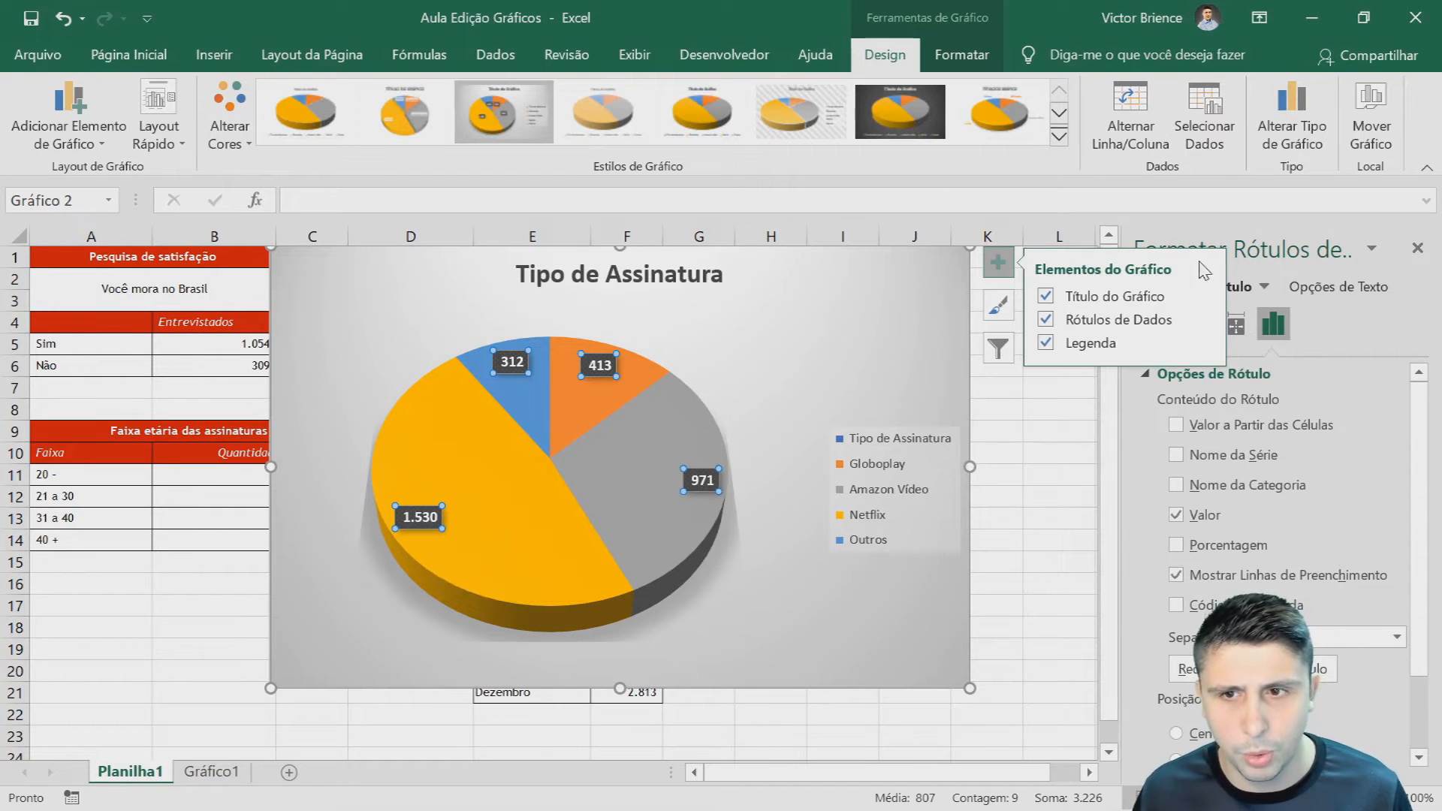
pyautogui.click(1176, 546)
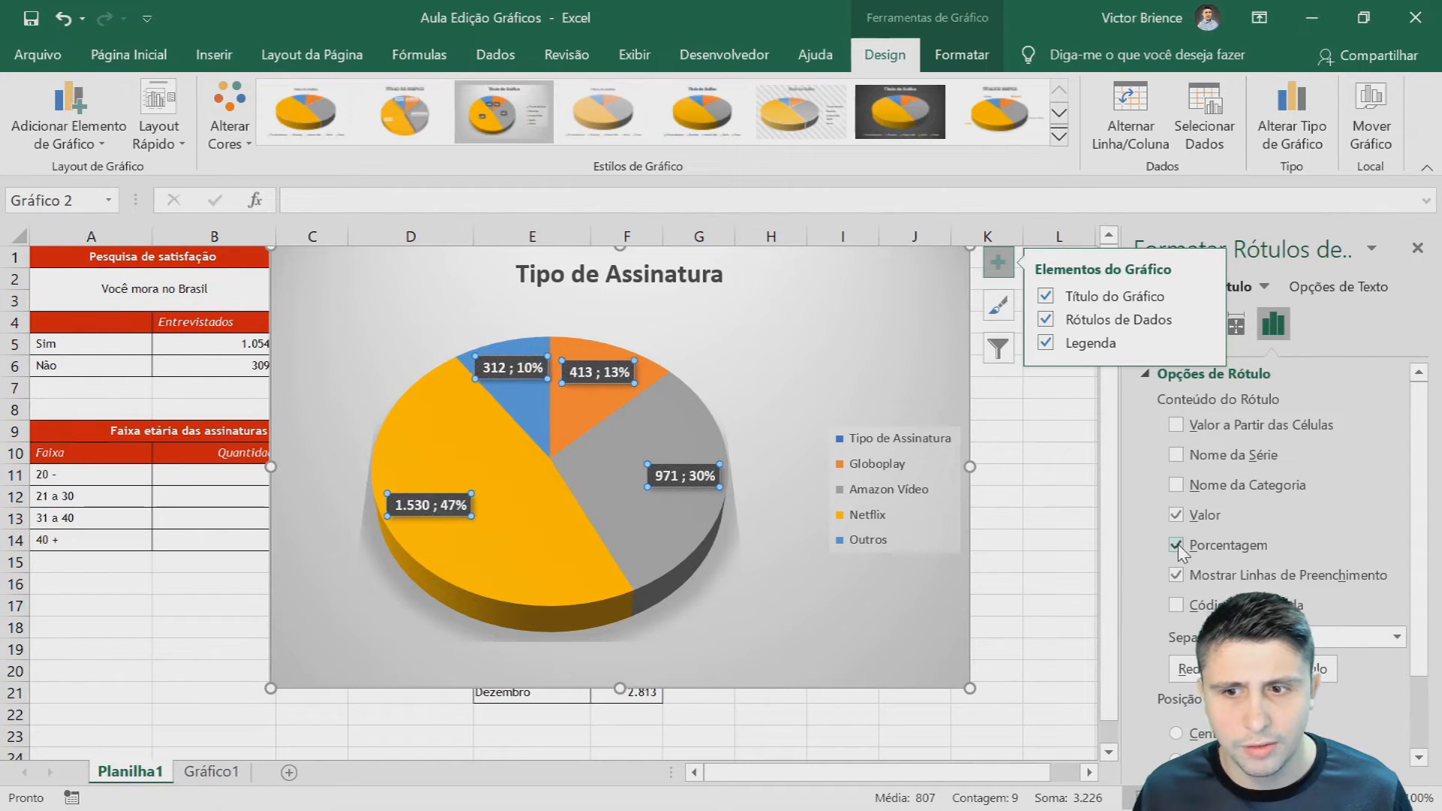
pyautogui.click(1176, 516)
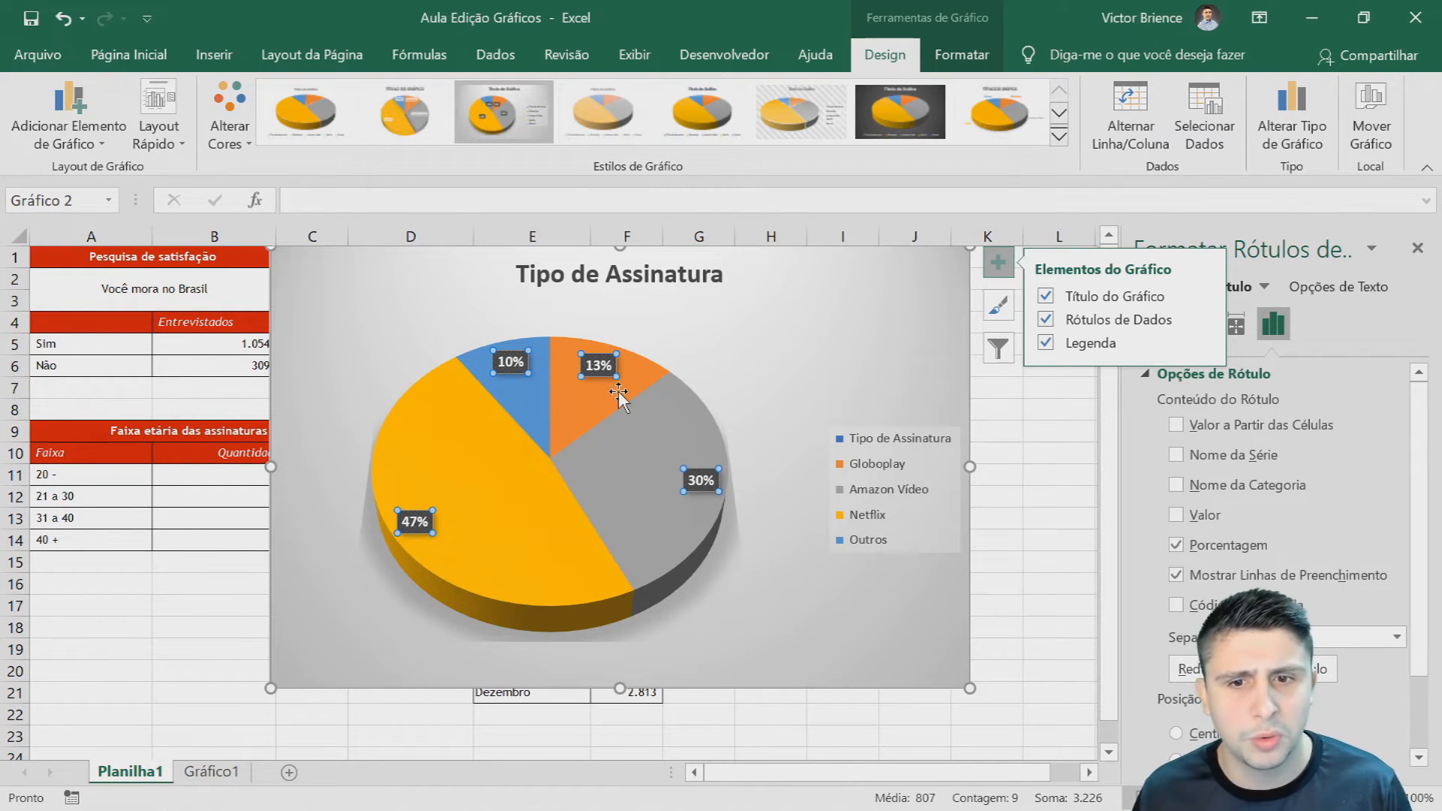
pyautogui.click(1177, 517)
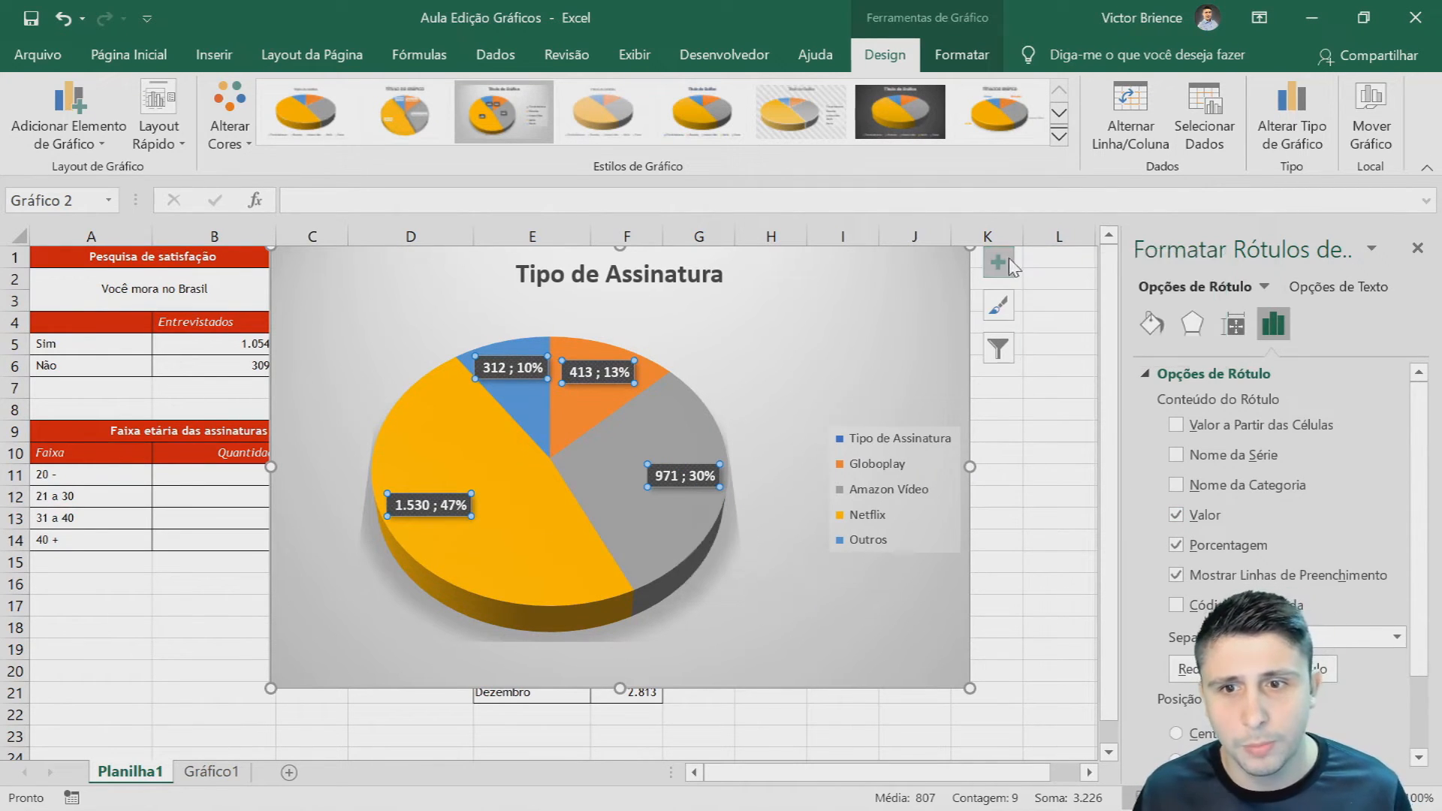
# - Try the category name and series name in the data labels, leave both off and close the label formatting
pyautogui.scroll(-1, 1300, 496)
pyautogui.scroll(1, 1294, 494)
pyautogui.click(1177, 485)
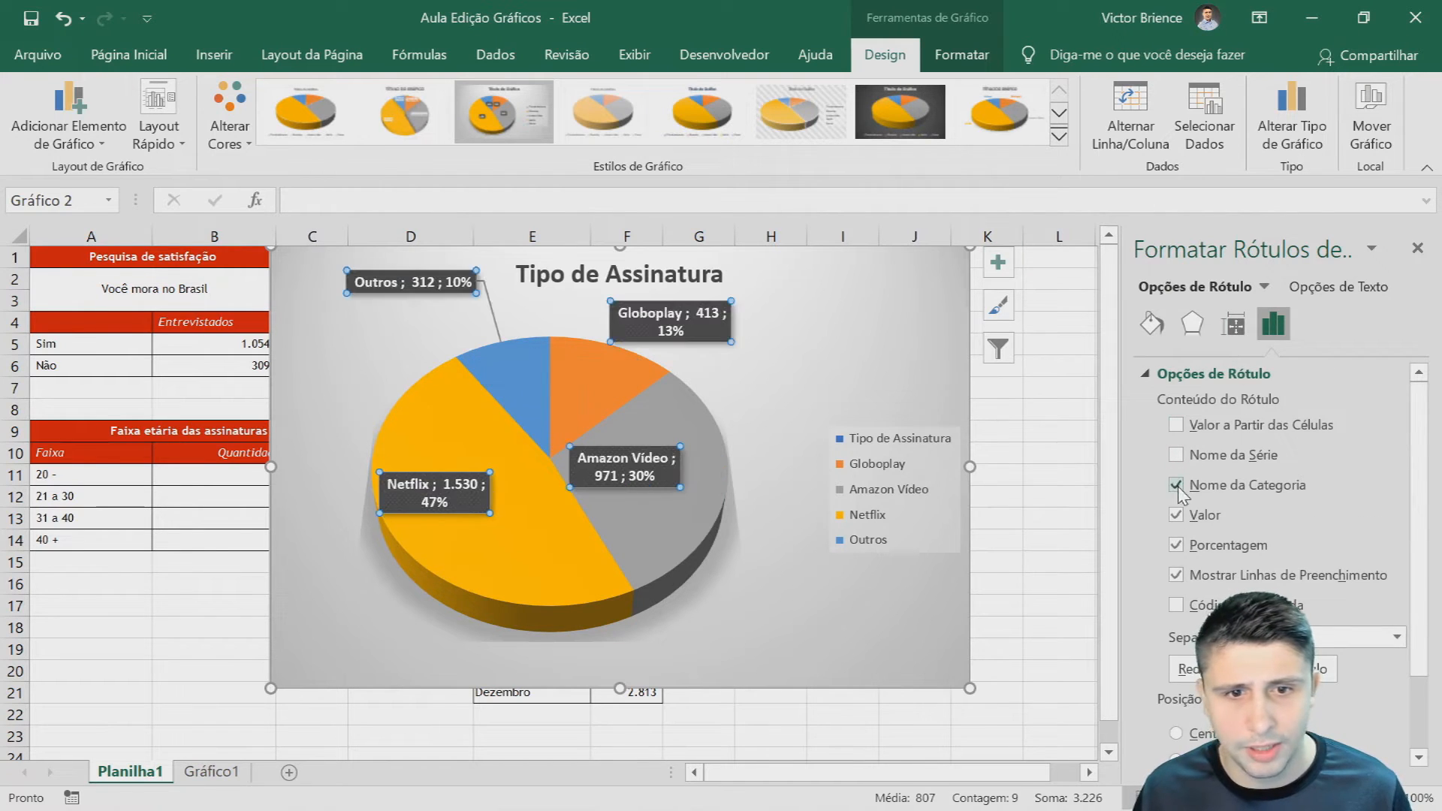
pyautogui.click(1177, 485)
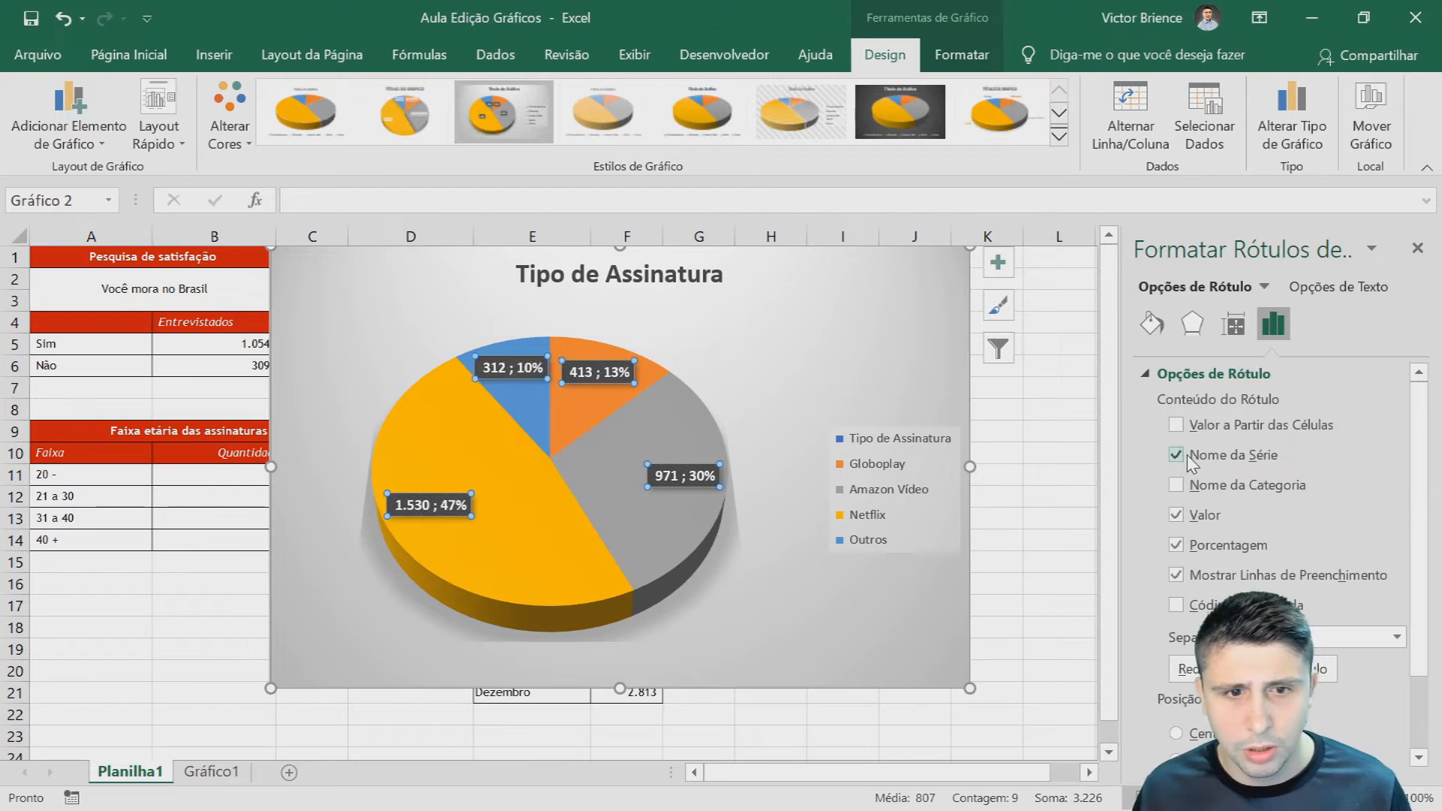
pyautogui.click(1187, 455)
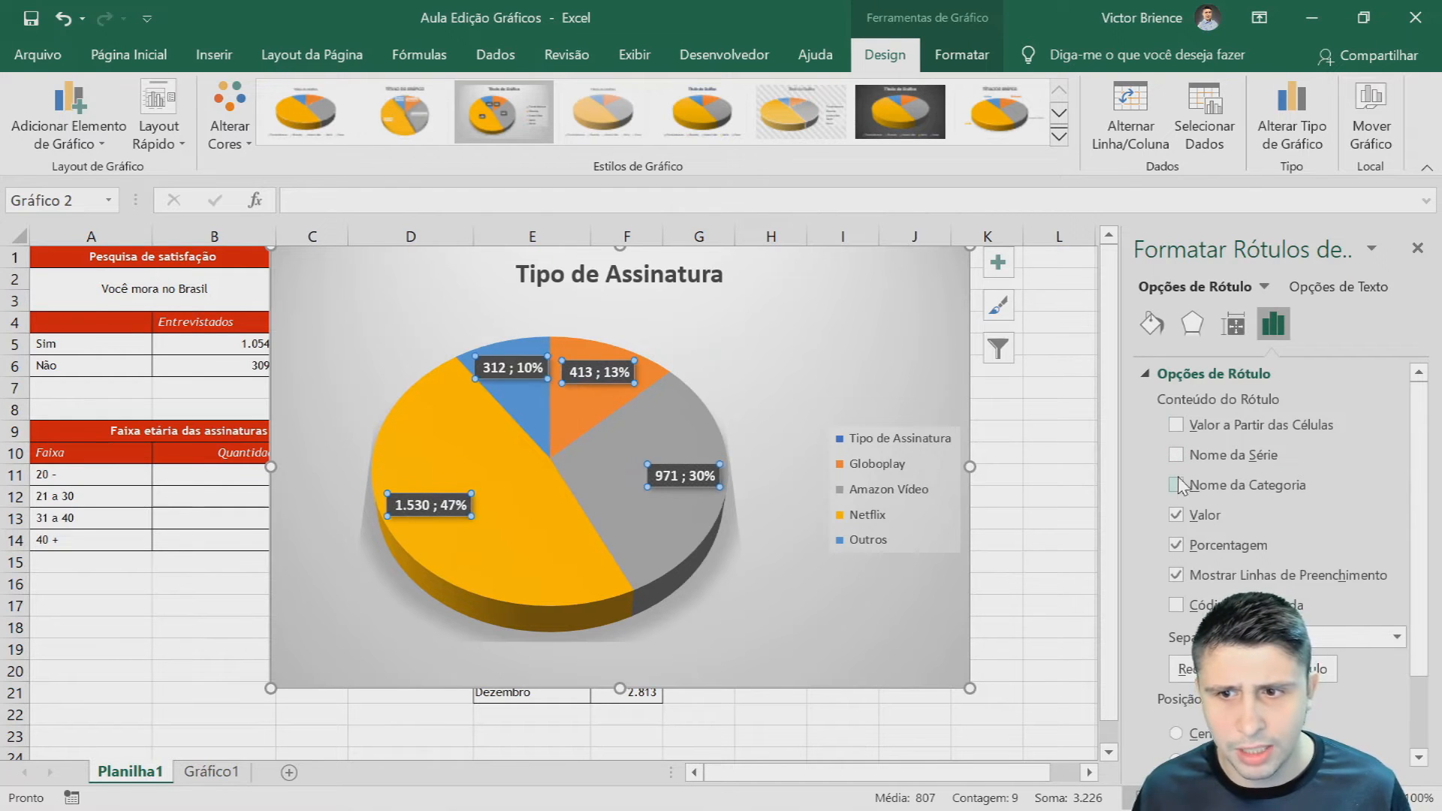
pyautogui.click(1178, 485)
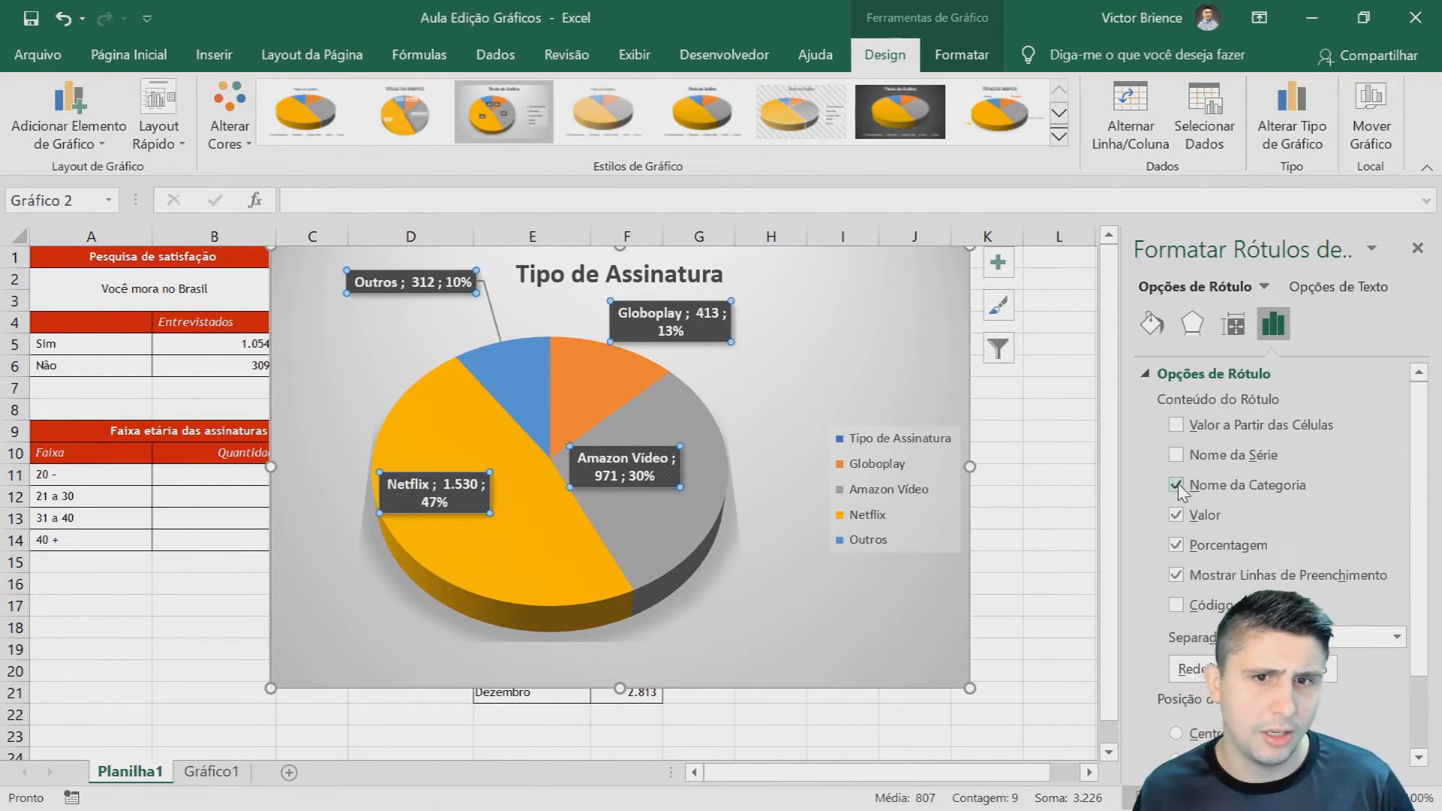
pyautogui.click(1176, 485)
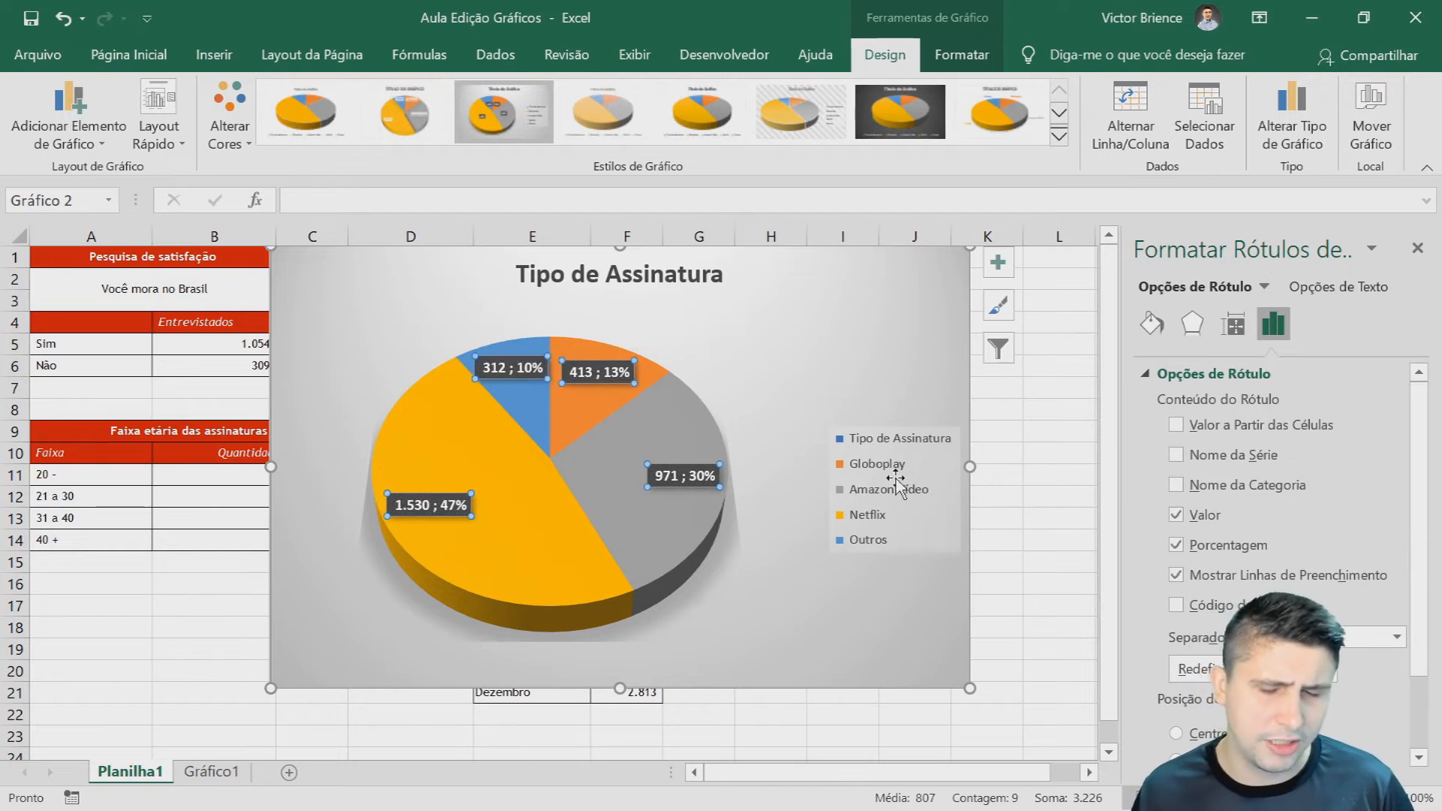
pyautogui.scroll(-3, 1163, 551)
pyautogui.scroll(3, 1163, 551)
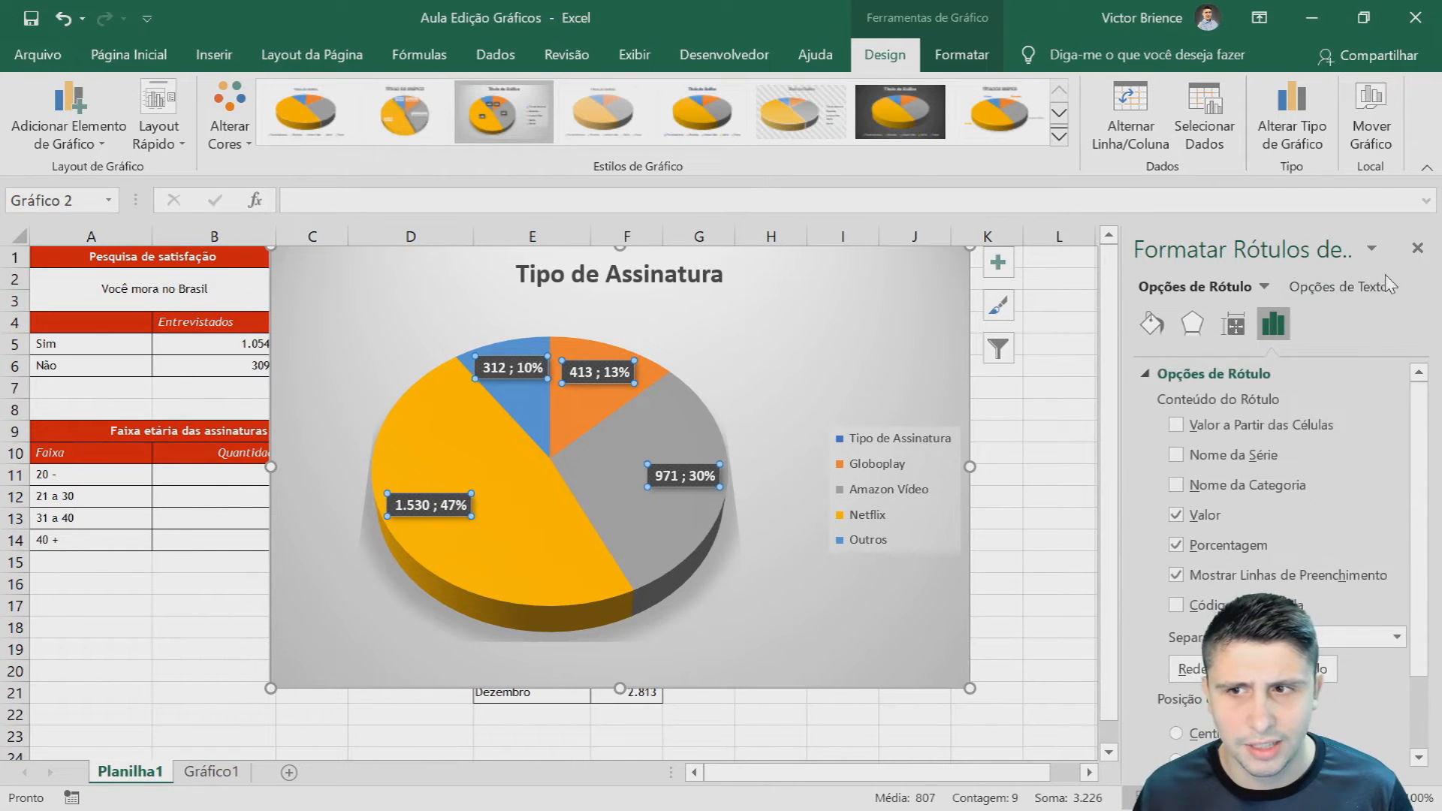
pyautogui.click(1418, 248)
# - Fill only the Outros slice of the pie with red
pyautogui.click(540, 532)
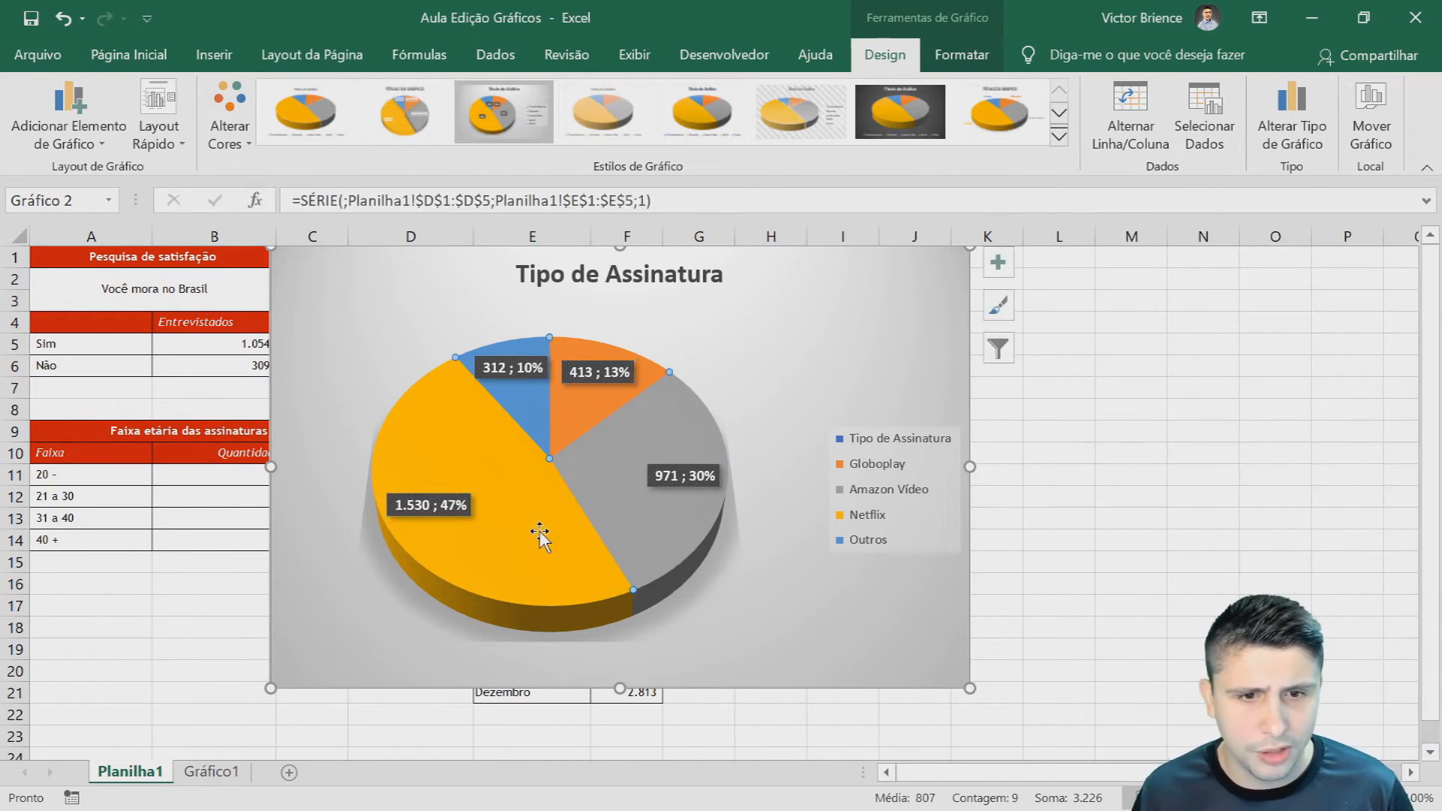
pyautogui.doubleClick(540, 532)
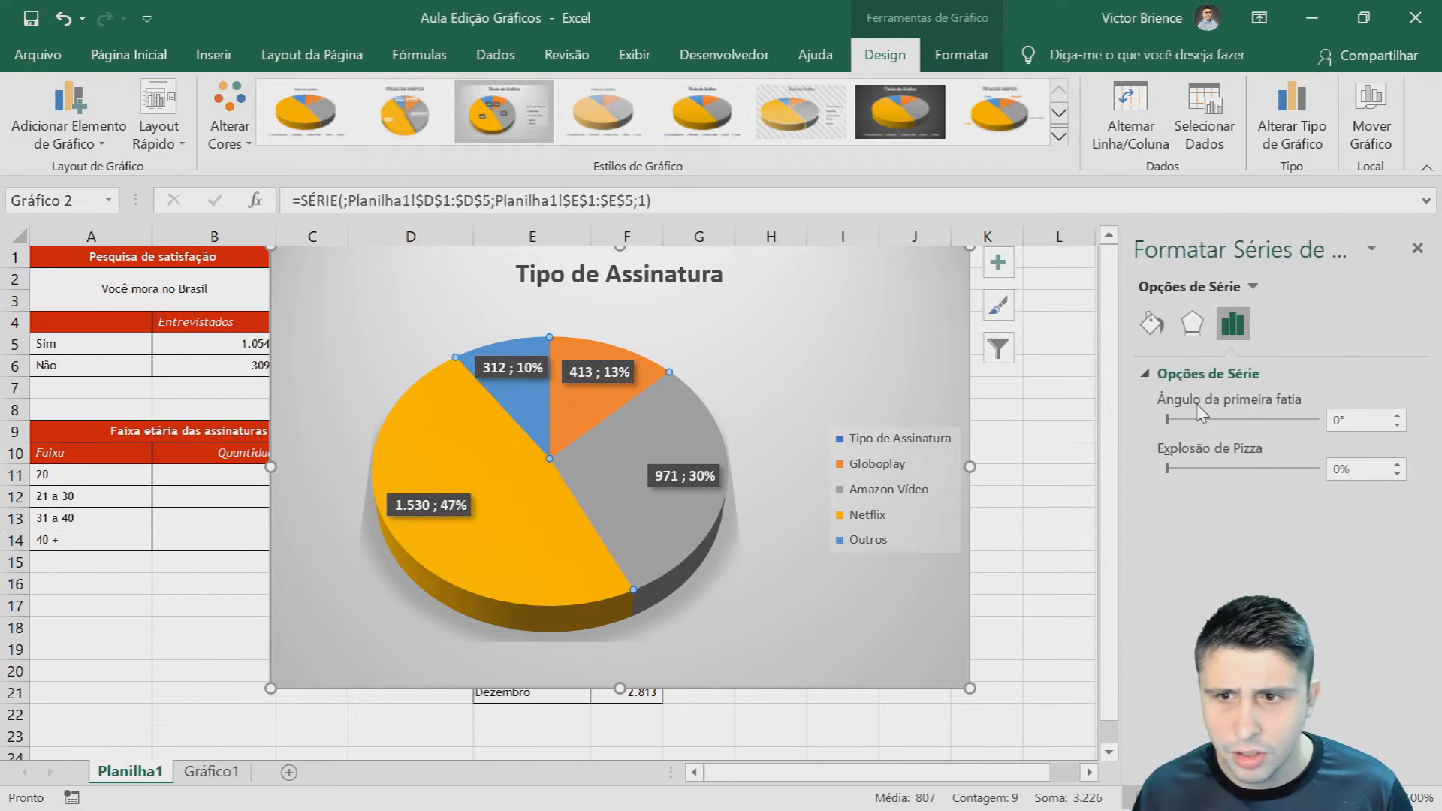
pyautogui.click(1153, 324)
pyautogui.scroll(-1, 1211, 493)
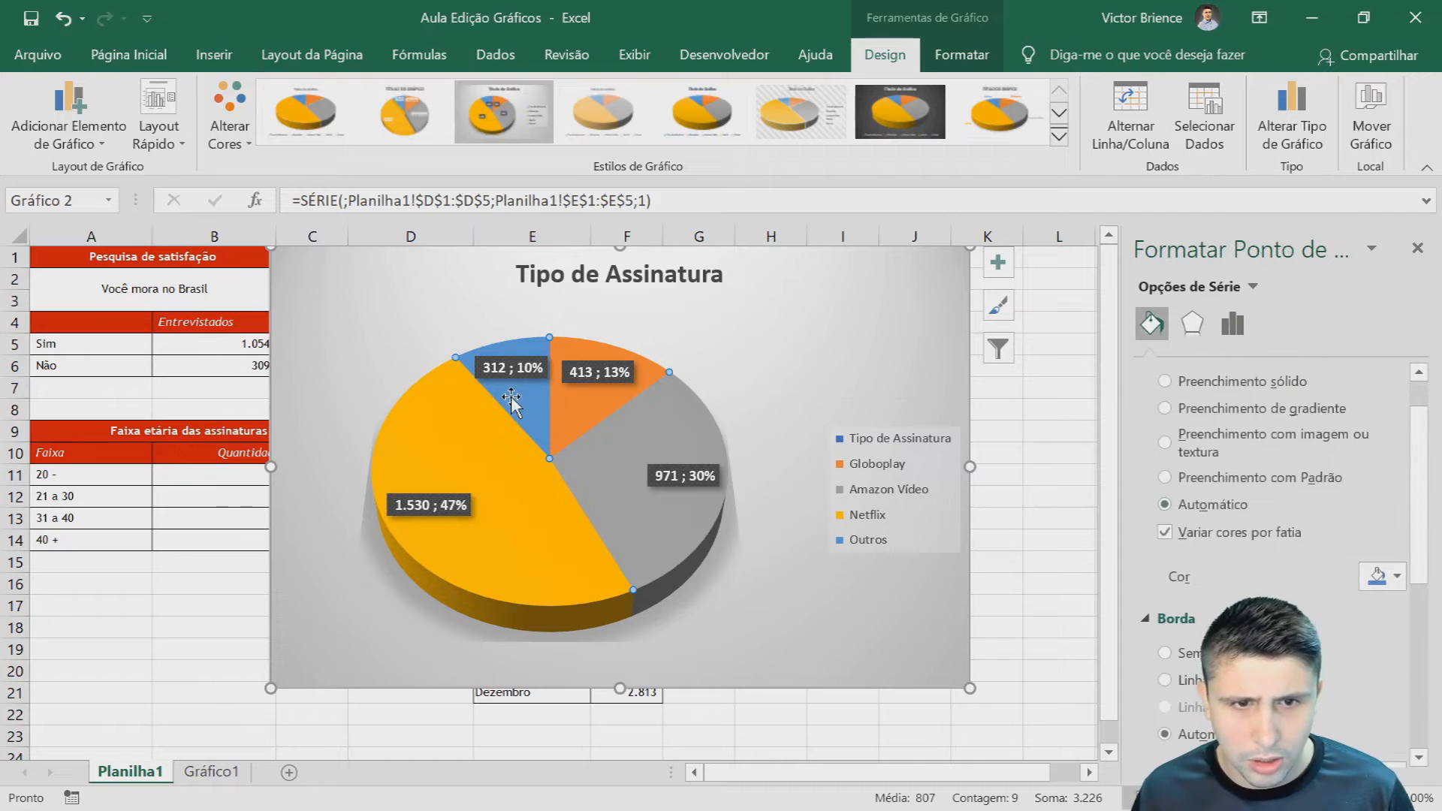
pyautogui.click(650, 496)
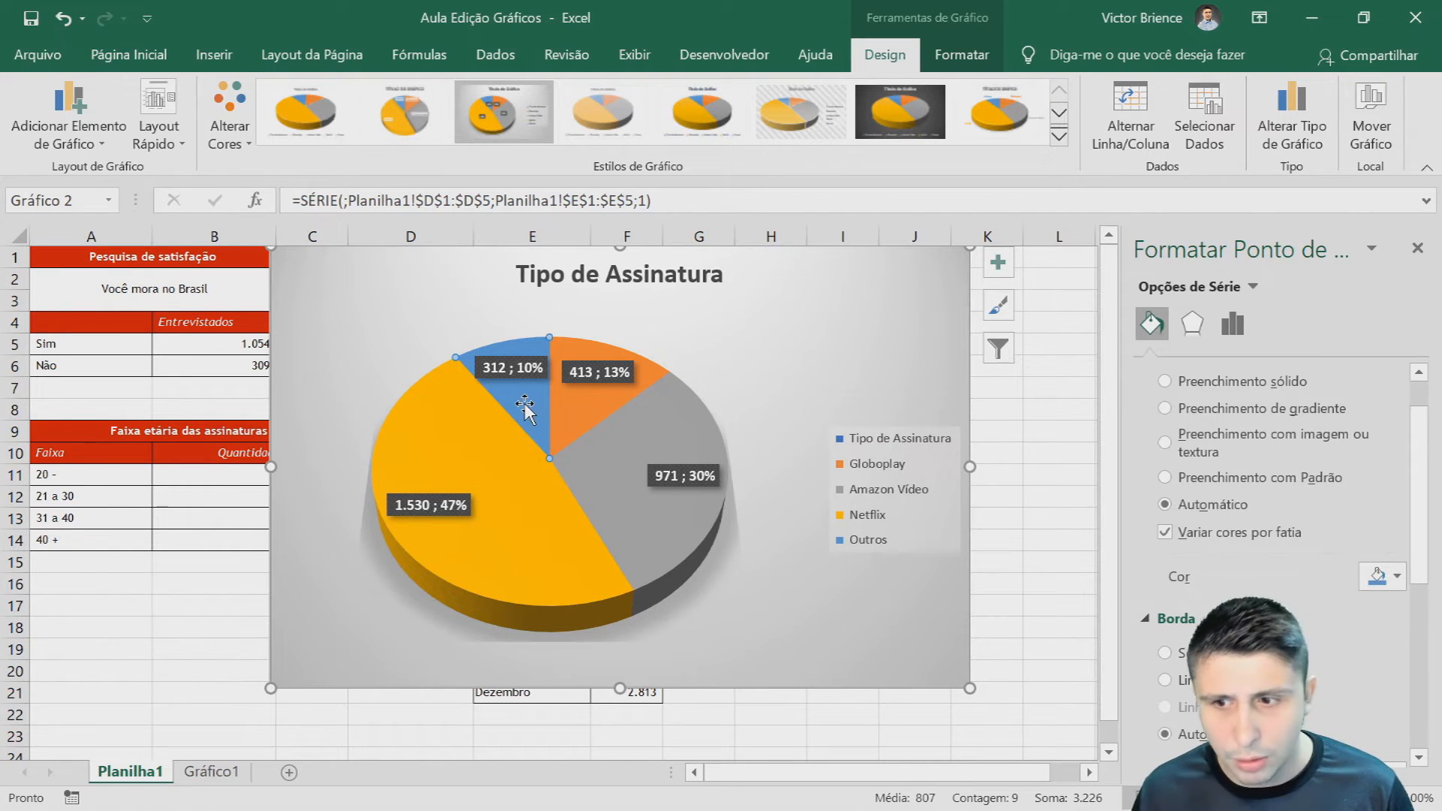
pyautogui.click(1378, 578)
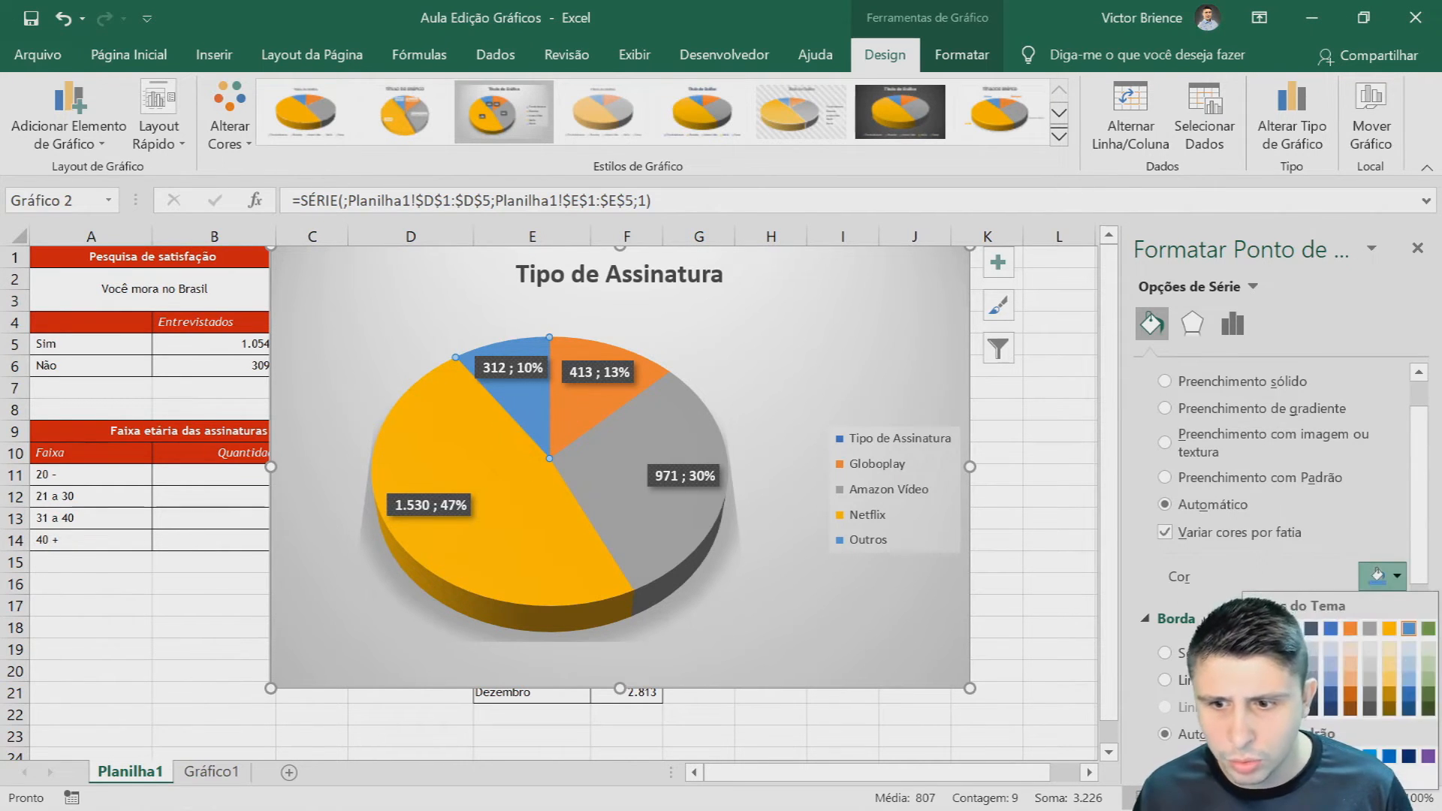
pyautogui.click(1273, 756)
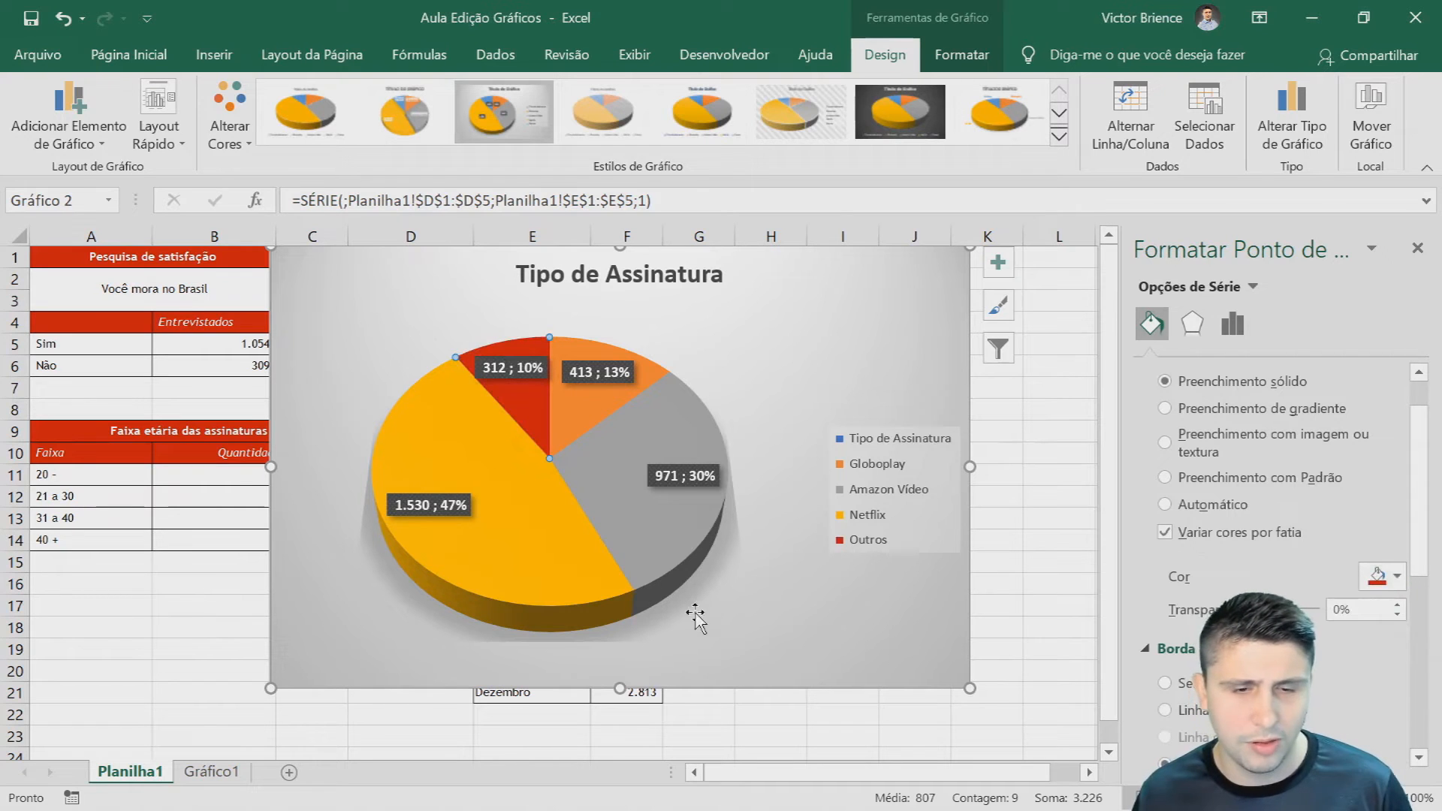
# - Fill the Globoplay slice of the pie with black
pyautogui.click(572, 421)
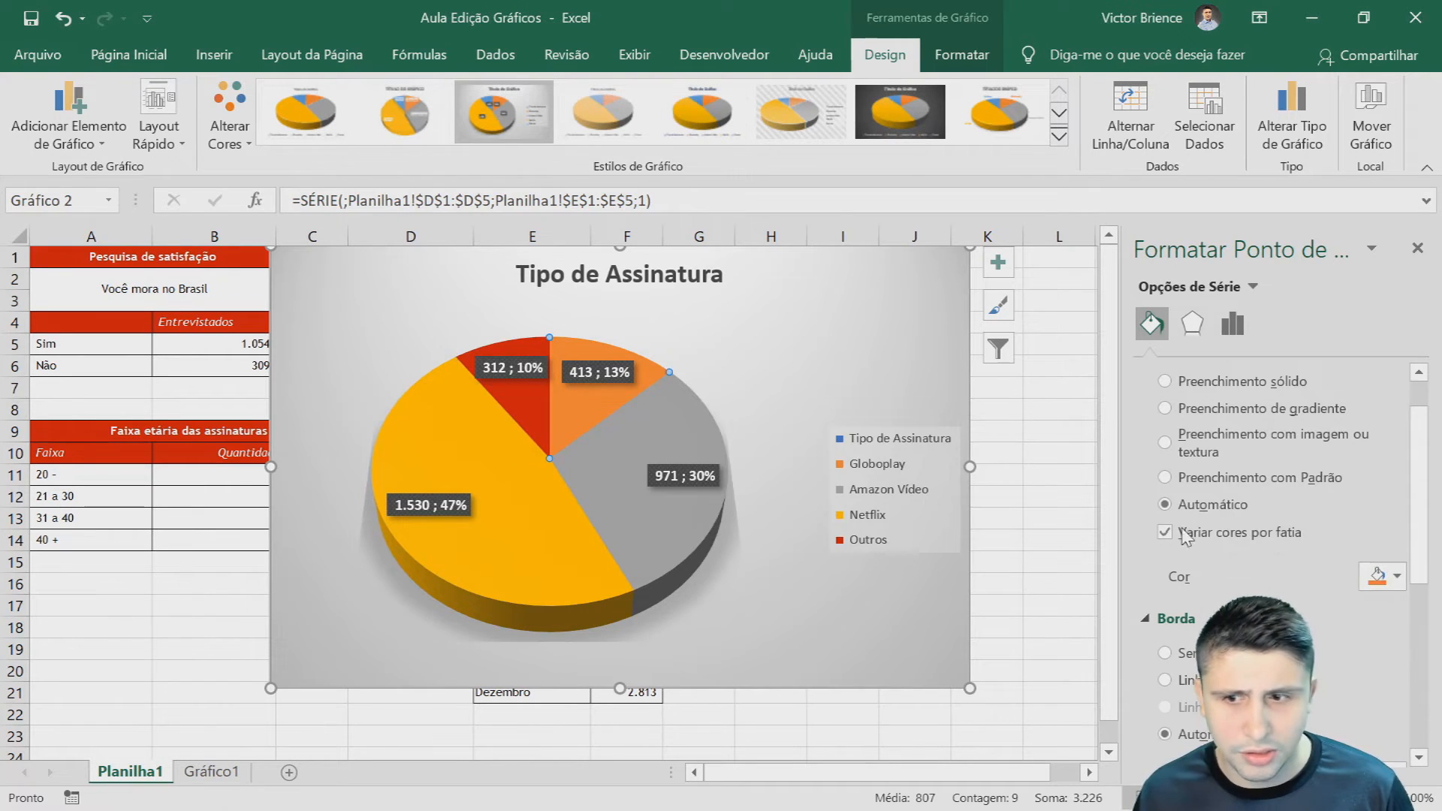
pyautogui.click(1386, 590)
pyautogui.click(1293, 629)
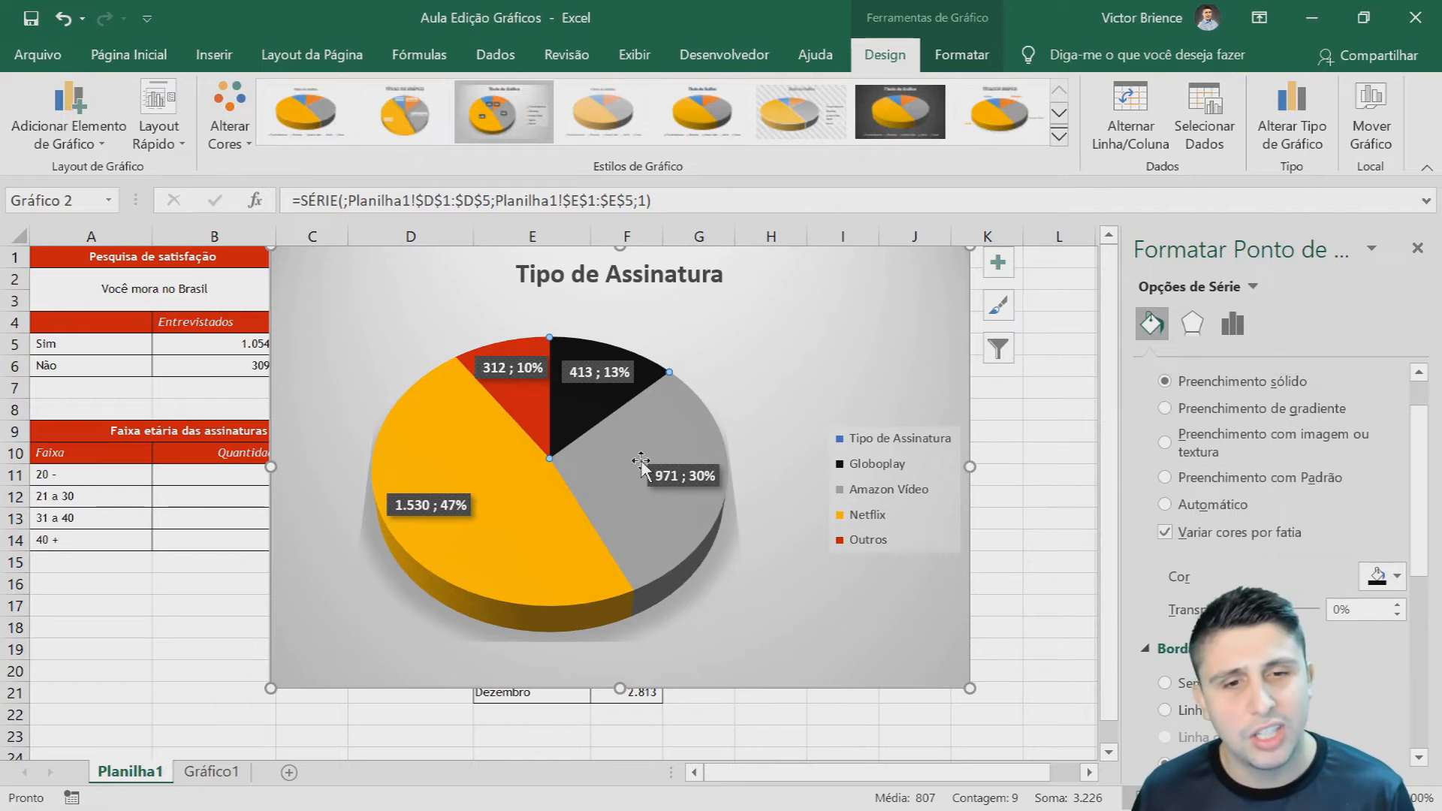
pyautogui.moveTo(641, 462)
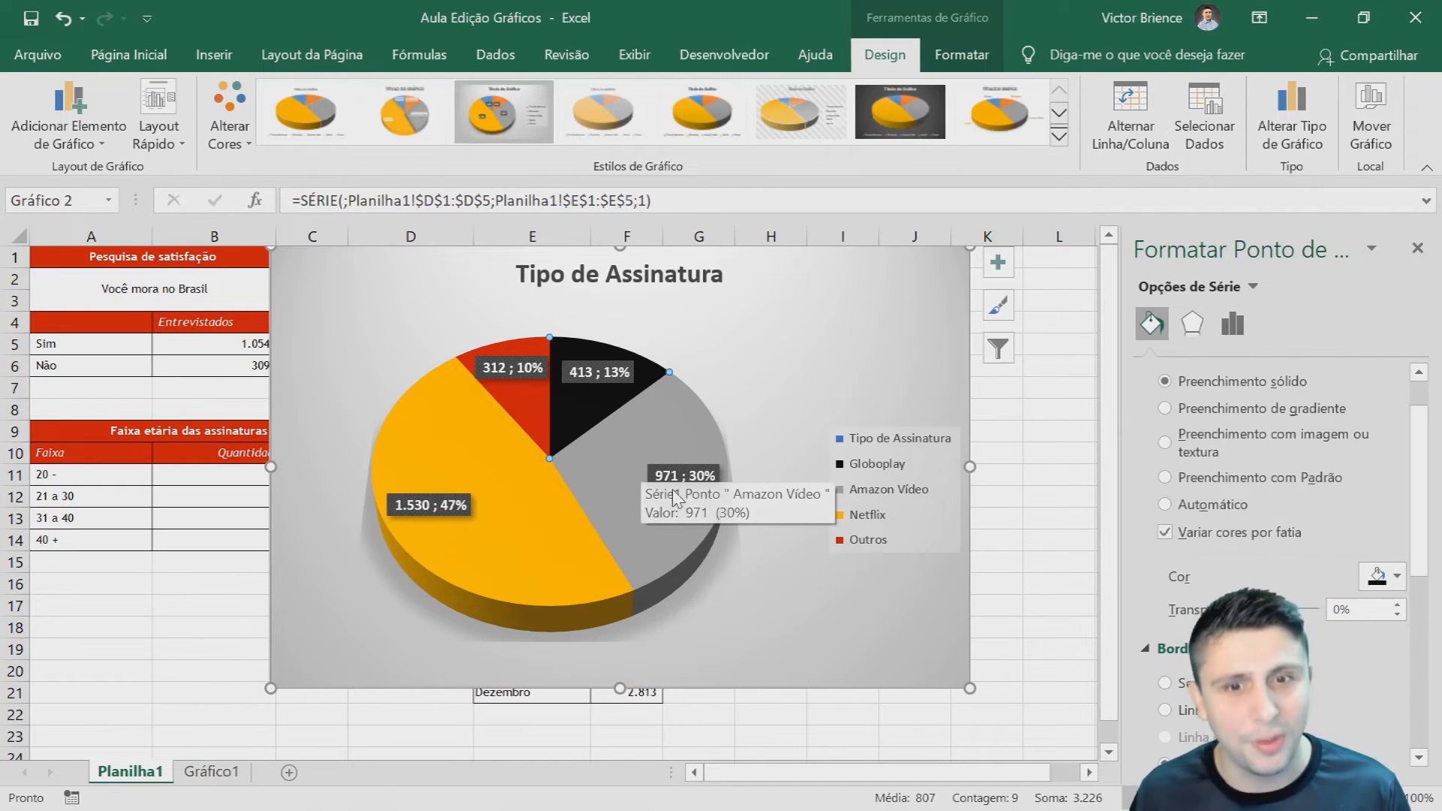
# - Close the data point formatting and select the whole Tipo de Assinatura pie chart
pyautogui.click(1418, 248)
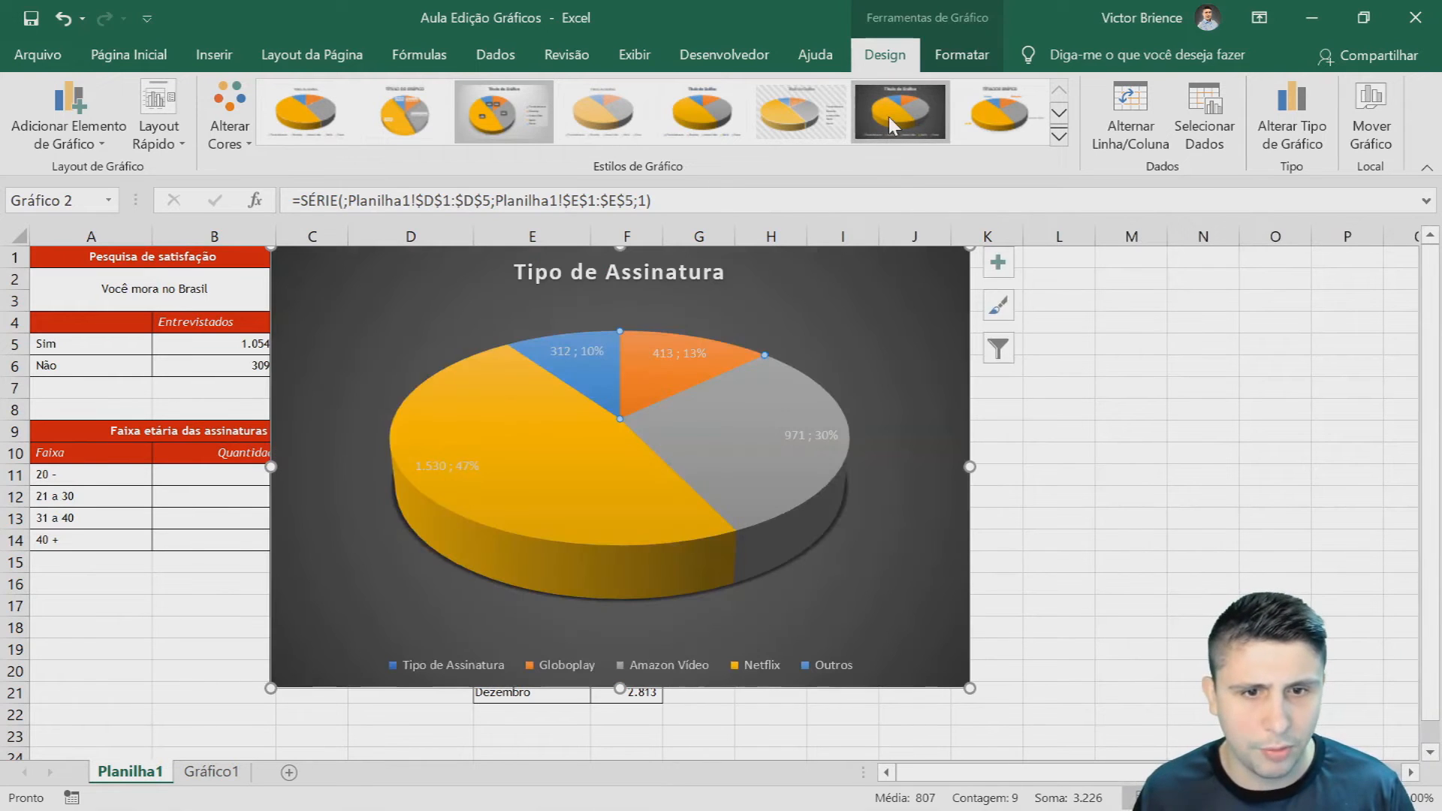
pyautogui.click(999, 262)
pyautogui.click(894, 305)
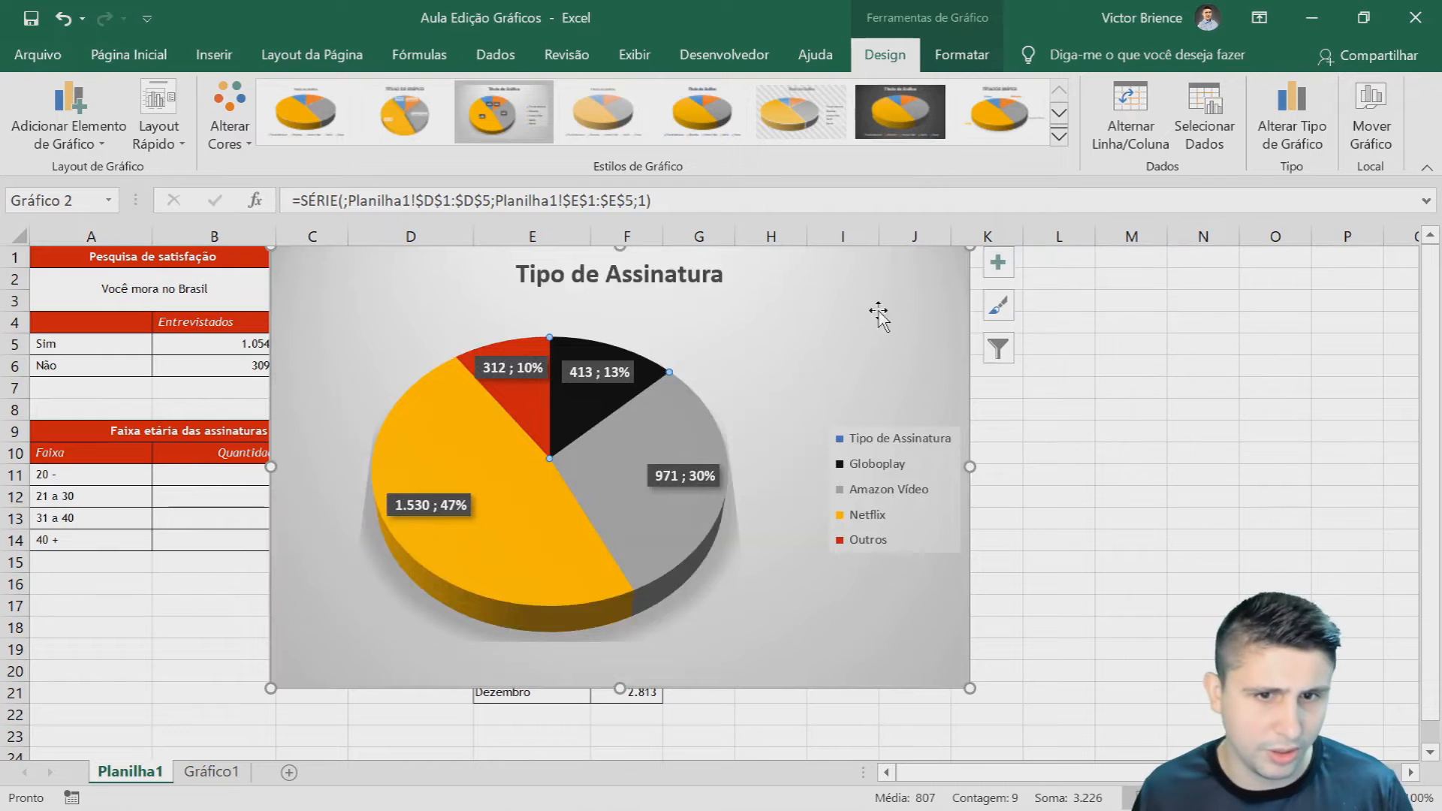
pyautogui.click(834, 351)
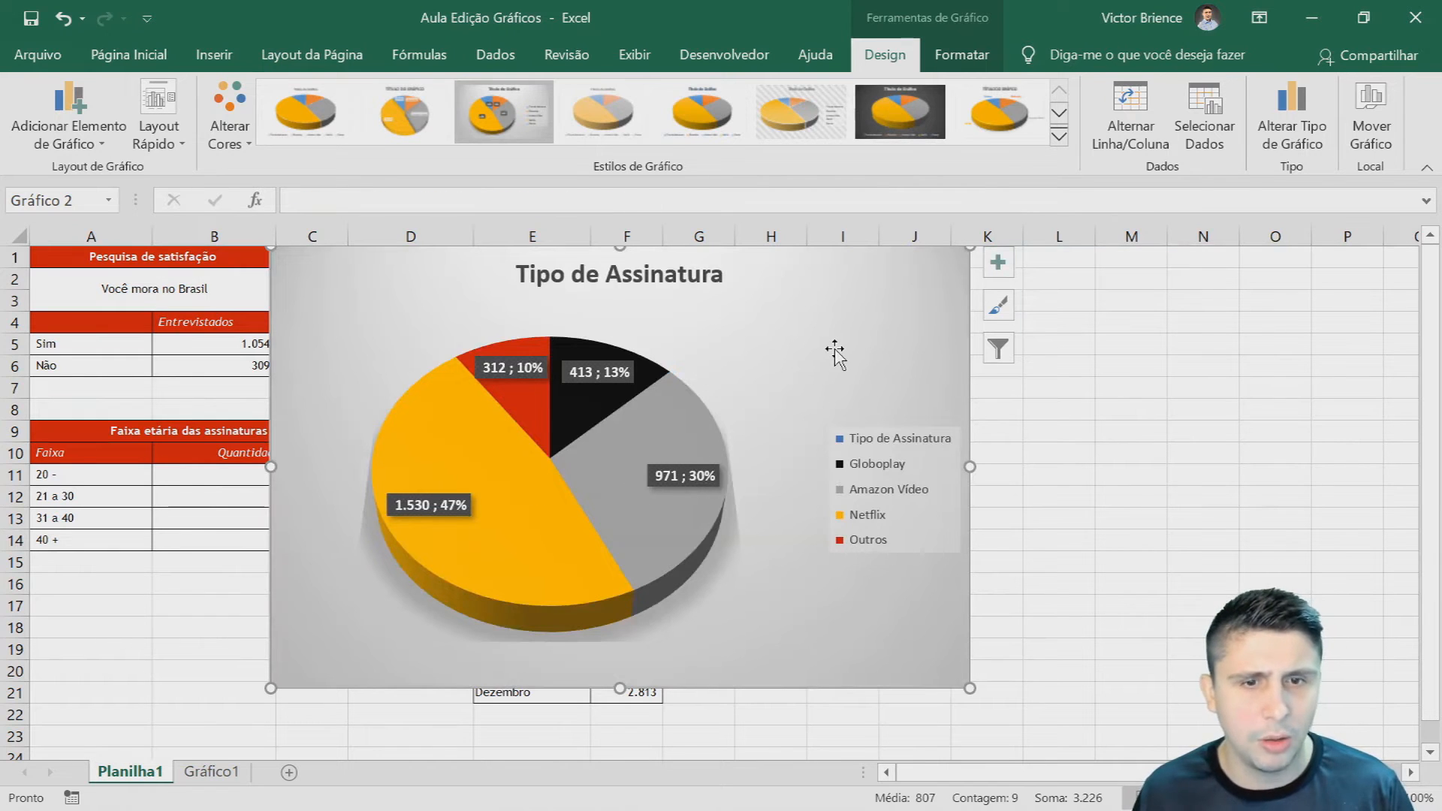
# - Move the Tipo de Assinatura pie chart to its own new sheet named Gráfico2
pyautogui.rightClick(772, 359)
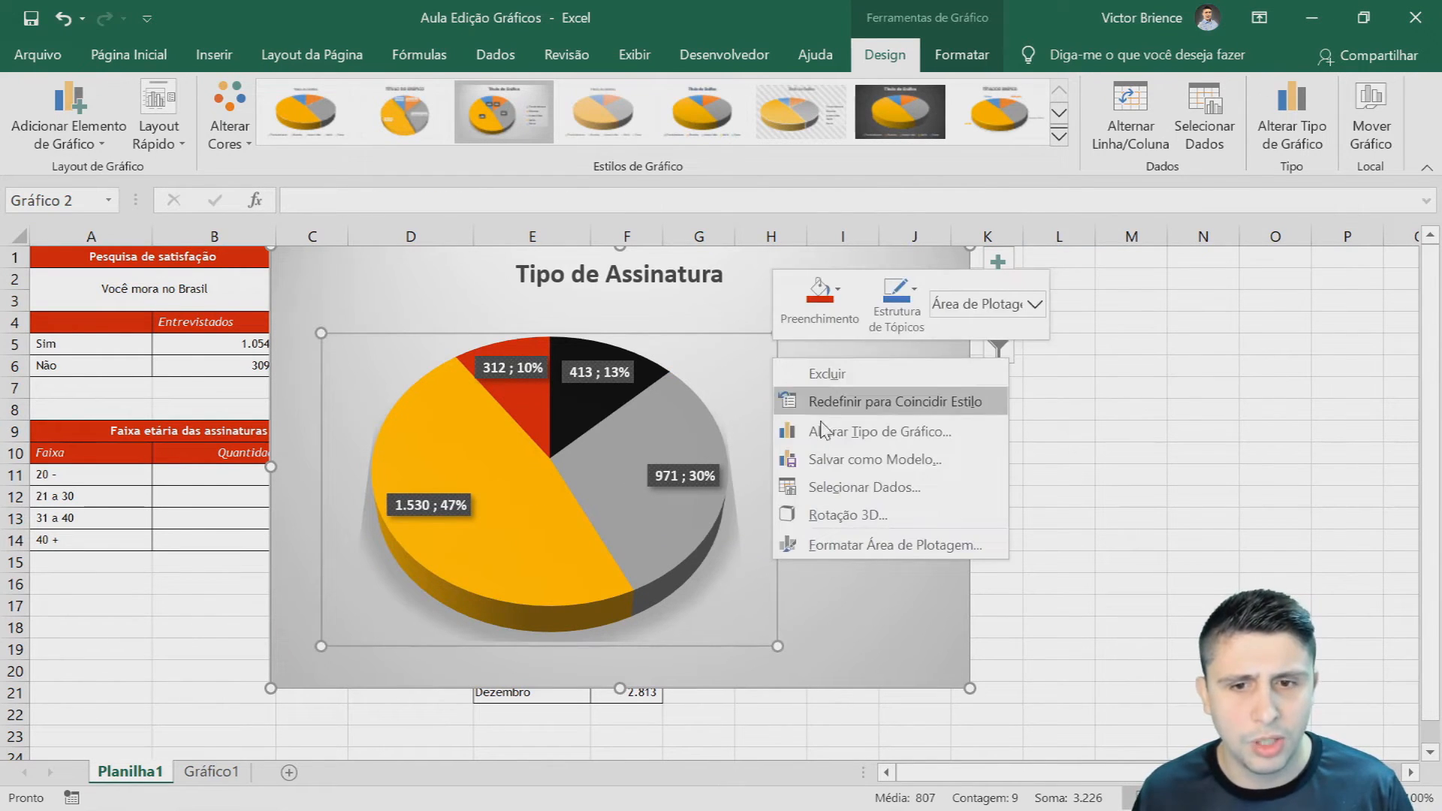
pyautogui.click(1084, 596)
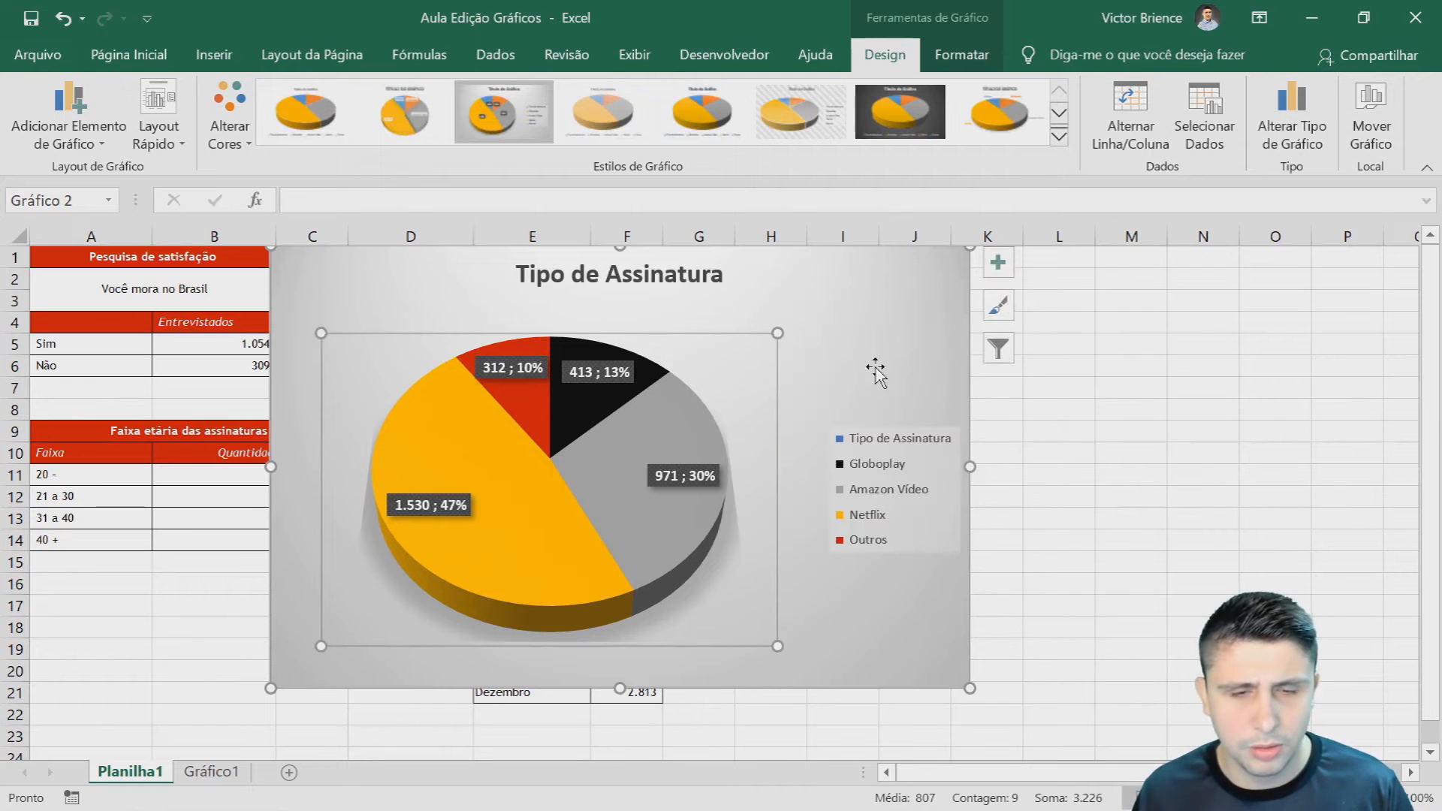
pyautogui.rightClick(462, 285)
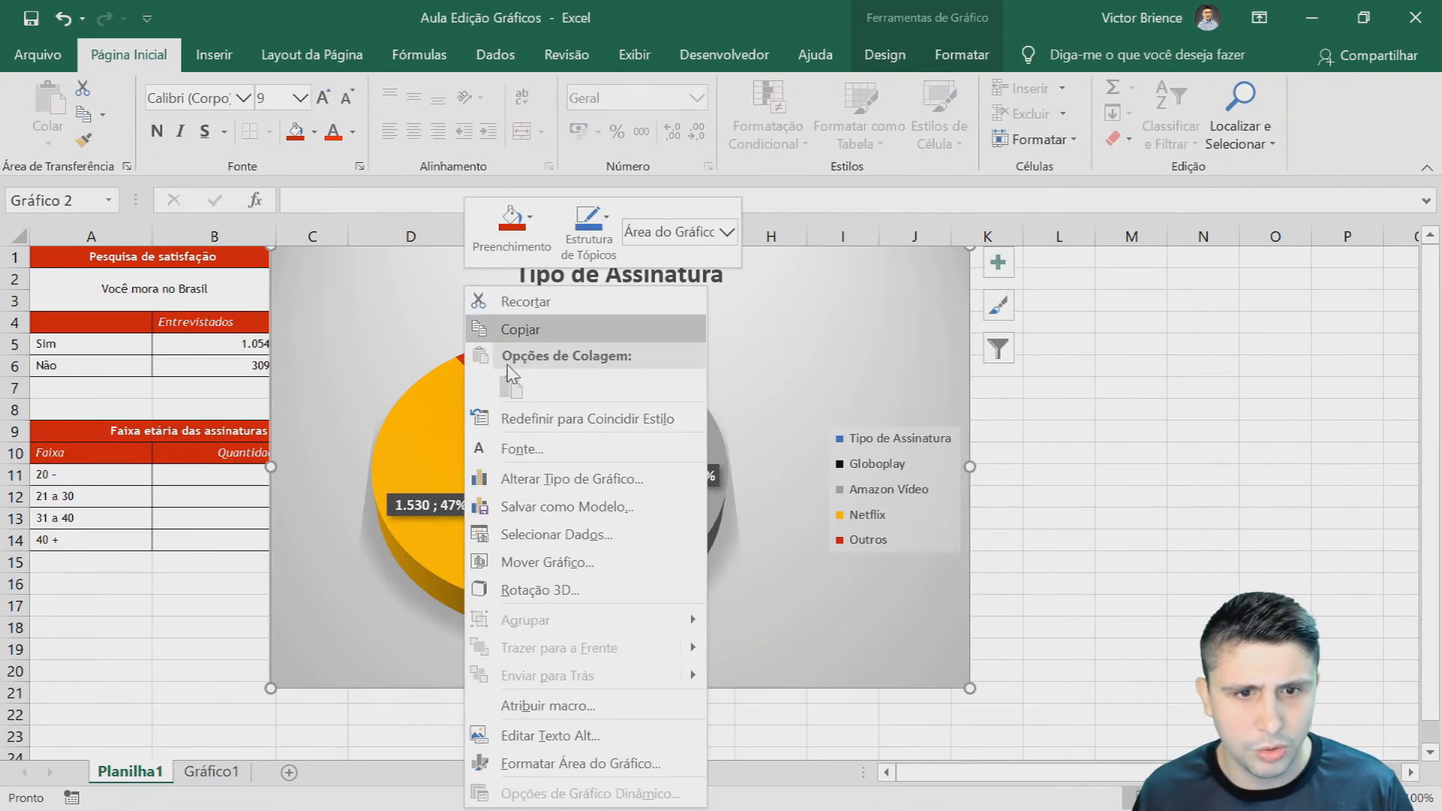
pyautogui.click(538, 563)
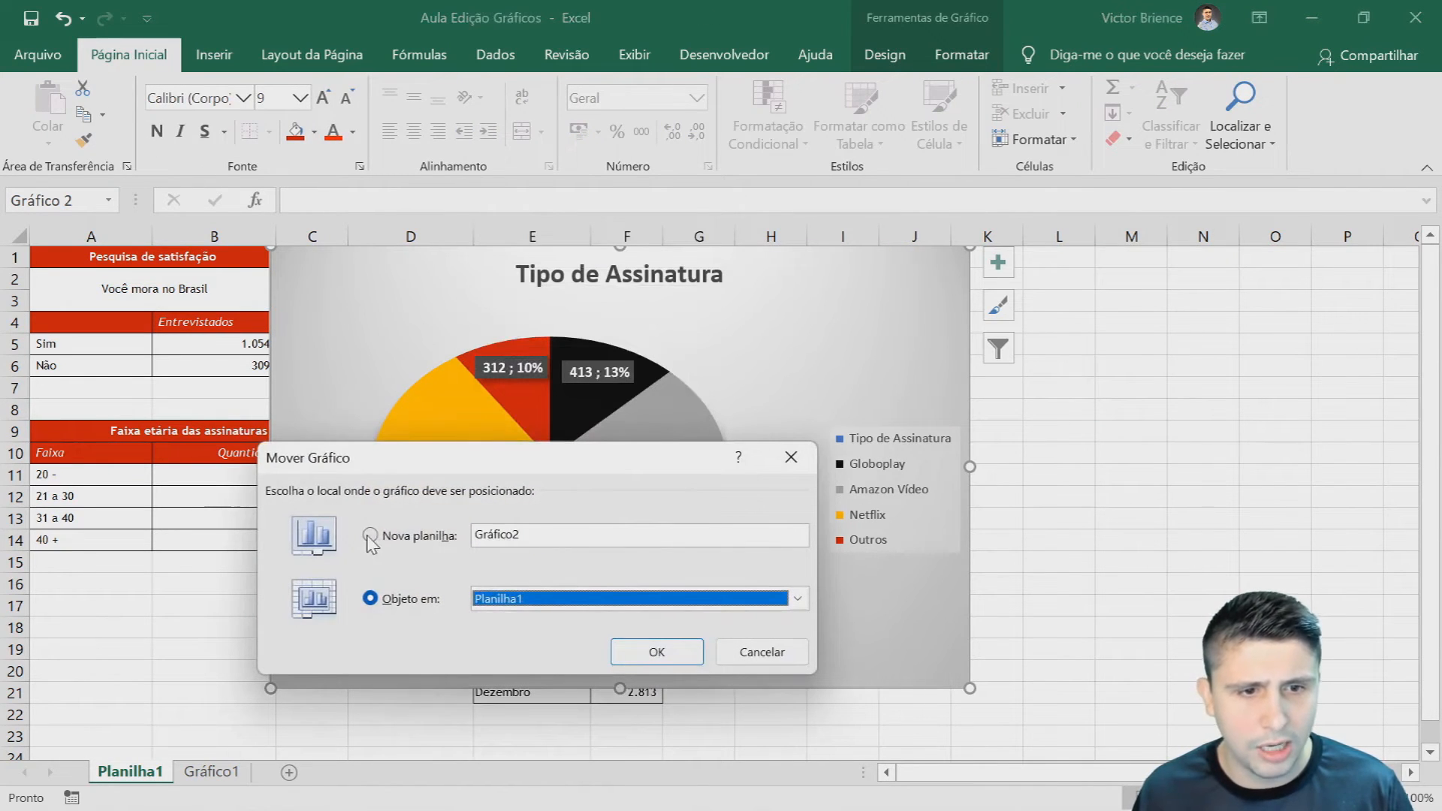
pyautogui.click(370, 535)
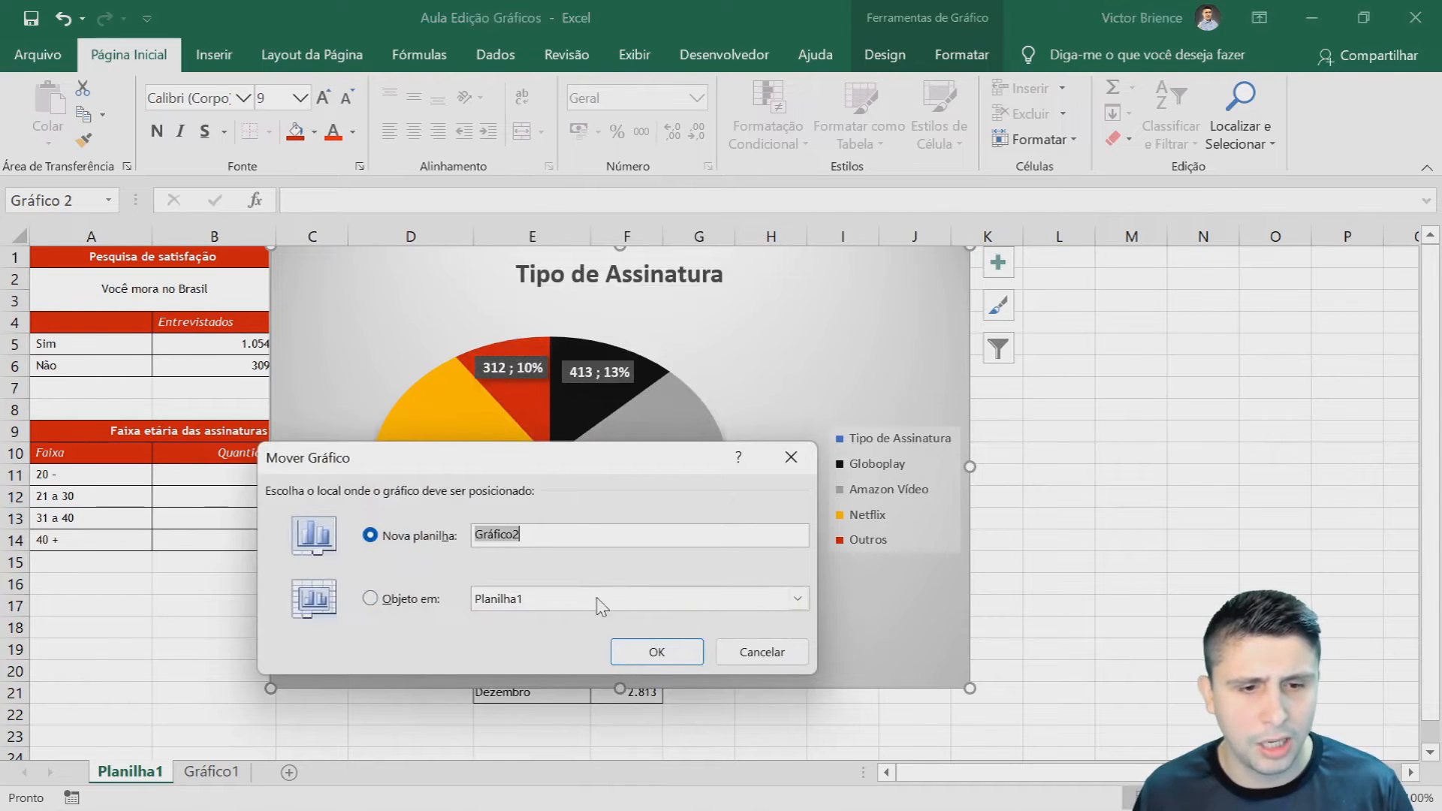
pyautogui.click(646, 651)
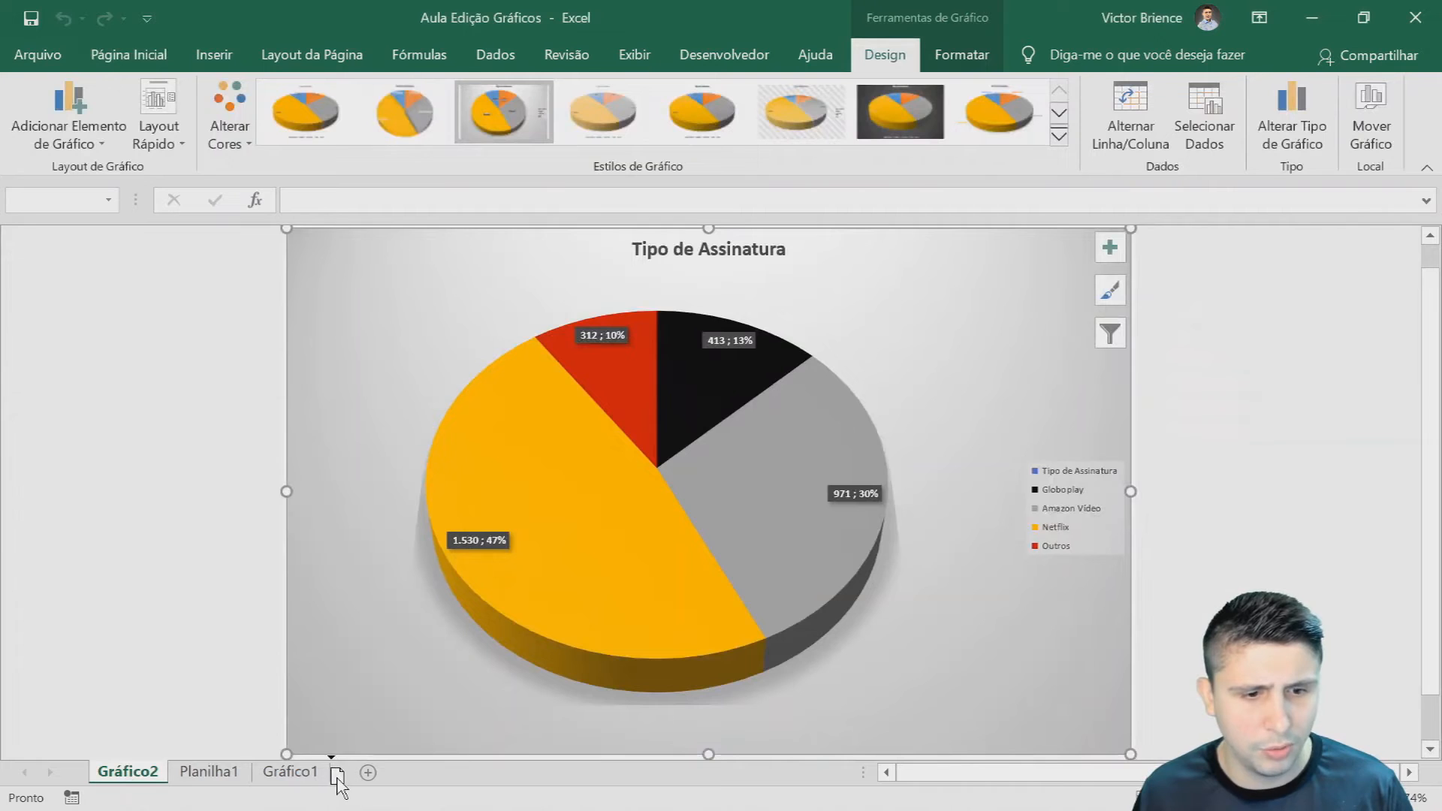
# - Place the Gráfico2 sheet after Gráfico1 and view both chart sheets
pyautogui.moveTo(336, 781); pyautogui.dragTo(330, 780)
pyautogui.click(211, 772)
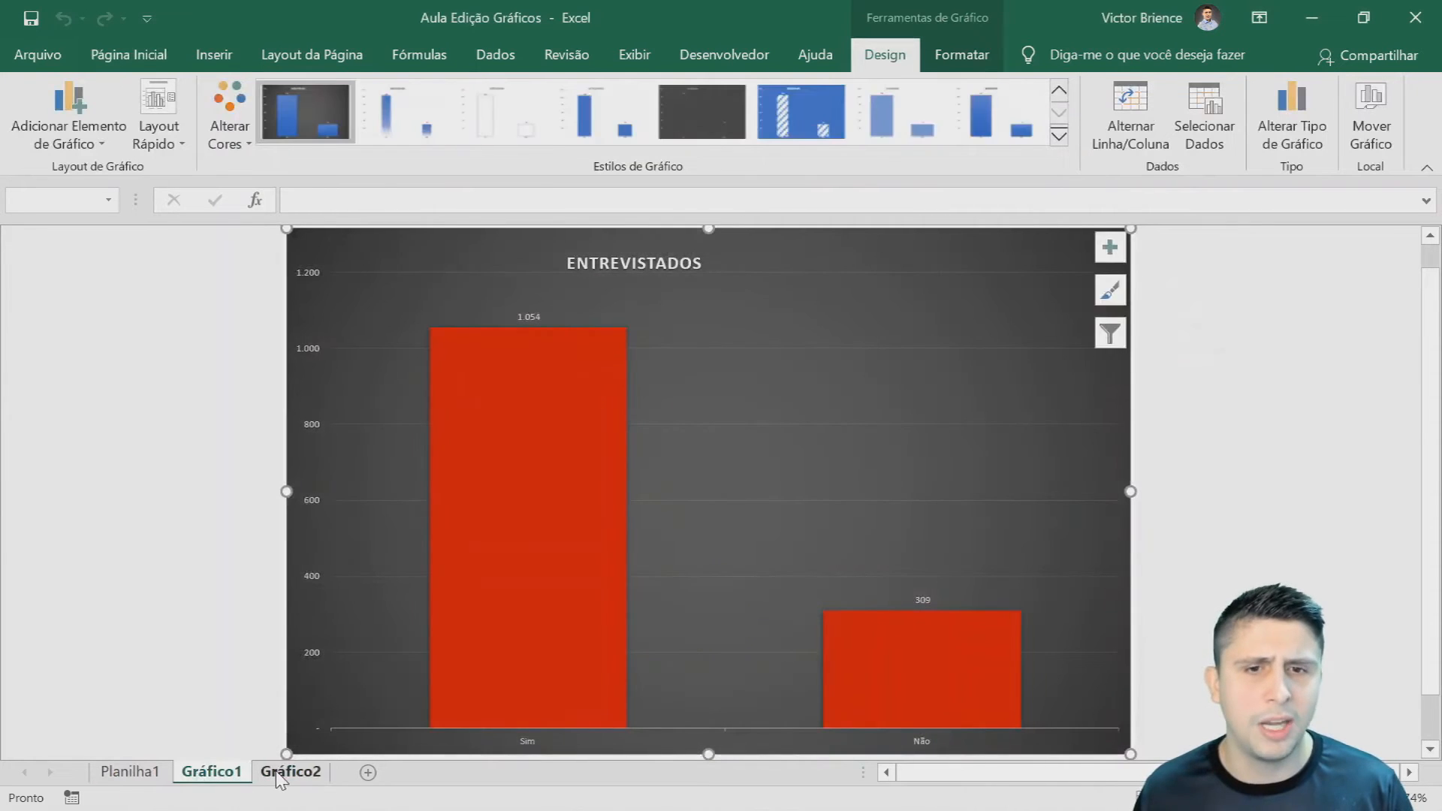
pyautogui.click(290, 773)
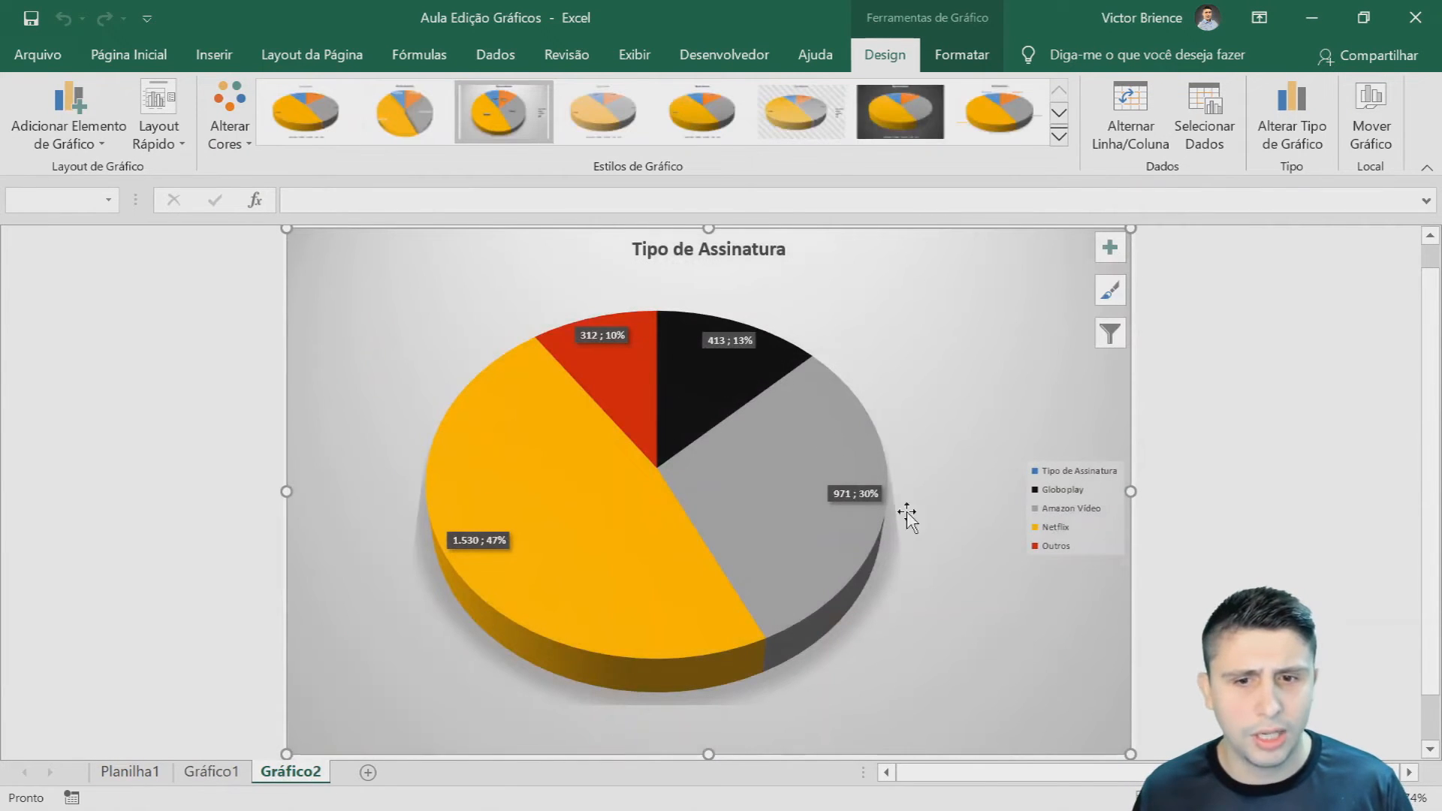
# - Insert a 2D clustered bar chart on Planilha1 from the Faixa etária das assinaturas data in A10:C14 and move it beside that table
pyautogui.click(129, 773)
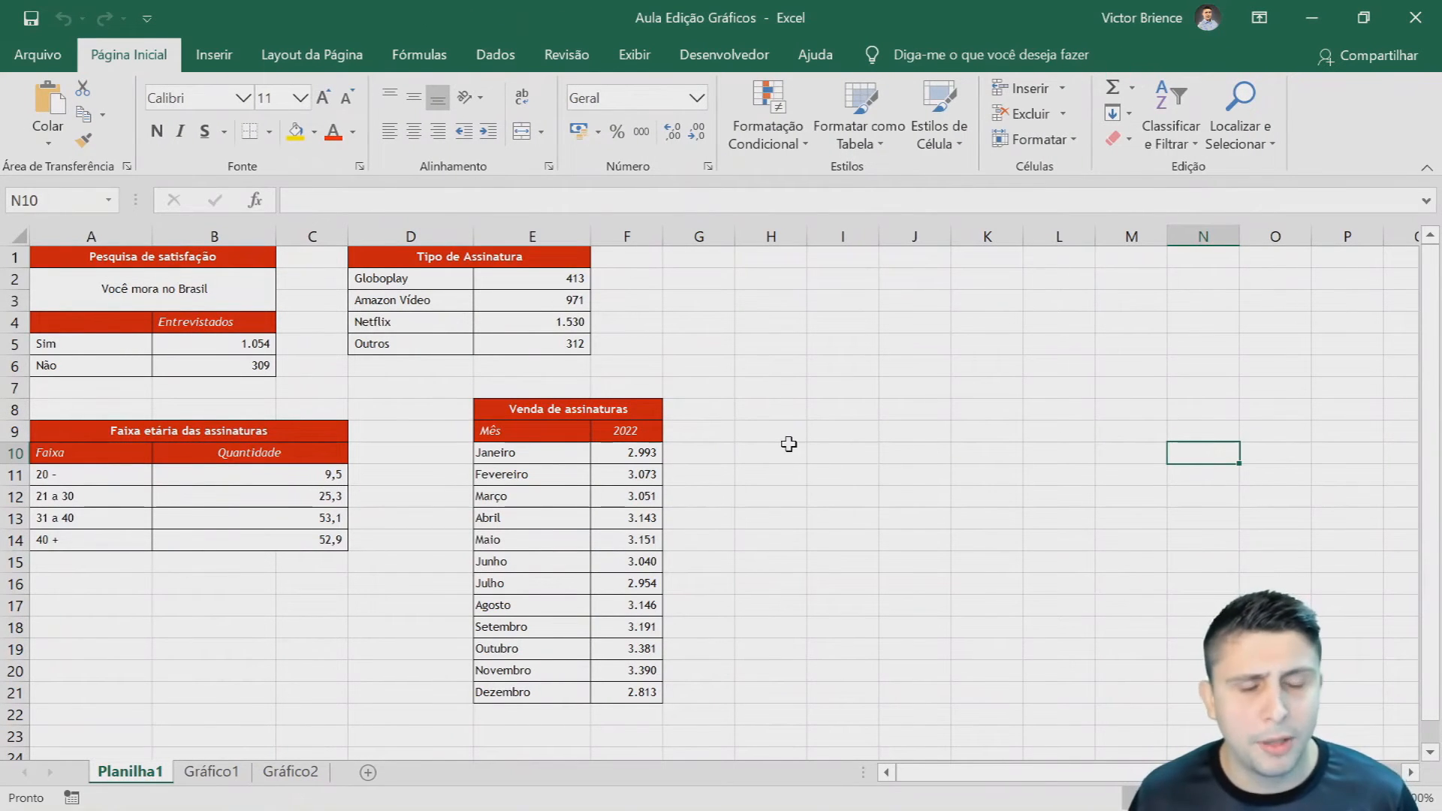
pyautogui.moveTo(92, 463); pyautogui.dragTo(264, 534)
pyautogui.click(215, 55)
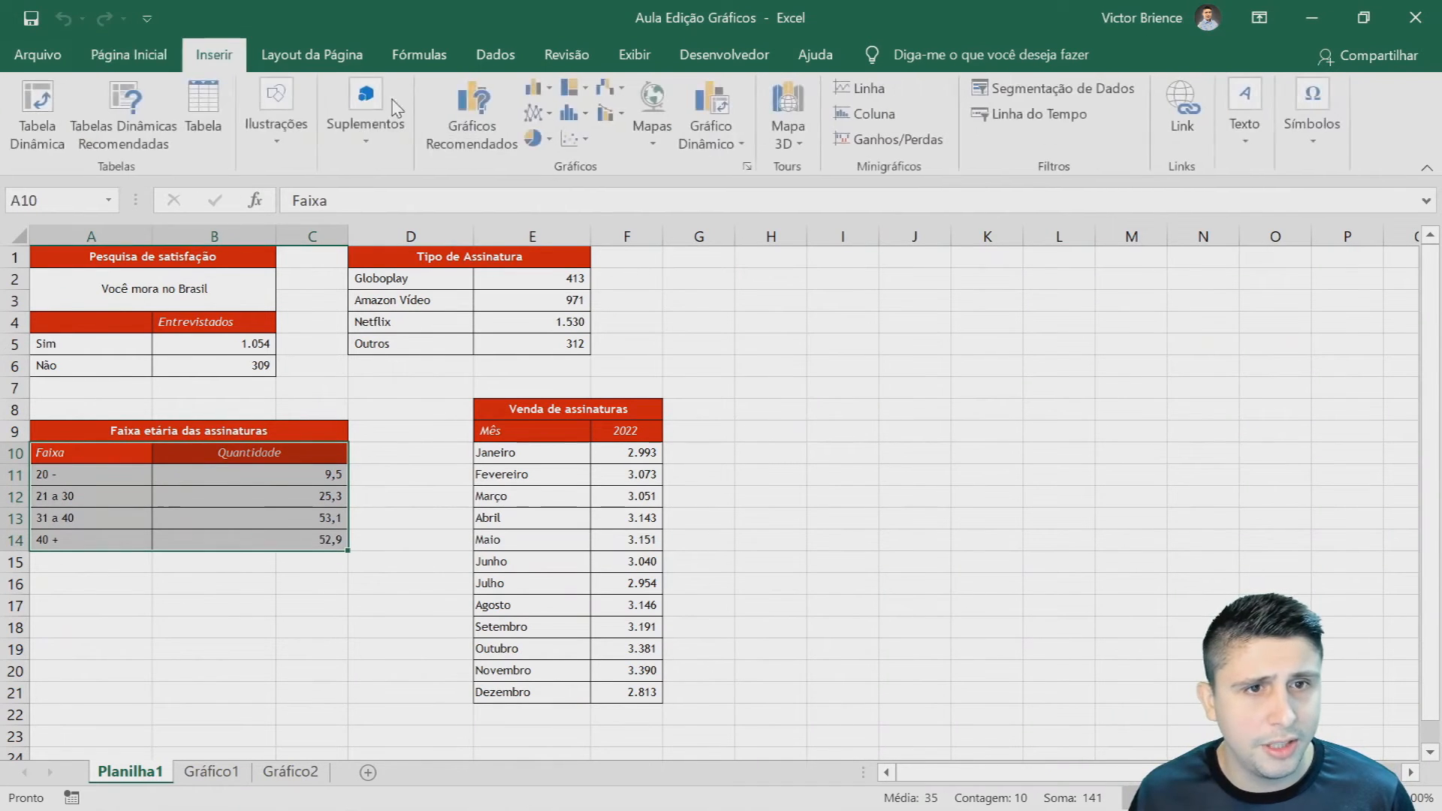
pyautogui.click(540, 89)
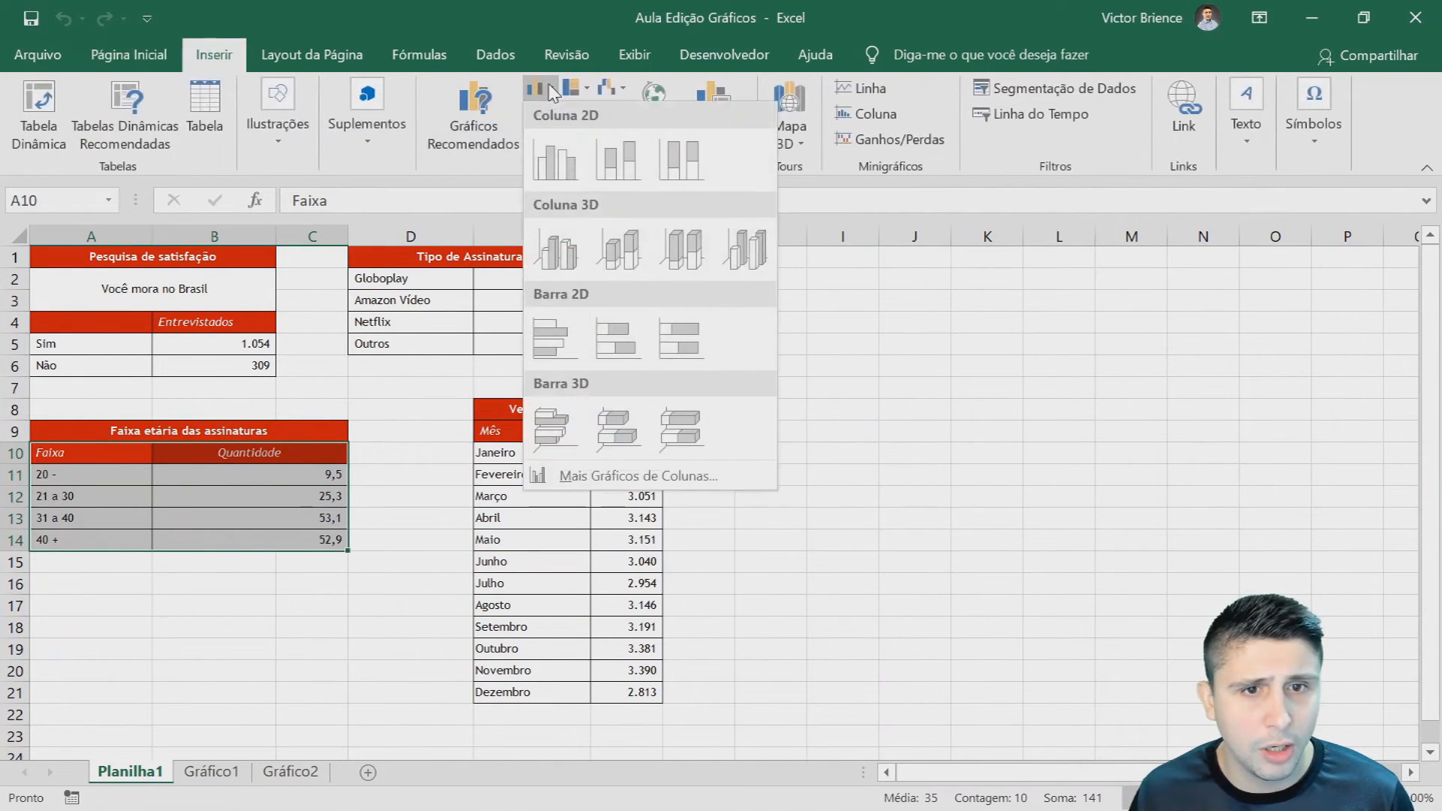
pyautogui.click(565, 337)
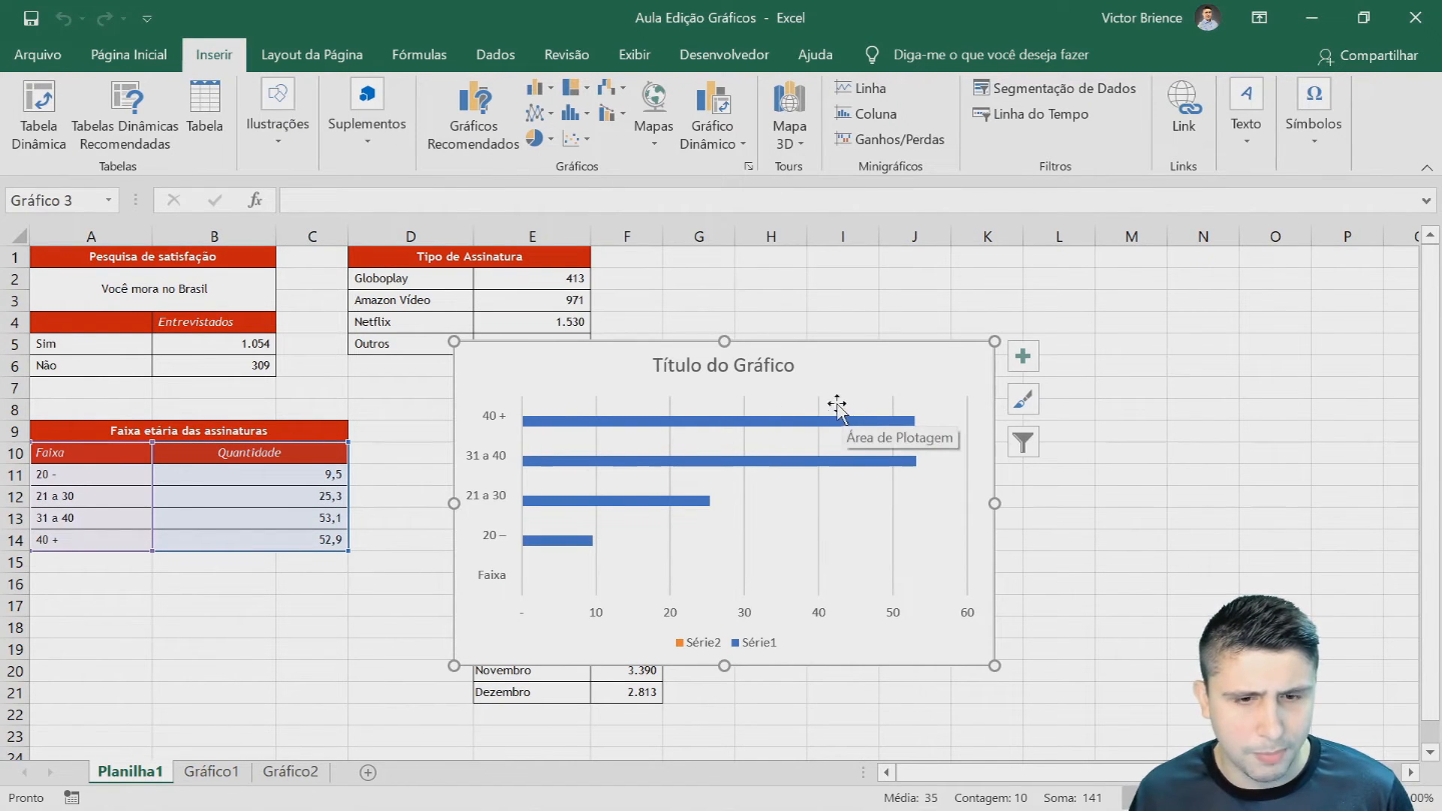
pyautogui.moveTo(840, 358); pyautogui.dragTo(763, 270)
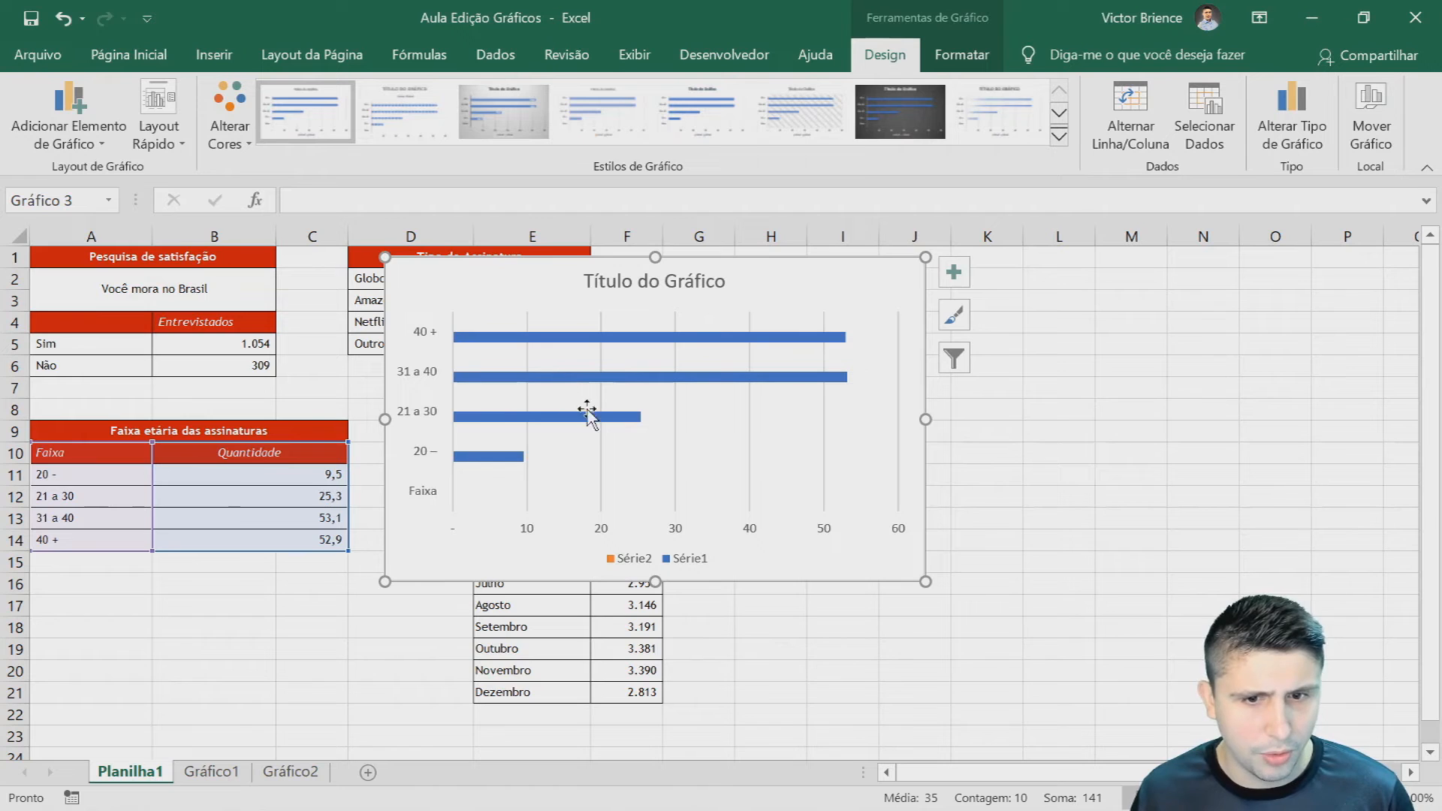
# - Remove the bar chart's legend, apply the chart style with shaded blue bars and a bold title, and shift the chart slightly
pyautogui.click(956, 275)
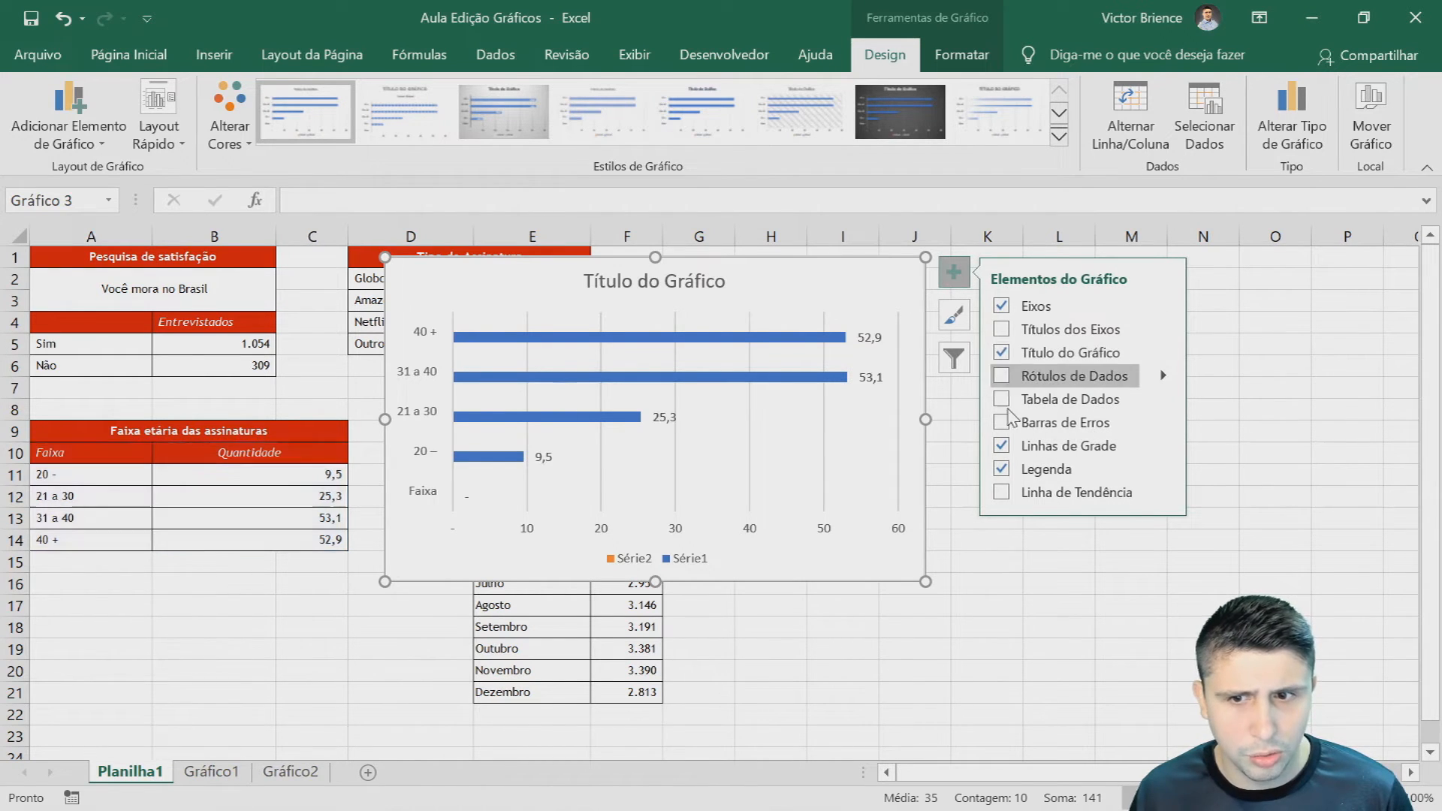
pyautogui.click(1003, 471)
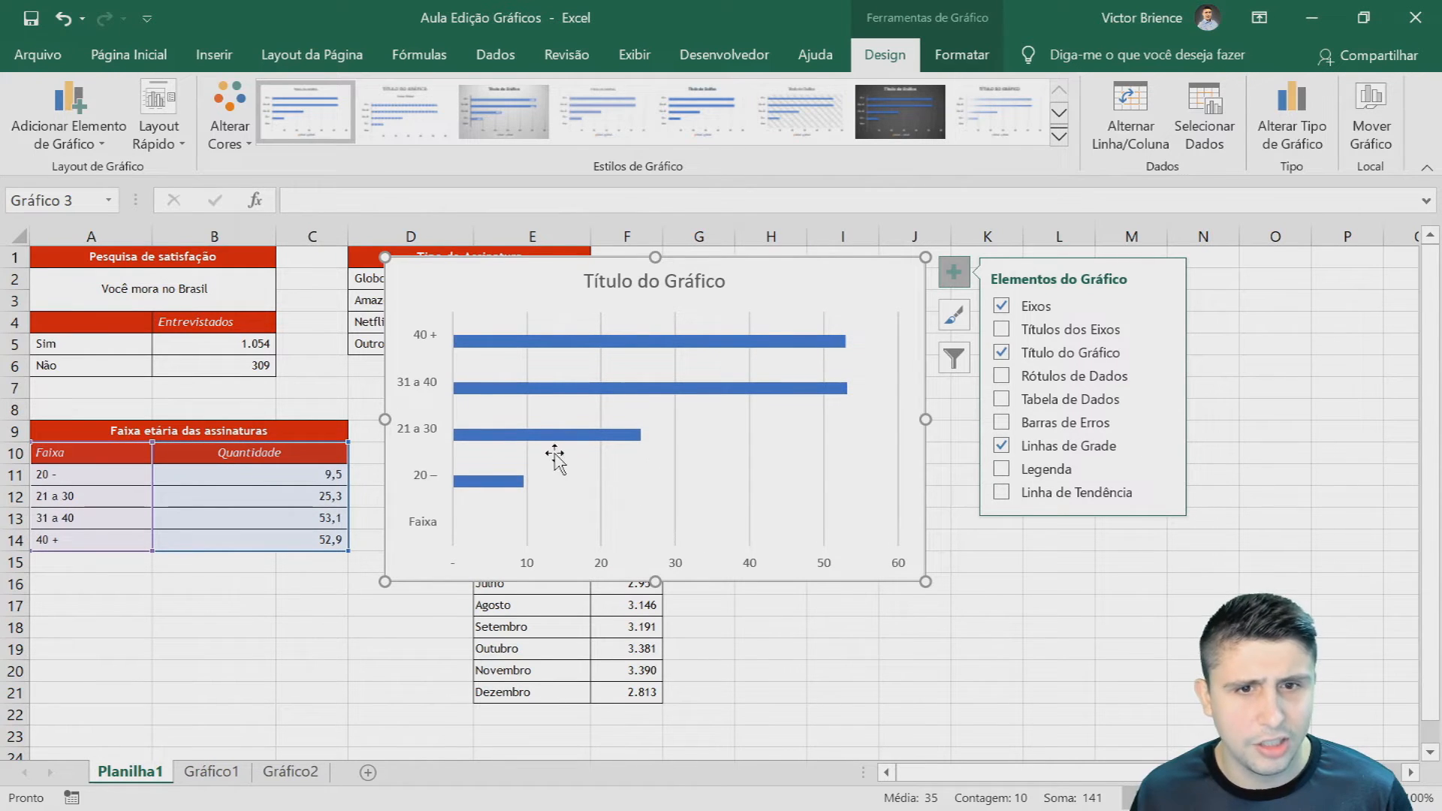
pyautogui.click(1059, 113)
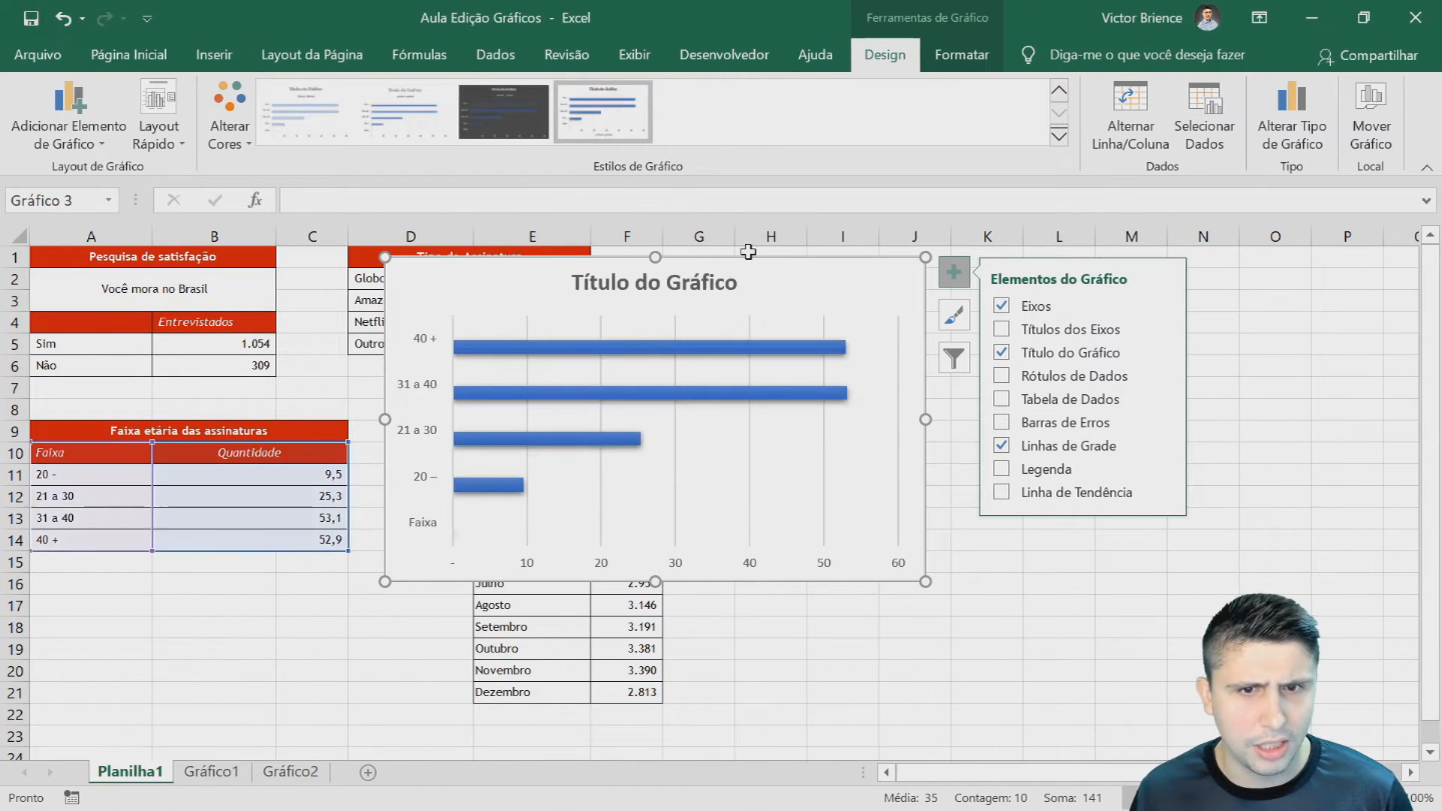
pyautogui.moveTo(778, 289)
pyautogui.mouseDown()
pyautogui.moveTo(735, 277)
pyautogui.moveTo(754, 286)
pyautogui.mouseUp()
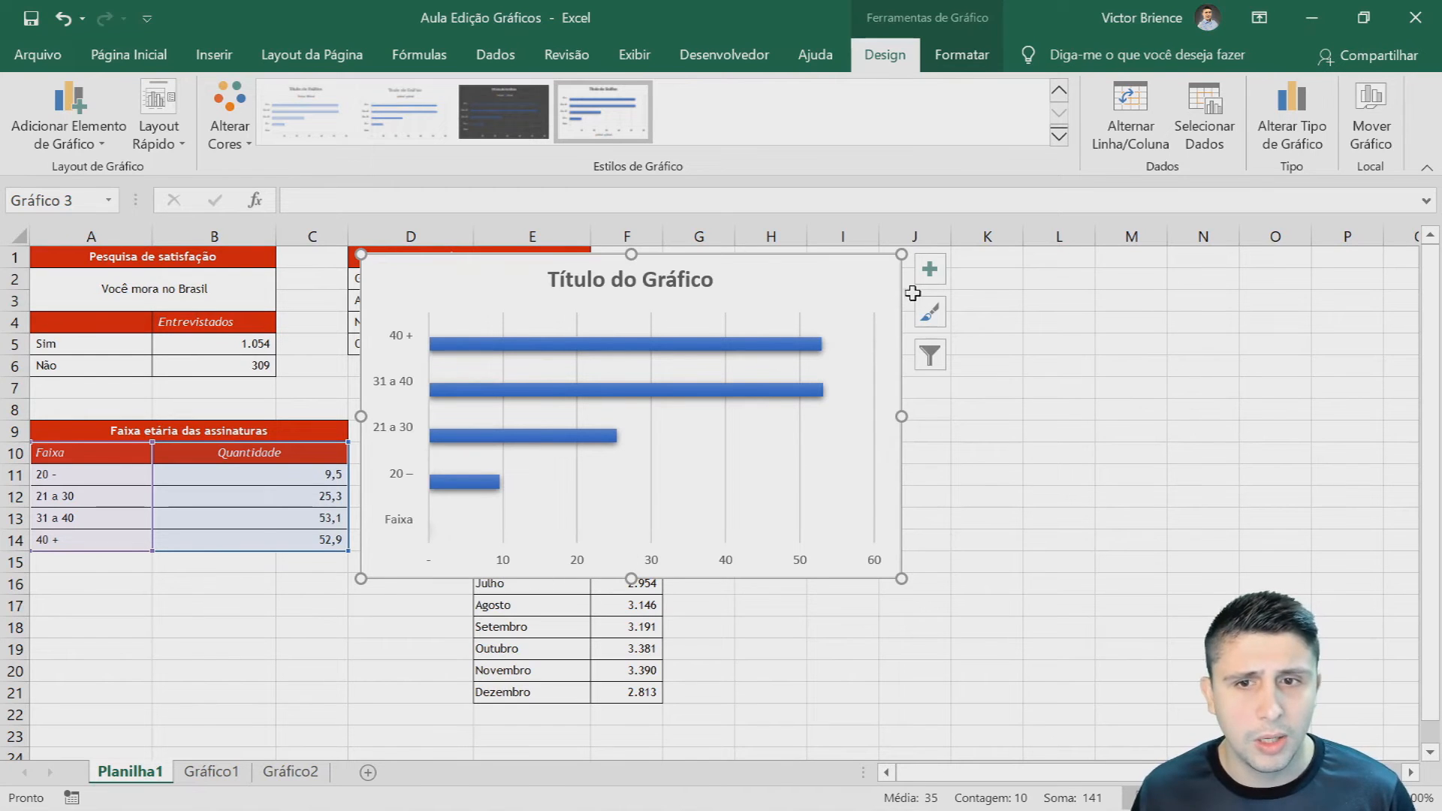
# - Replace the bar chart's title with "Faixa etária das assinaturas" and close the title formatting
pyautogui.doubleClick(653, 282)
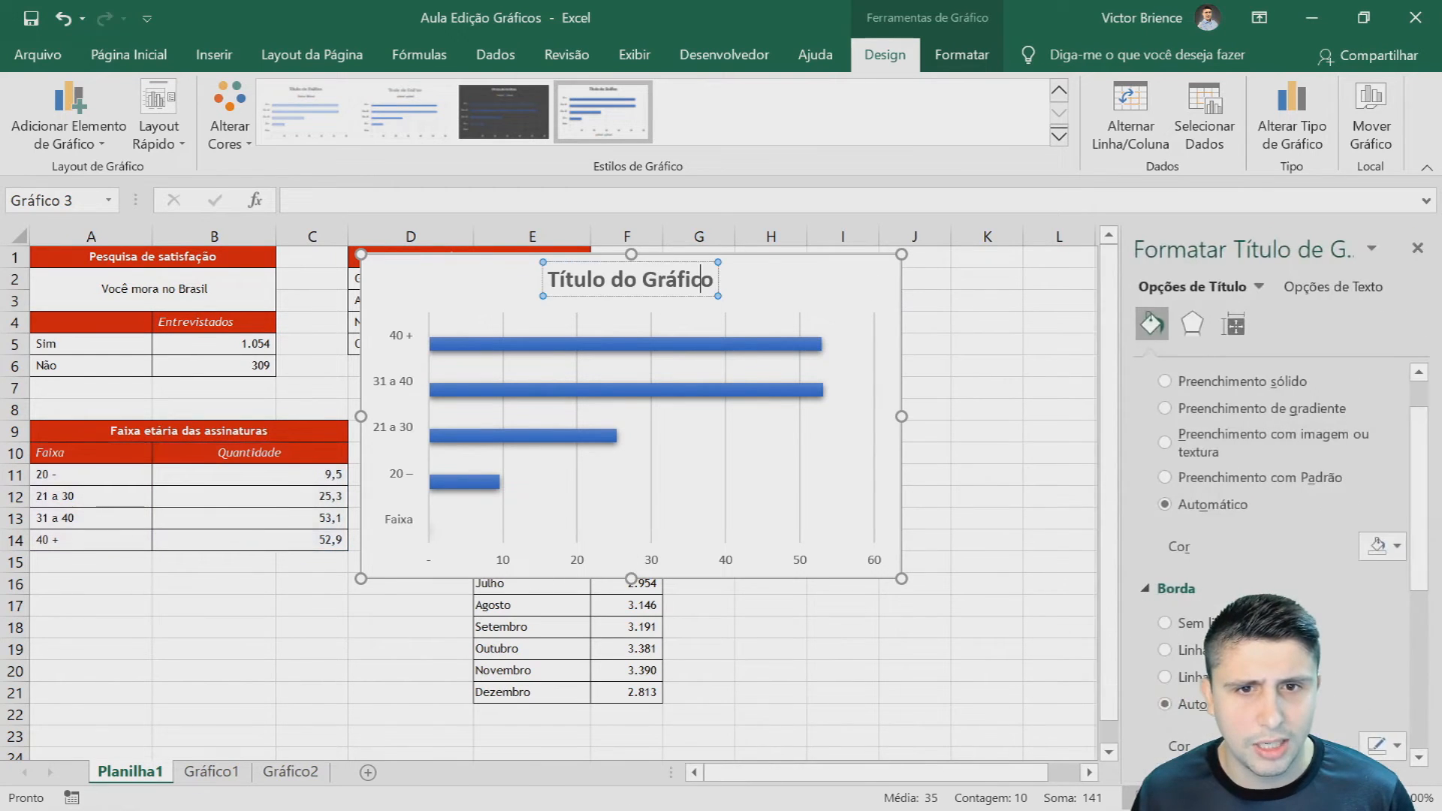
pyautogui.moveTo(713, 282); pyautogui.dragTo(550, 295)
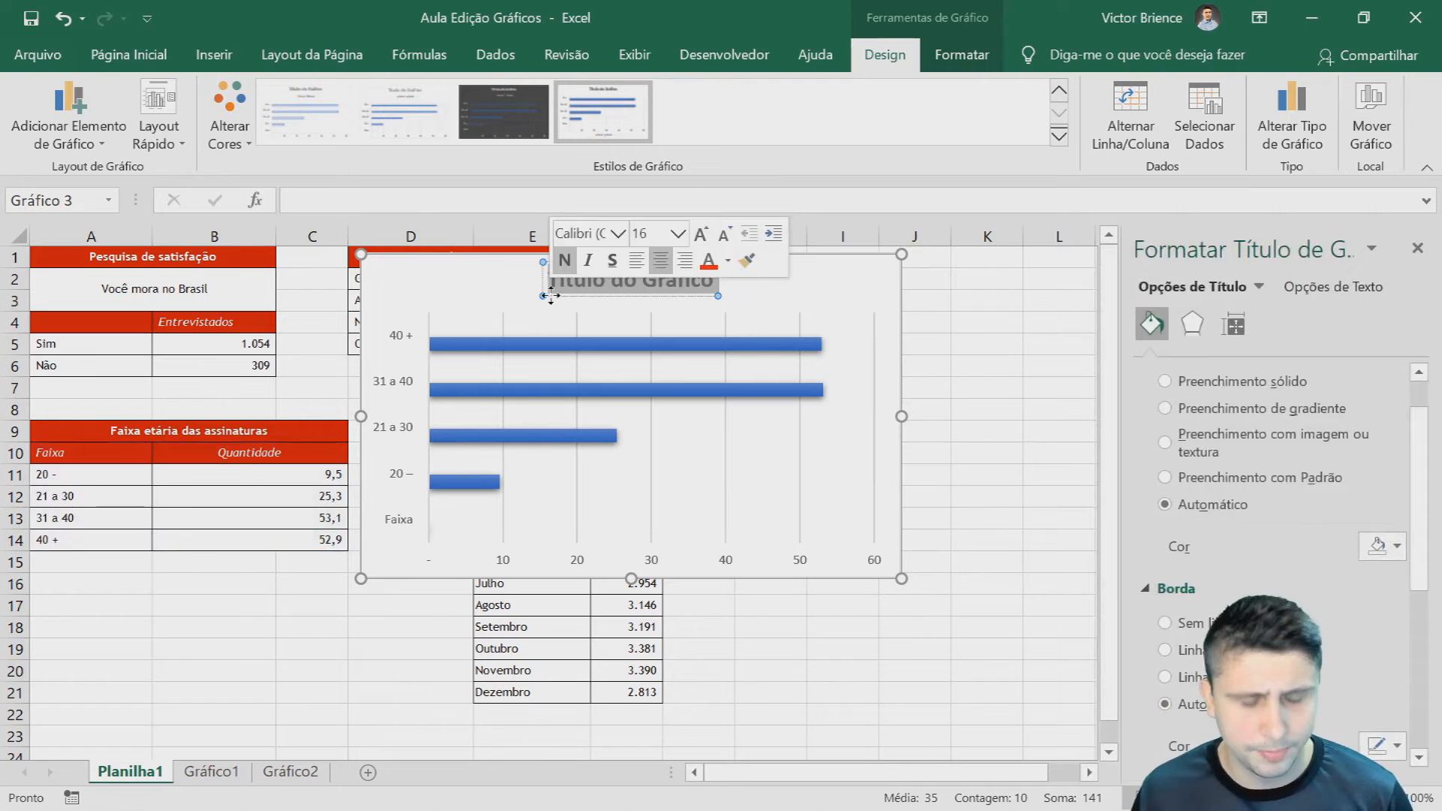
pyautogui.write('Faixa et')
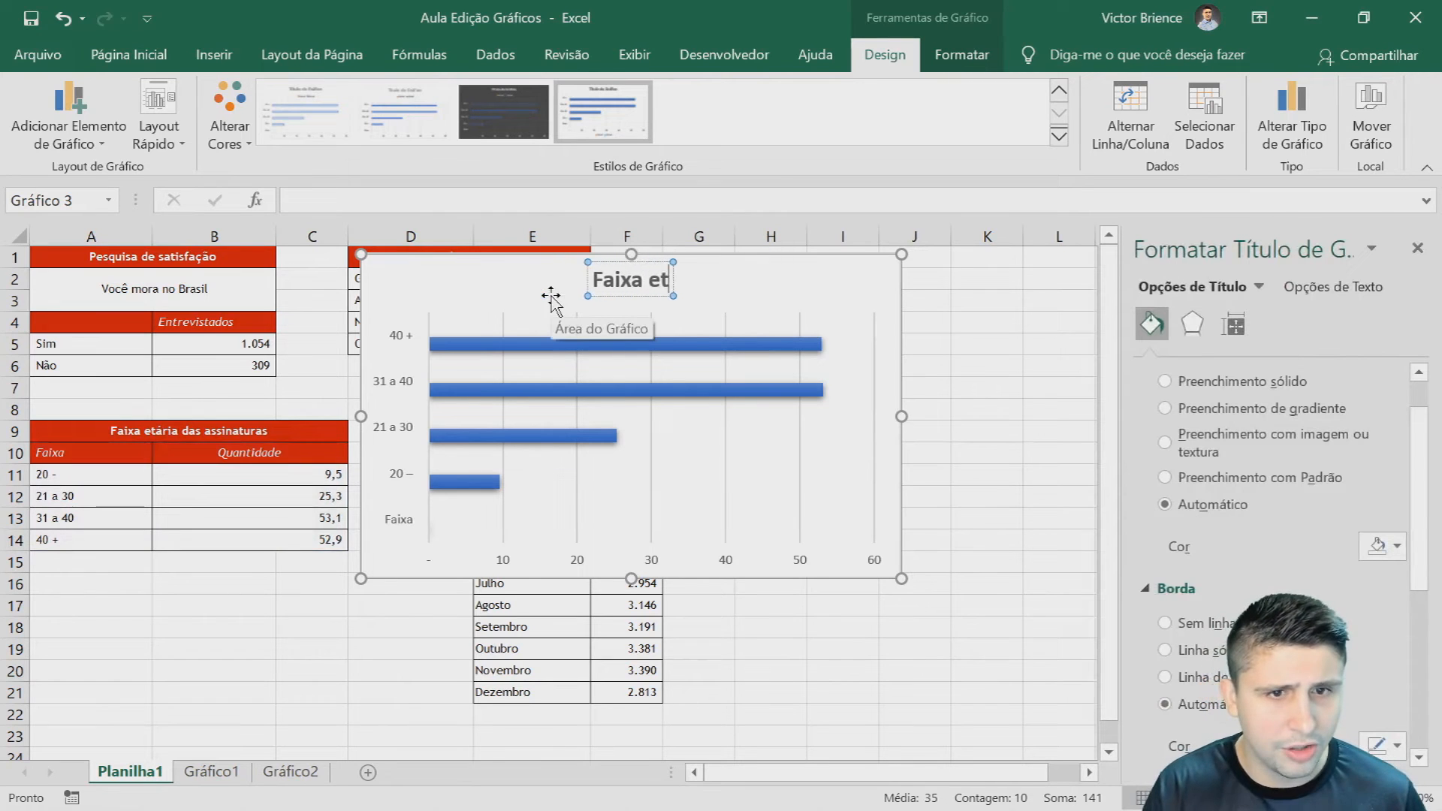
pyautogui.write('ária das assinaturas')
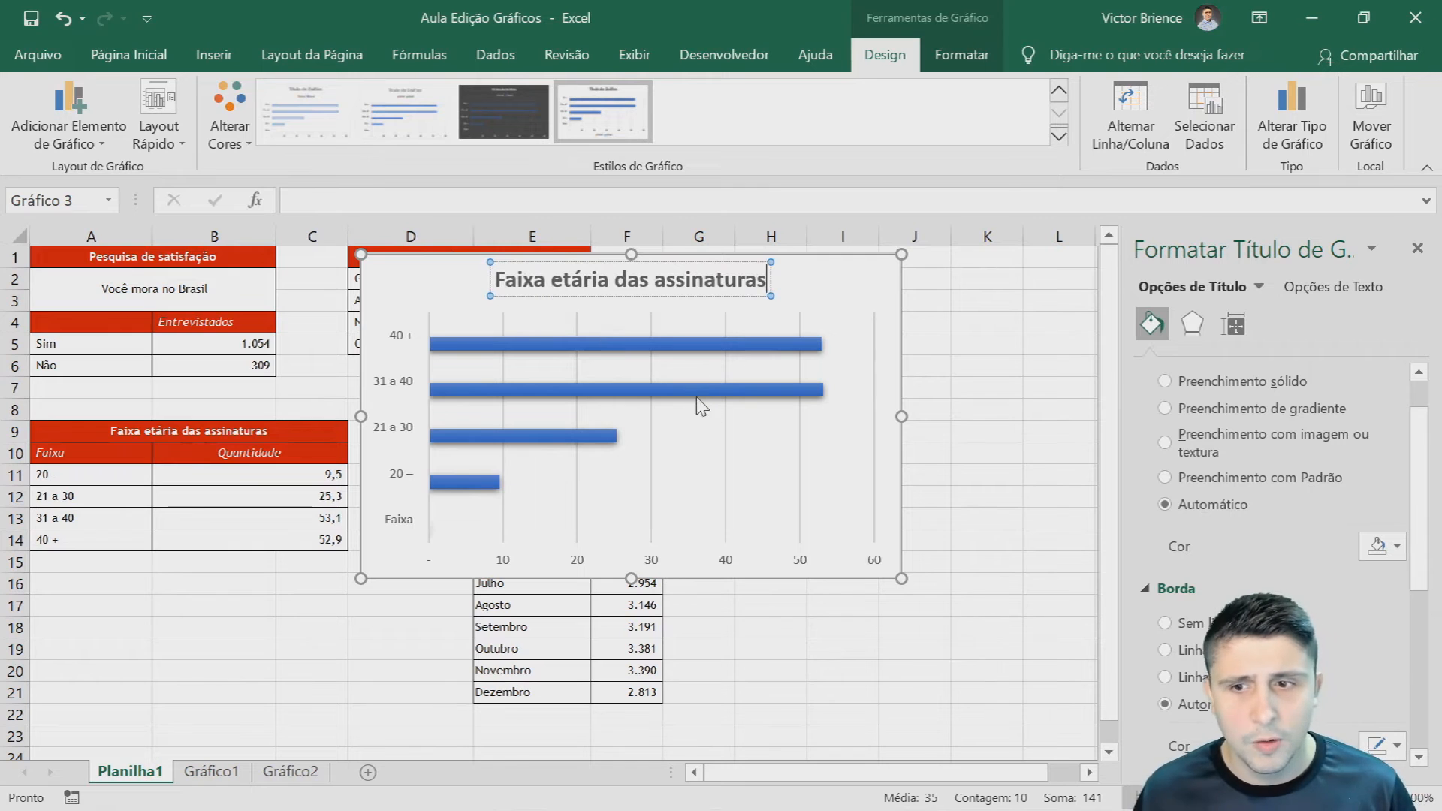
pyautogui.click(1417, 248)
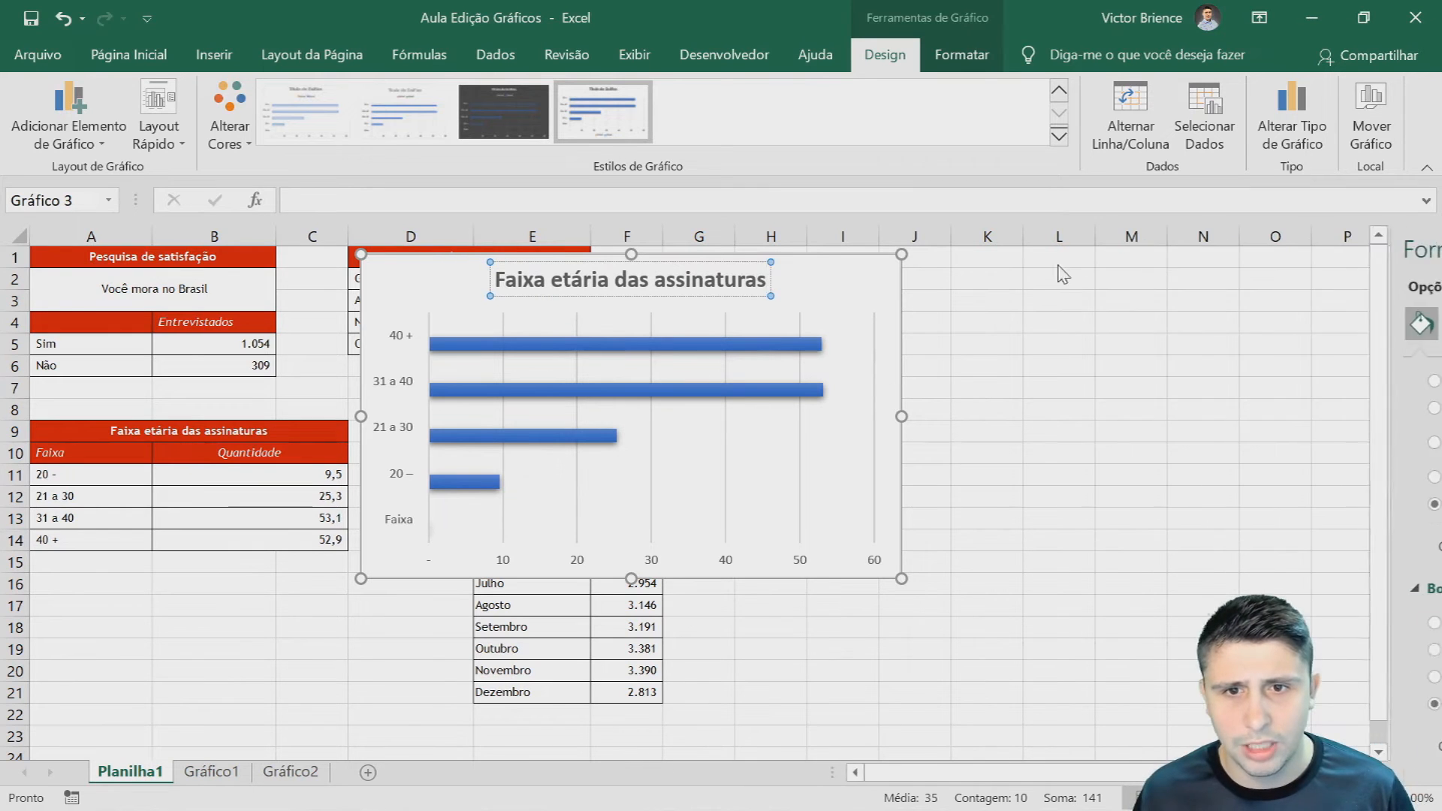
# - Turn on data labels for the bar chart, leaving the axis titles off
pyautogui.click(843, 277)
pyautogui.click(929, 270)
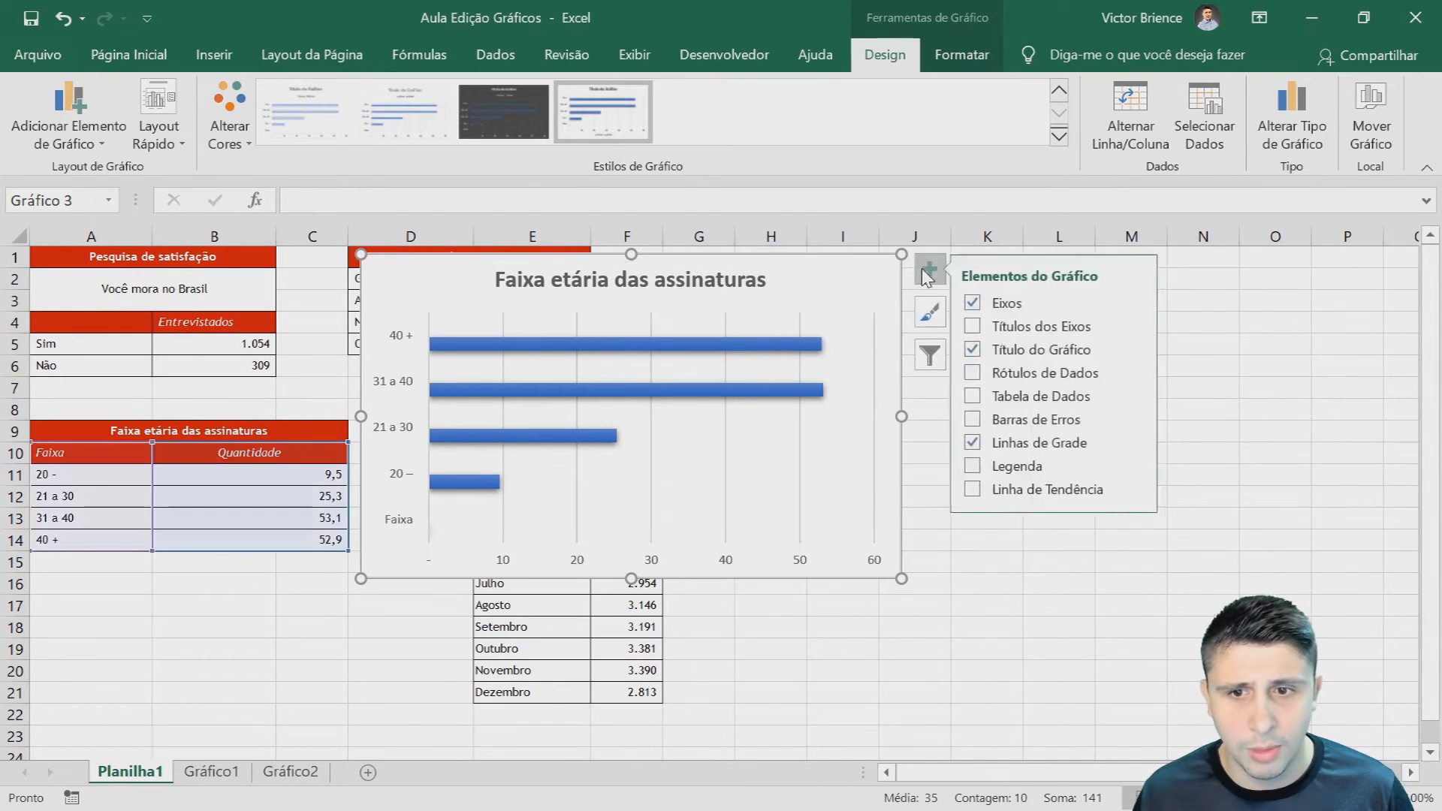
pyautogui.click(978, 327)
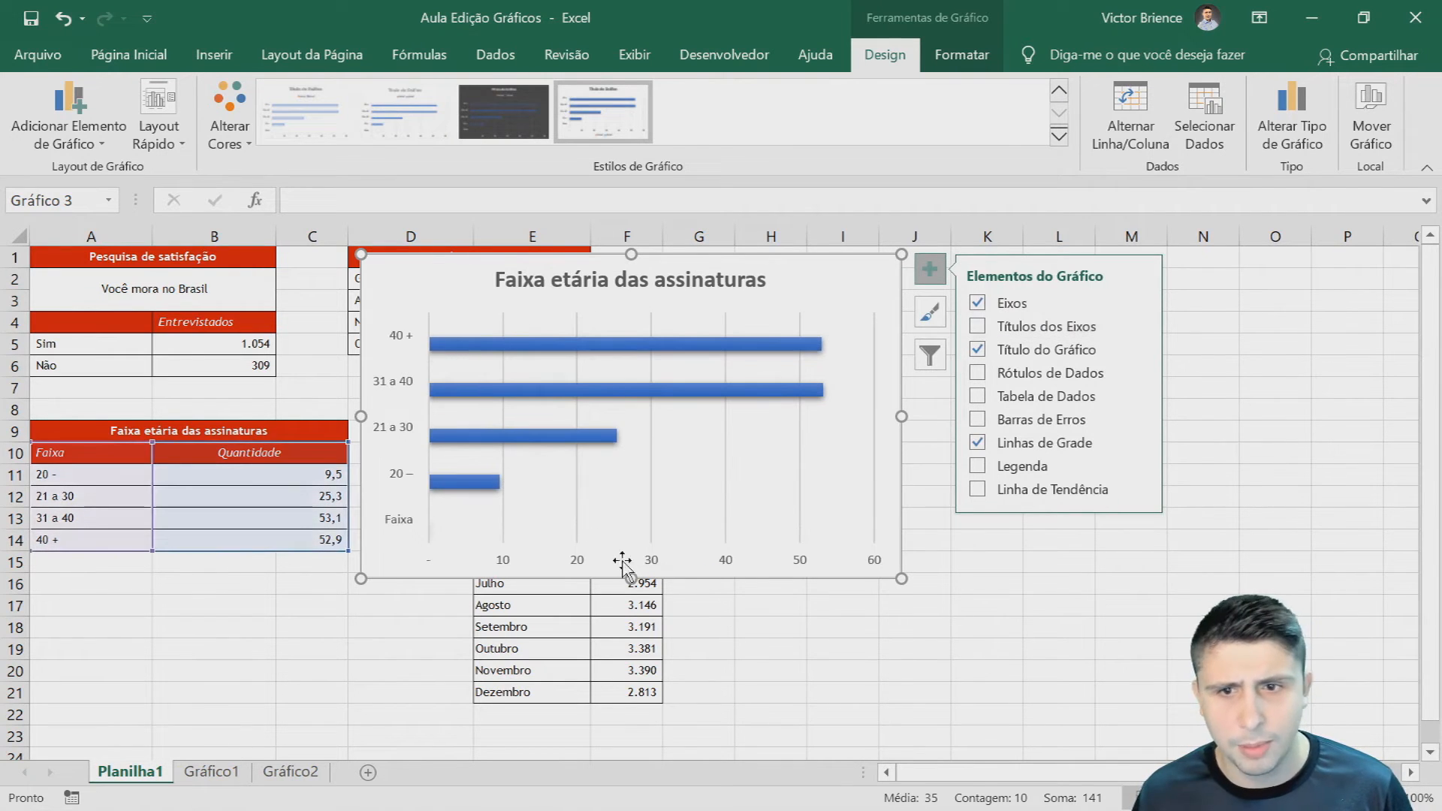
pyautogui.click(975, 382)
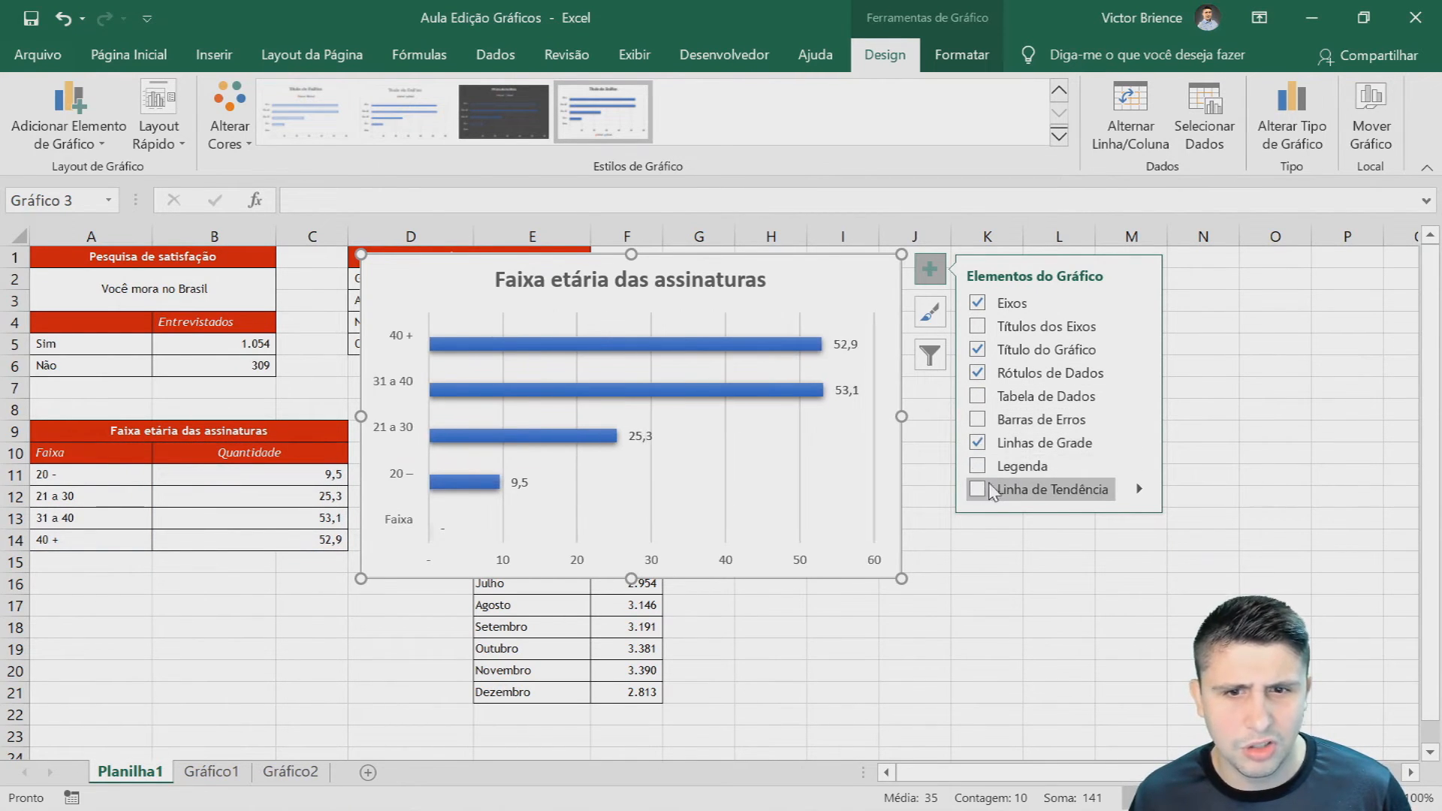
pyautogui.click(938, 276)
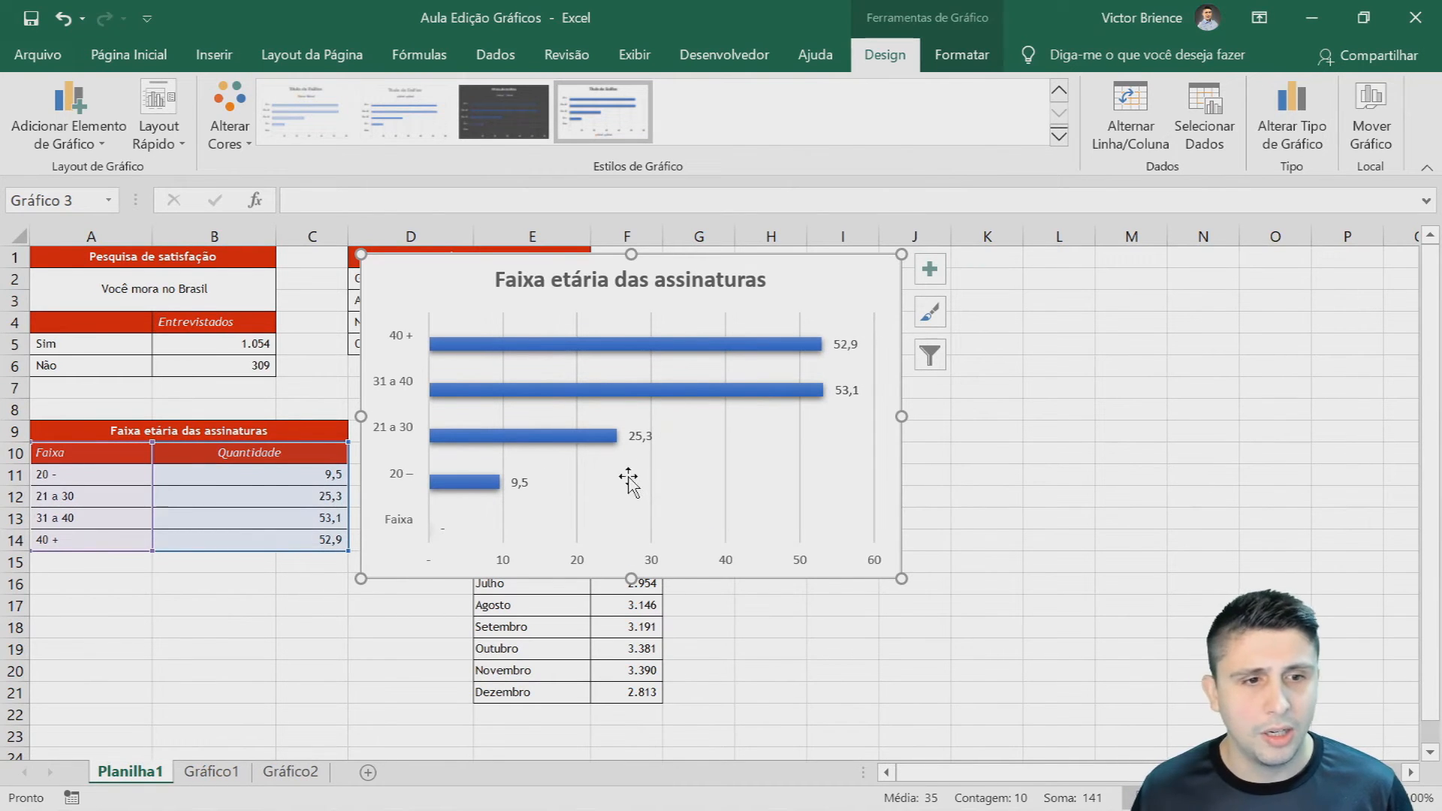
# - Try major units of 15 and 8 on the bar chart's horizontal value axis
pyautogui.click(579, 568)
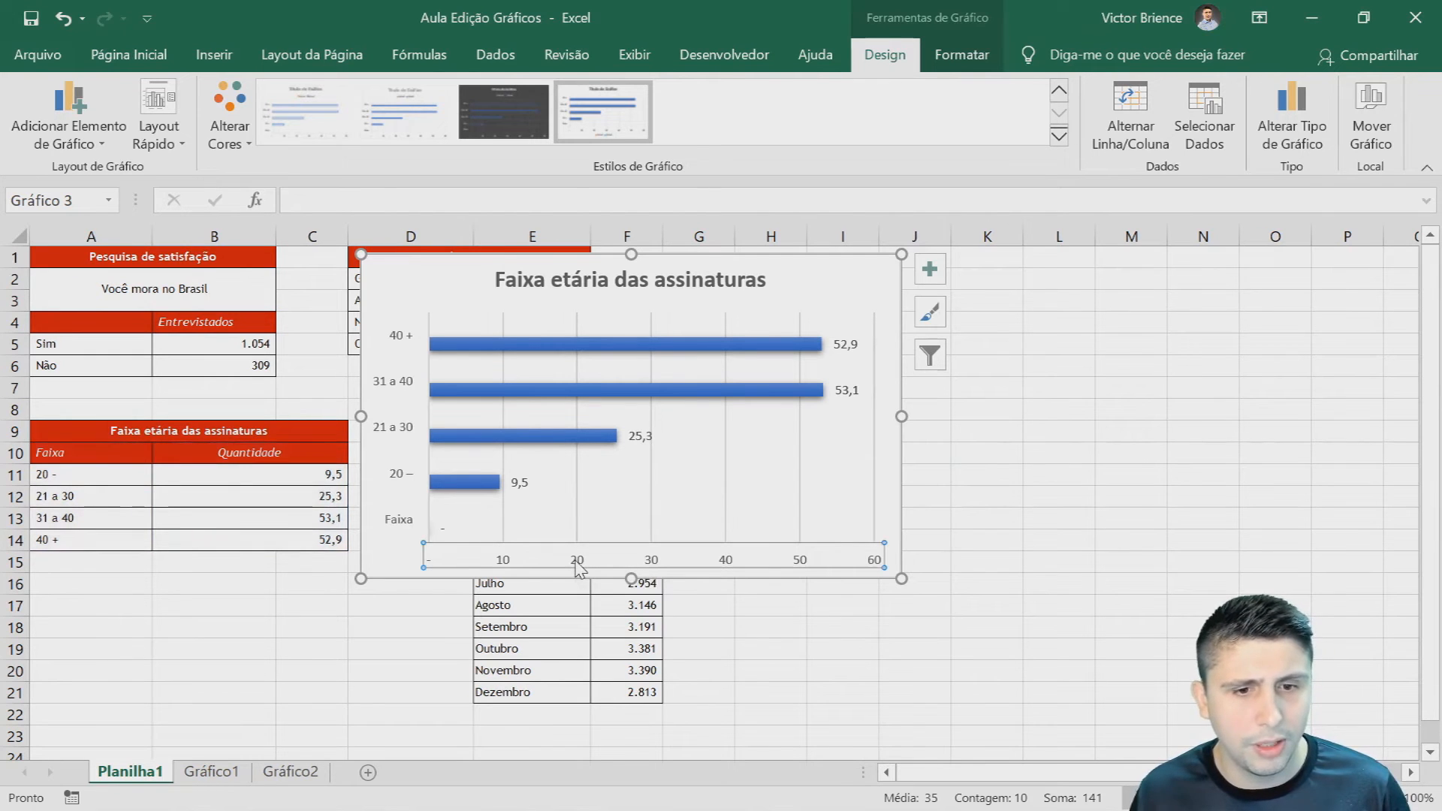
pyautogui.doubleClick(583, 564)
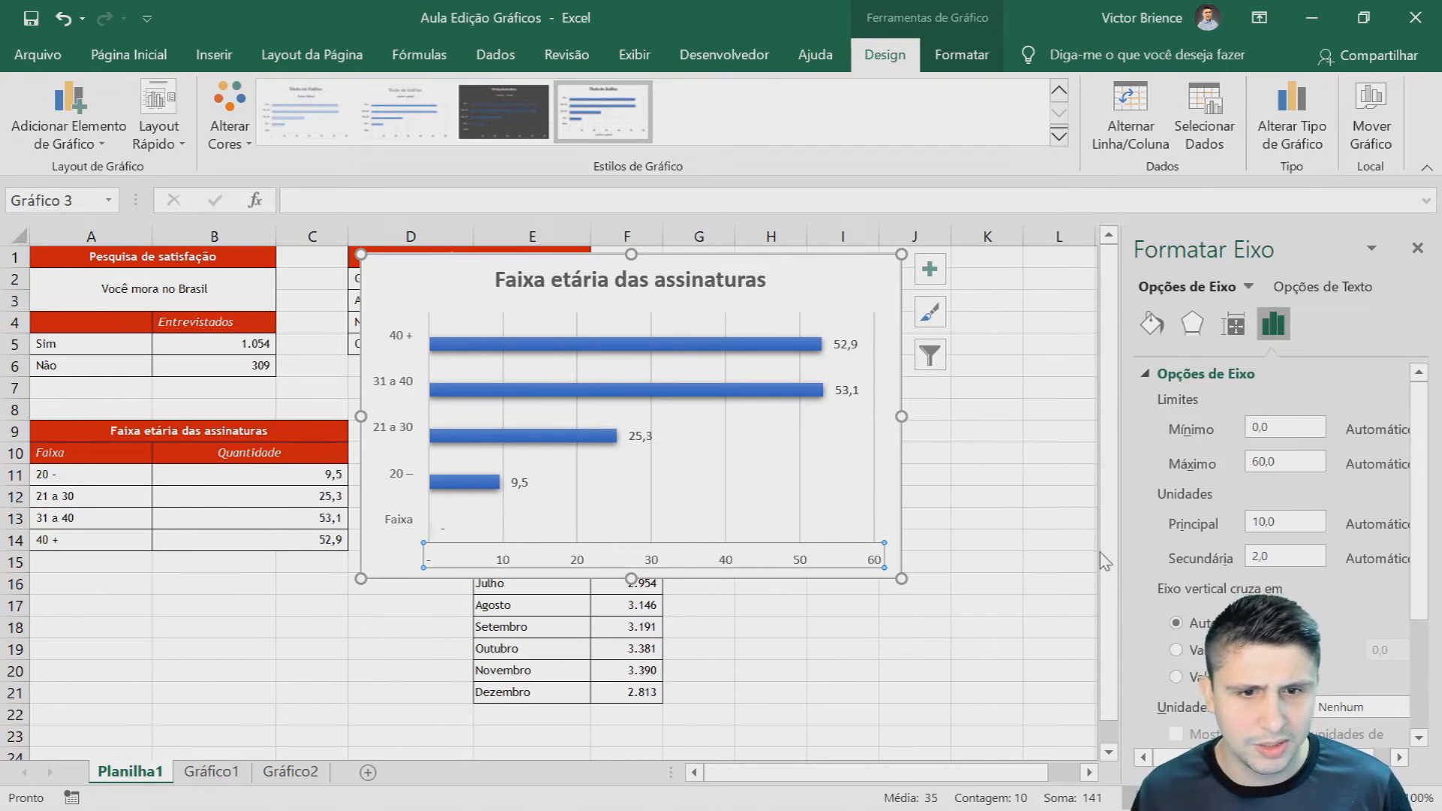
pyautogui.doubleClick(1262, 521)
pyautogui.write('15')
pyautogui.press('Return')
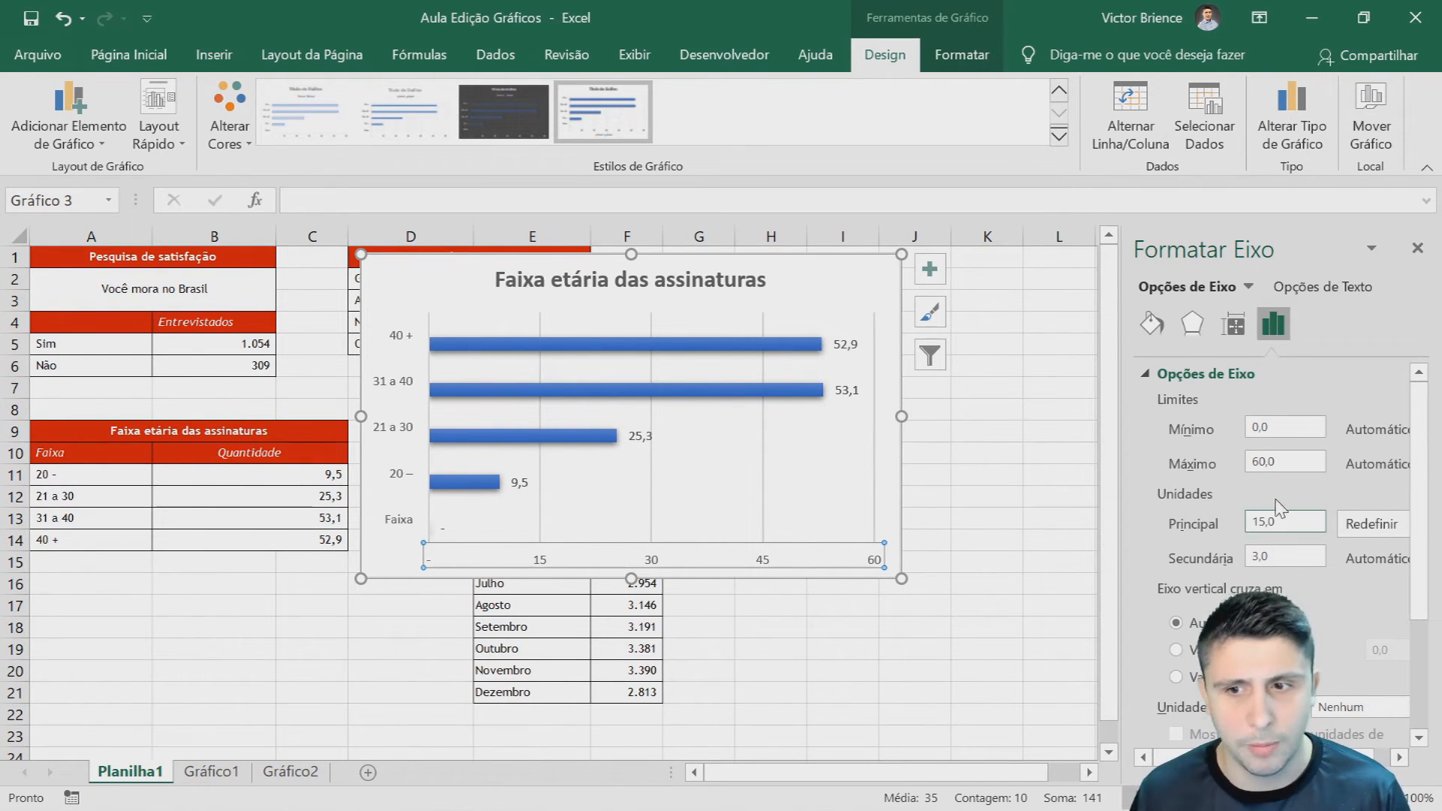
pyautogui.doubleClick(1258, 524)
pyautogui.write('8')
pyautogui.press('Return')
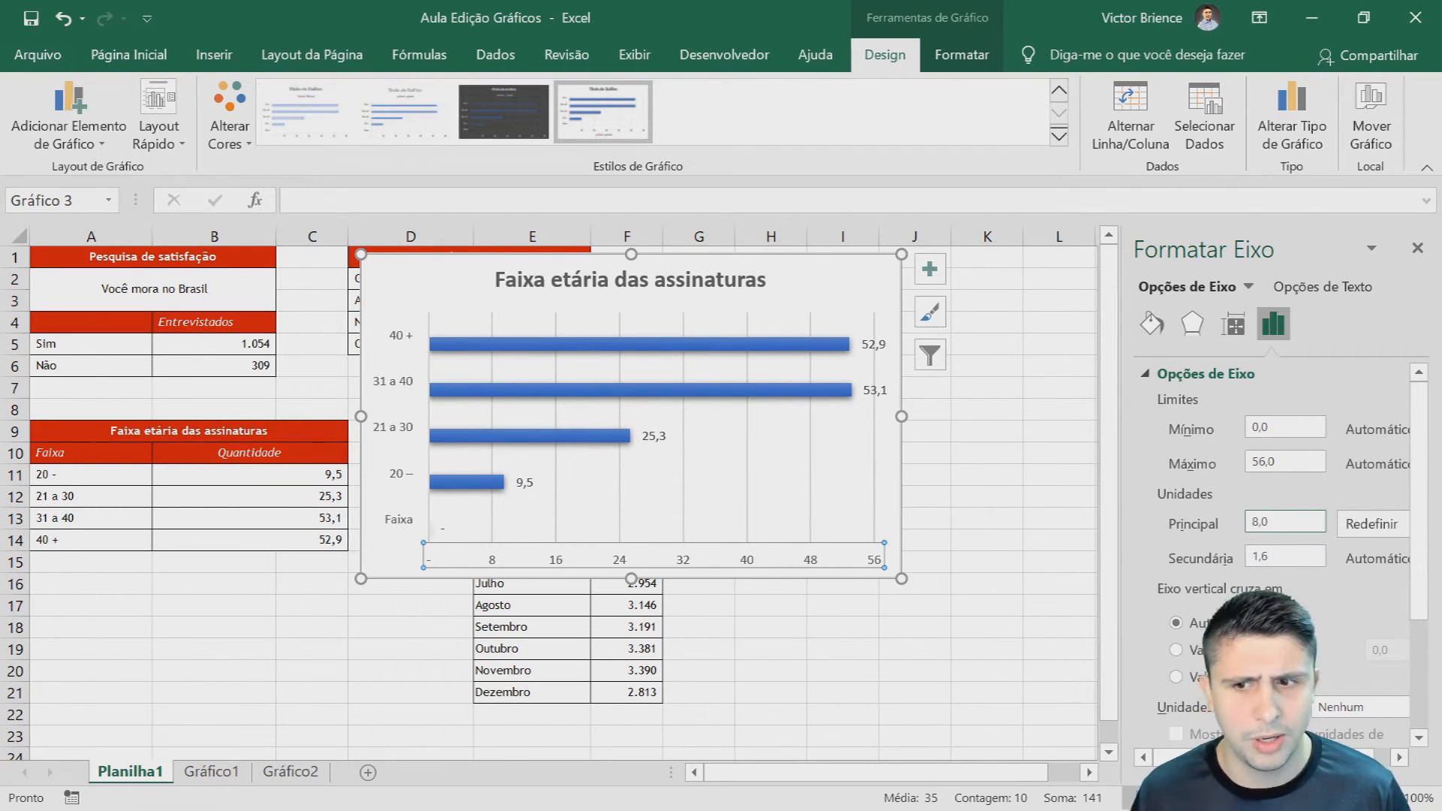
# - Set the horizontal value axis's major unit to 10
pyautogui.doubleClick(1260, 522)
pyautogui.write('10')
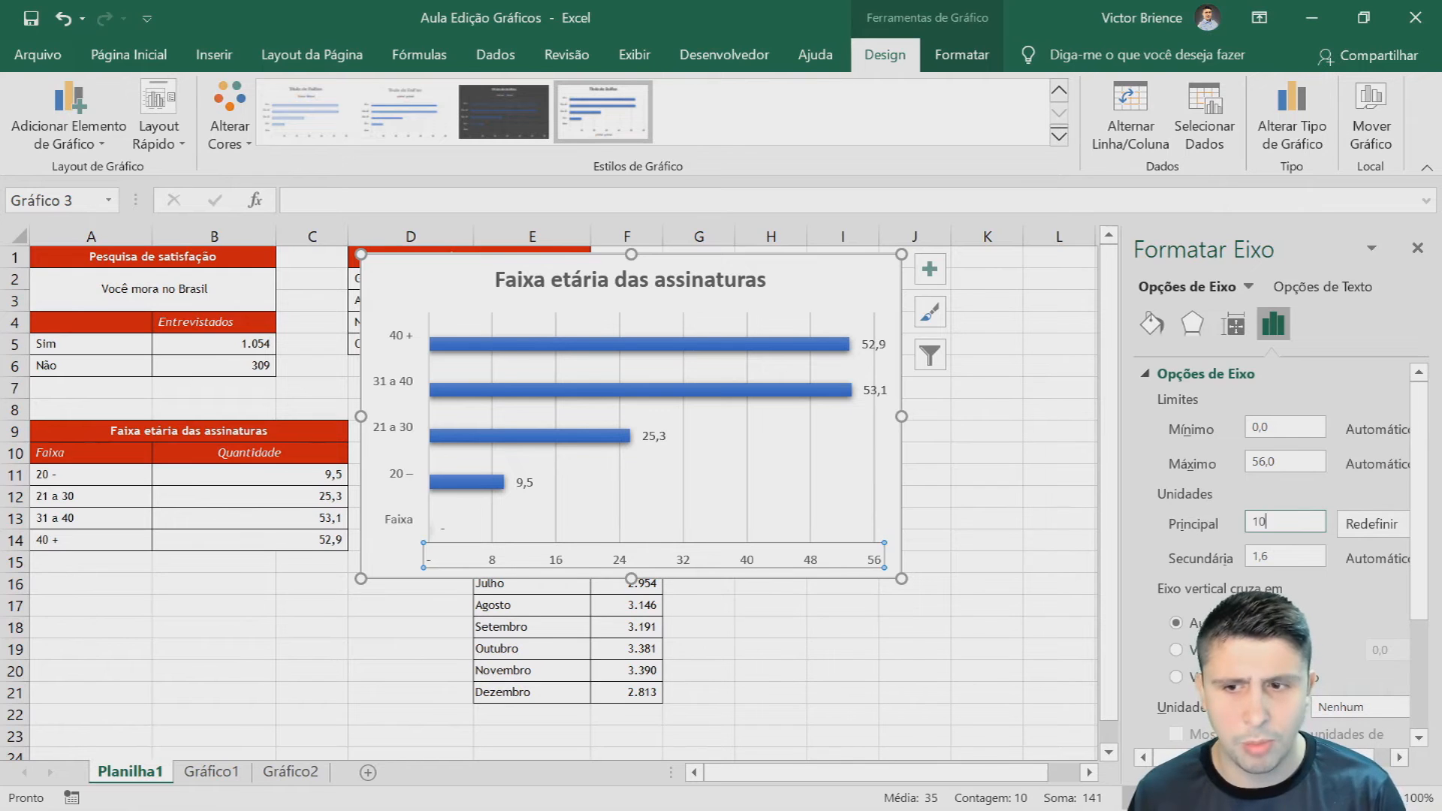
pyautogui.press('Return')
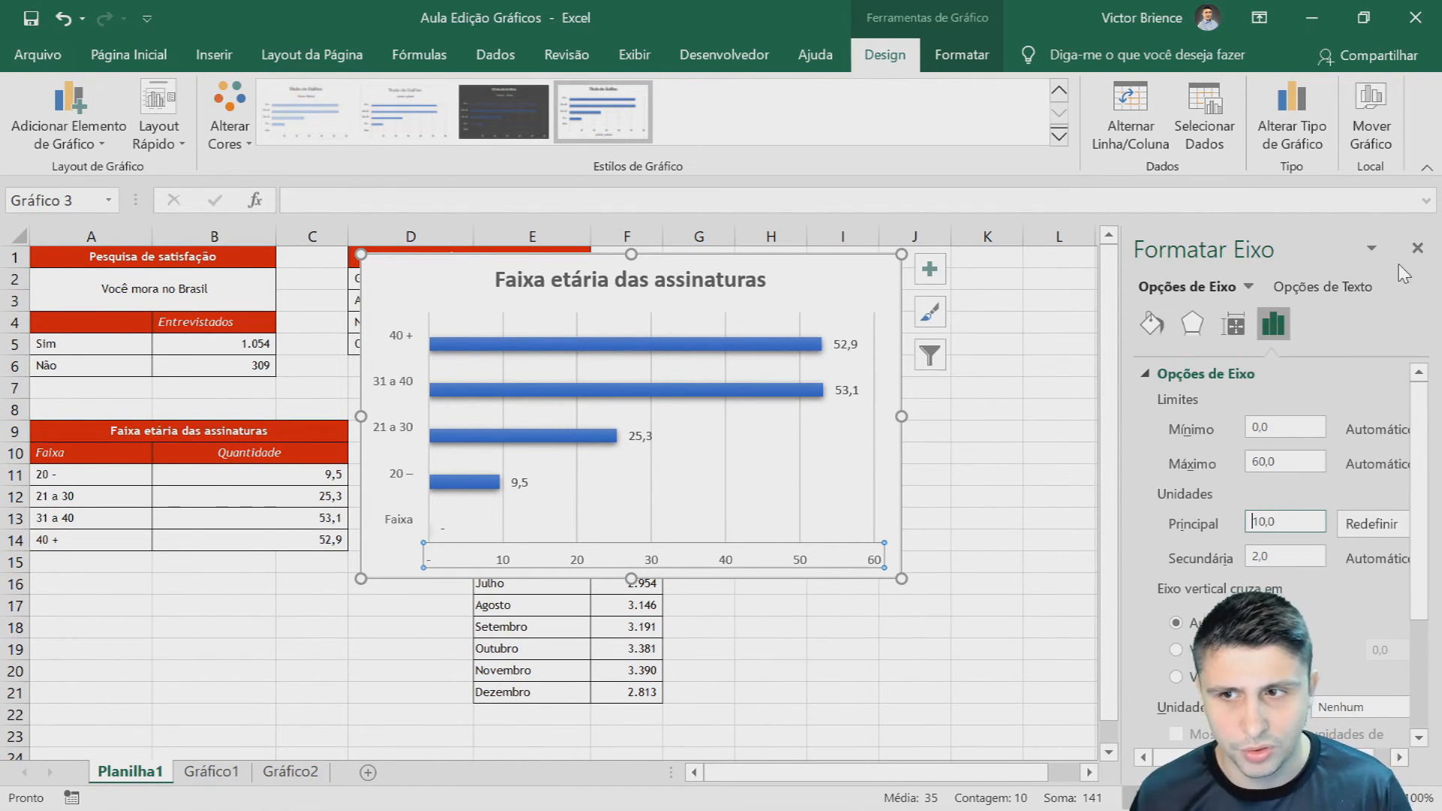
# - Move the bar chart to its own new chart sheet, Gráfico3, and place that sheet after Gráfico2
pyautogui.click(1418, 248)
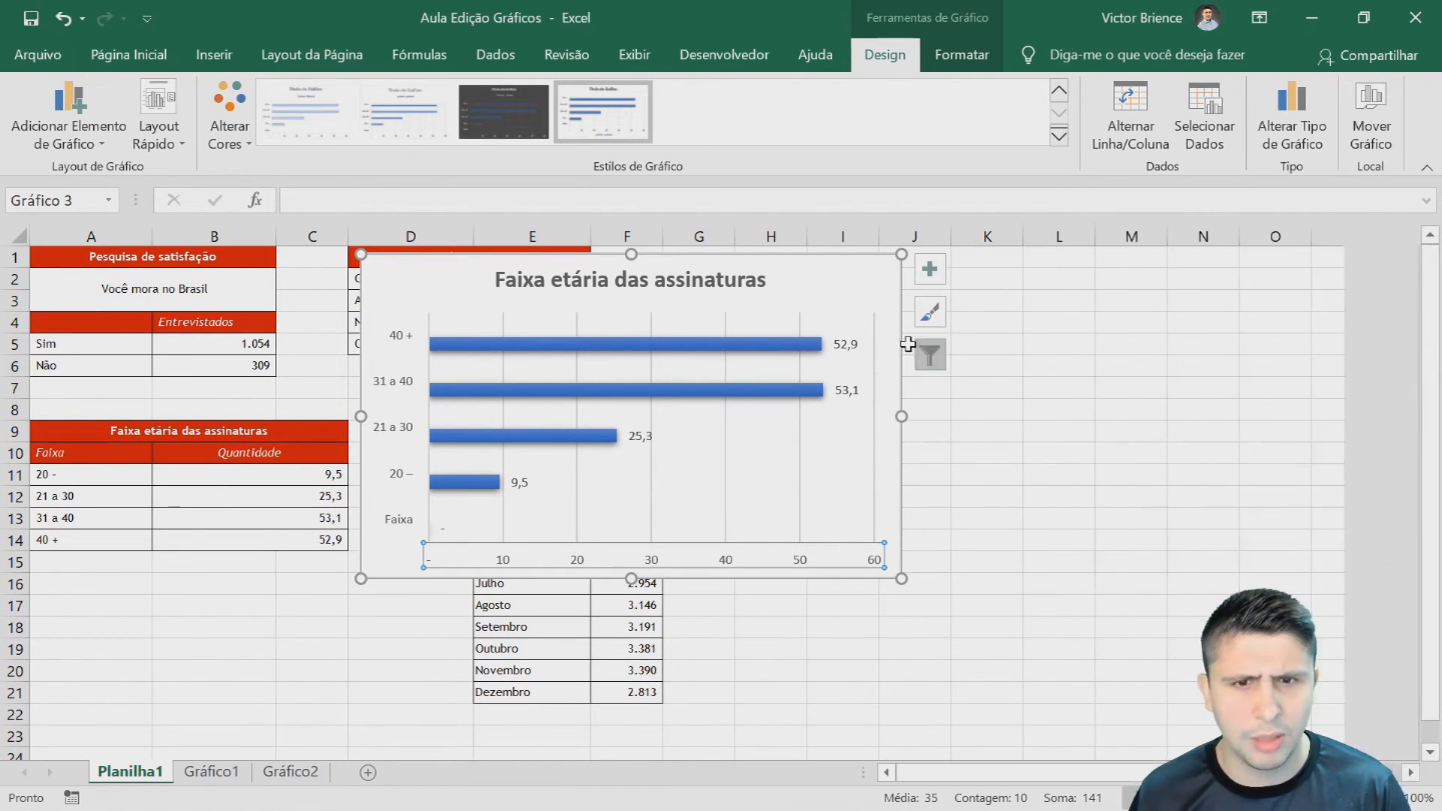
pyautogui.click(929, 271)
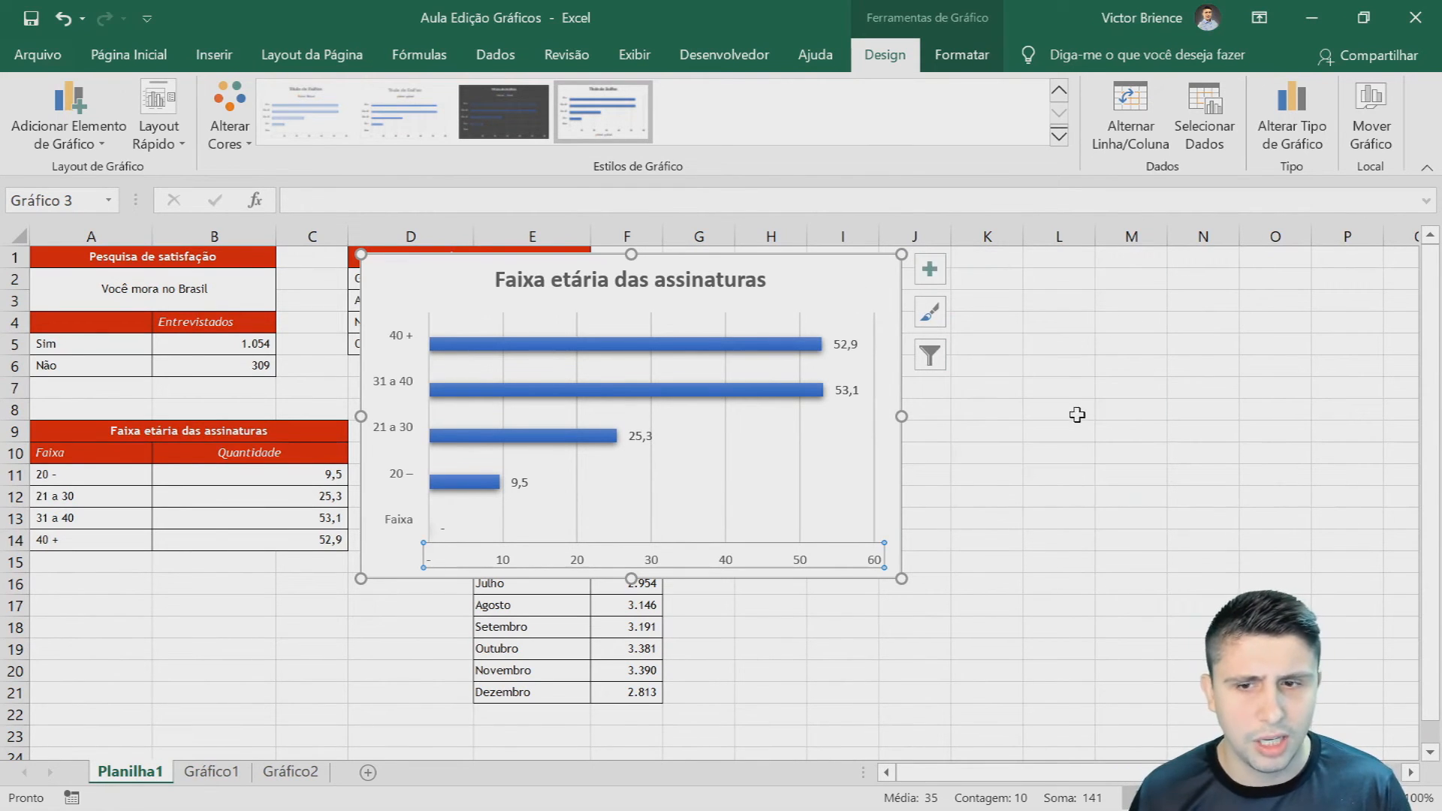
pyautogui.click(1099, 432)
pyautogui.rightClick(454, 295)
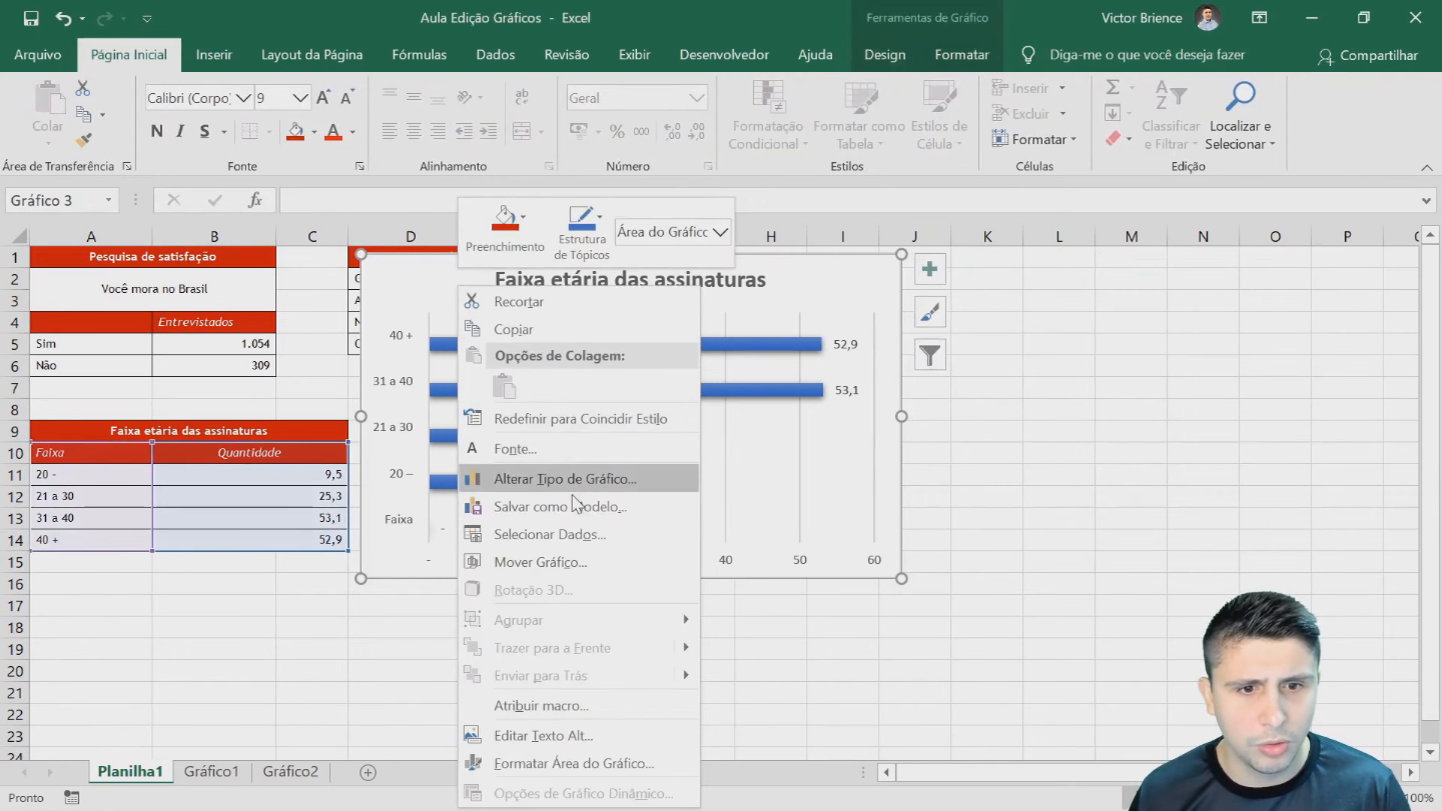
pyautogui.click(558, 565)
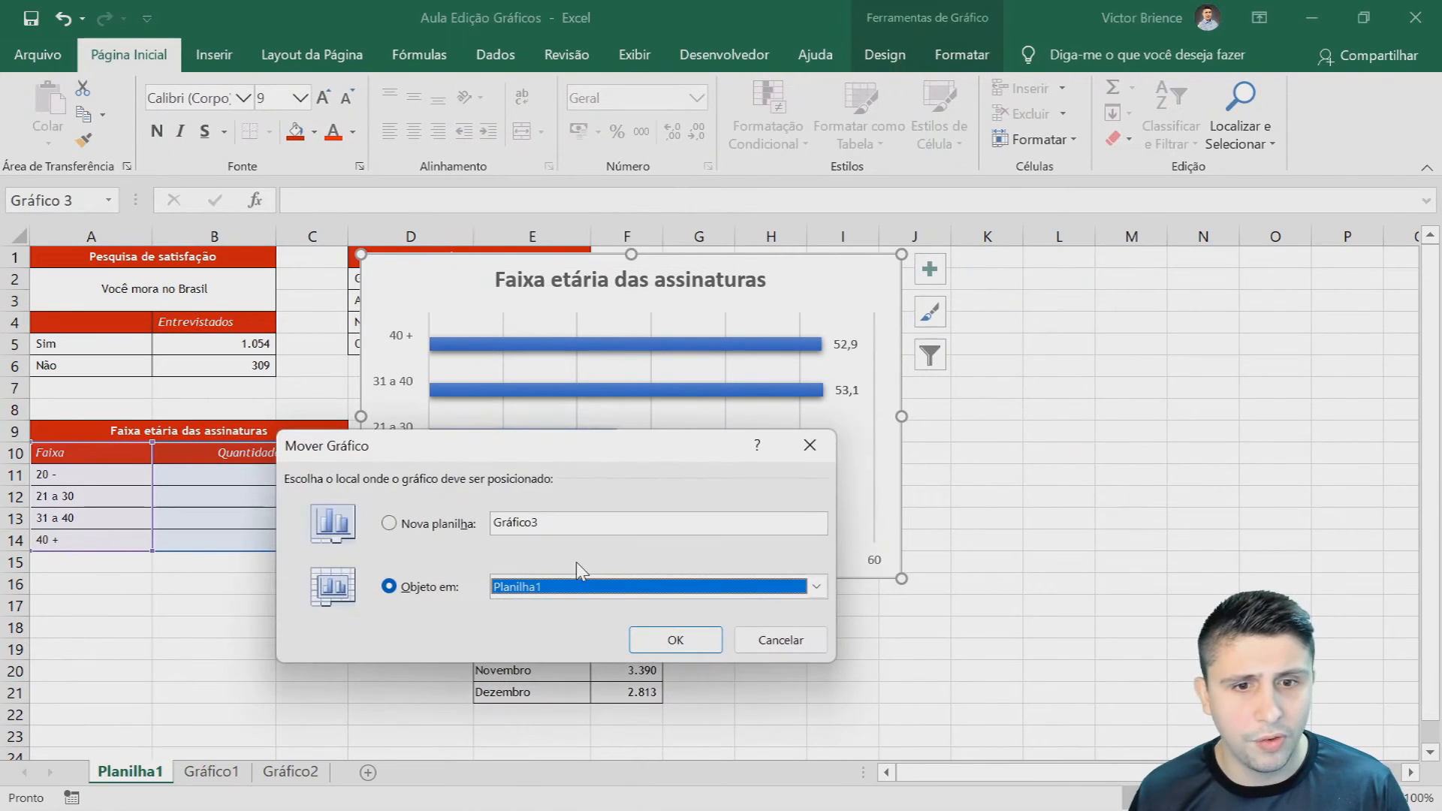
pyautogui.click(388, 524)
pyautogui.click(675, 640)
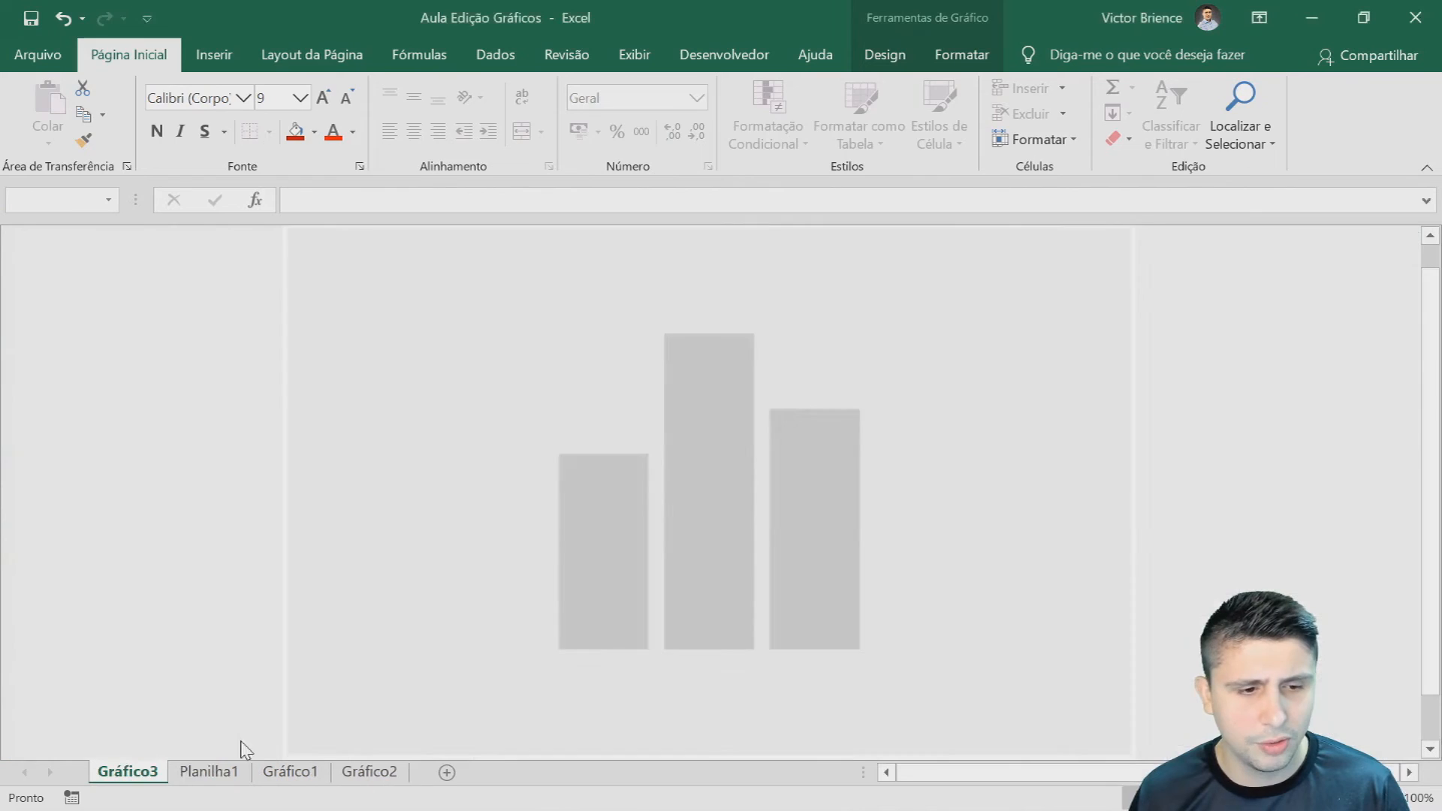
pyautogui.moveTo(326, 768); pyautogui.dragTo(414, 768)
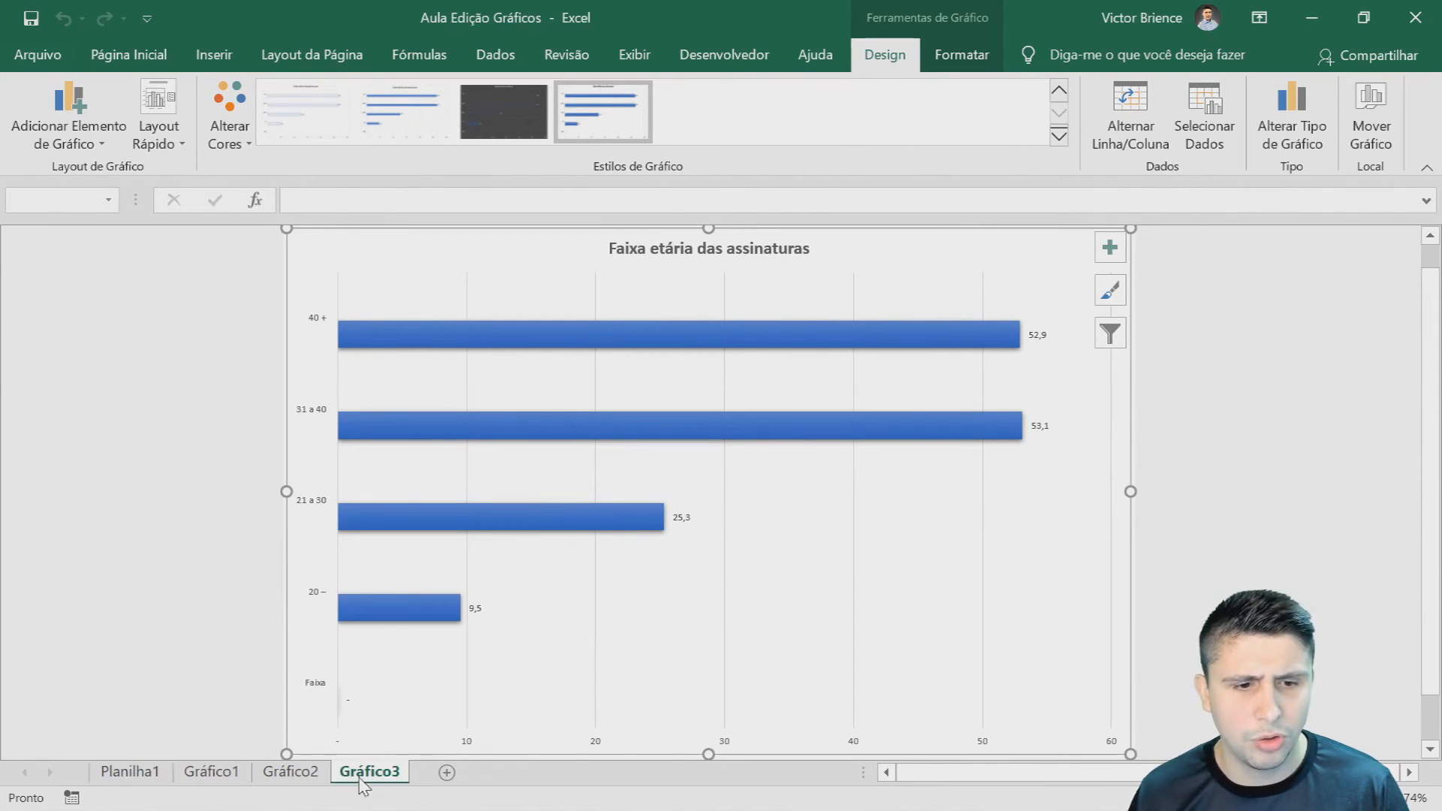
# - Insert a basic 2D line chart on Planilha1 from the monthly Venda de assinaturas data, Janeiro to Dezembro (E10:F21)
pyautogui.click(132, 774)
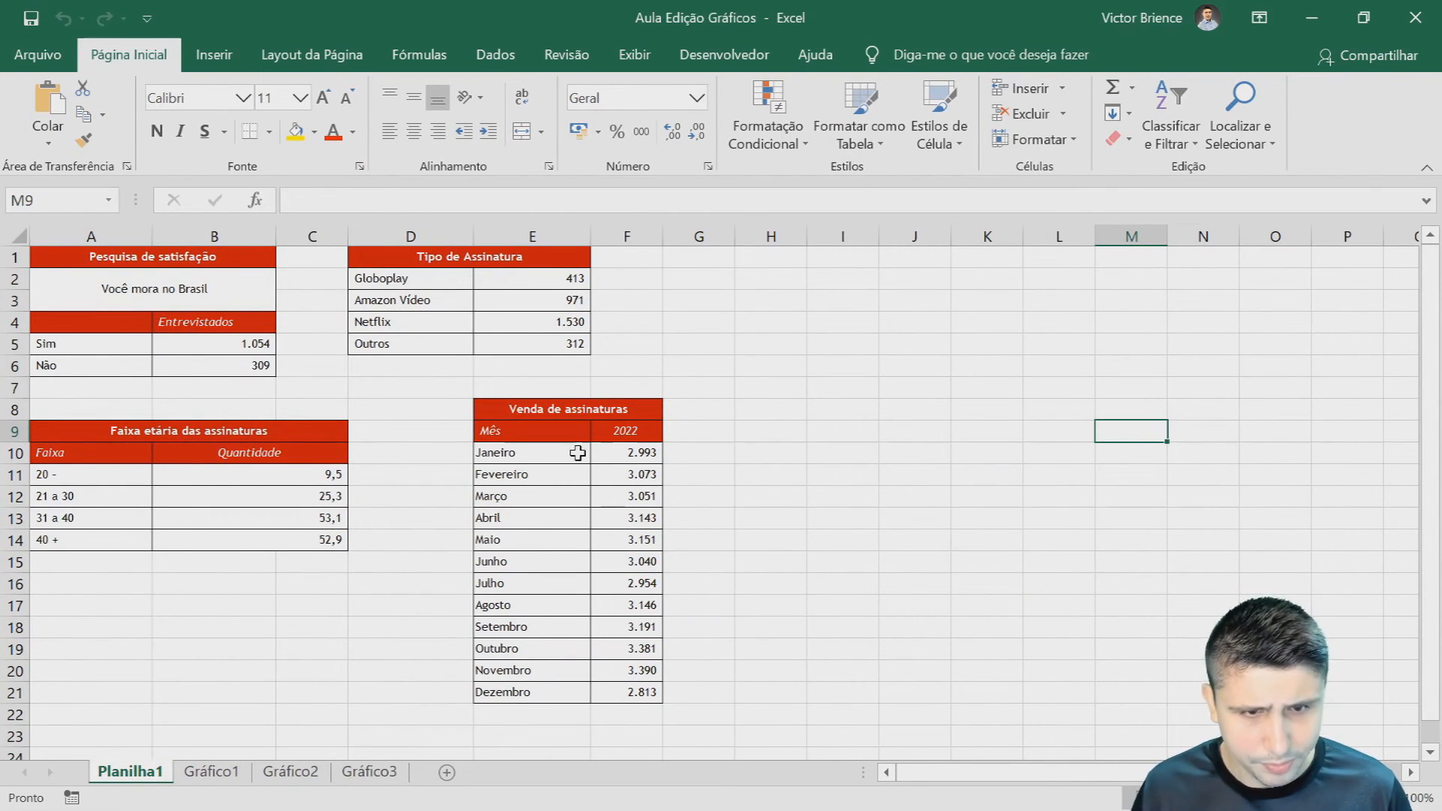
pyautogui.moveTo(514, 458); pyautogui.dragTo(623, 678)
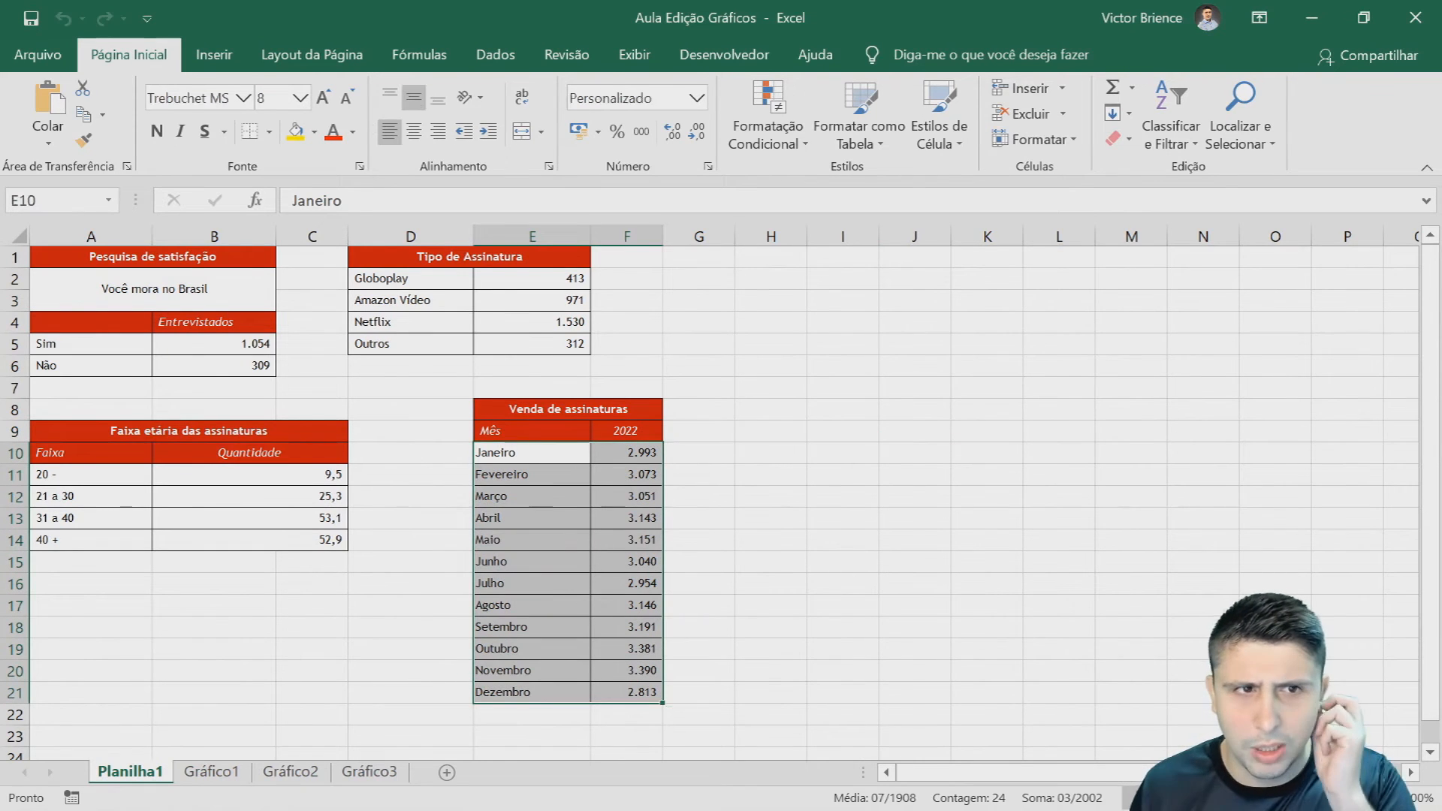
pyautogui.click(223, 53)
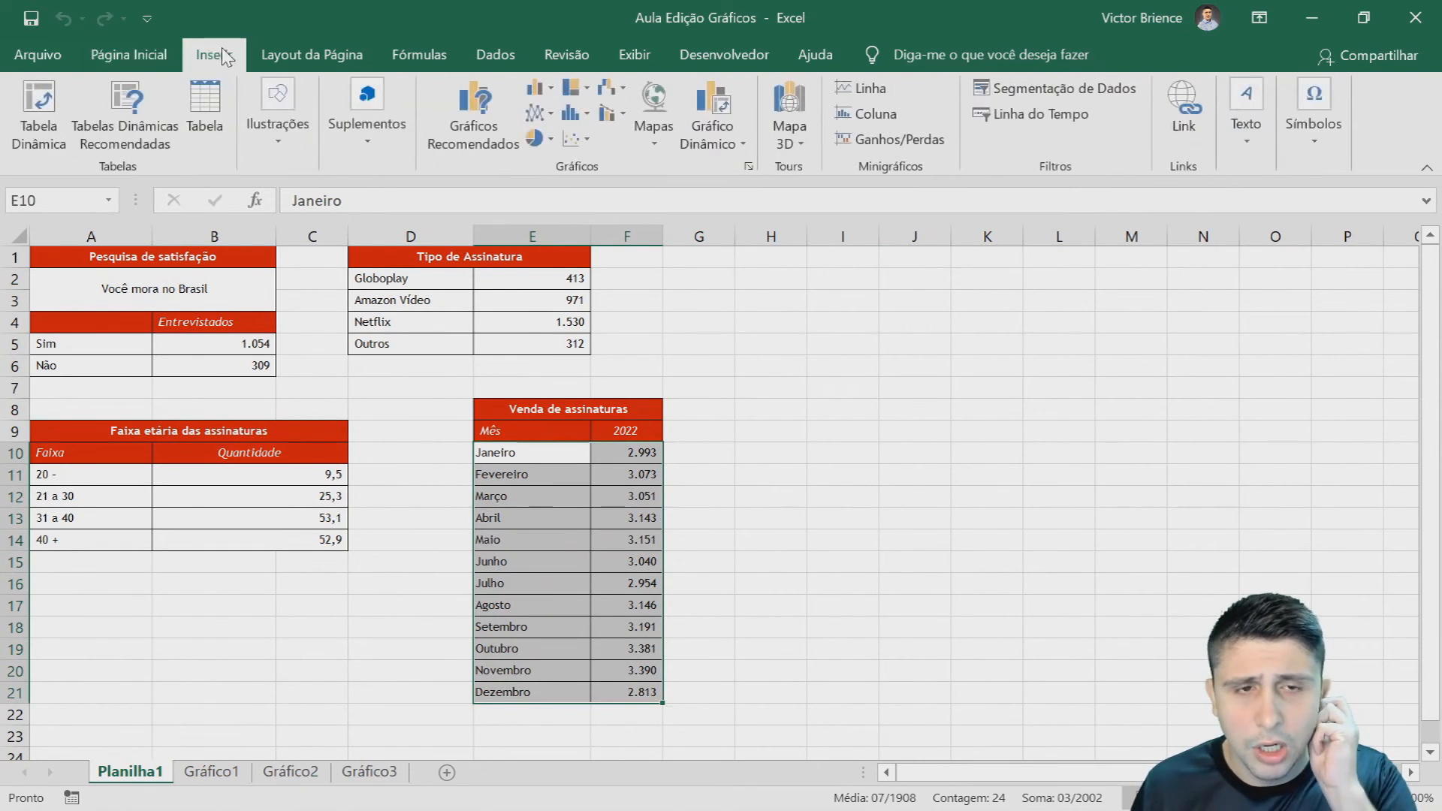
pyautogui.click(538, 113)
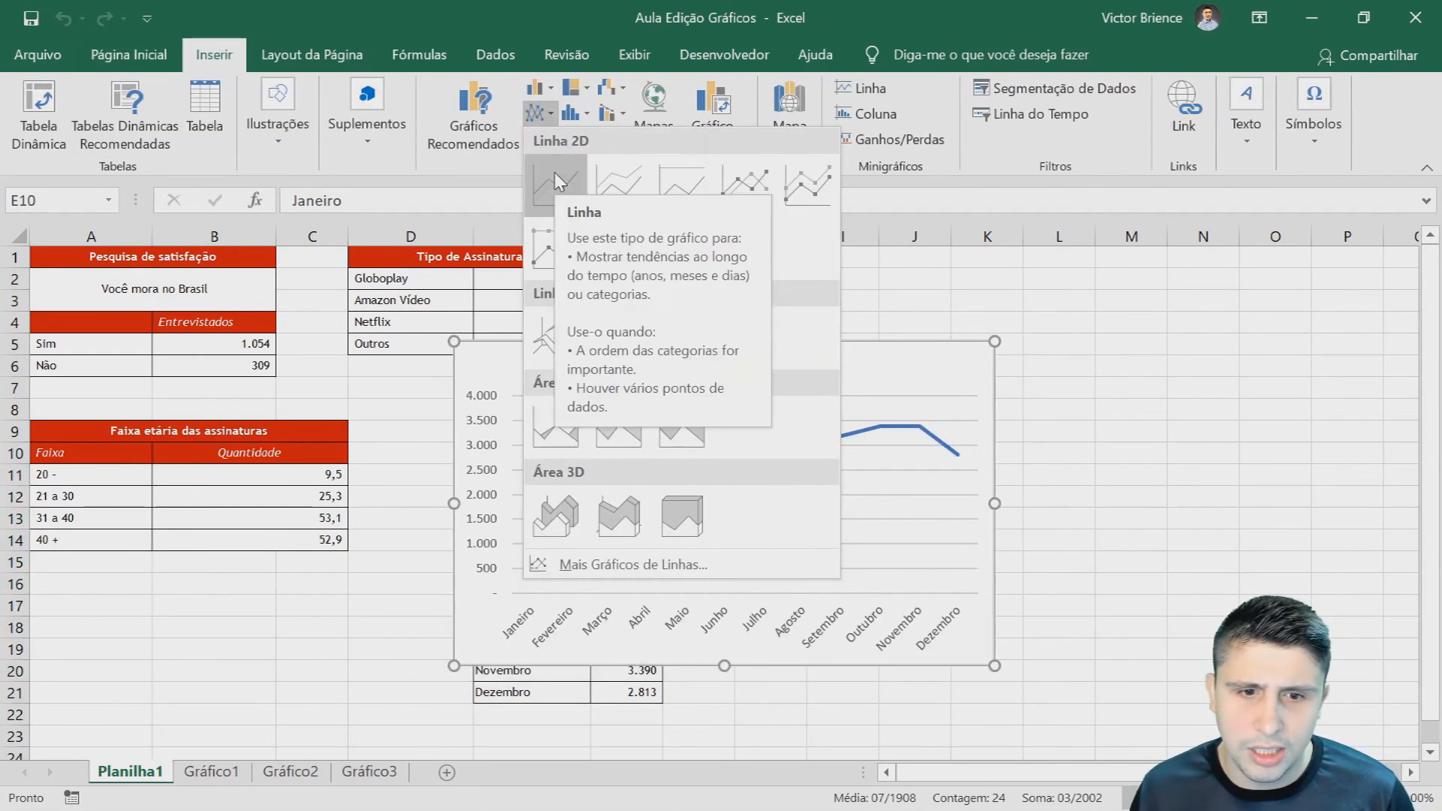
pyautogui.click(553, 173)
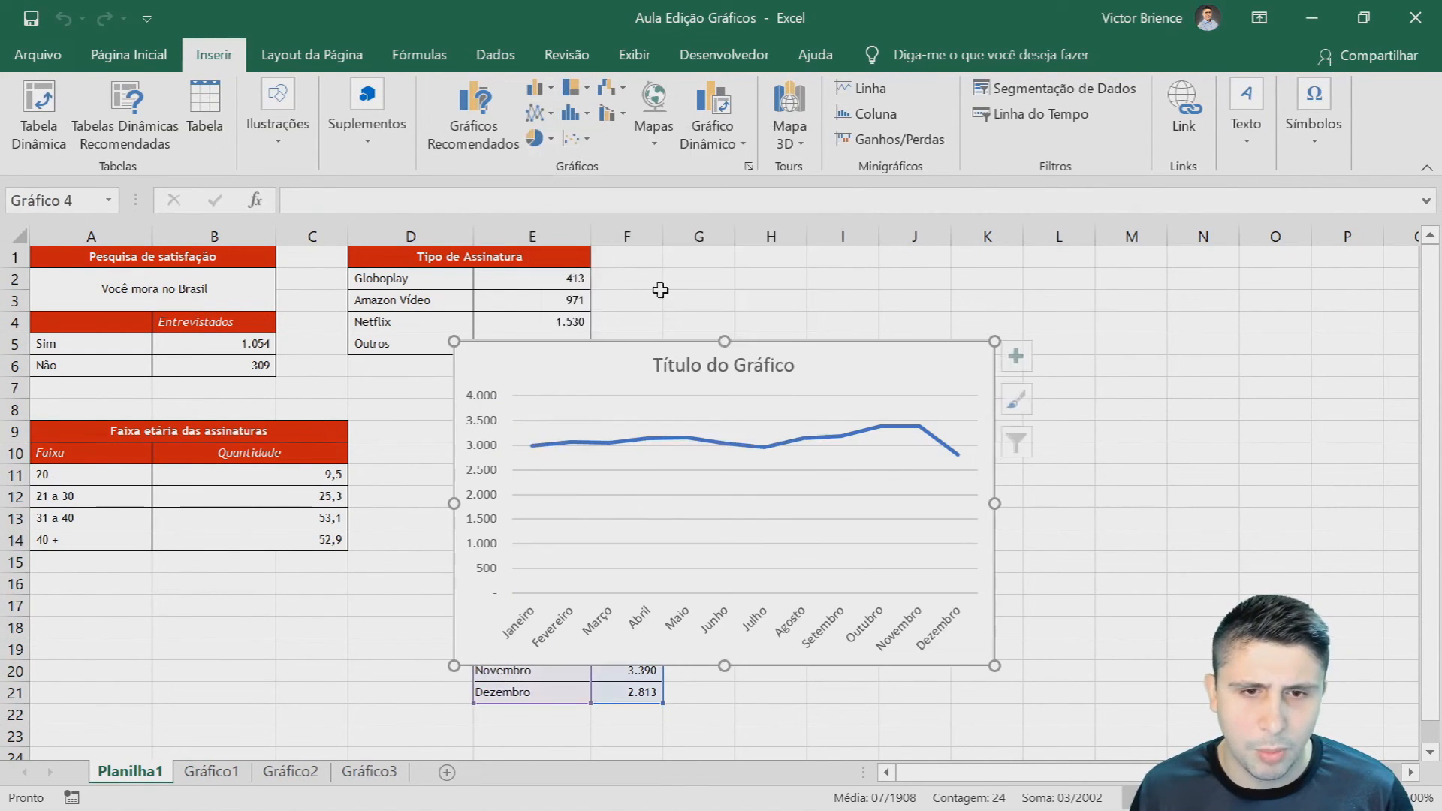
# - Reposition and enlarge the line chart, and apply the dark chart style with the glowing blue line and gridlines
pyautogui.moveTo(821, 357); pyautogui.dragTo(650, 255)
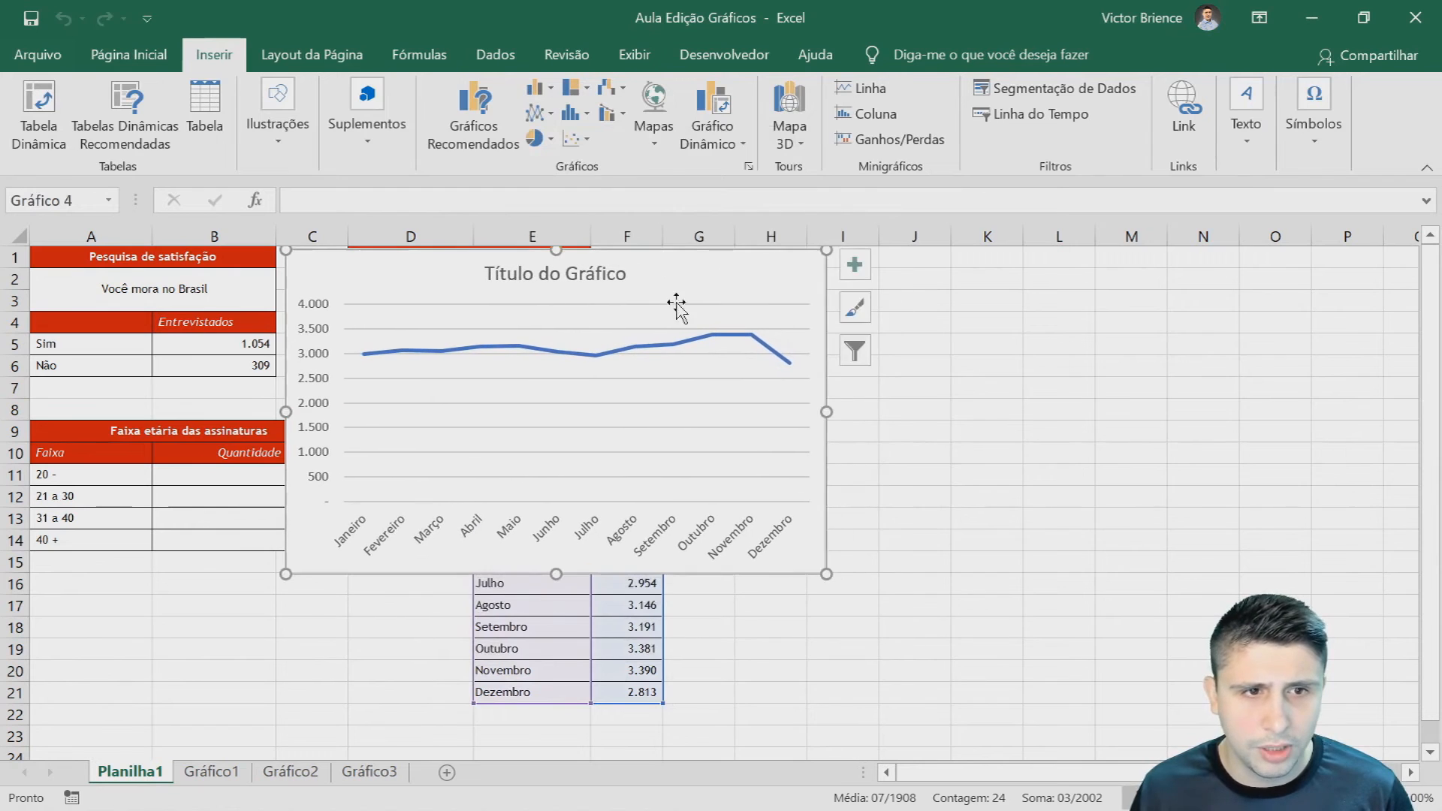
pyautogui.moveTo(827, 573); pyautogui.dragTo(948, 692)
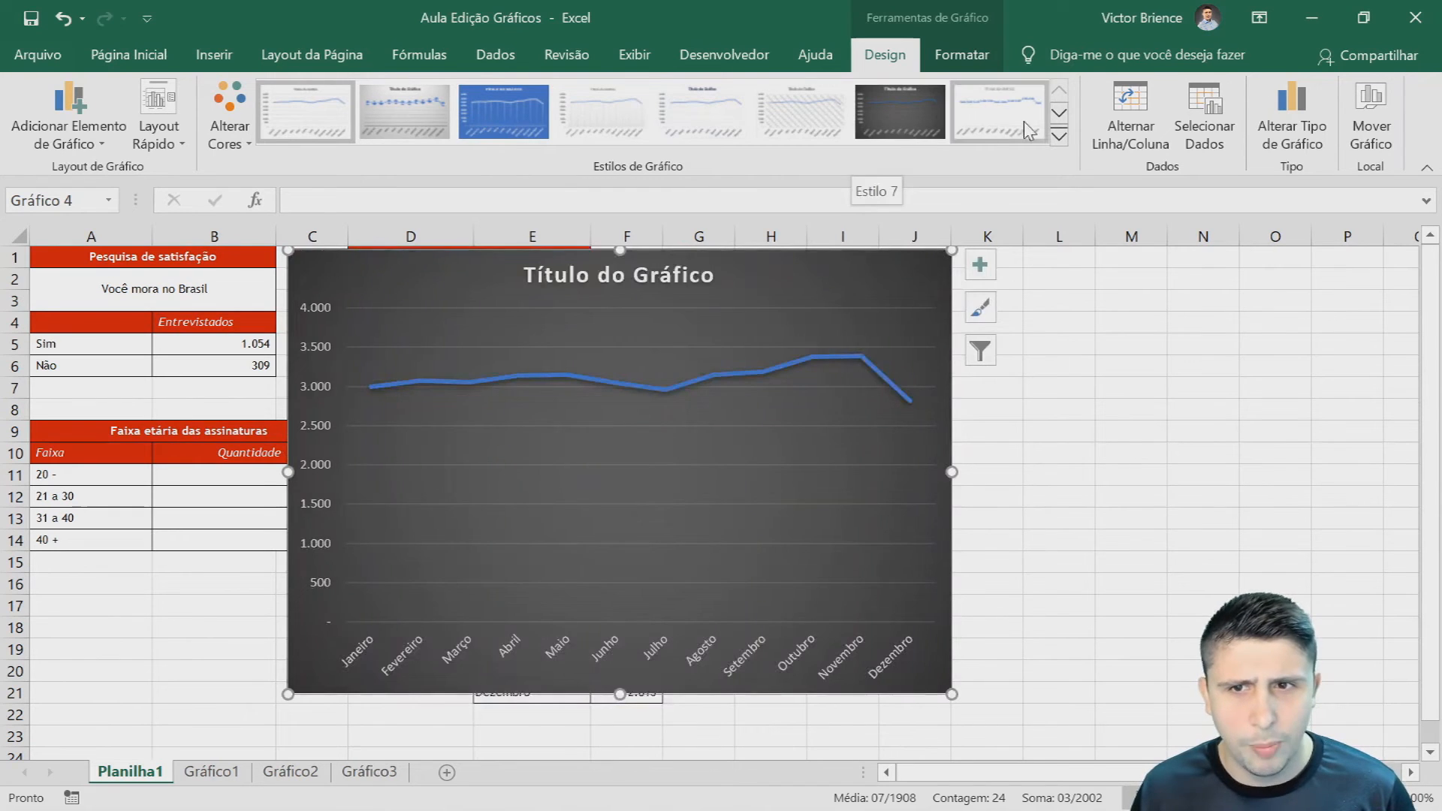
pyautogui.click(1059, 112)
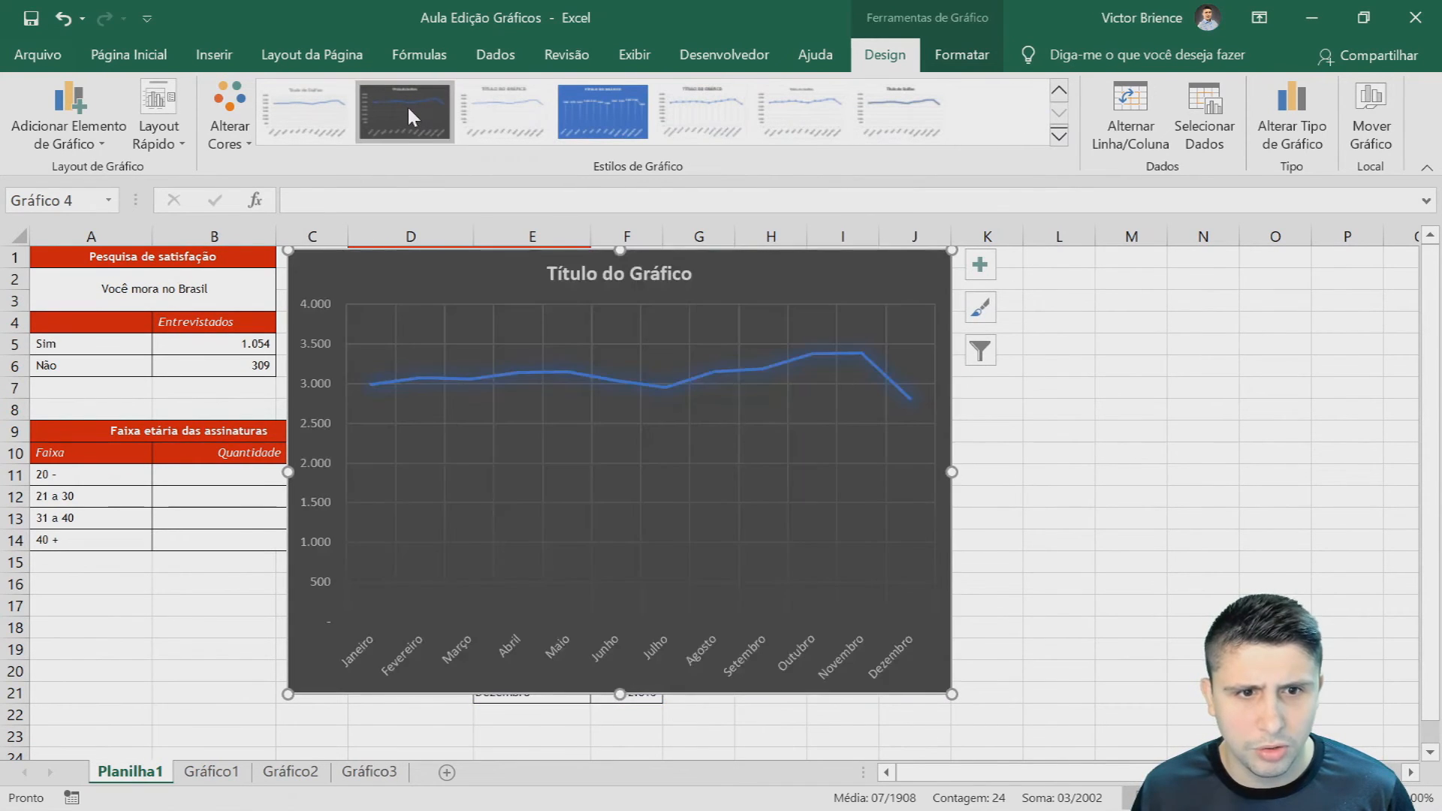
pyautogui.click(407, 105)
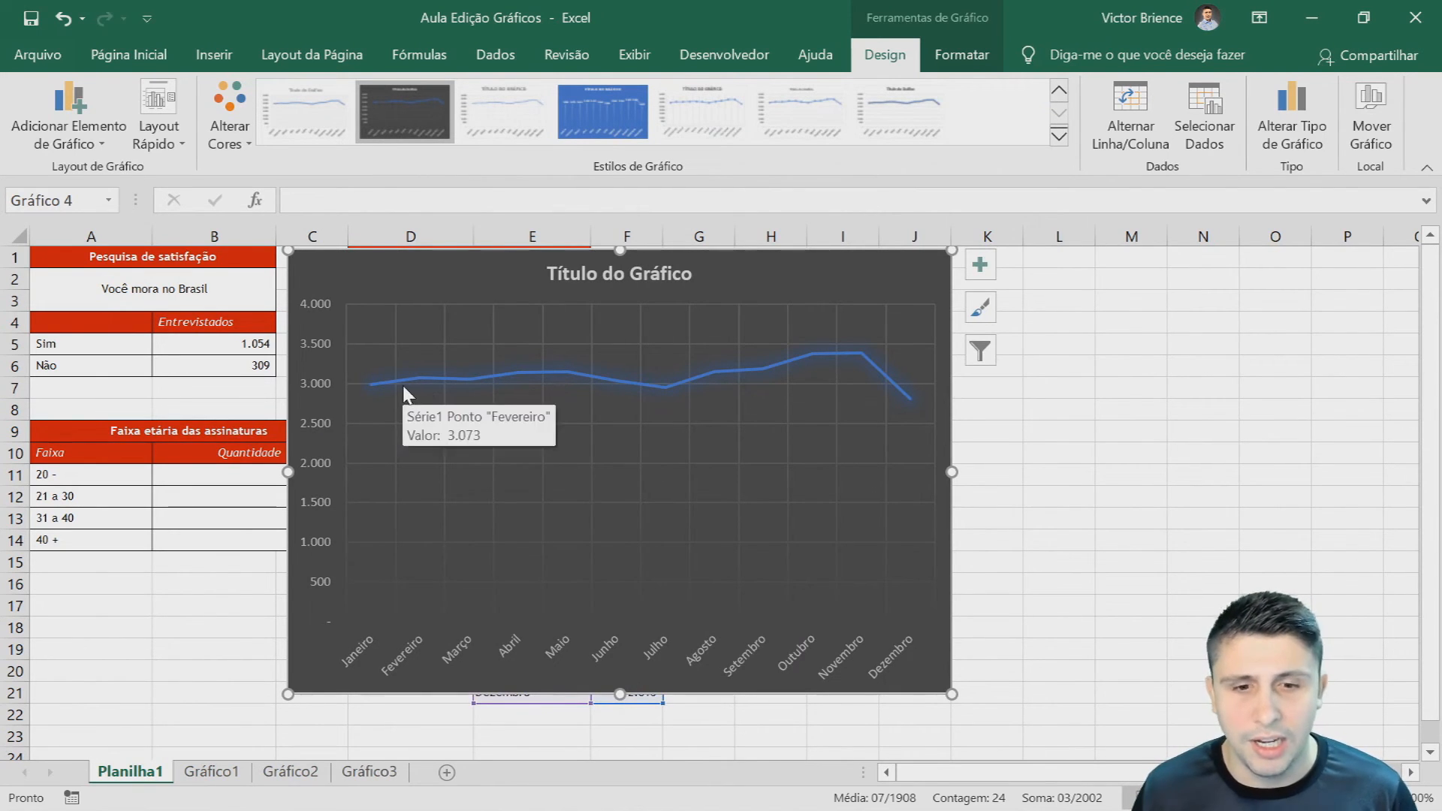
# - Replace the line chart's title with "Venda de Assinaturas" and turn on its data labels
pyautogui.click(674, 280)
pyautogui.moveTo(732, 272); pyautogui.dragTo(499, 272)
pyautogui.click(635, 261)
pyautogui.write('Venda de Assinaturas')
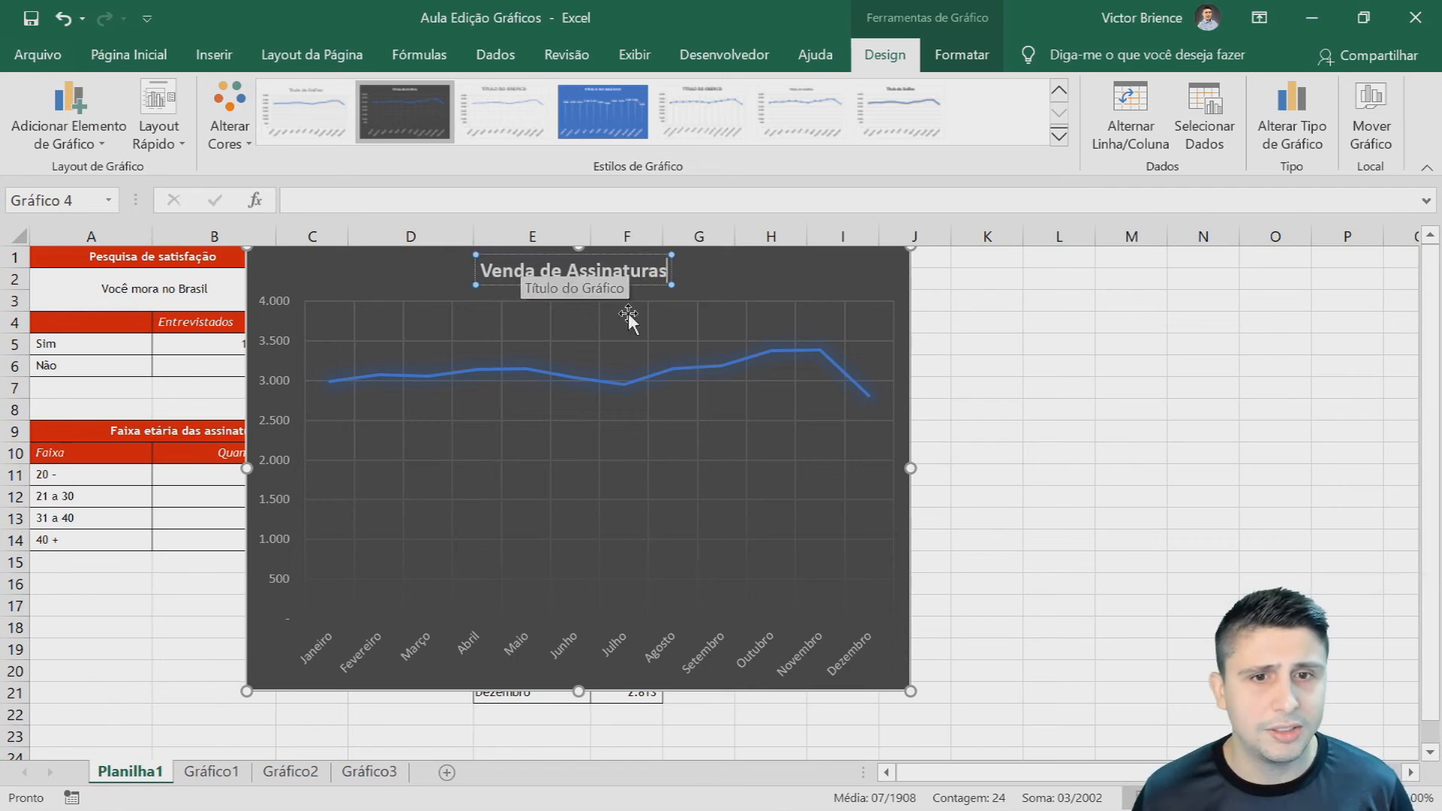
pyautogui.click(747, 290)
pyautogui.click(939, 261)
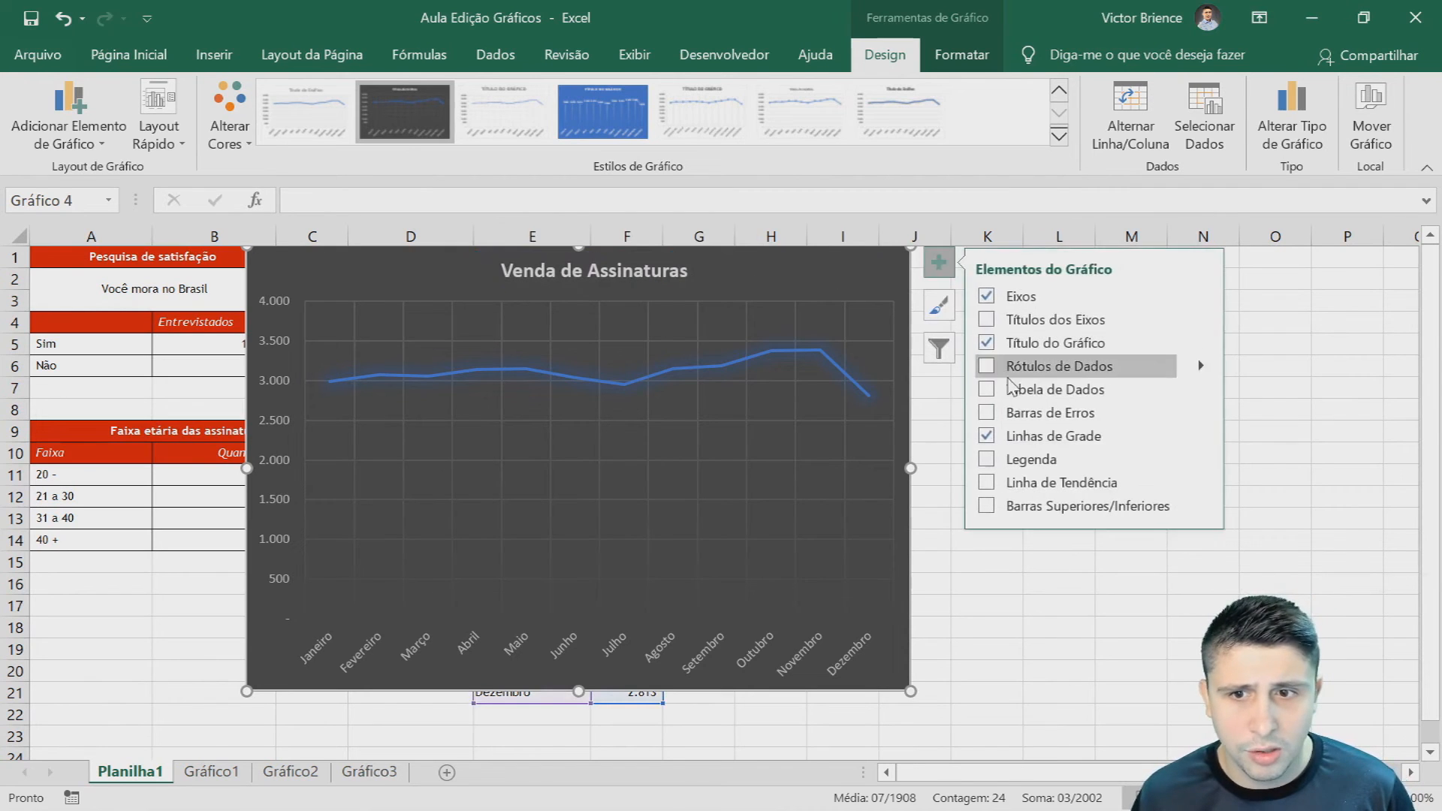
pyautogui.click(987, 367)
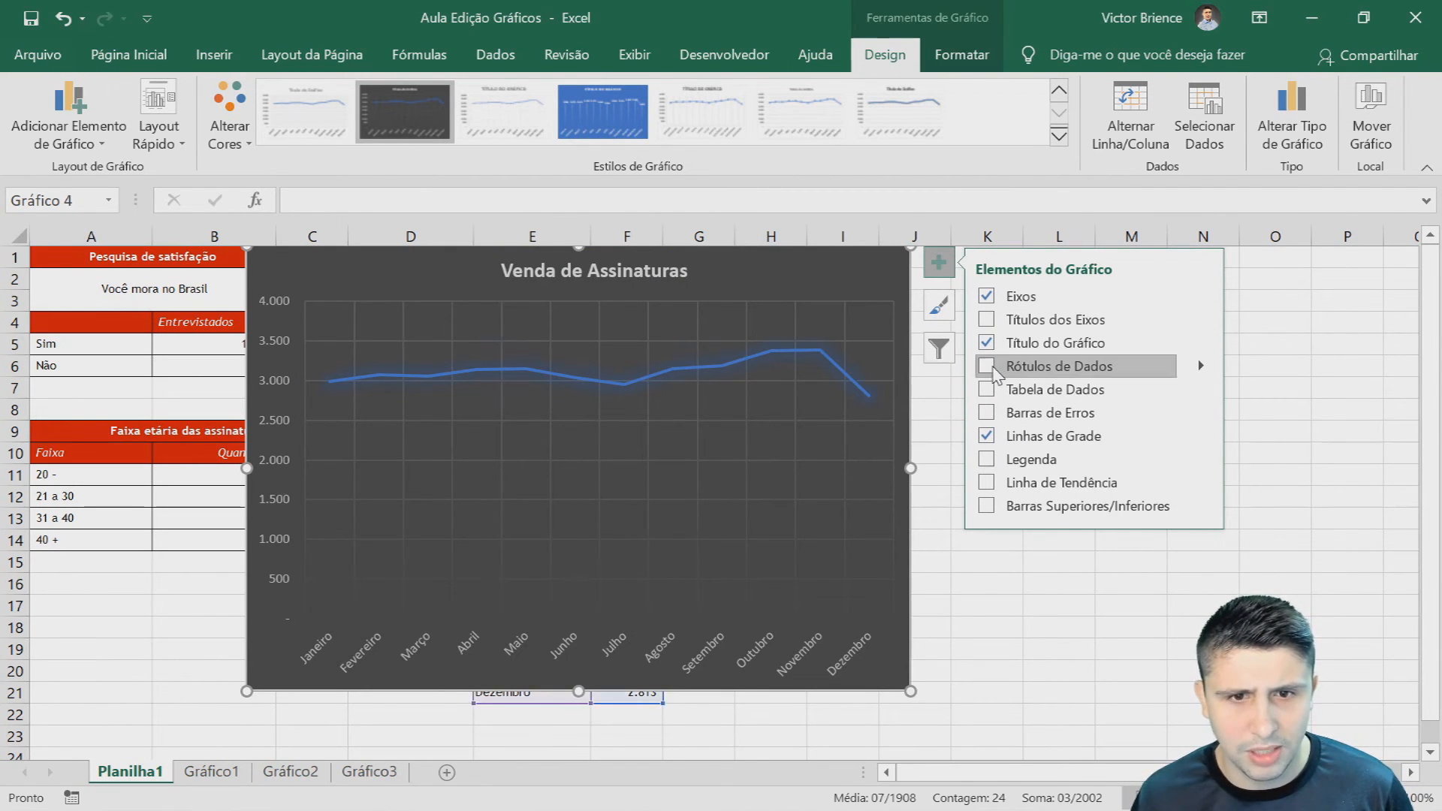
# - Examine the line series' axis, effects and line formatting options, dismissing the CCleaner notification, and close the formatting
pyautogui.doubleClick(449, 375)
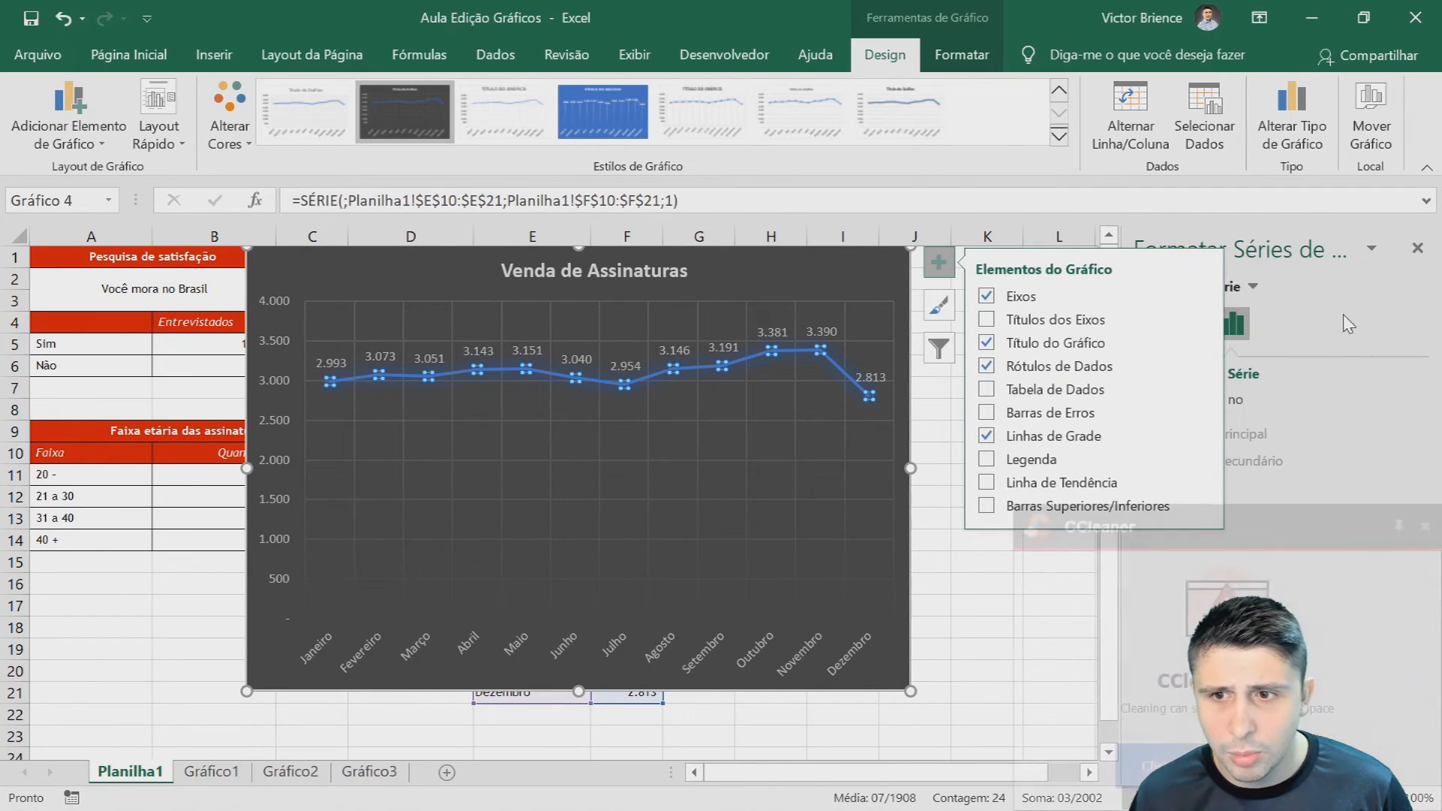
pyautogui.click(1425, 527)
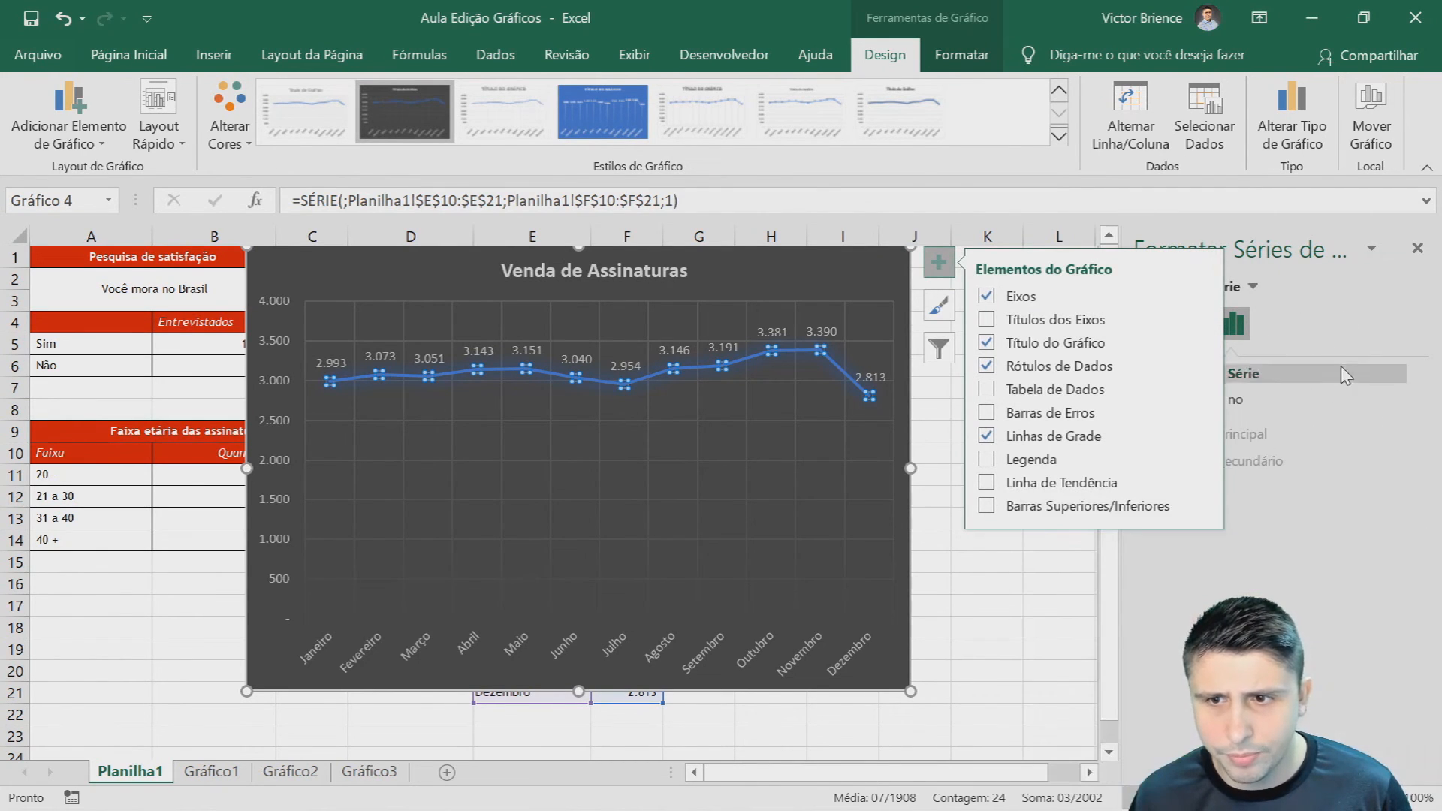
pyautogui.click(944, 262)
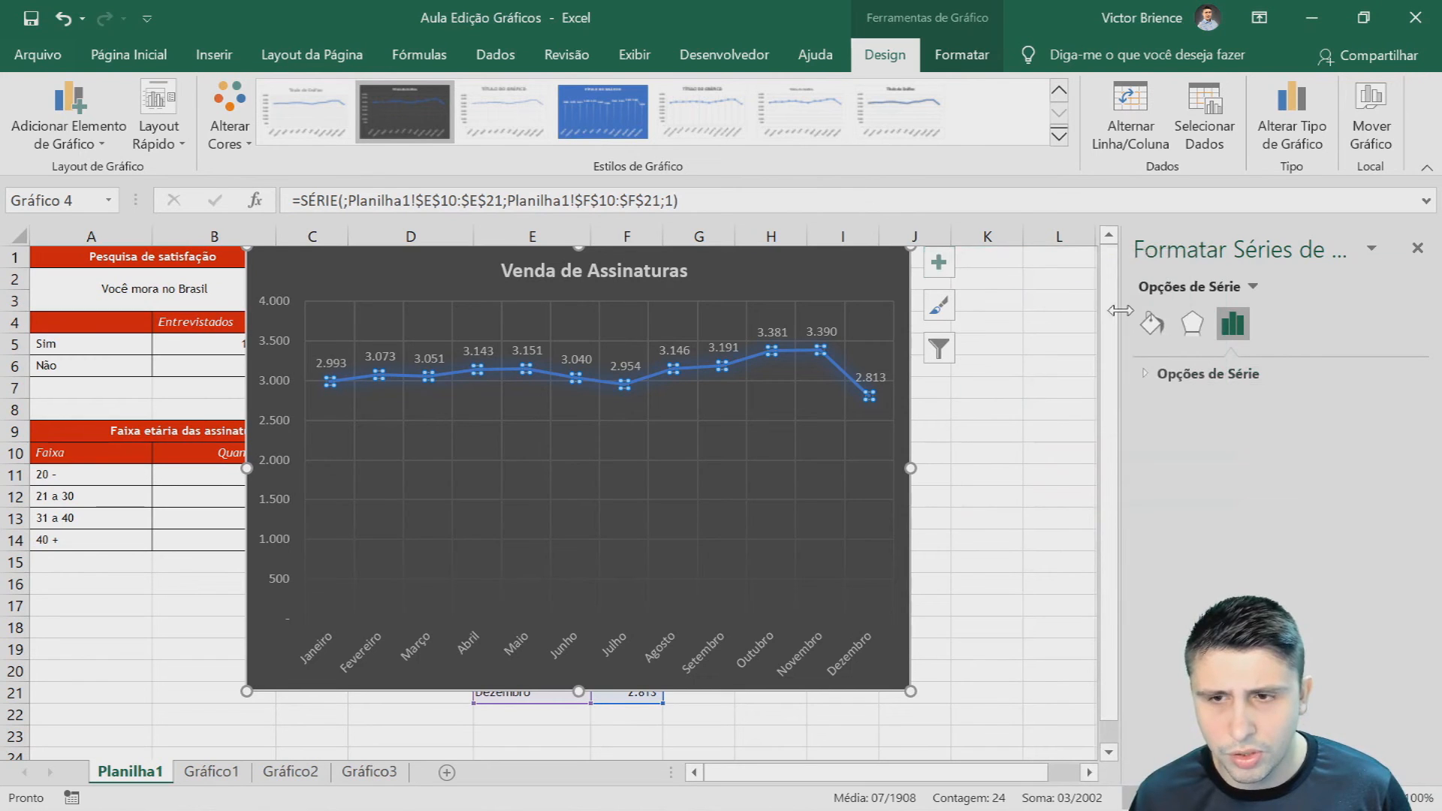
pyautogui.click(1152, 374)
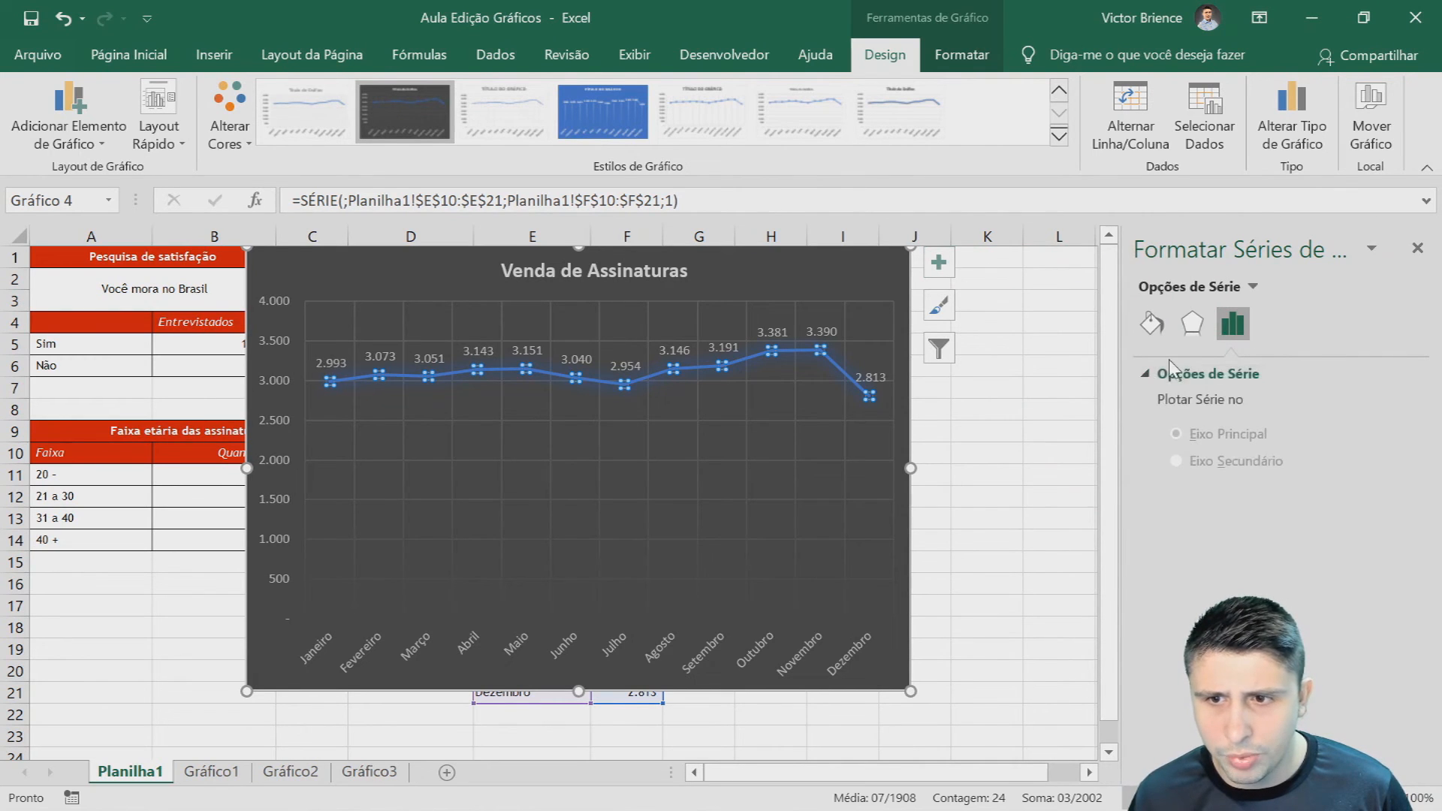
pyautogui.click(1192, 323)
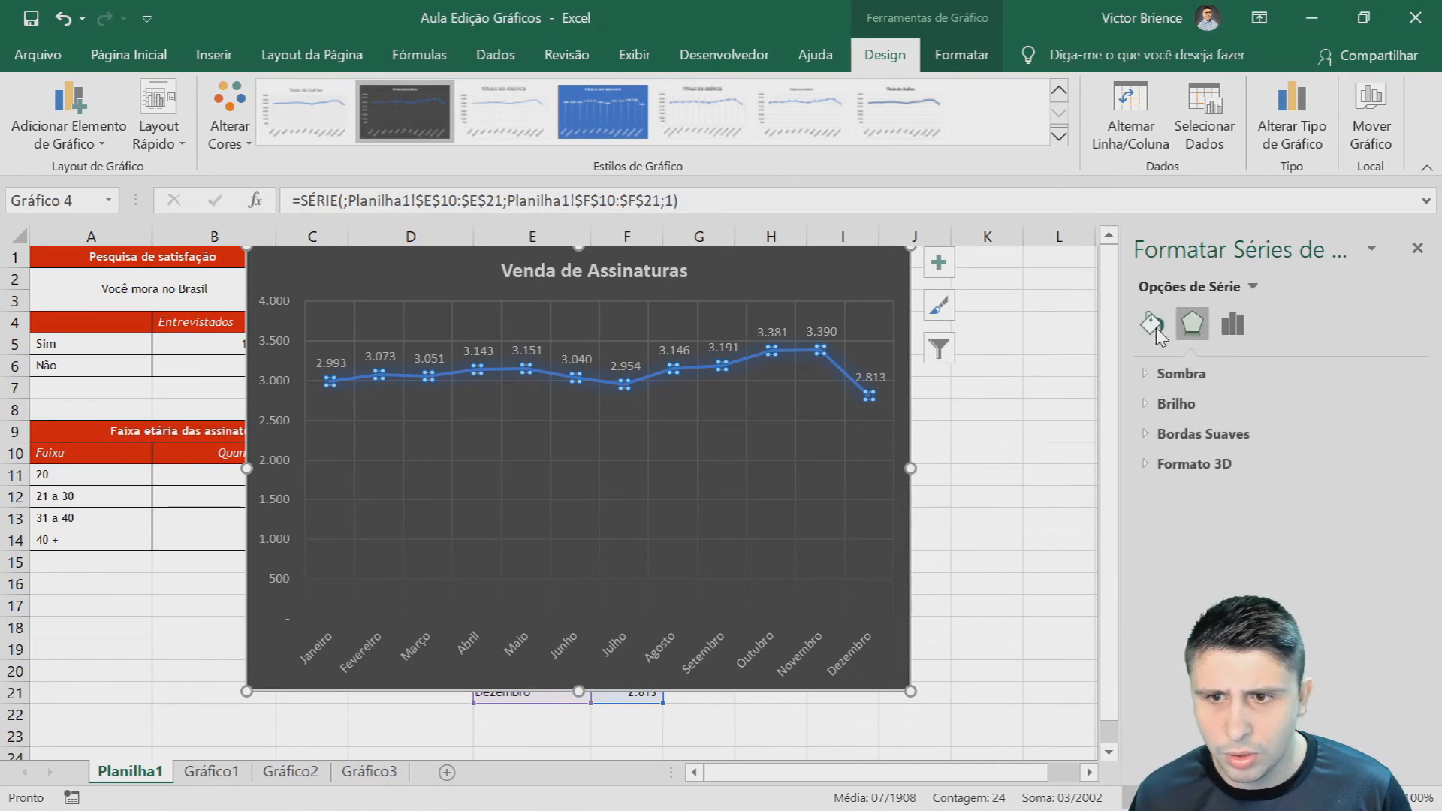
pyautogui.click(1154, 327)
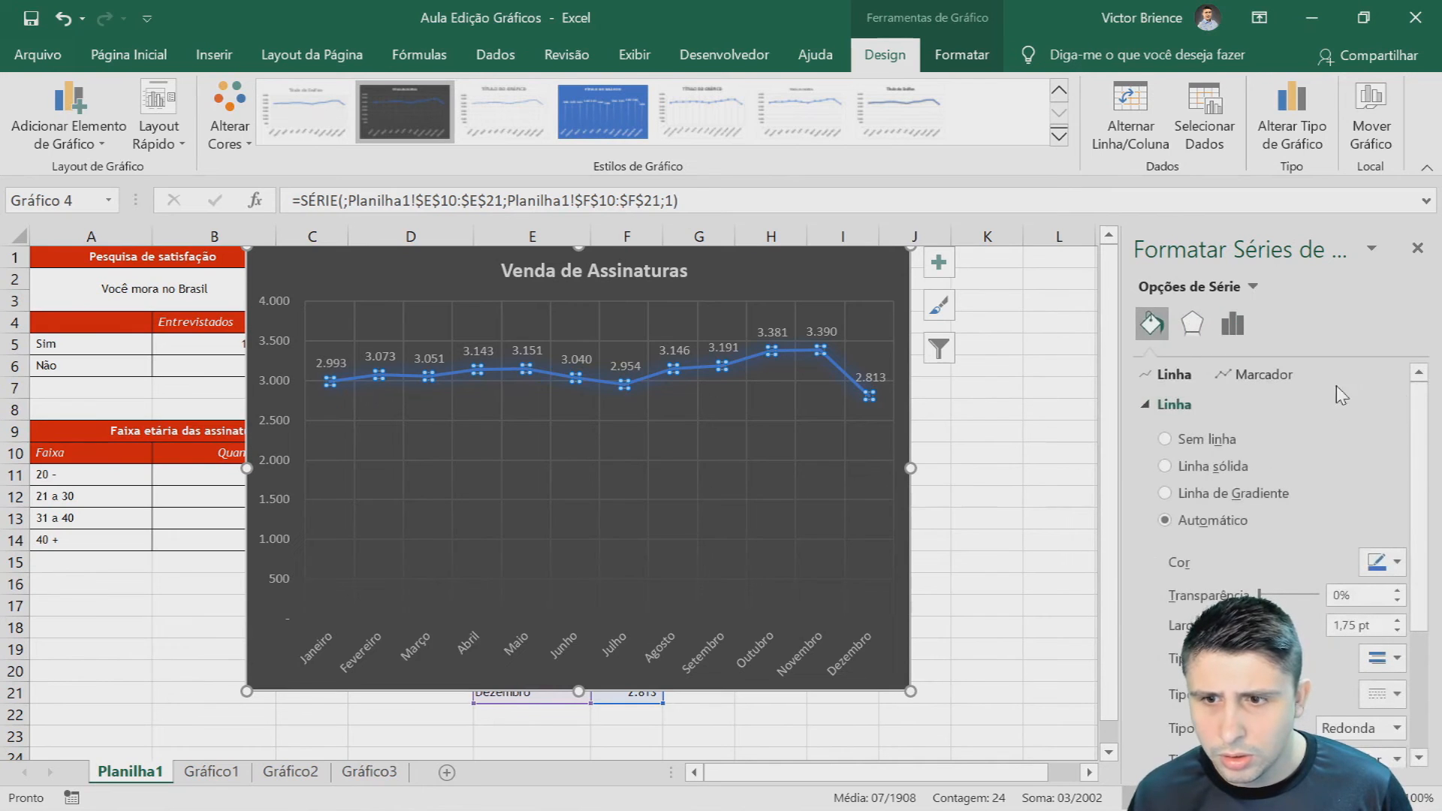
pyautogui.scroll(-3, 1344, 406)
pyautogui.click(1425, 248)
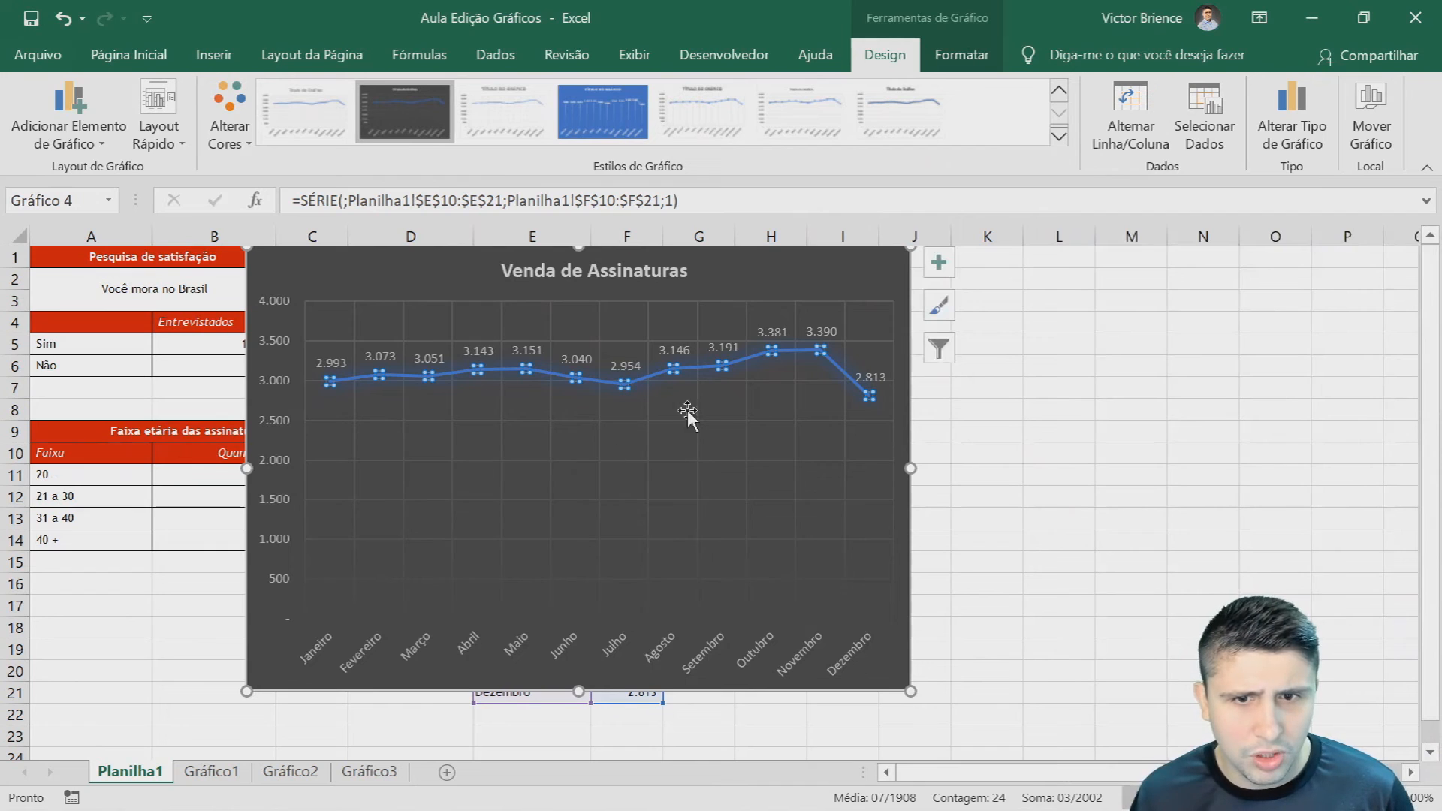
# - Open the detailed formatting options for the data labels of the line series
pyautogui.click(673, 457)
pyautogui.click(615, 380)
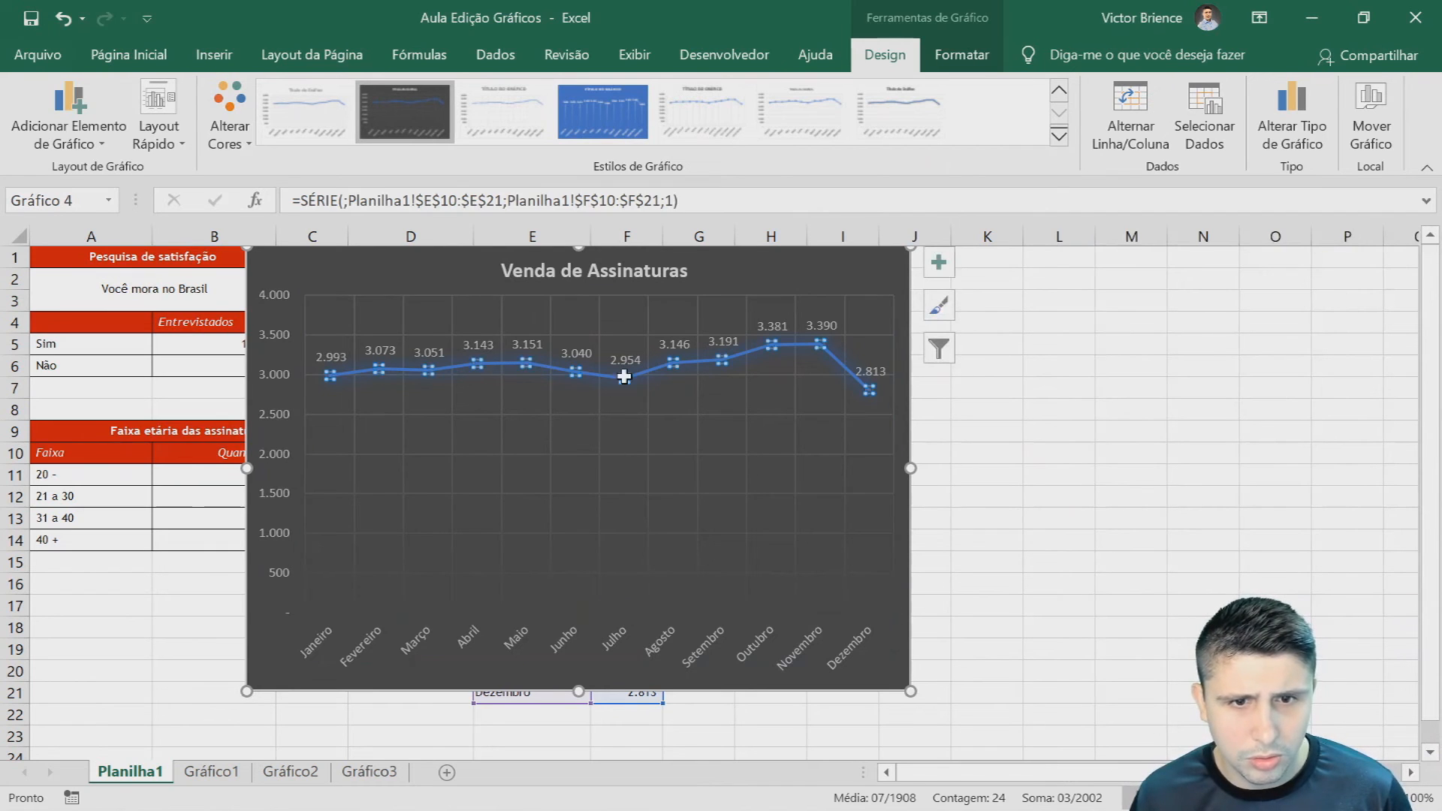
pyautogui.click(938, 262)
pyautogui.click(1205, 367)
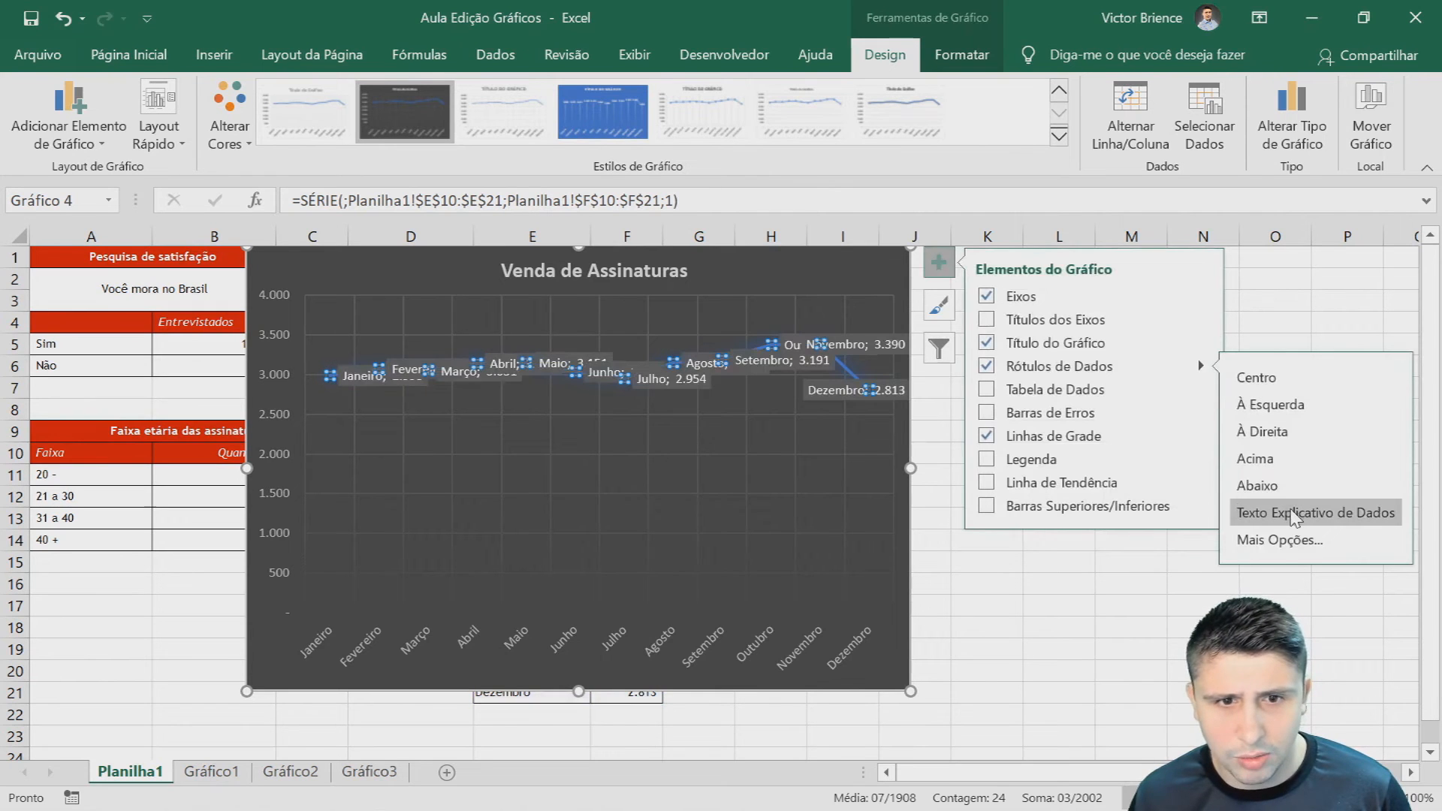
pyautogui.click(1300, 553)
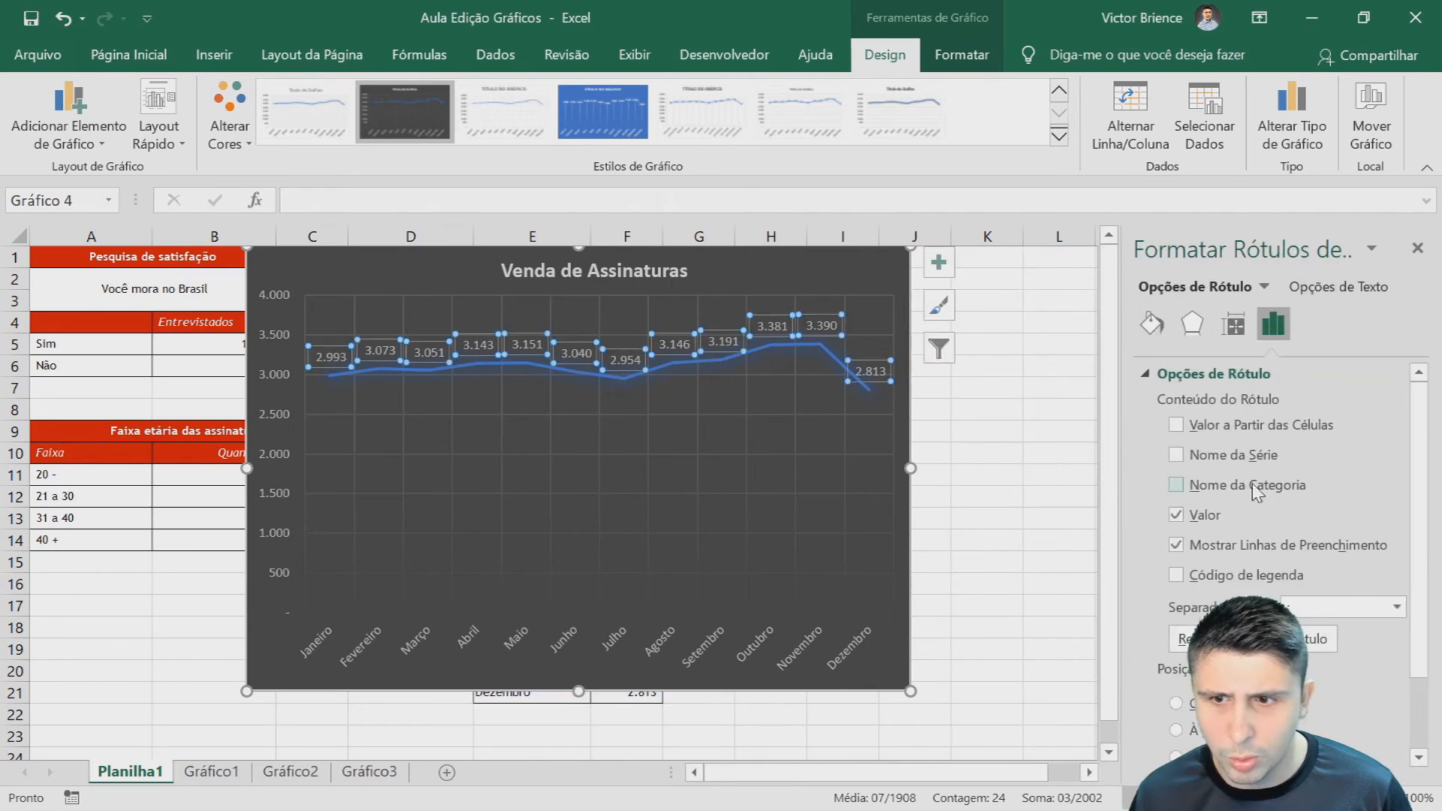
# - Try including the series name, category name and values from cells in the line chart's data labels
pyautogui.click(1176, 456)
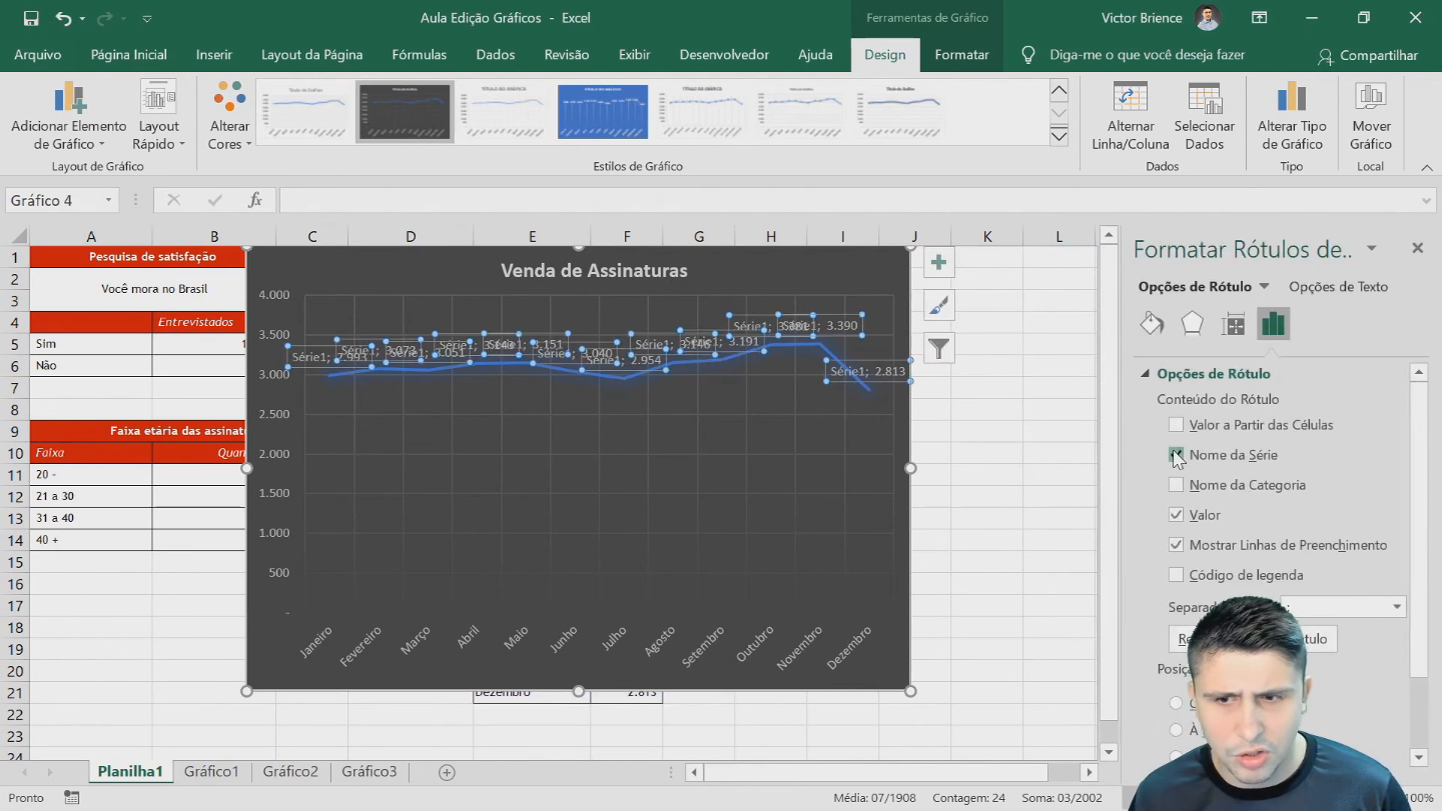
pyautogui.click(1177, 455)
pyautogui.click(1177, 545)
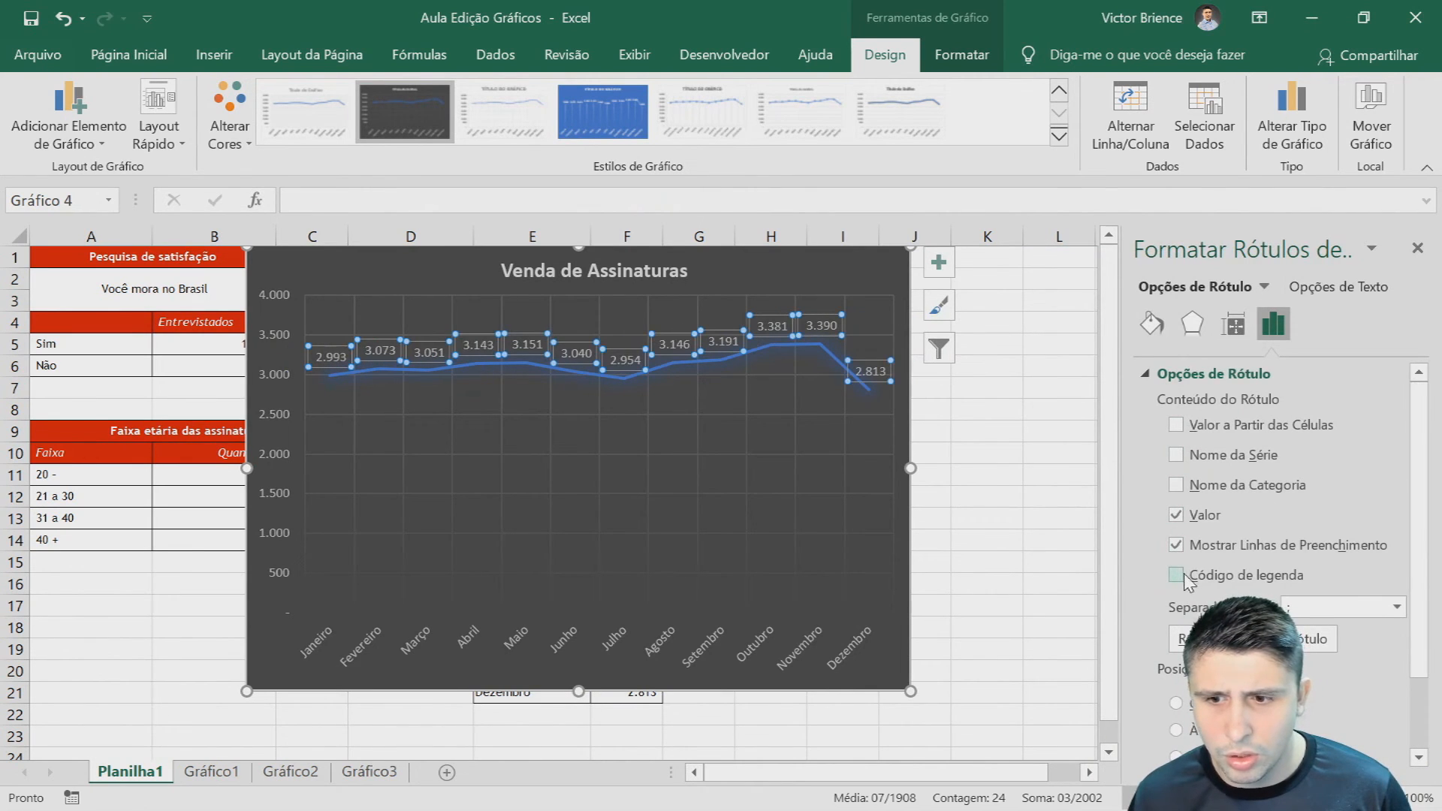
pyautogui.click(1177, 485)
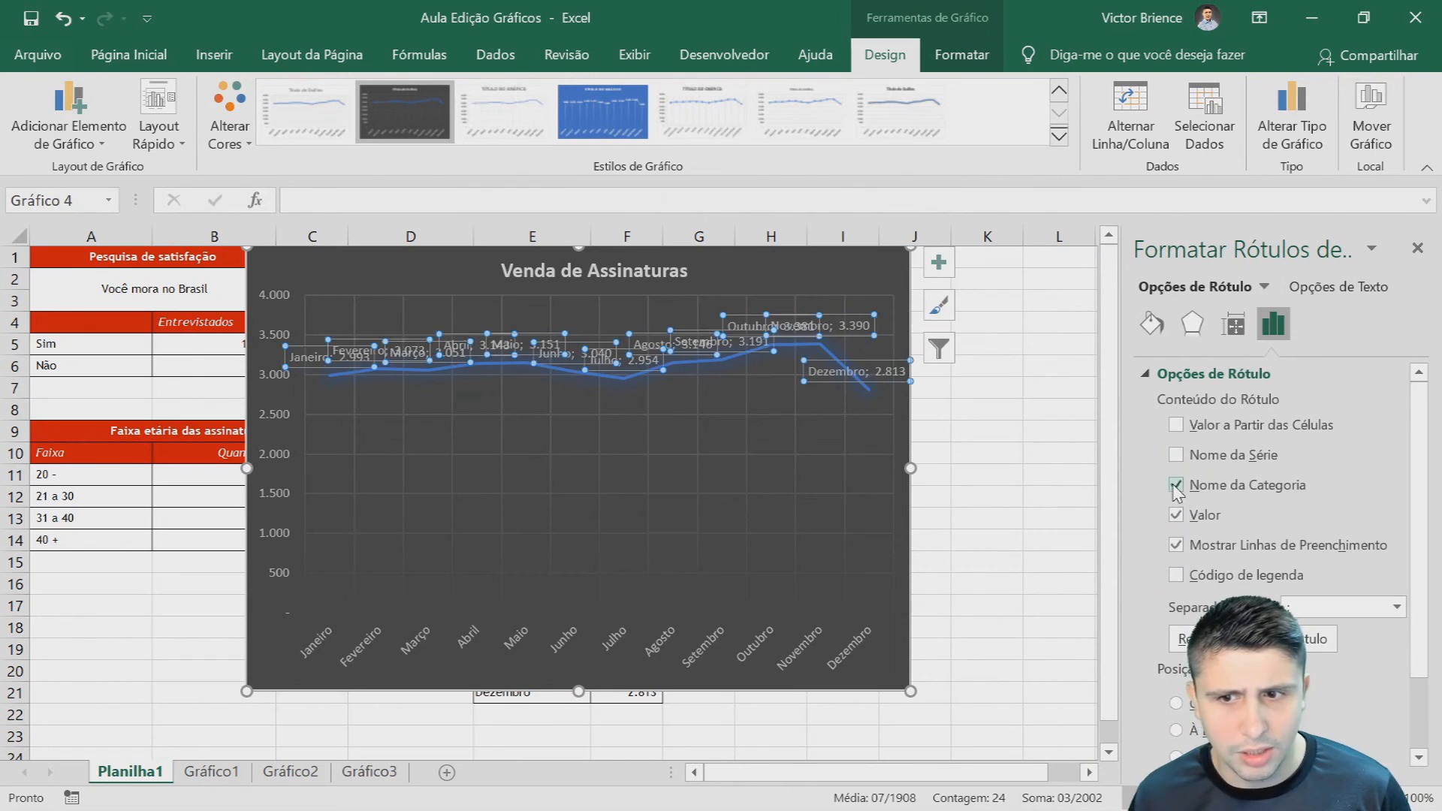
pyautogui.click(1176, 485)
pyautogui.click(1176, 455)
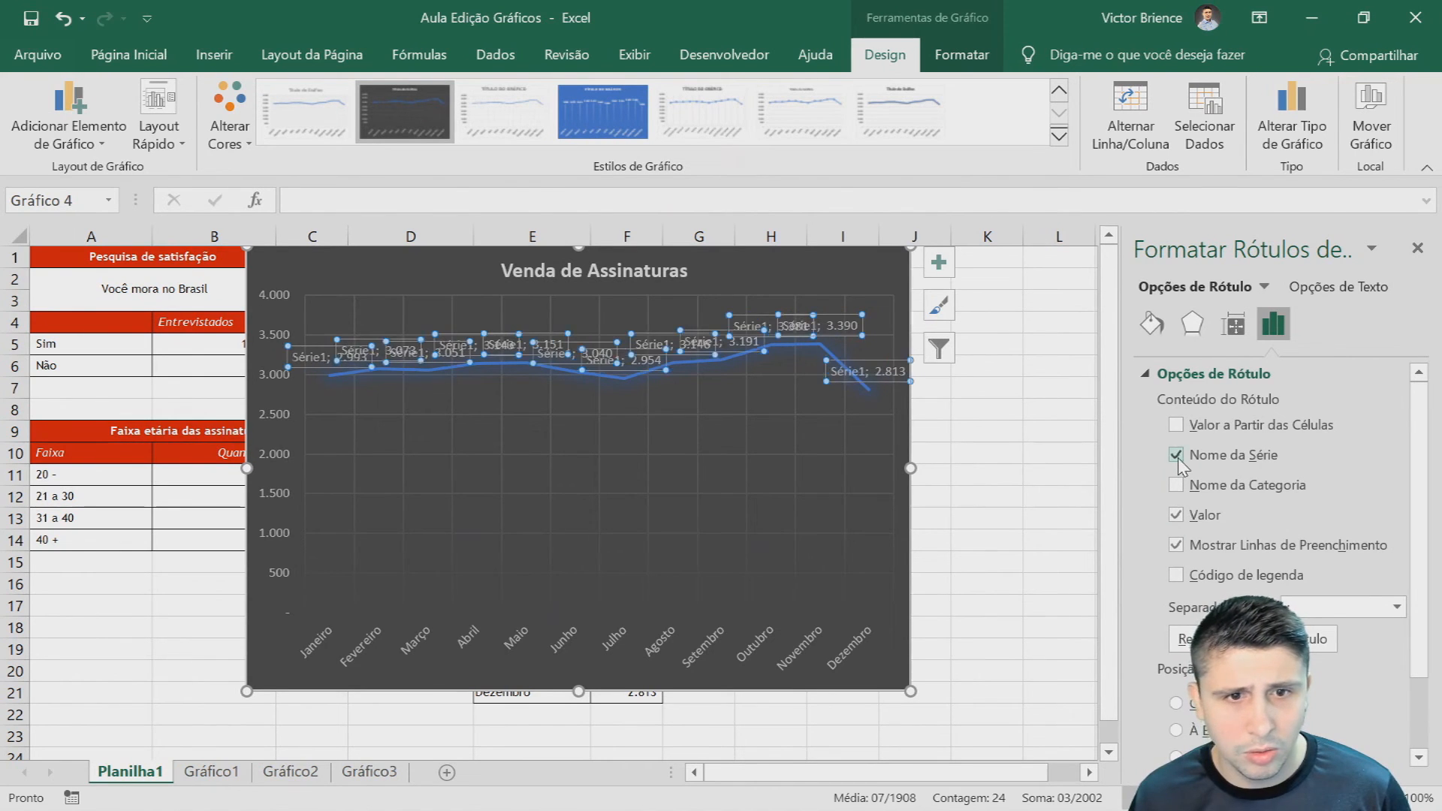
pyautogui.click(1176, 455)
pyautogui.click(1177, 426)
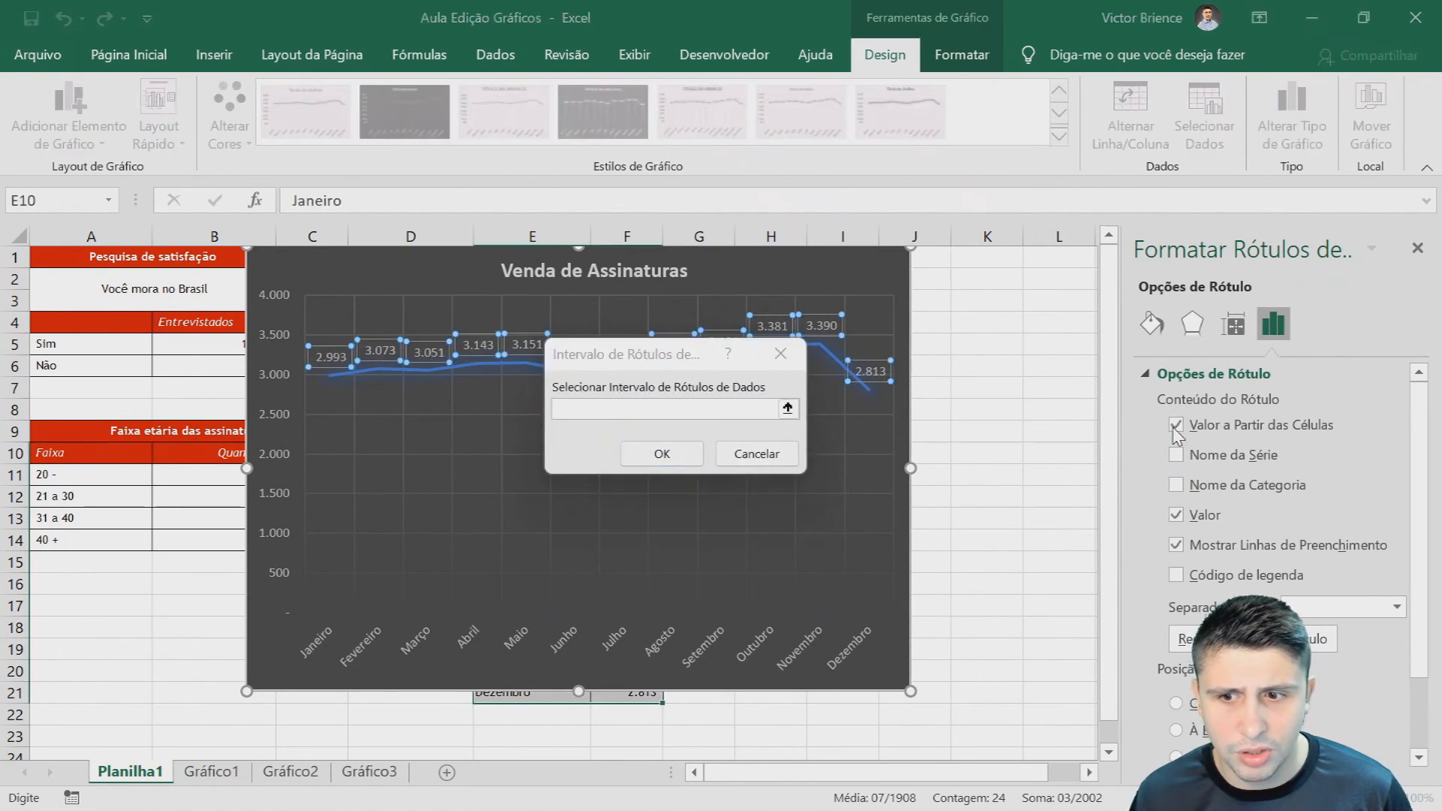
pyautogui.click(757, 454)
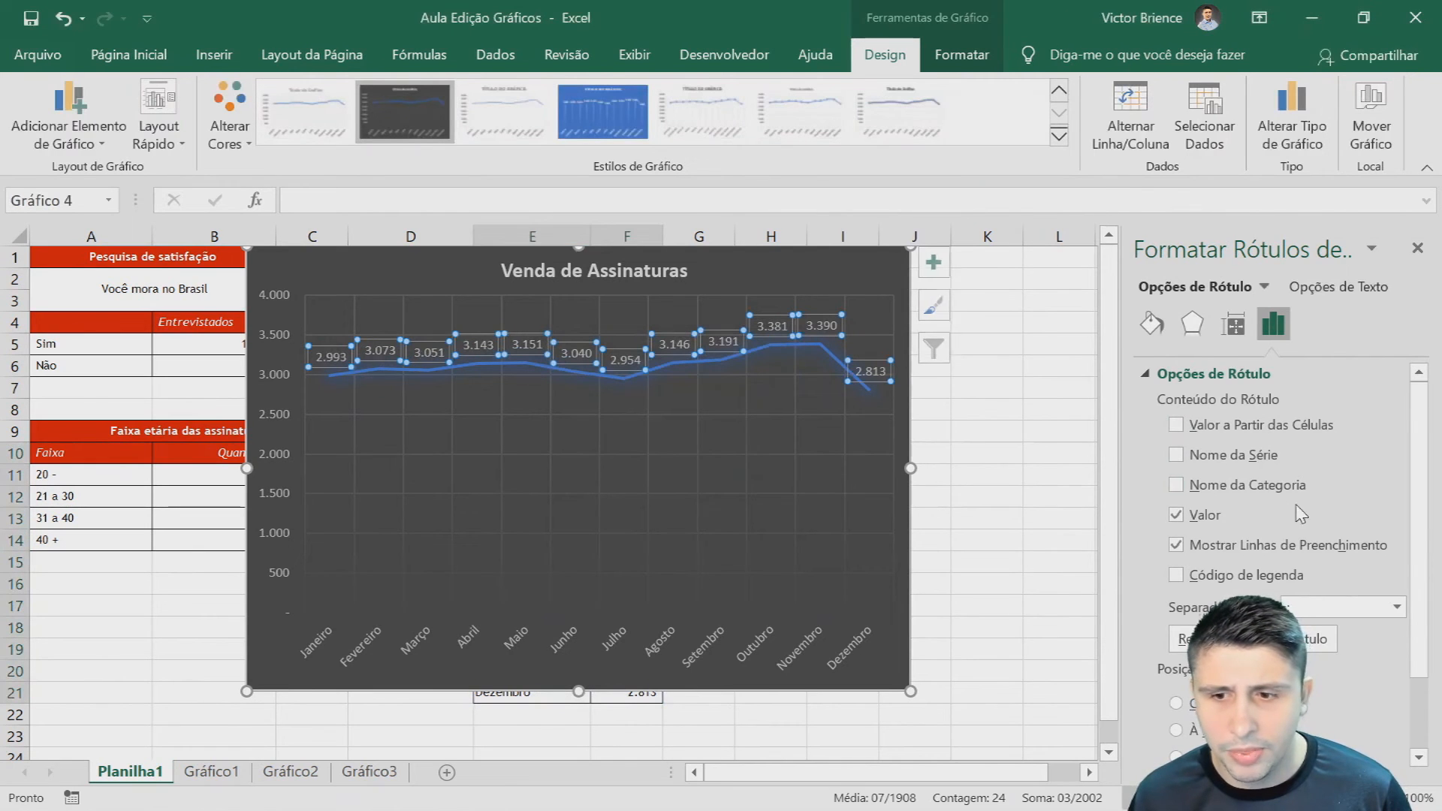
pyautogui.scroll(-3, 1309, 511)
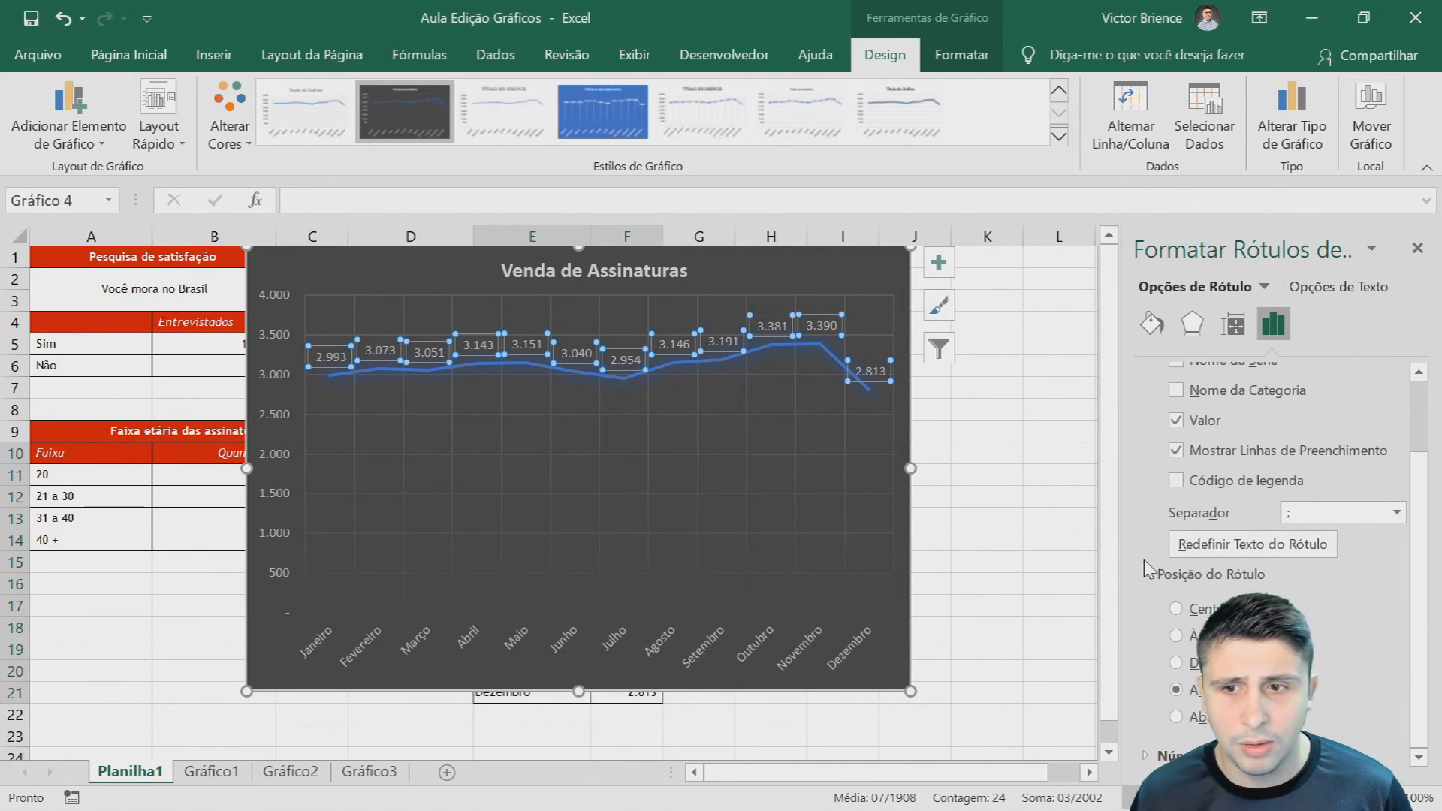
# - Examine the number format options for the line chart's data labels, then close the label formatting
pyautogui.scroll(3, 1148, 571)
pyautogui.click(1147, 375)
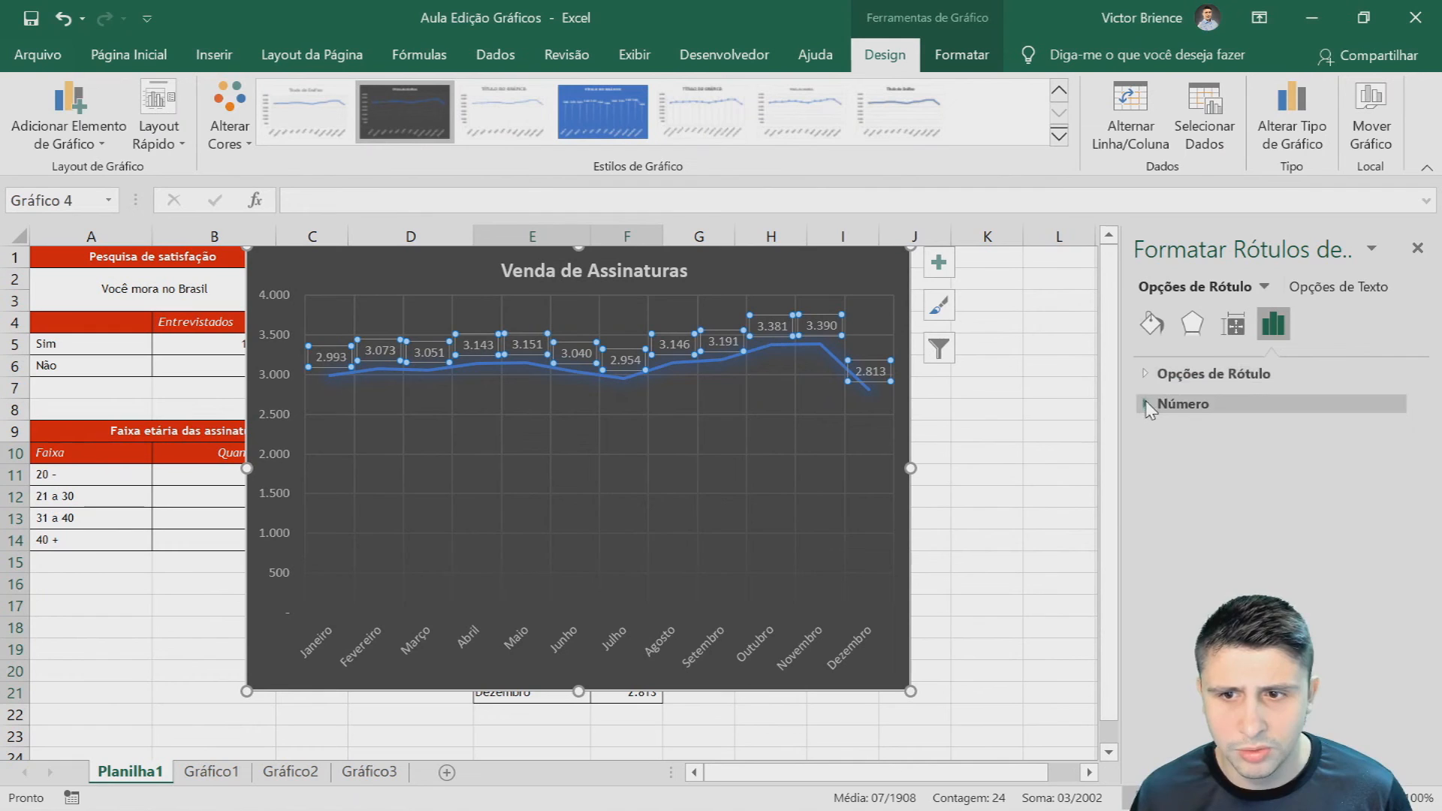
pyautogui.click(1148, 406)
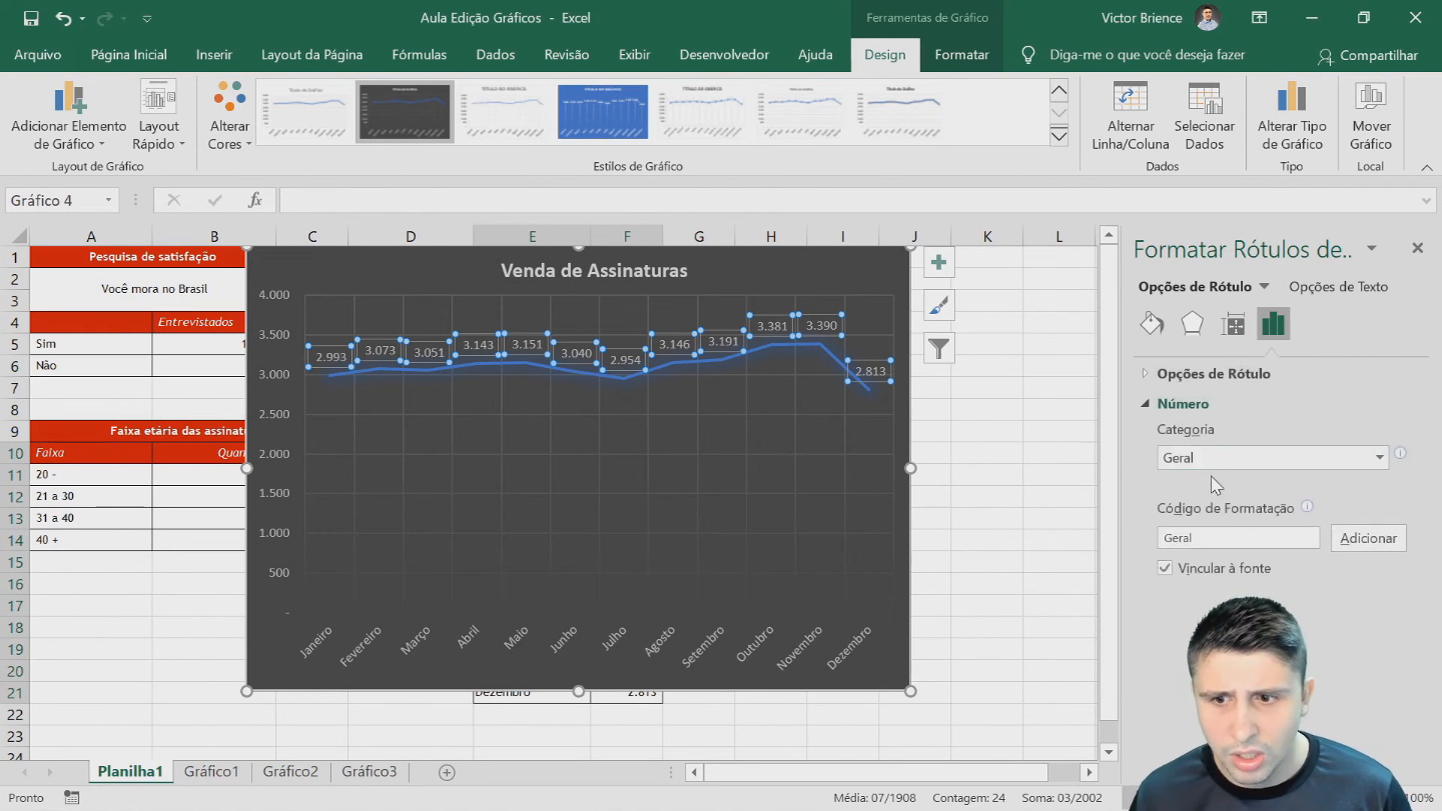
pyautogui.click(1418, 254)
# - Open the detailed formatting options for the line chart's vertical value axis
pyautogui.click(661, 449)
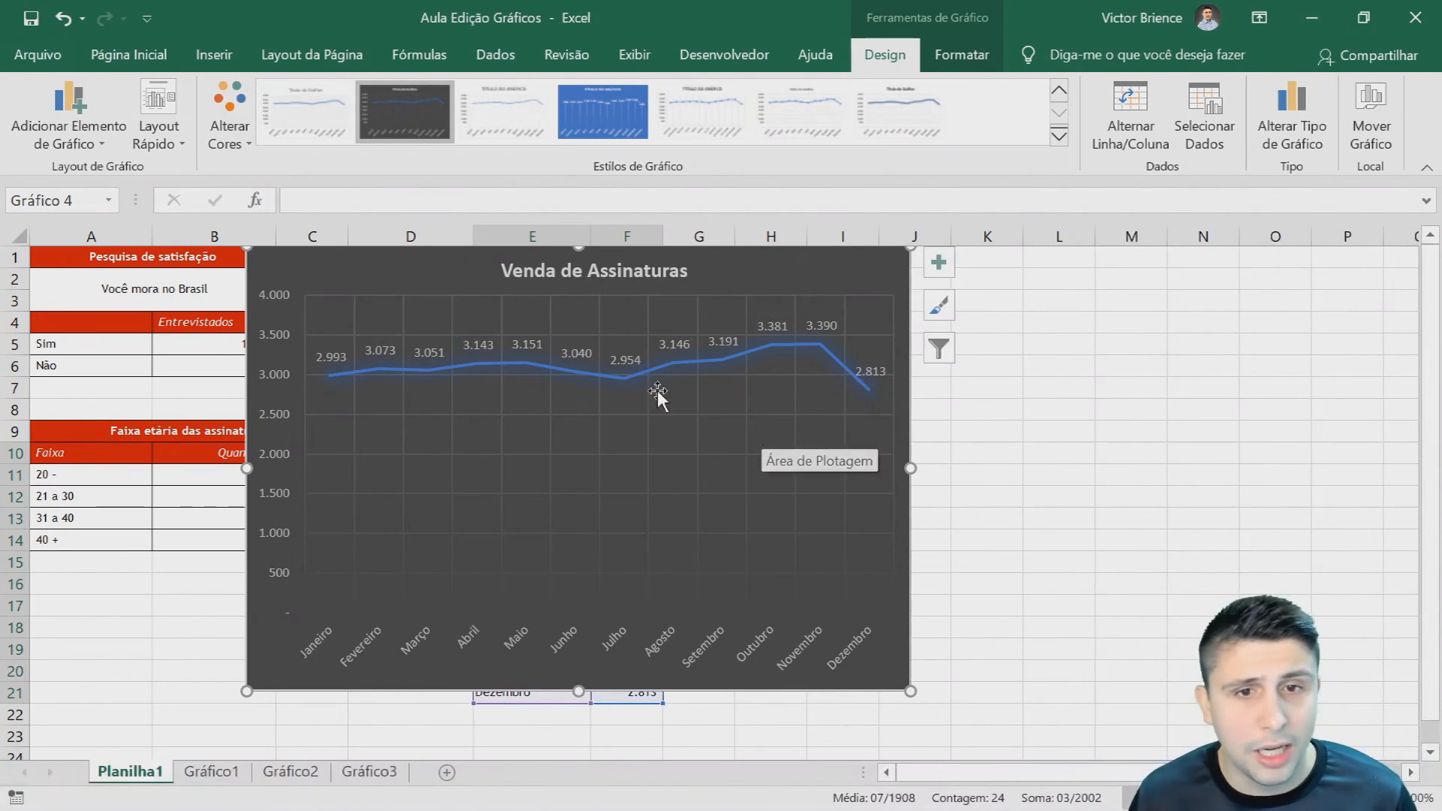
pyautogui.click(279, 481)
pyautogui.doubleClick(273, 454)
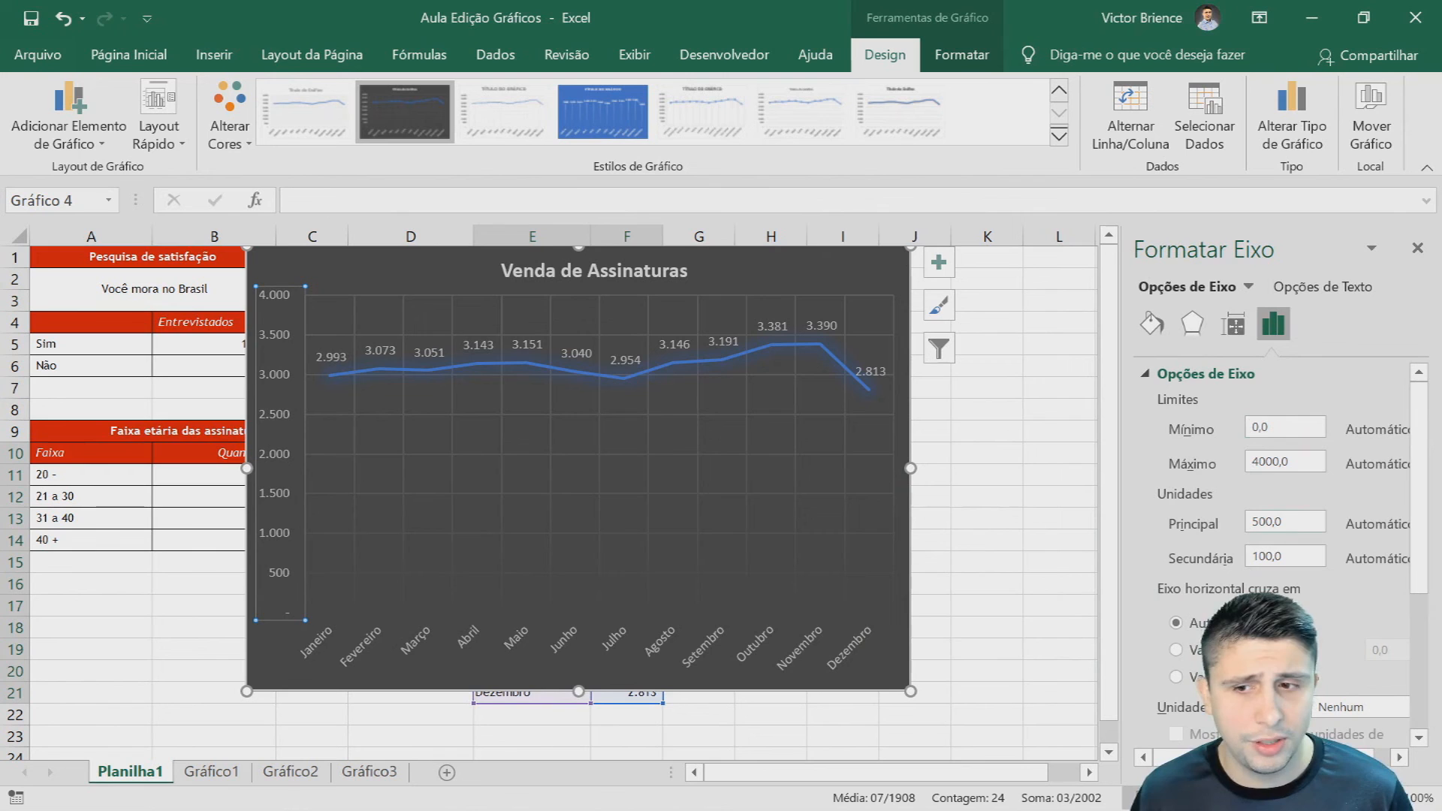
# - Try major unit values of 400, 300 and 1000 on the line chart's vertical axis
pyautogui.click(1277, 528)
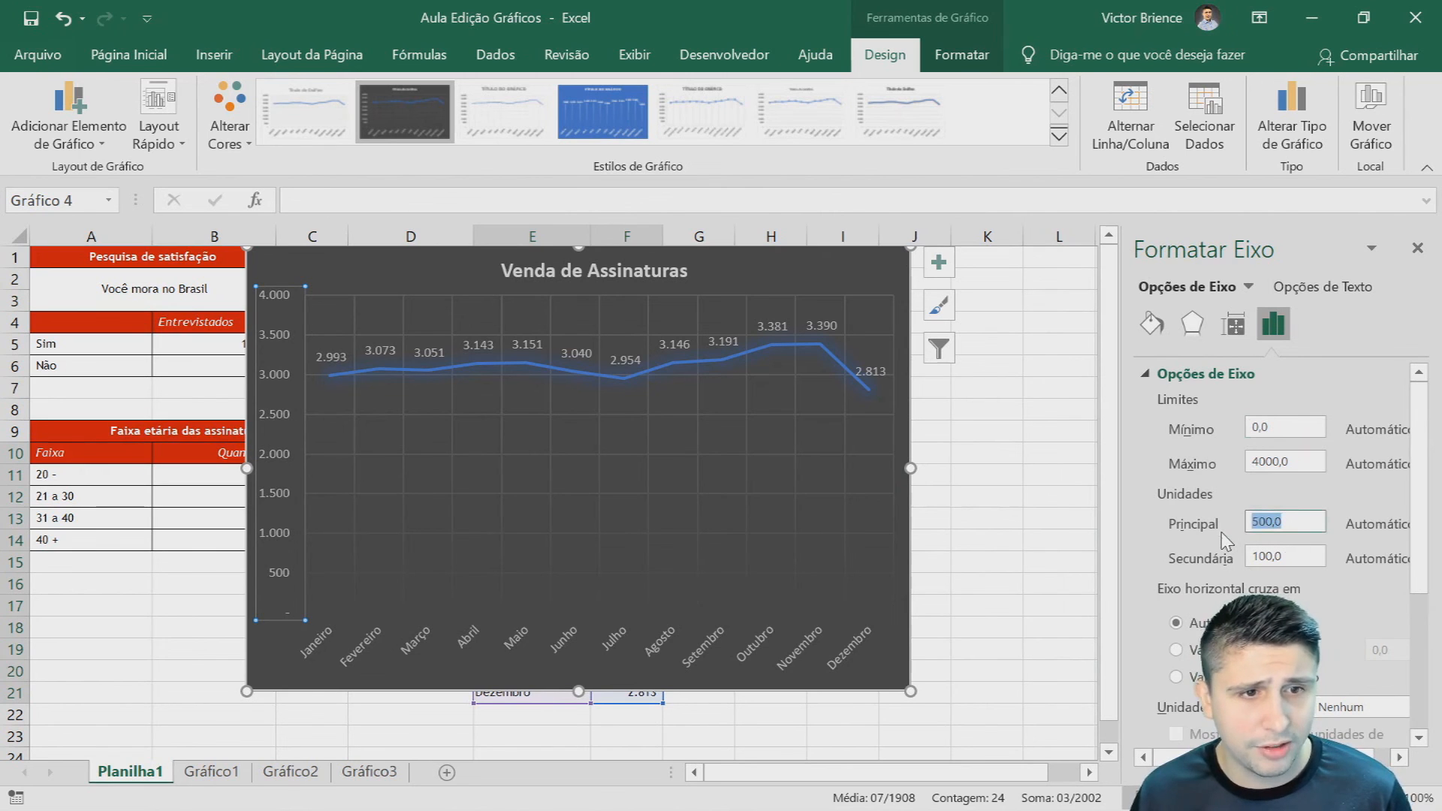
pyautogui.write('400')
pyautogui.press('Return')
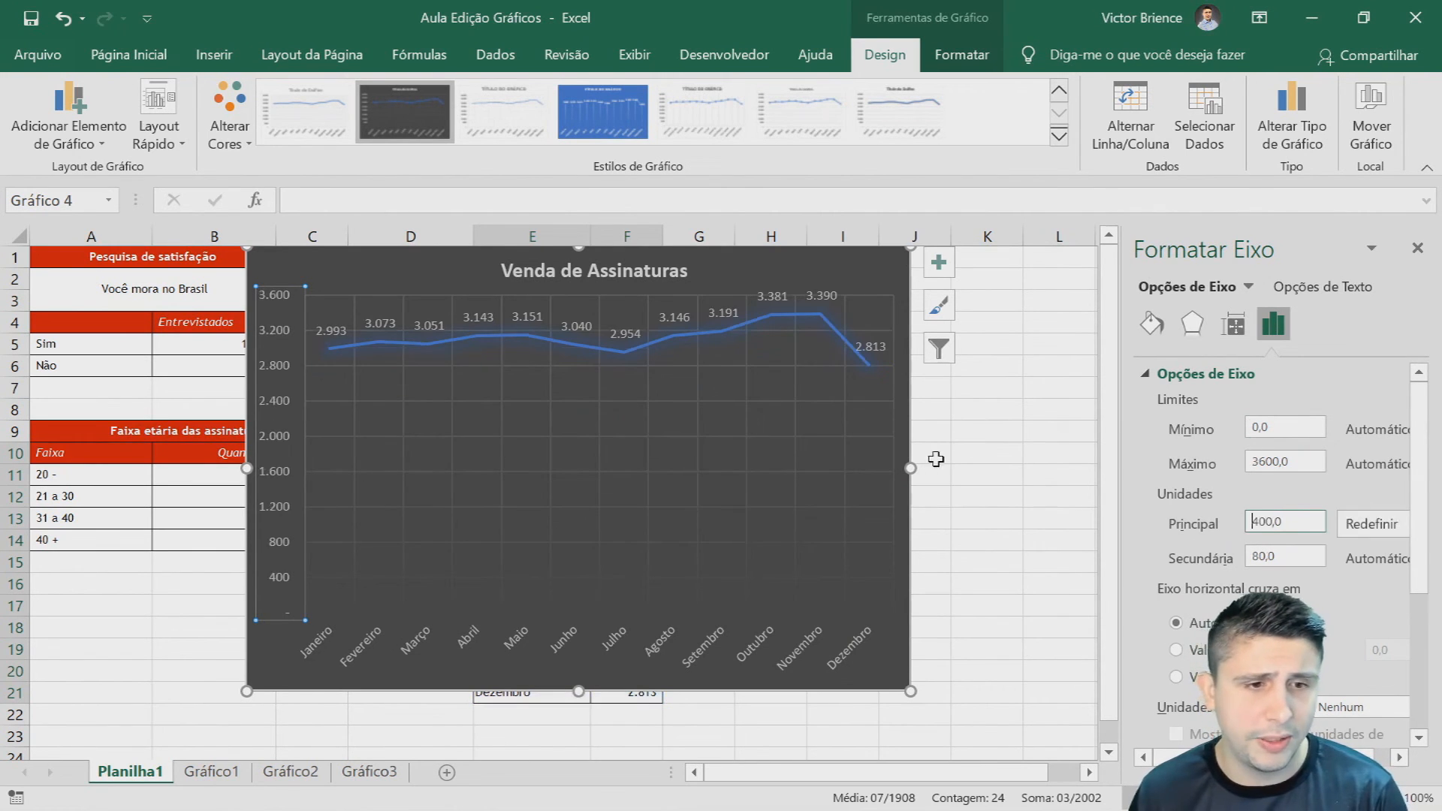
pyautogui.moveTo(1284, 523); pyautogui.dragTo(1164, 530)
pyautogui.write('300')
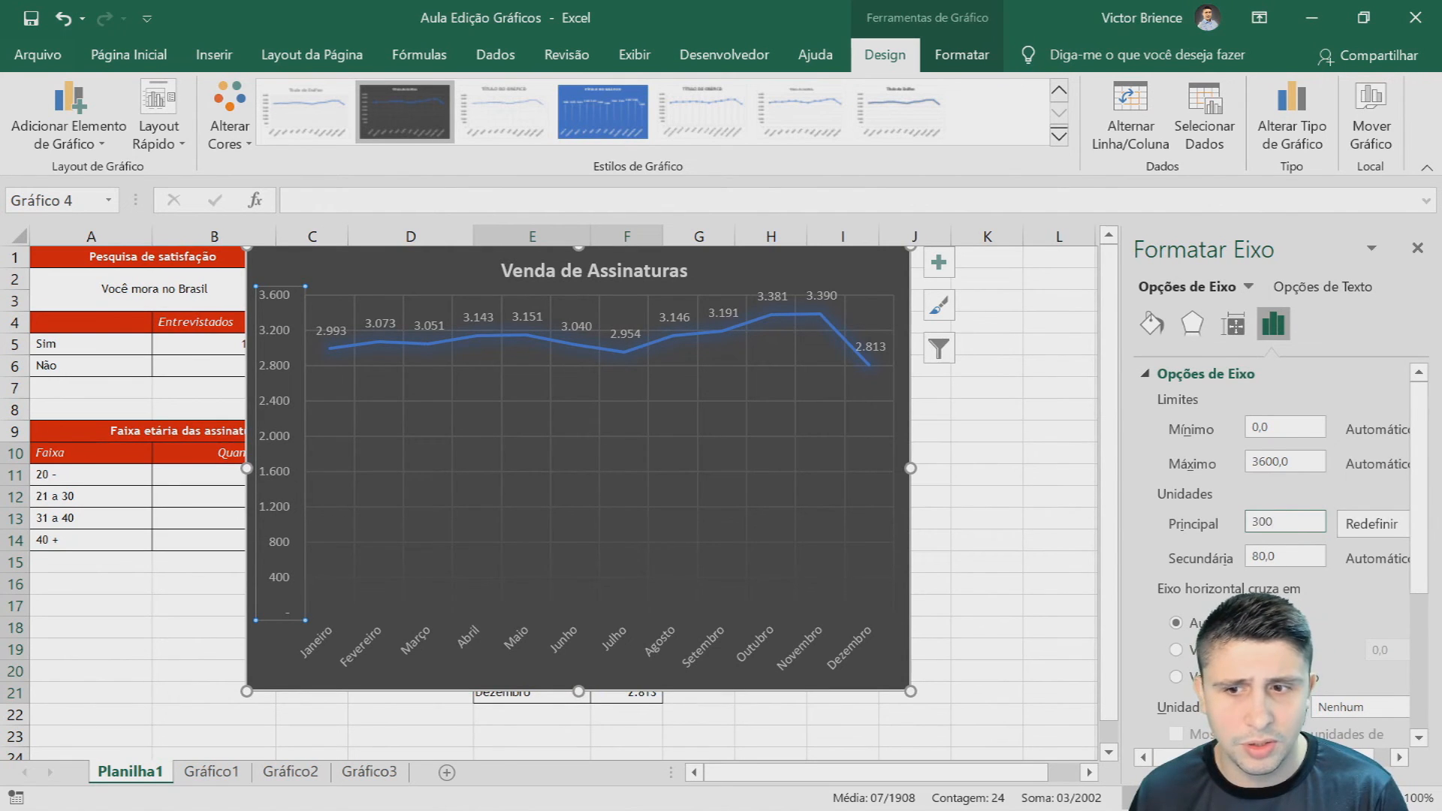
pyautogui.press('Return')
pyautogui.write('1')
pyautogui.press('Return')
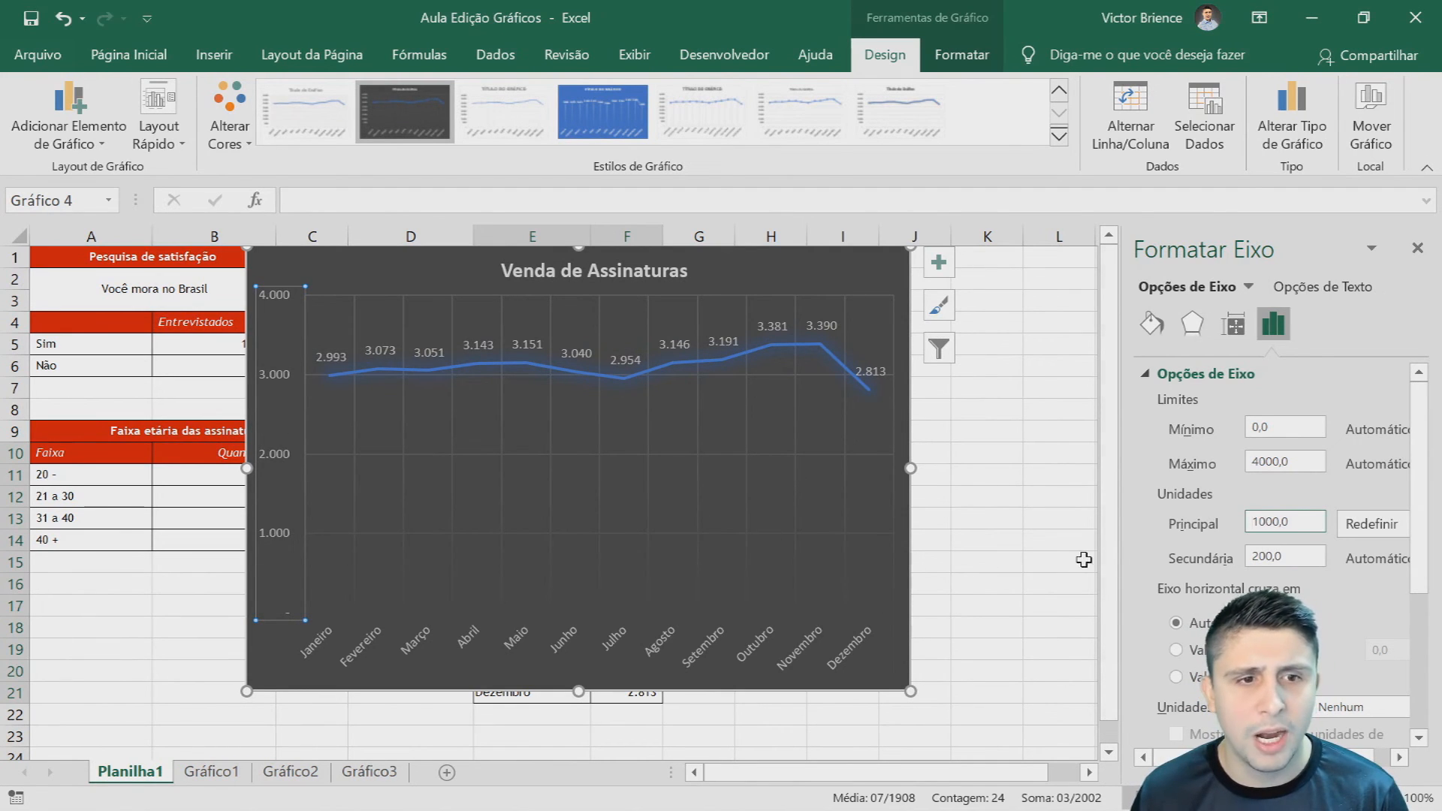
# - Set the major unit of the line chart's vertical axis to 500
pyautogui.moveTo(1292, 523); pyautogui.dragTo(1250, 523)
pyautogui.write('500')
pyautogui.press('Return')
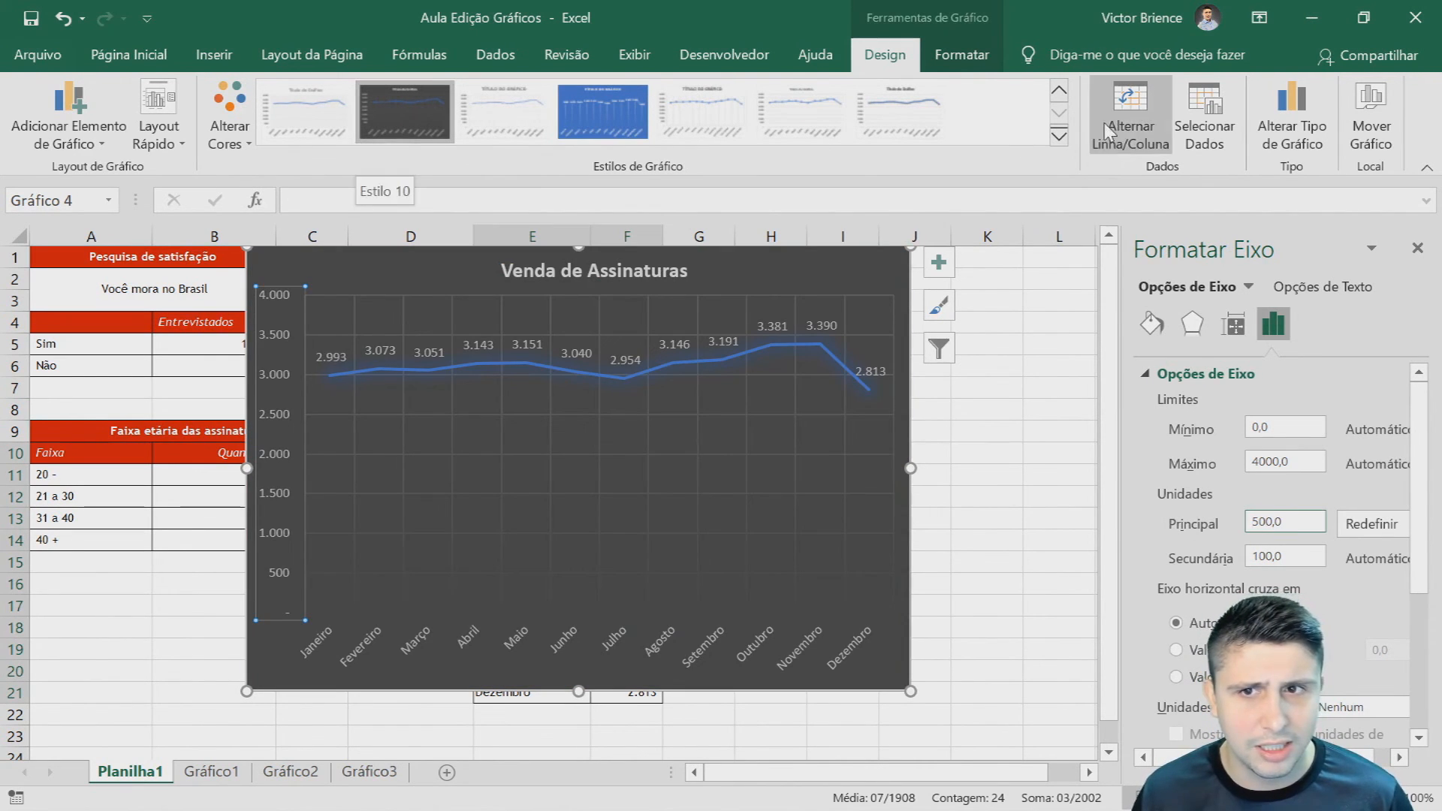
# - Preview other chart styles, reapply the dark Estilo 10 to the line chart, and close the axis formatting
pyautogui.click(1061, 138)
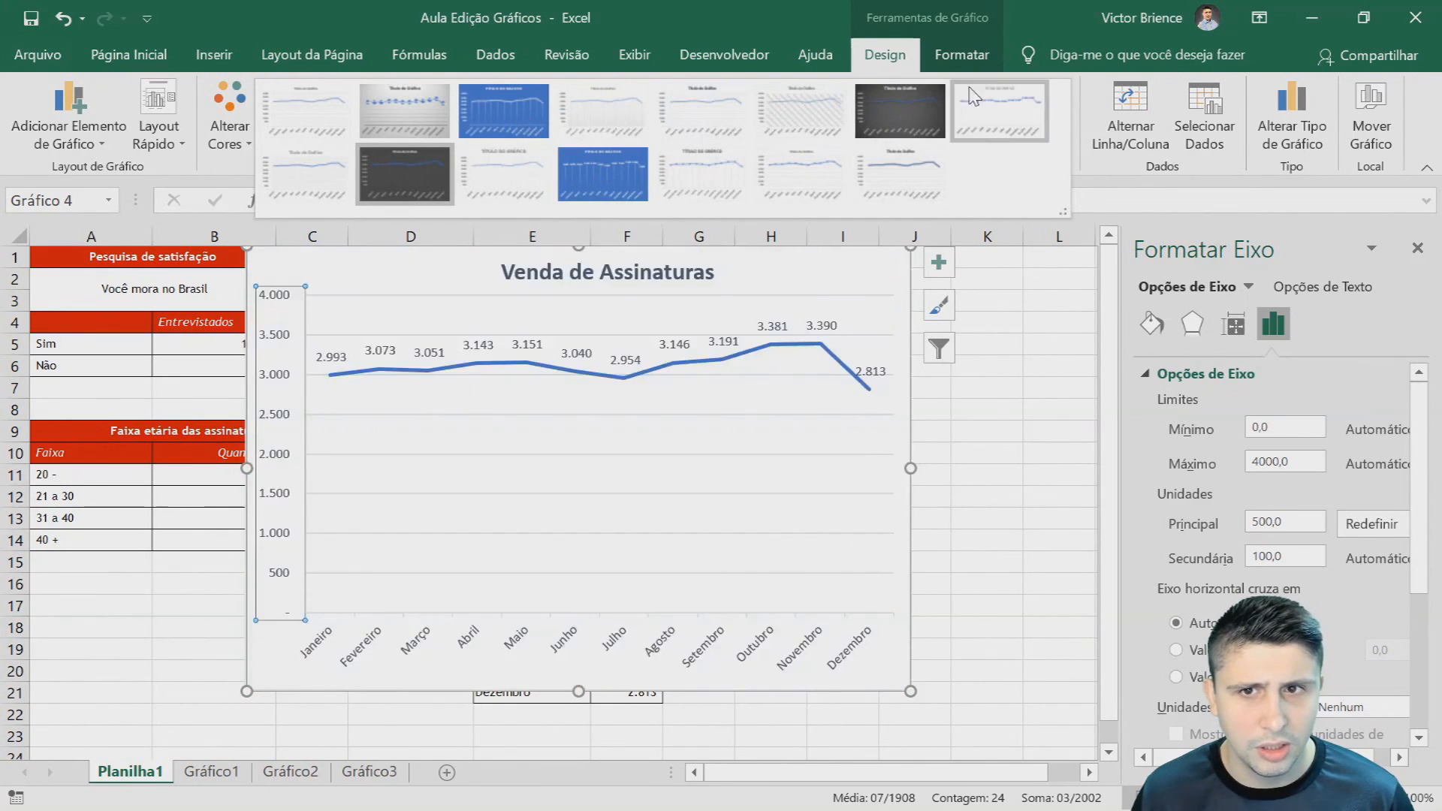
pyautogui.click(405, 174)
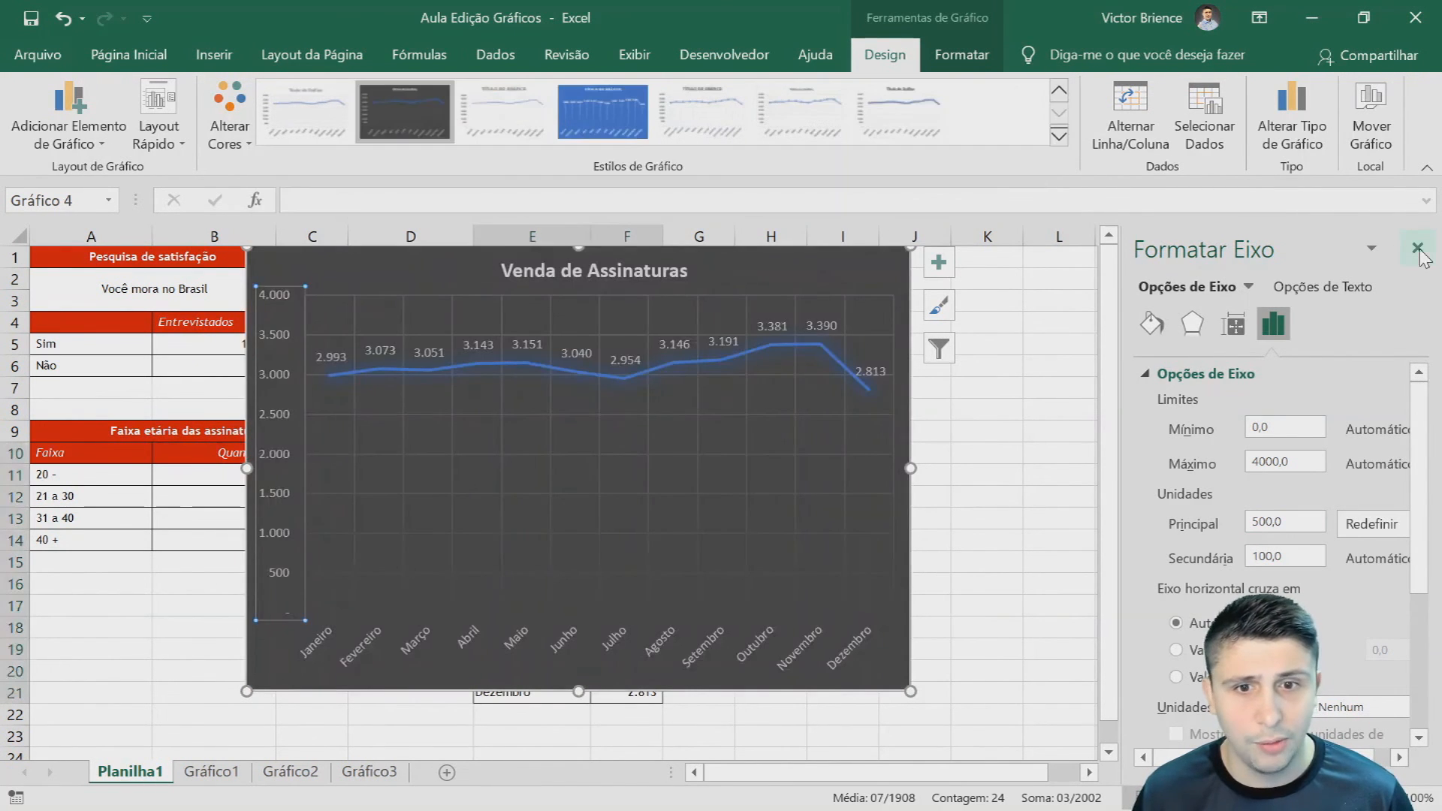
pyautogui.click(1427, 250)
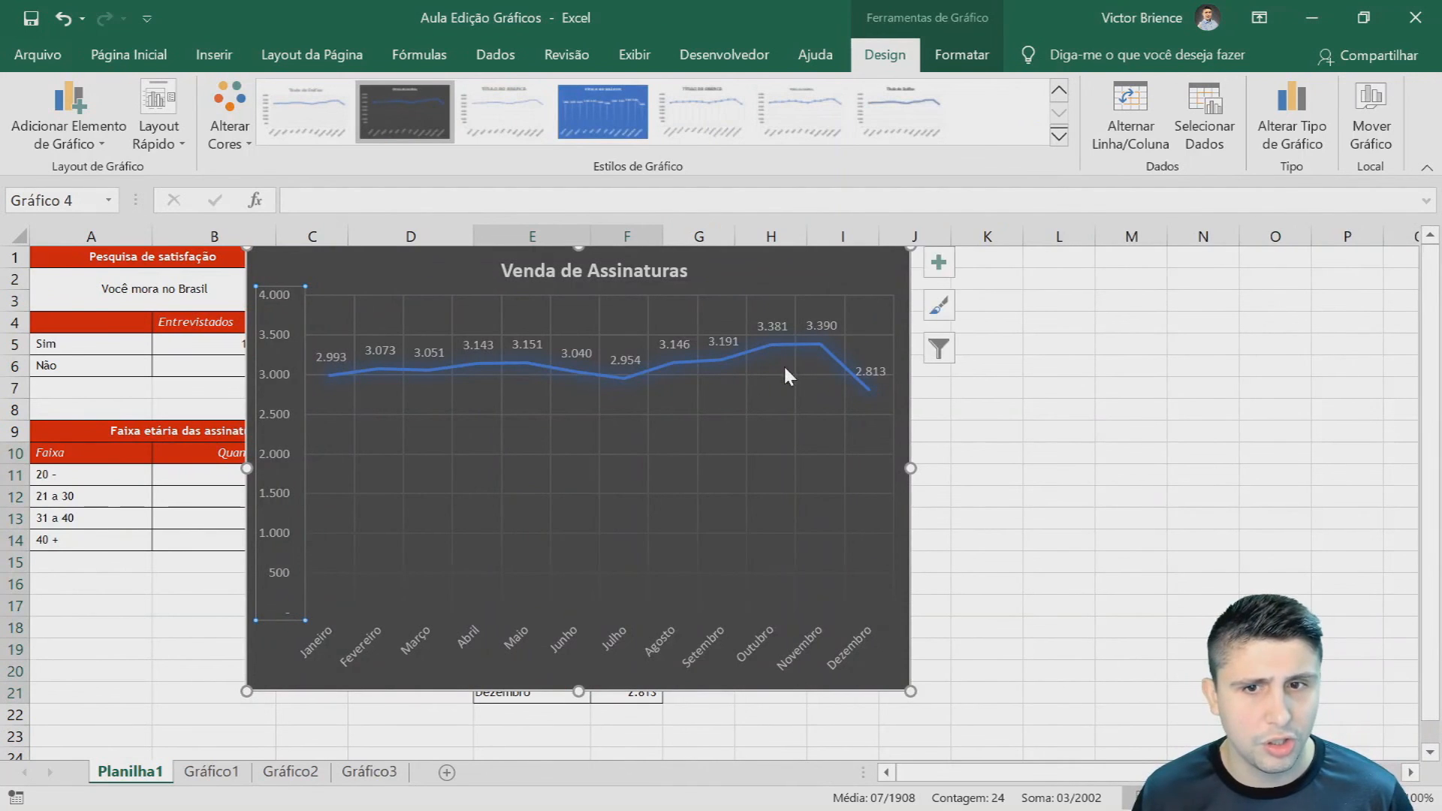
# - Try adding error bars to the line chart, remove them, and preview a legend without keeping it
pyautogui.click(938, 271)
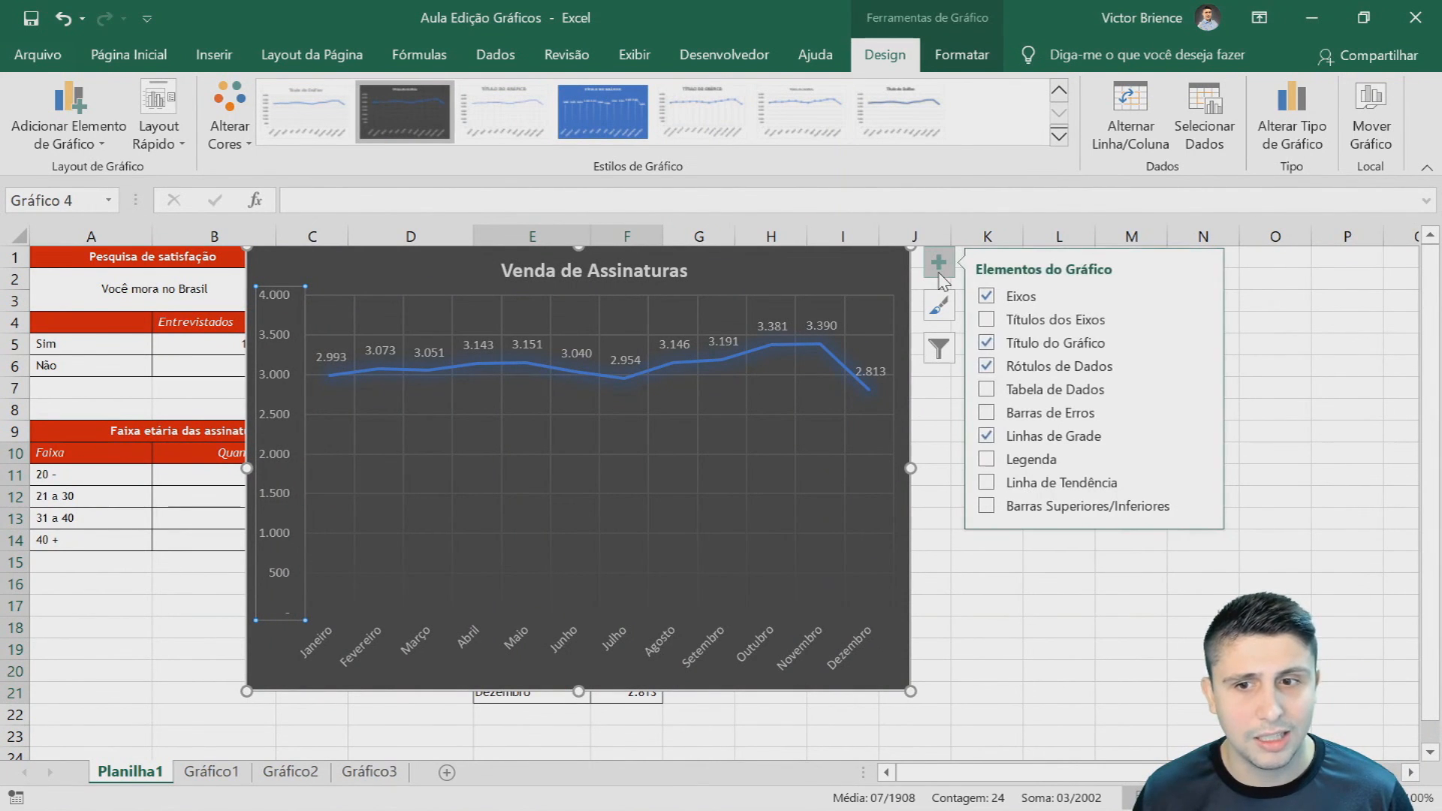
pyautogui.click(940, 272)
pyautogui.click(939, 271)
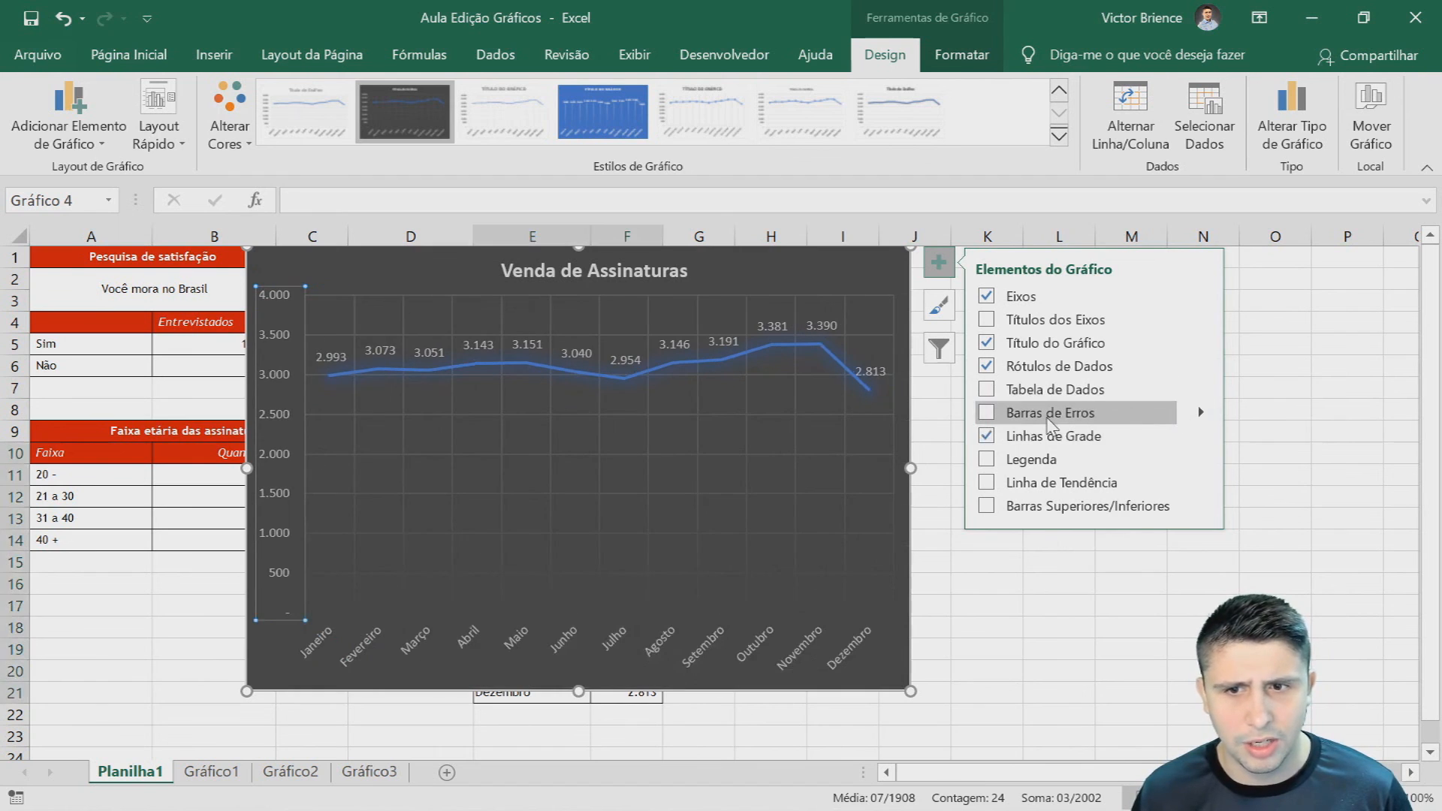
pyautogui.click(988, 419)
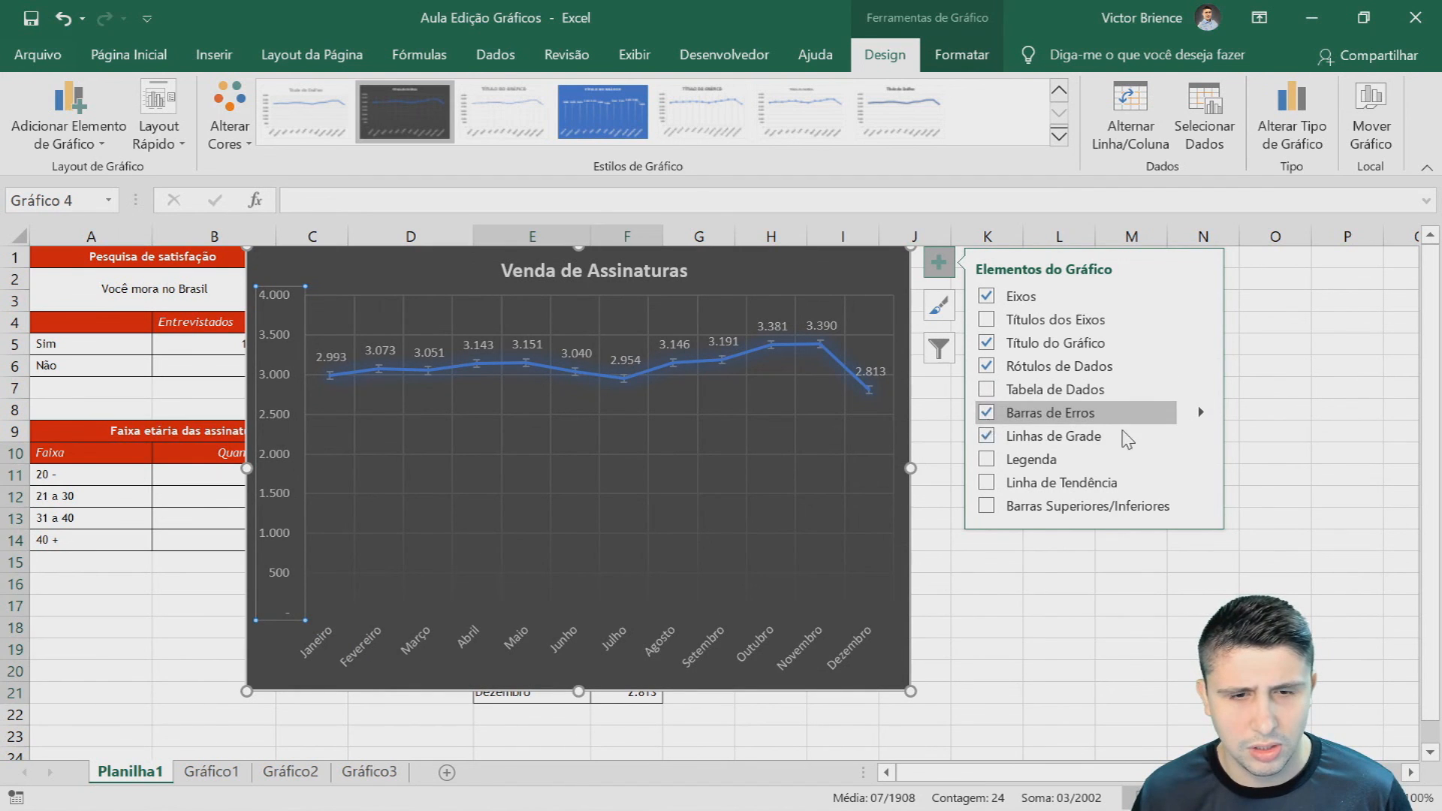
pyautogui.click(1199, 412)
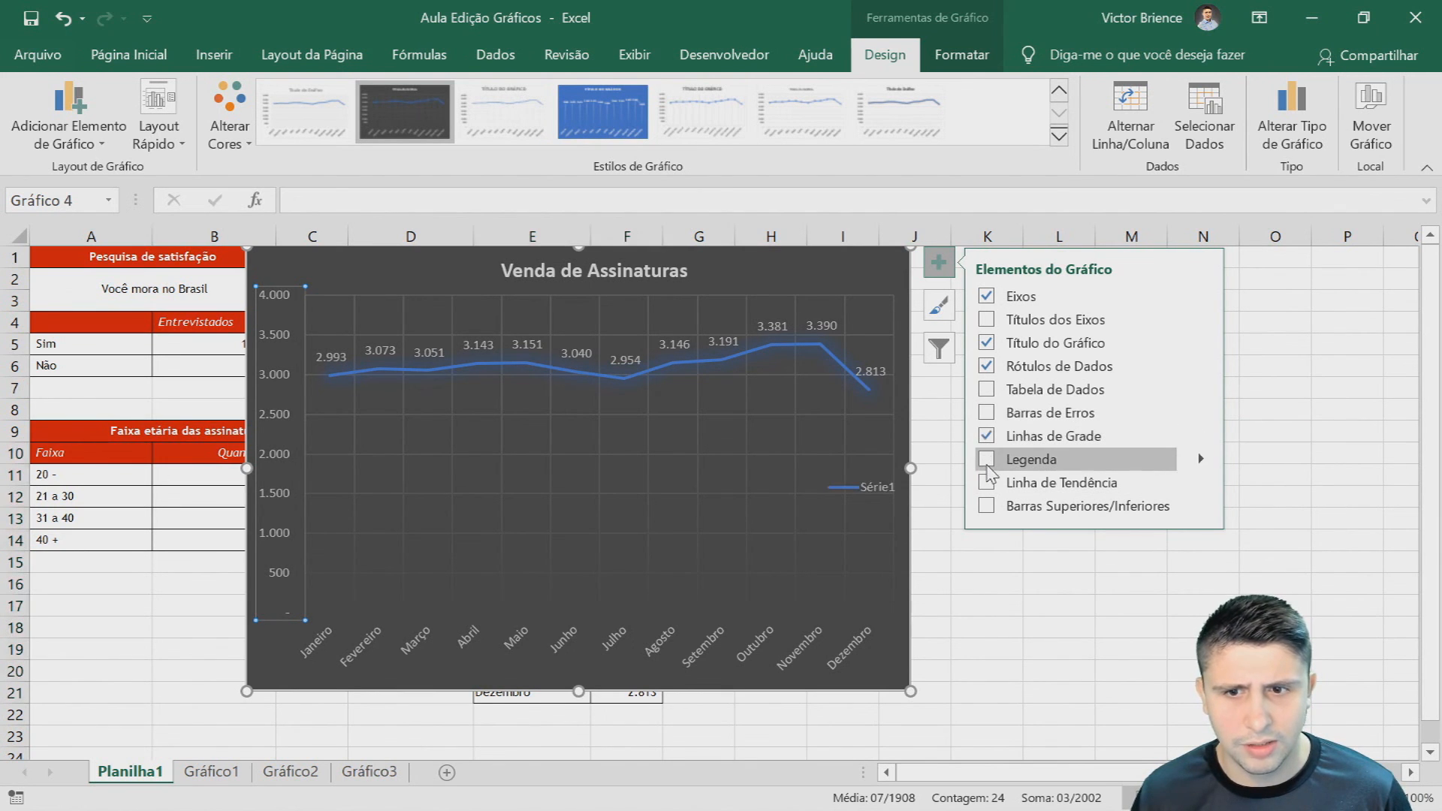
pyautogui.click(938, 262)
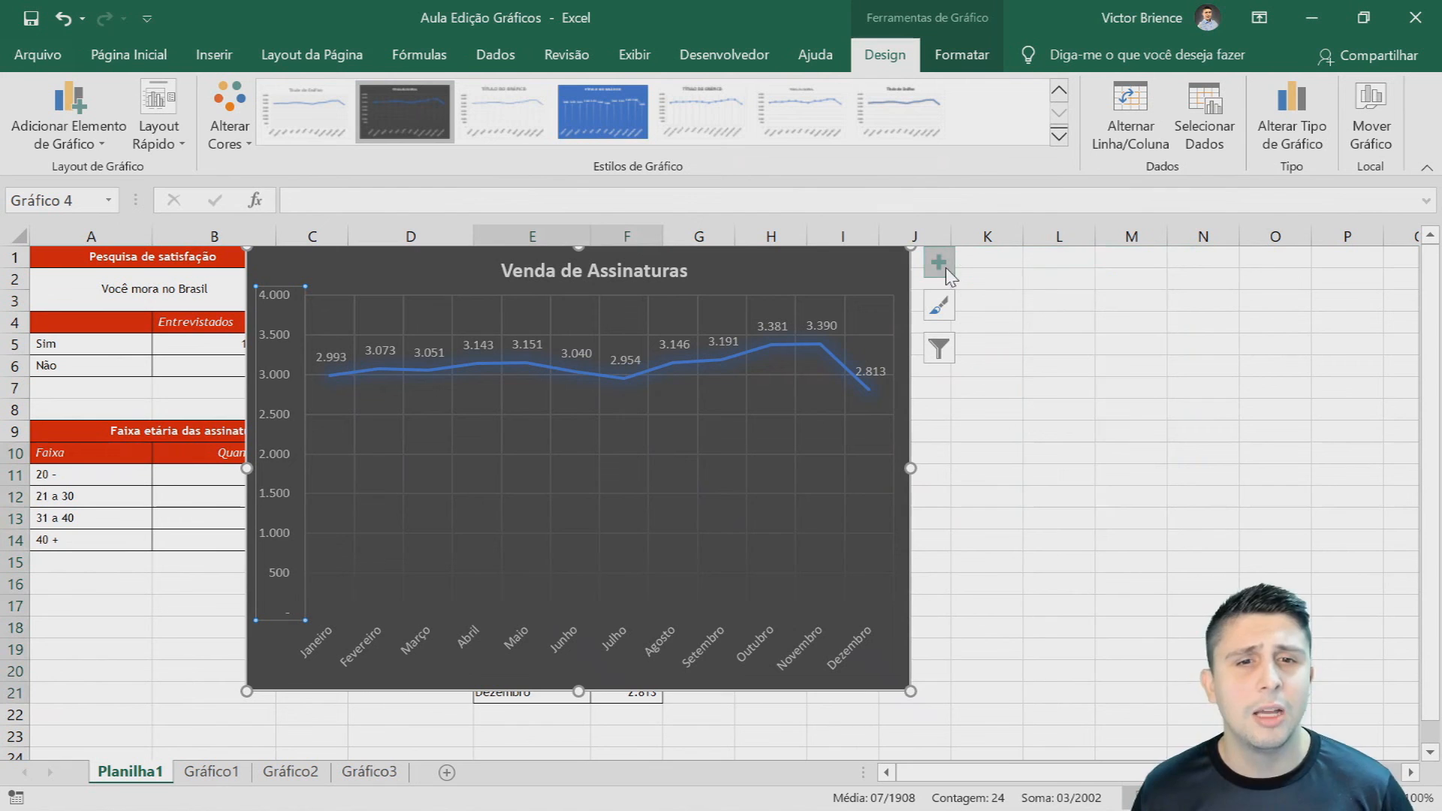
pyautogui.click(1090, 403)
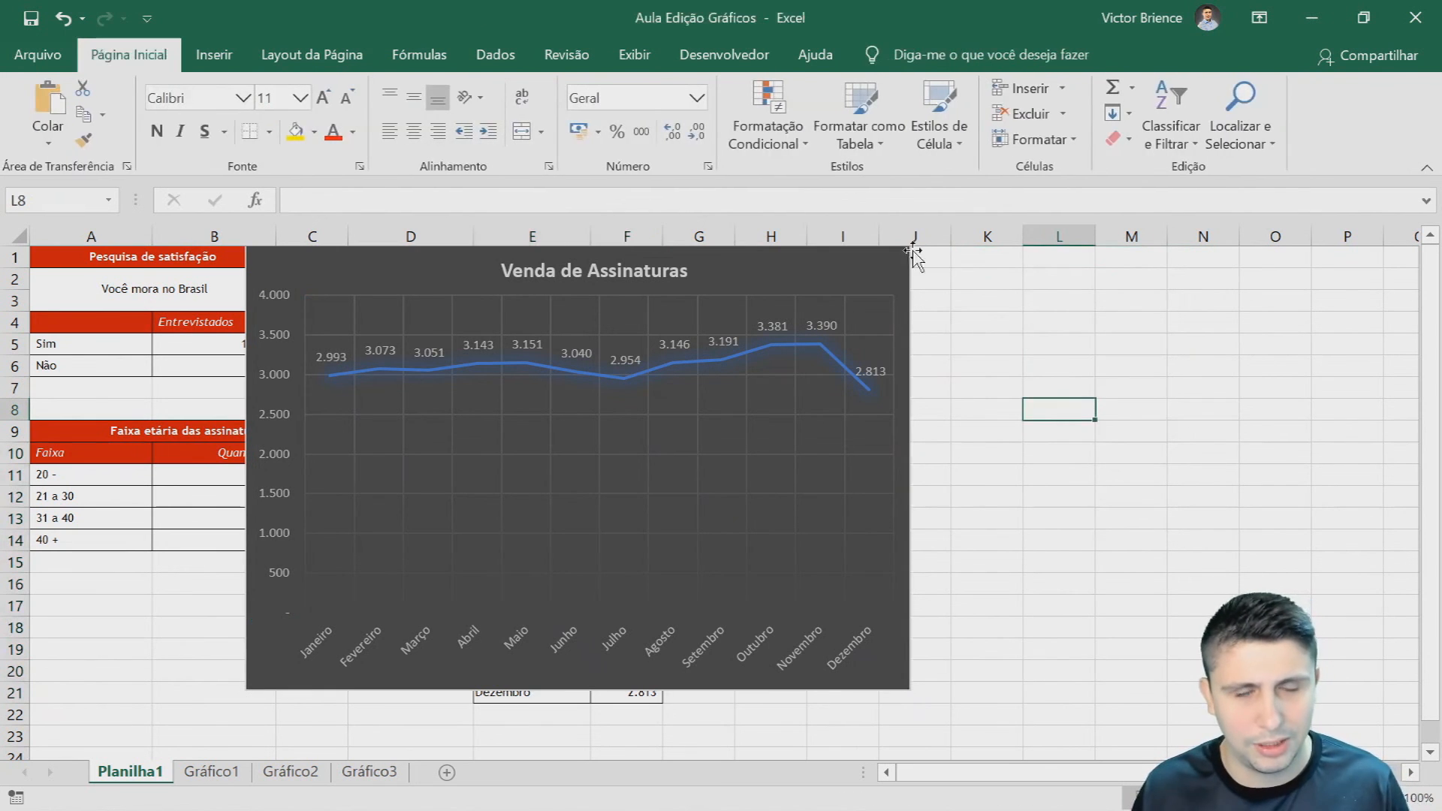
# - Move the Venda de Assinaturas line chart to its own new sheet and place that sheet after Gráfico3
pyautogui.click(453, 281)
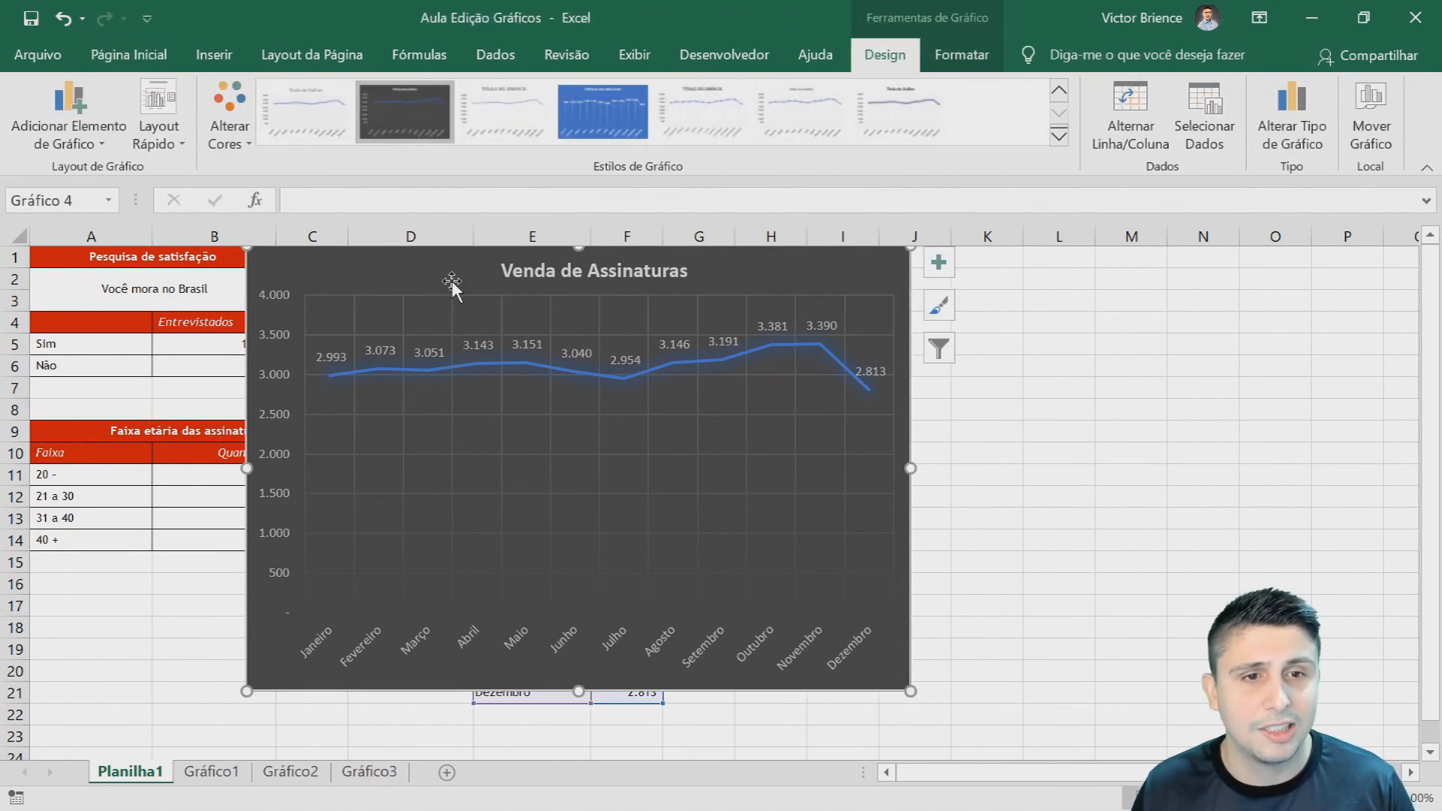
pyautogui.click(963, 57)
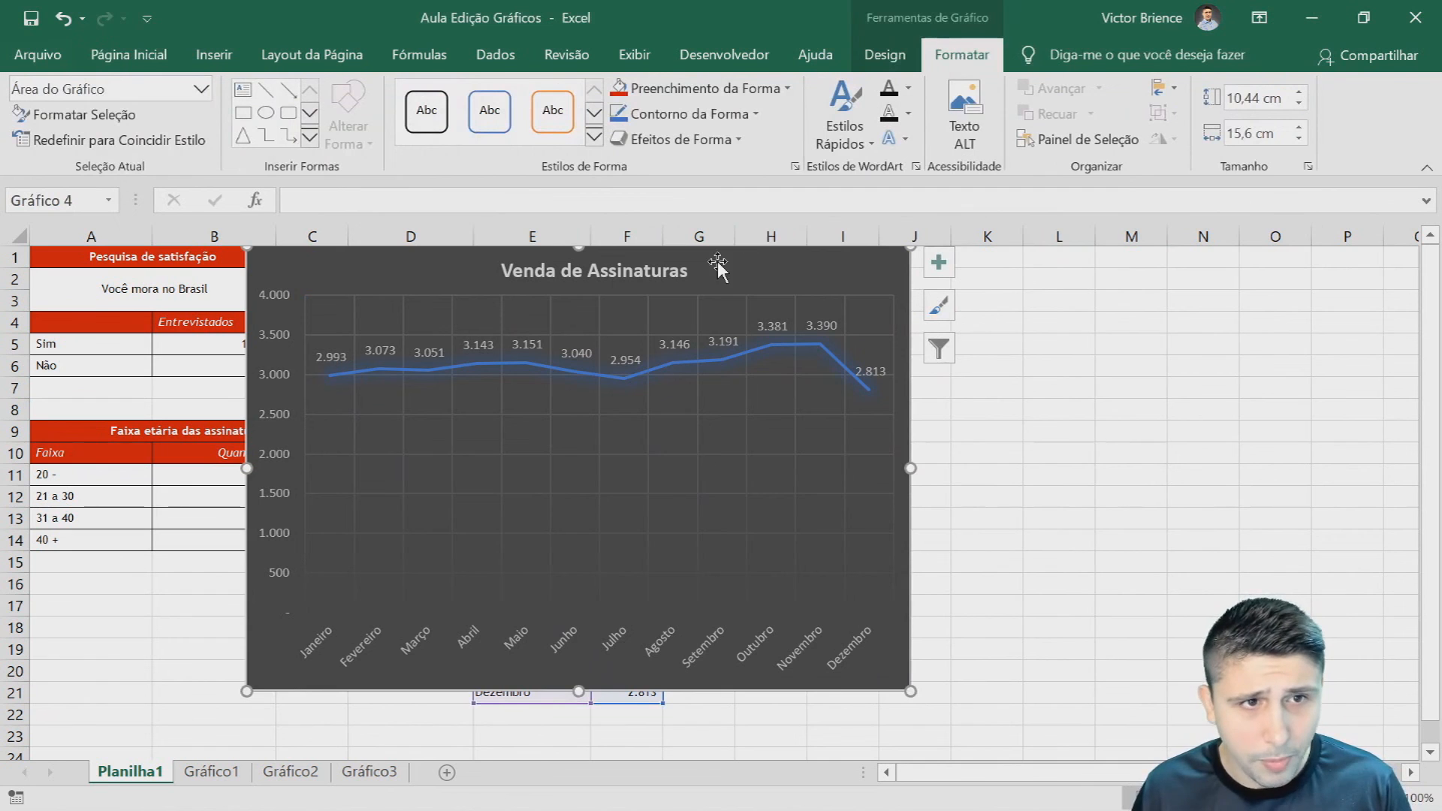
pyautogui.press('Escape')
pyautogui.rightClick(429, 279)
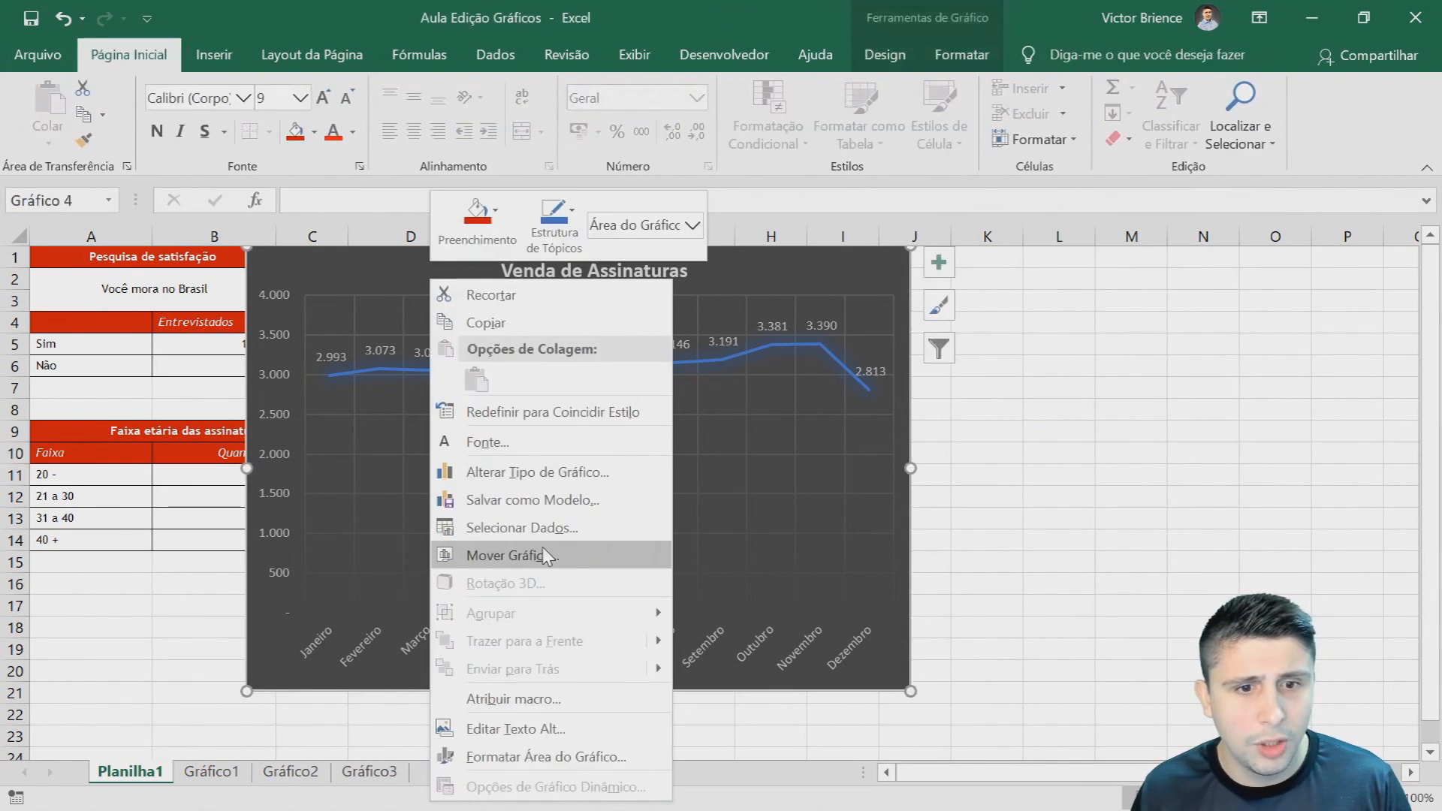
pyautogui.click(533, 550)
pyautogui.click(378, 509)
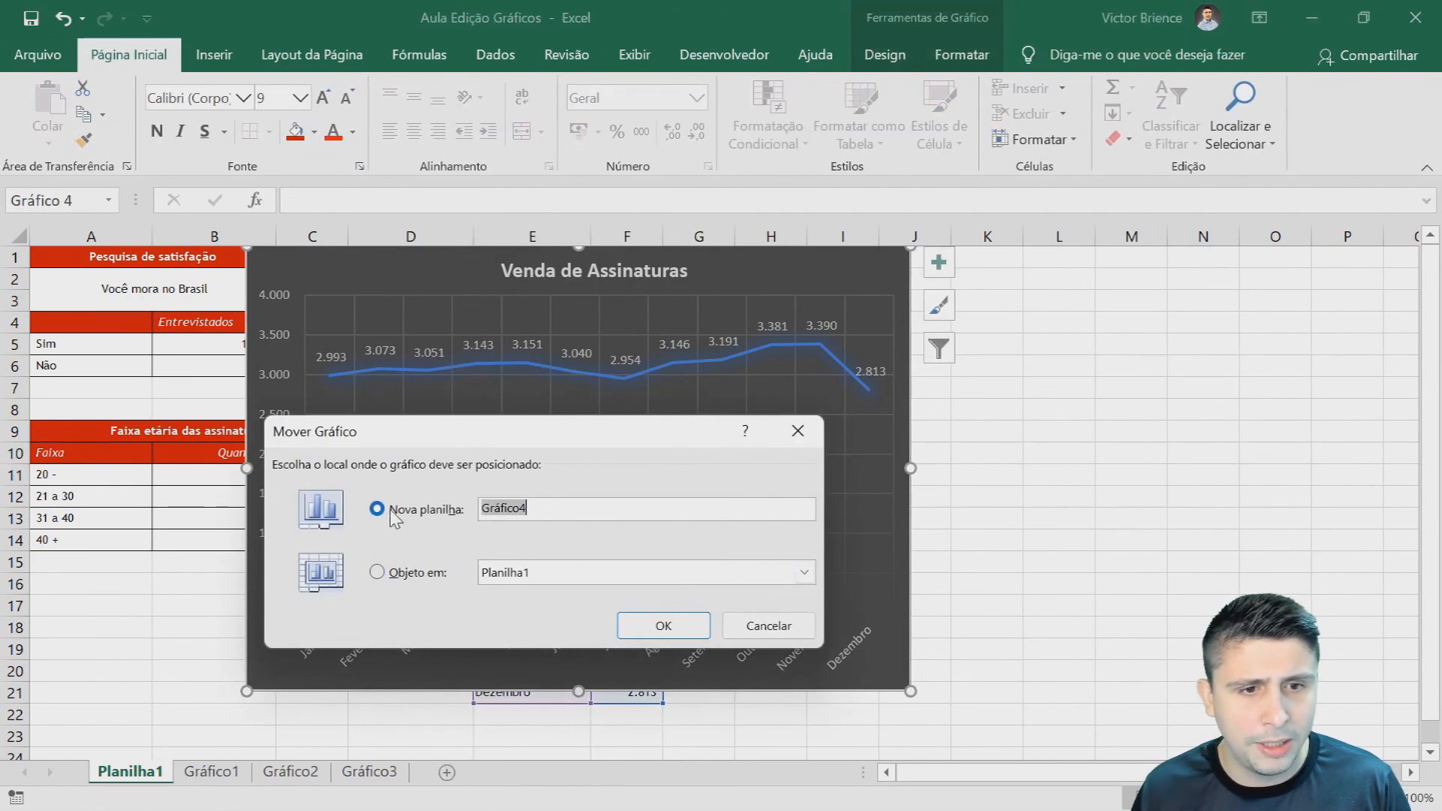
pyautogui.click(633, 622)
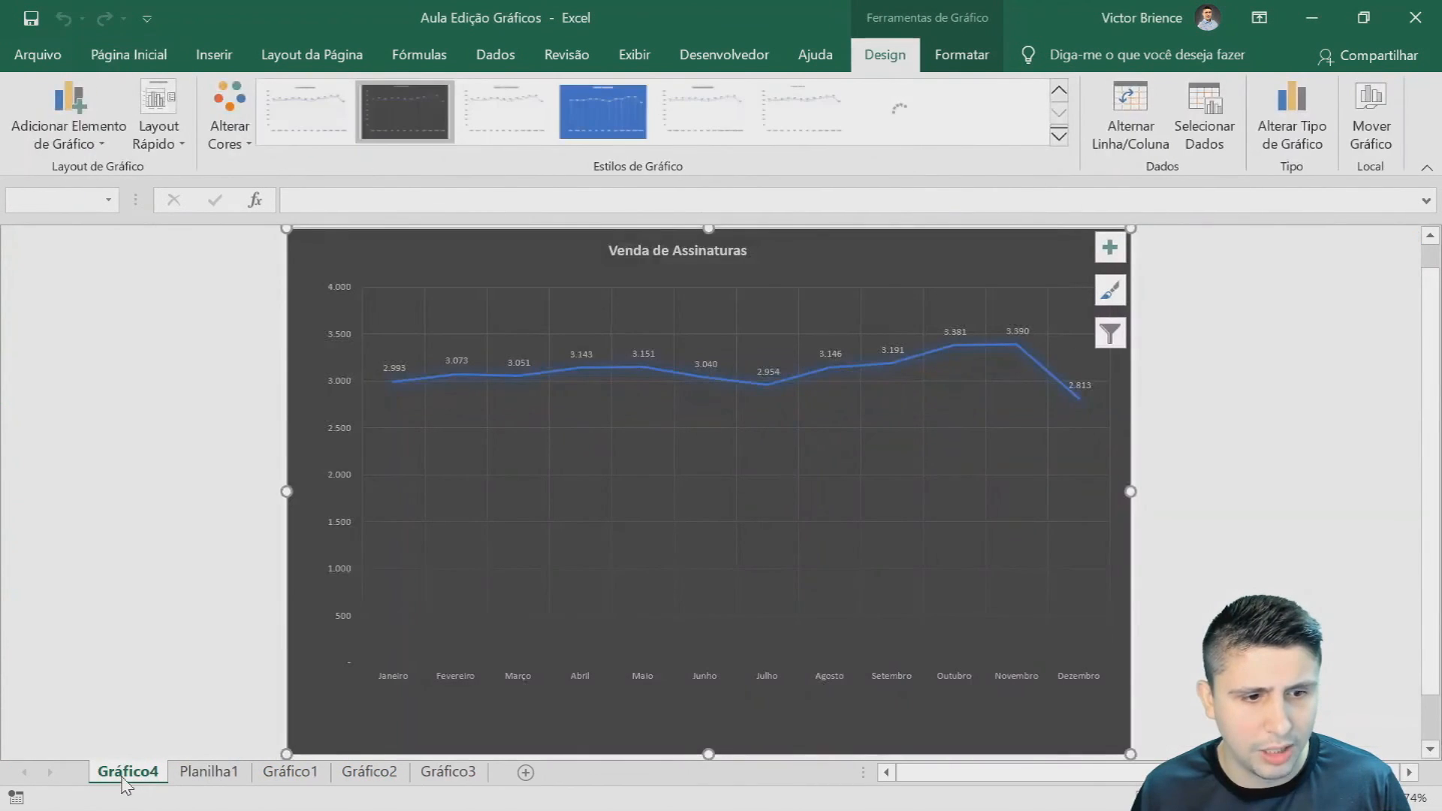
pyautogui.moveTo(418, 781); pyautogui.dragTo(492, 781)
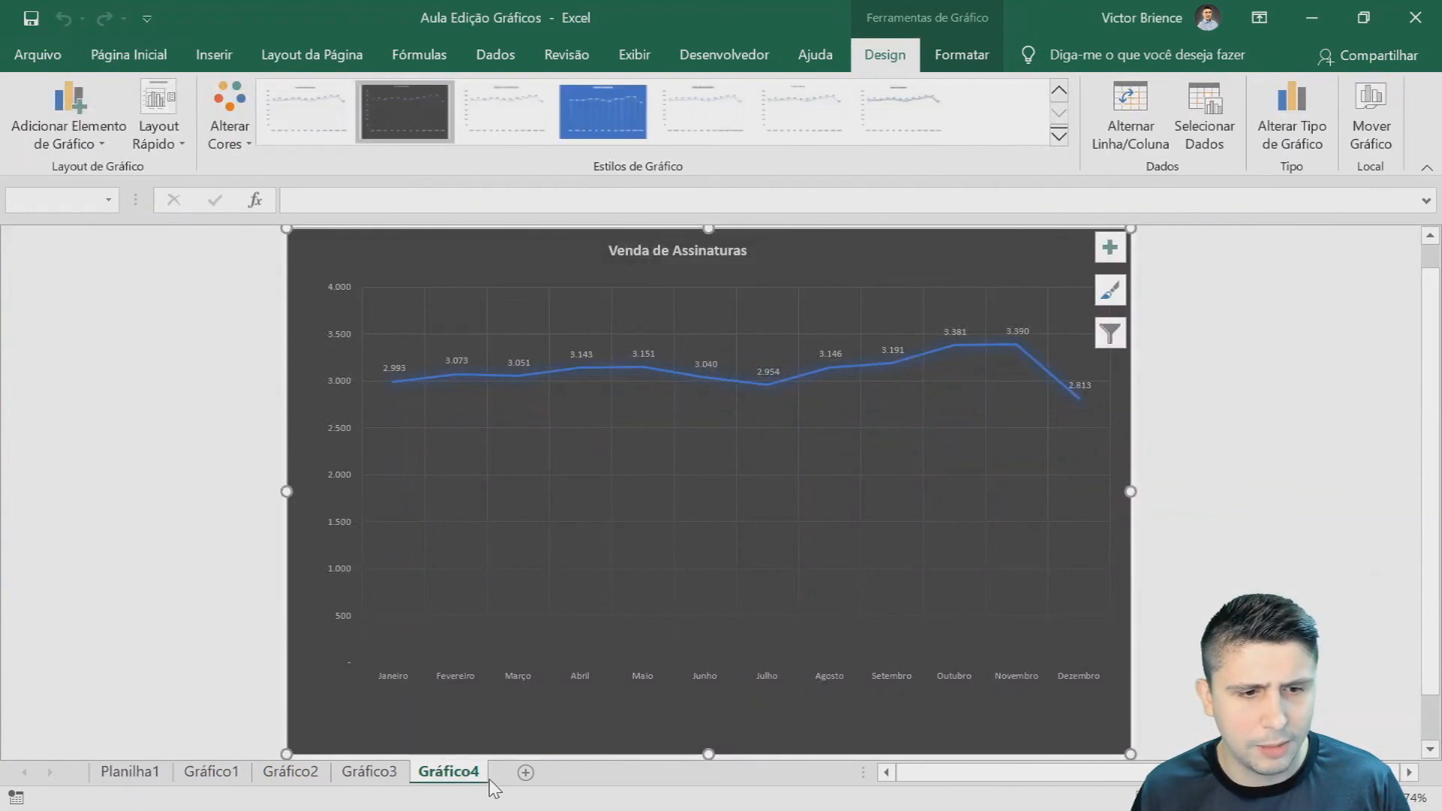
# - Review the source tables on Planilha1 and the finished charts on the separate chart sheets
pyautogui.click(132, 774)
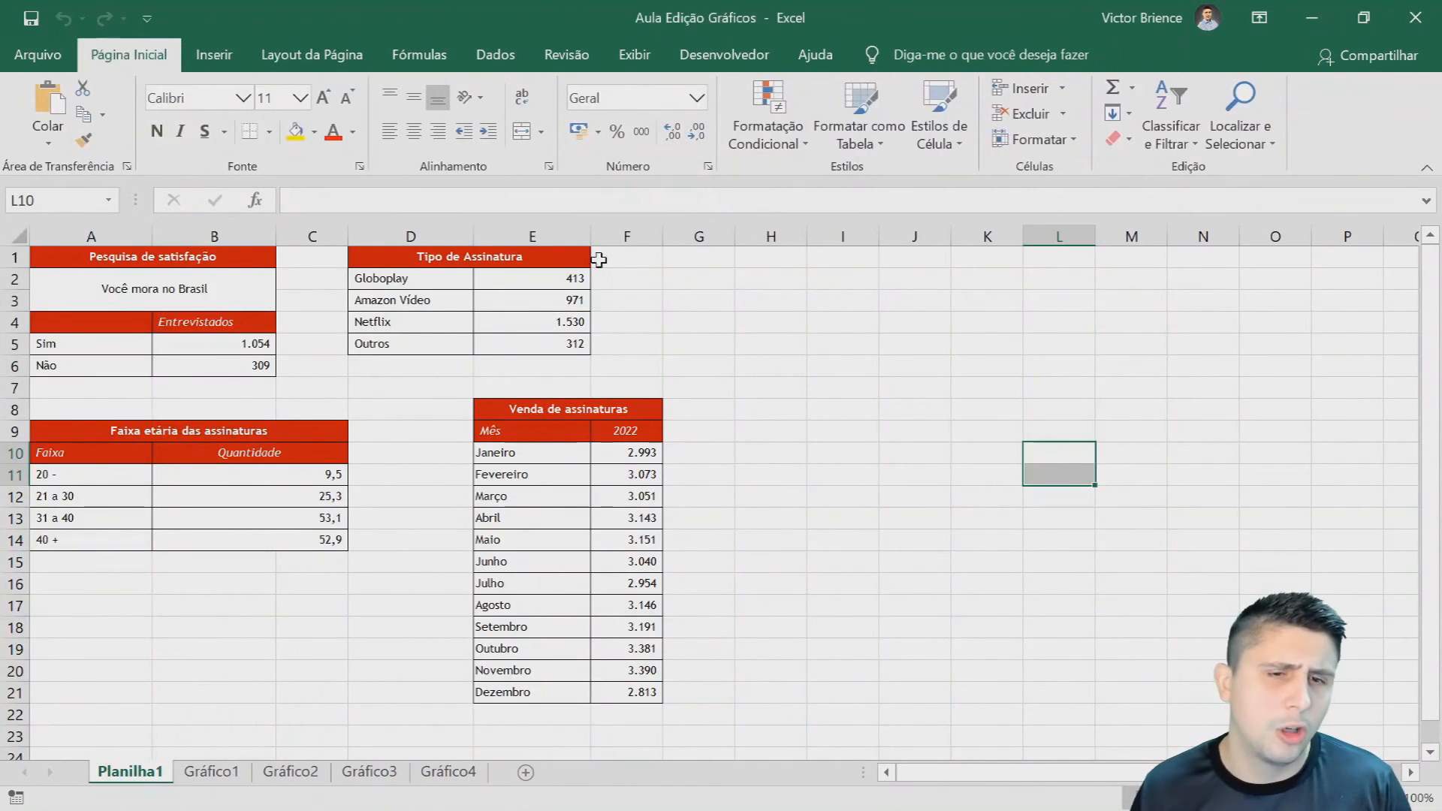
pyautogui.click(211, 774)
pyautogui.click(322, 779)
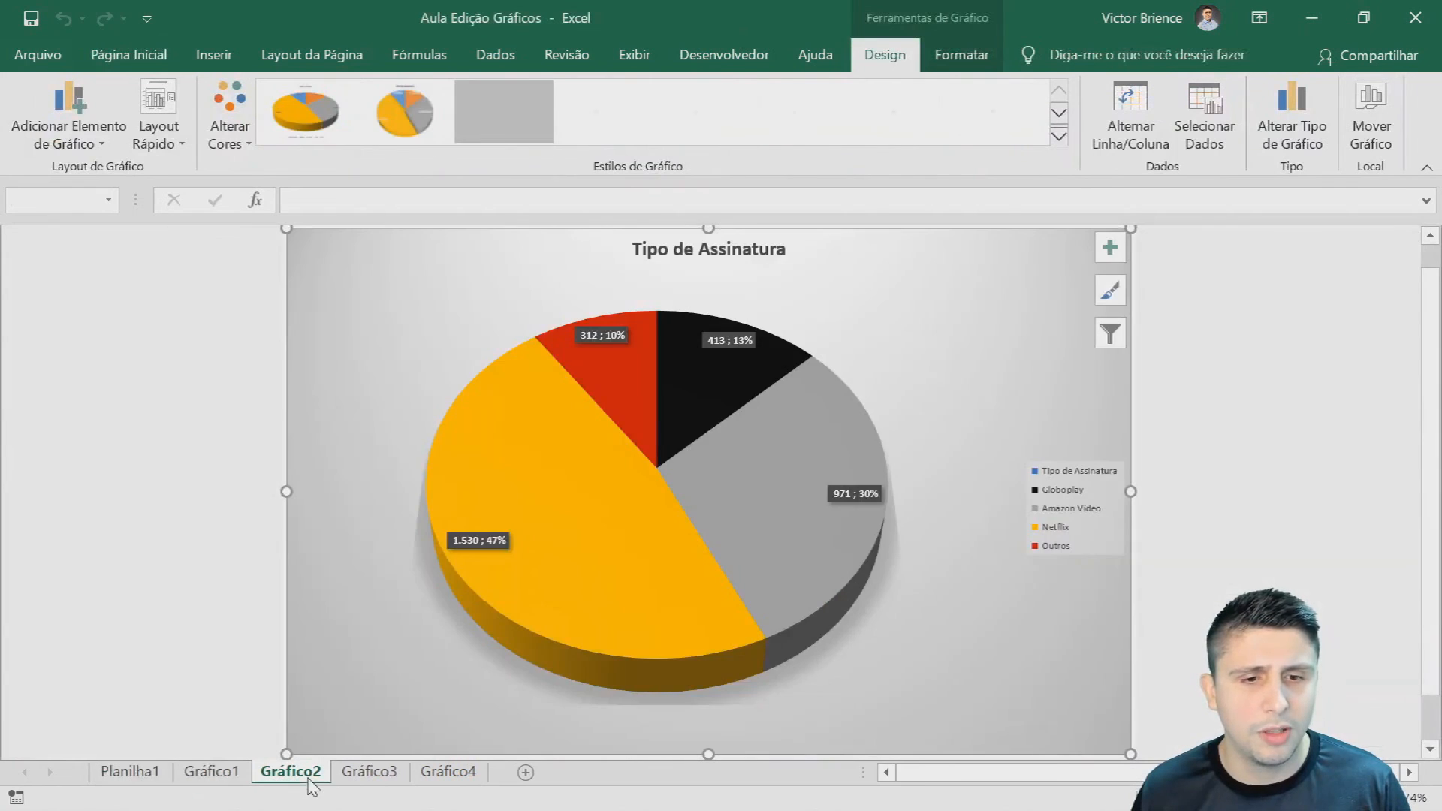
pyautogui.click(379, 780)
pyautogui.click(443, 773)
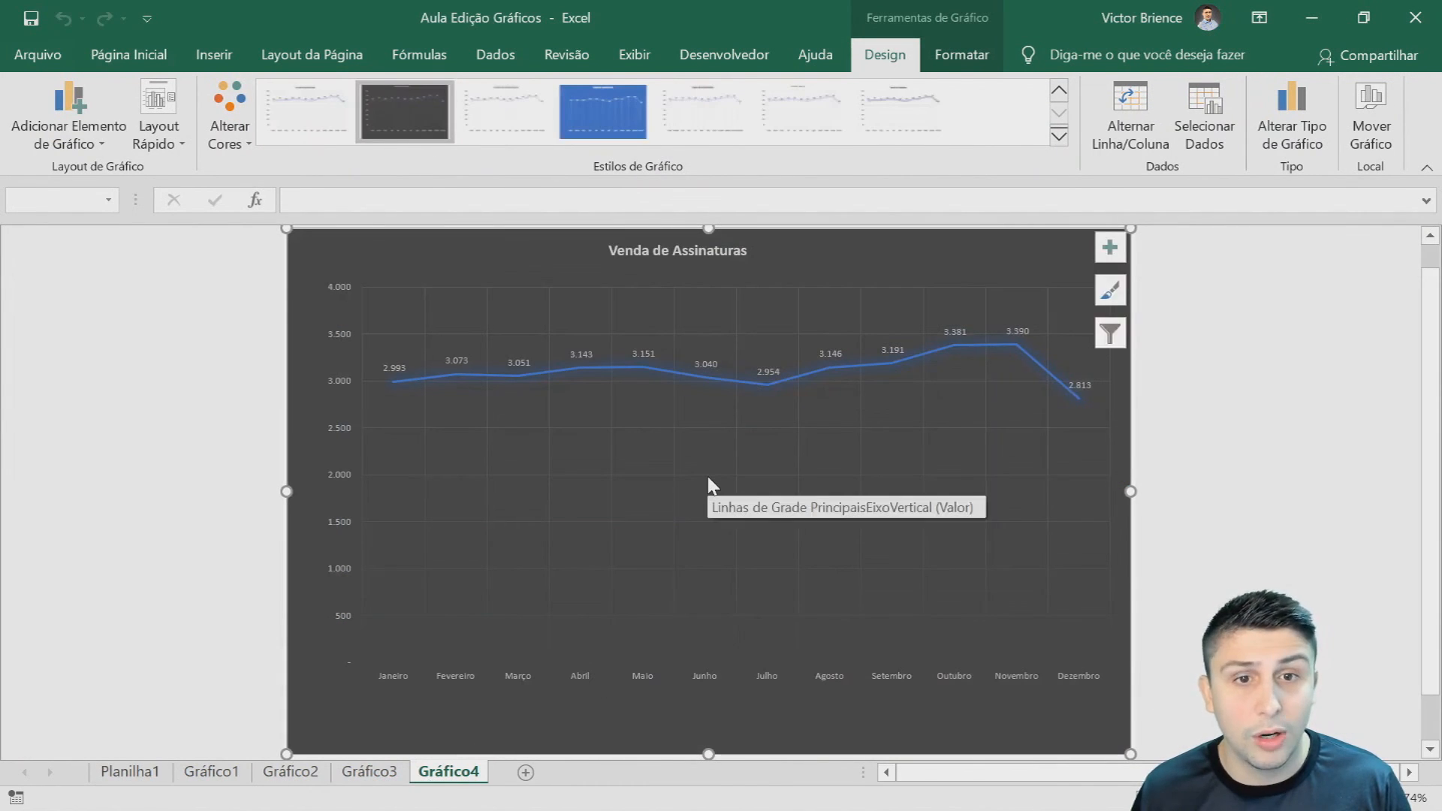
pyautogui.click(131, 774)
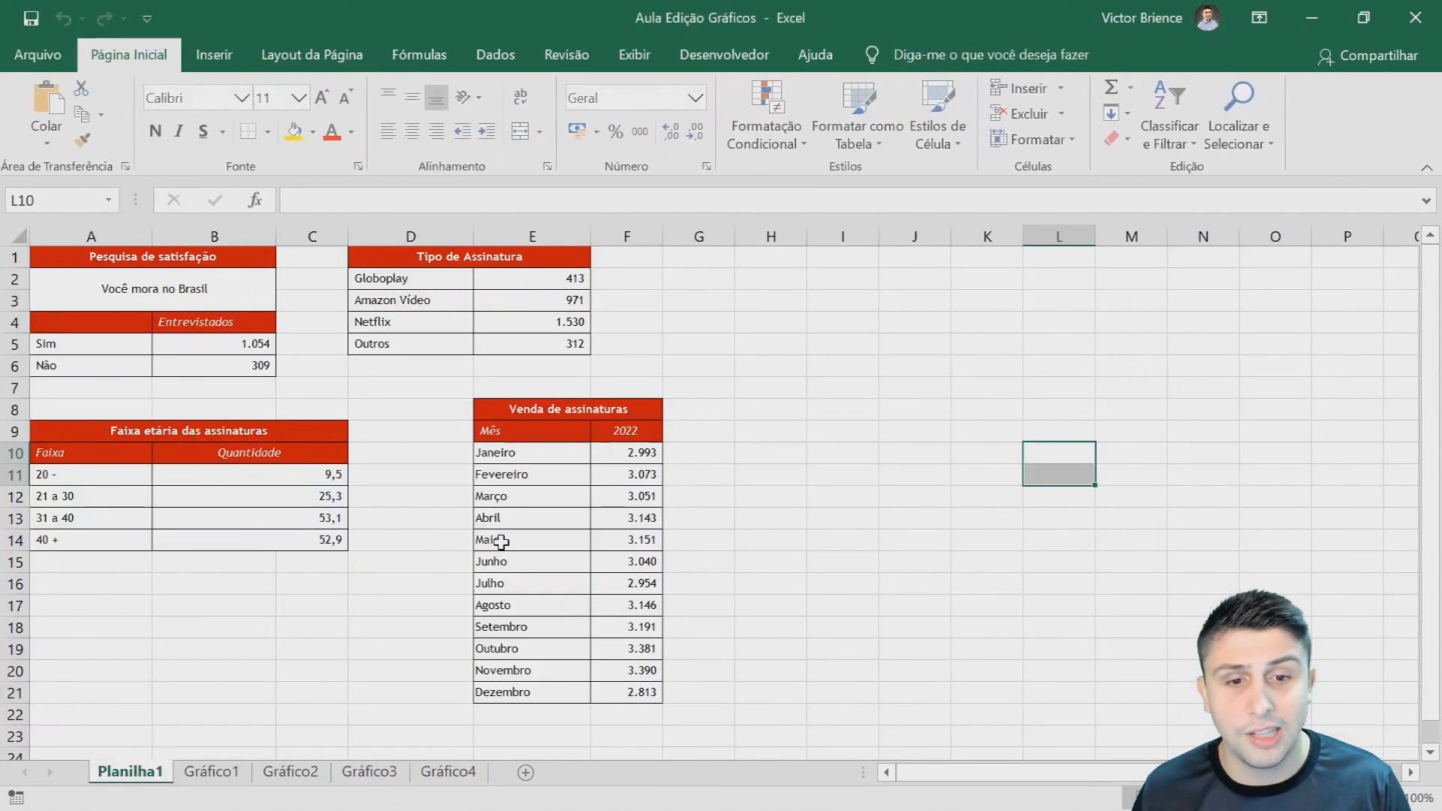
pyautogui.click(319, 778)
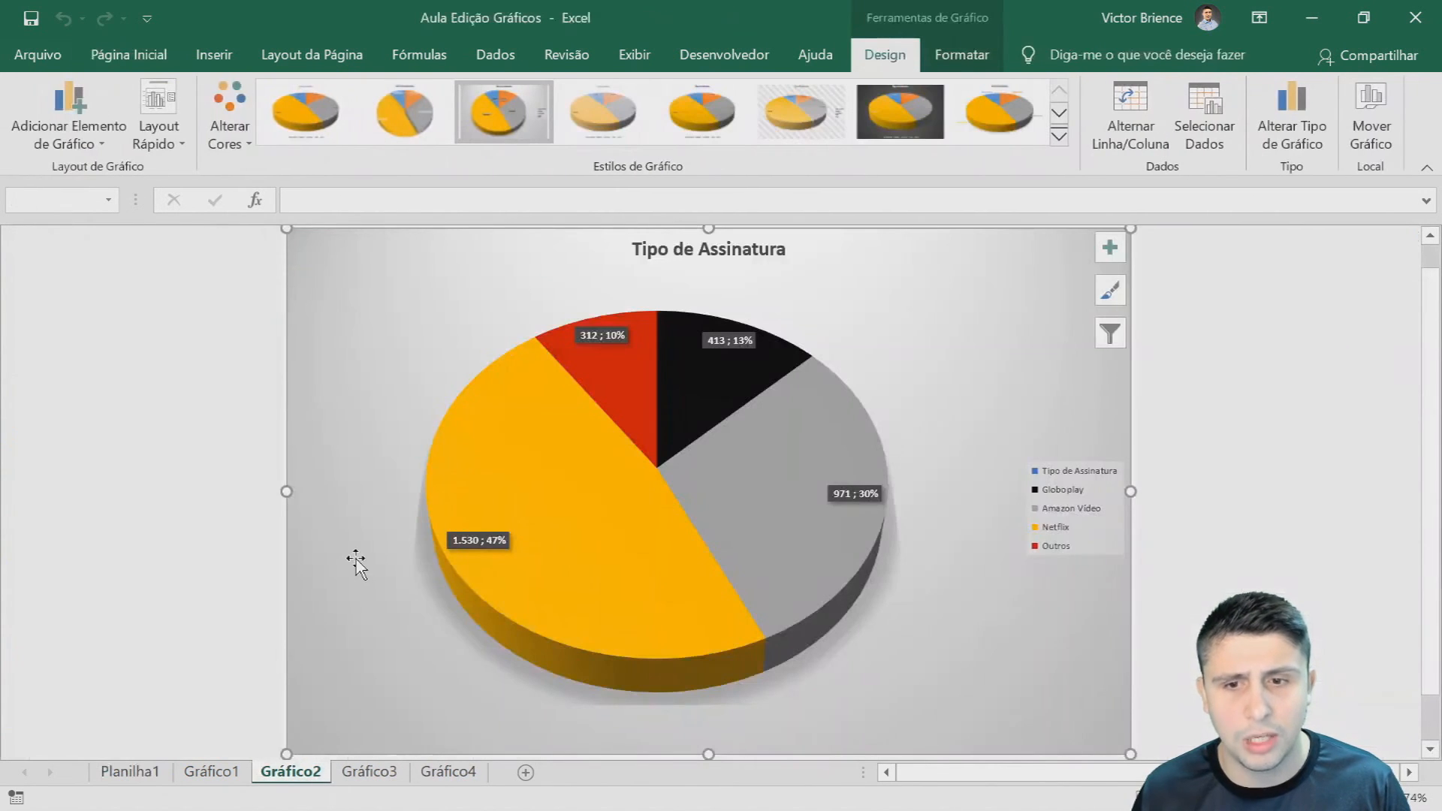